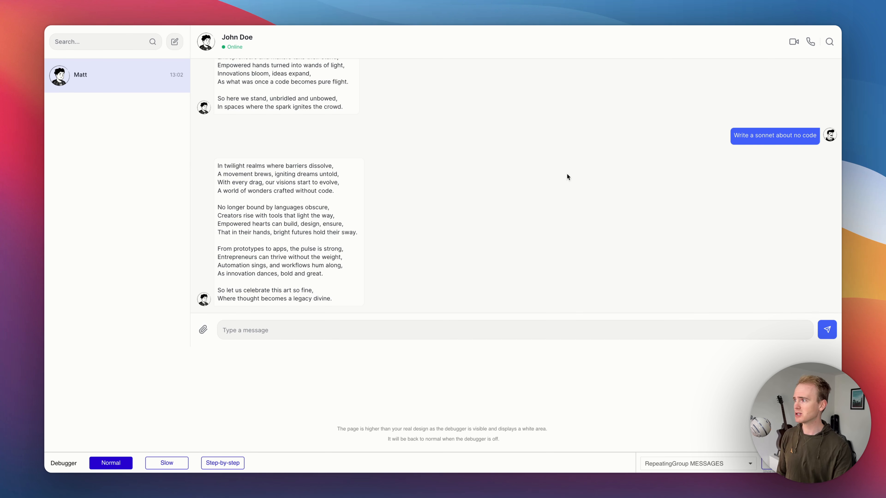
{"action": "scroll", "coordinate": [541, 176], "scroll_direction": "up", "scroll_amount": 1}
{"action": "scroll", "coordinate": [535, 185], "scroll_direction": "down", "scroll_amount": 1}
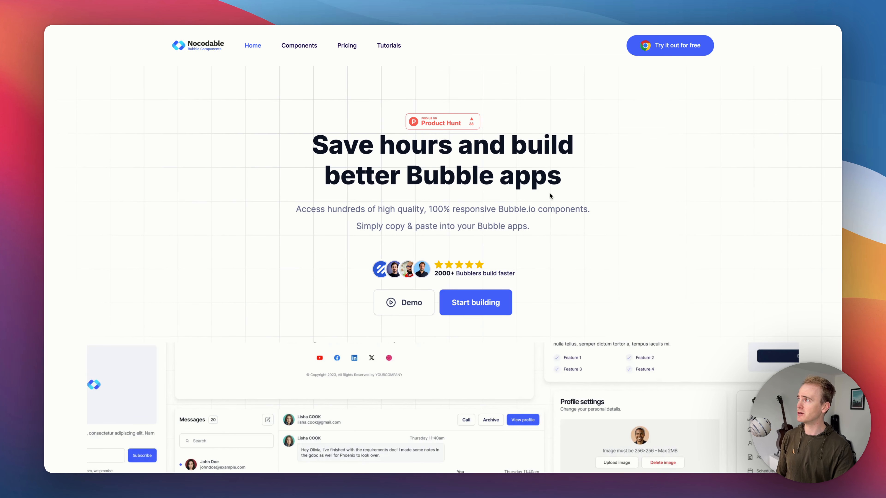
{"action": "scroll", "coordinate": [419, 207], "scroll_direction": "down", "scroll_amount": 1}
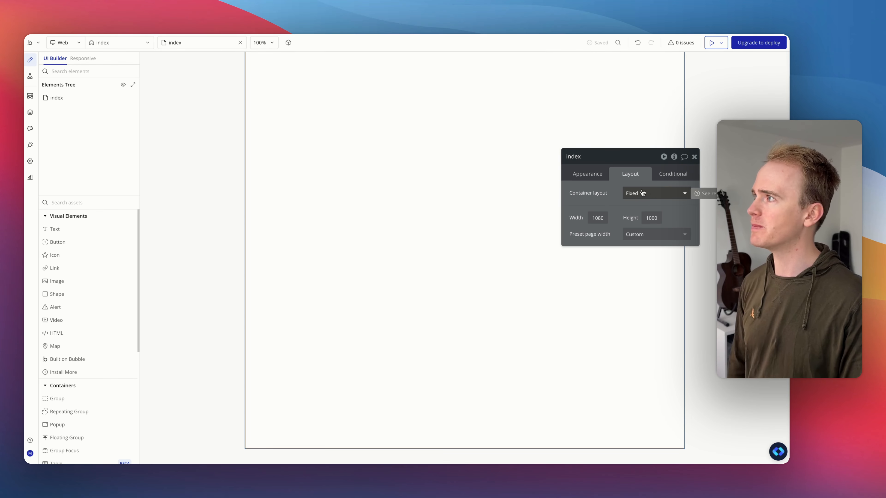
Step: Set the index page's container layout to Column
{"action": "left_click", "coordinate": [656, 194]}
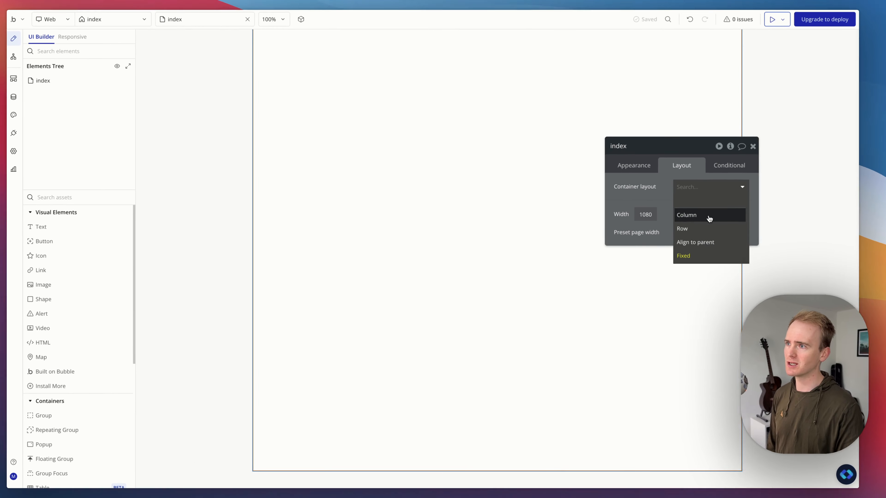
{"action": "left_click", "coordinate": [709, 215]}
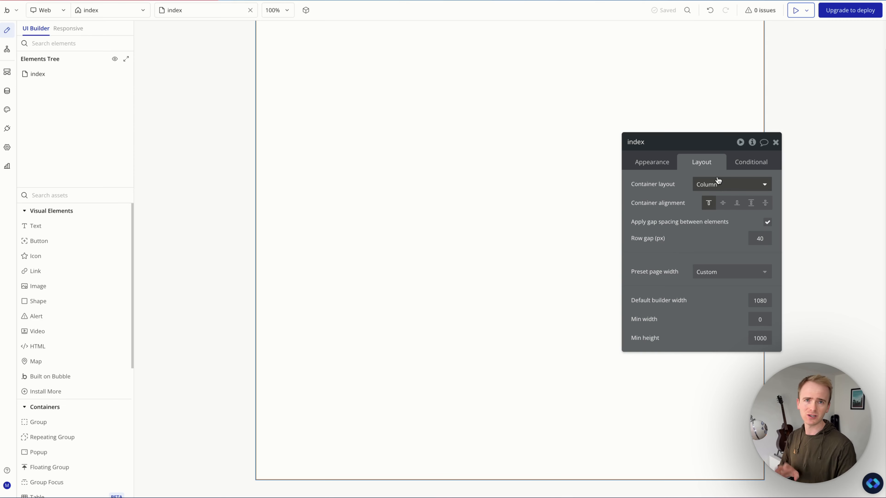
Step: Copy the Chat-01 component from the Nocodable library and paste it onto the page with workflows
{"action": "left_click", "coordinate": [879, 489]}
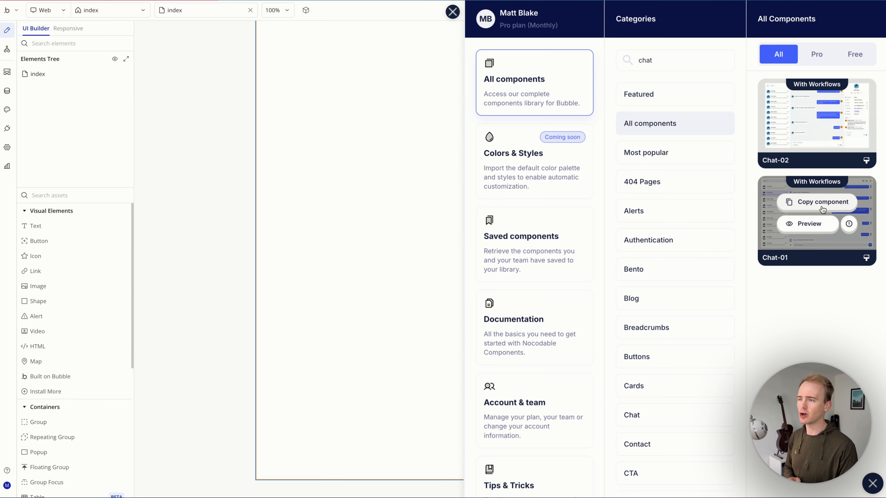
{"action": "mouse_move", "coordinate": [808, 180]}
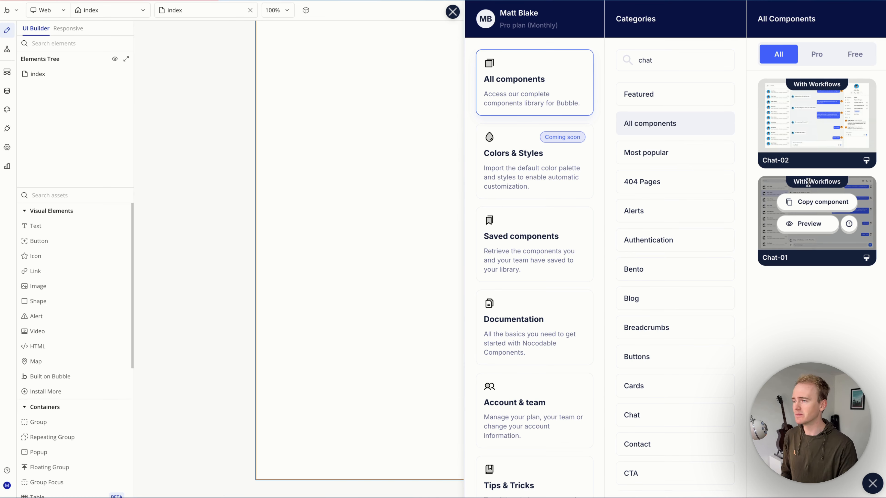
{"action": "left_click", "coordinate": [821, 203]}
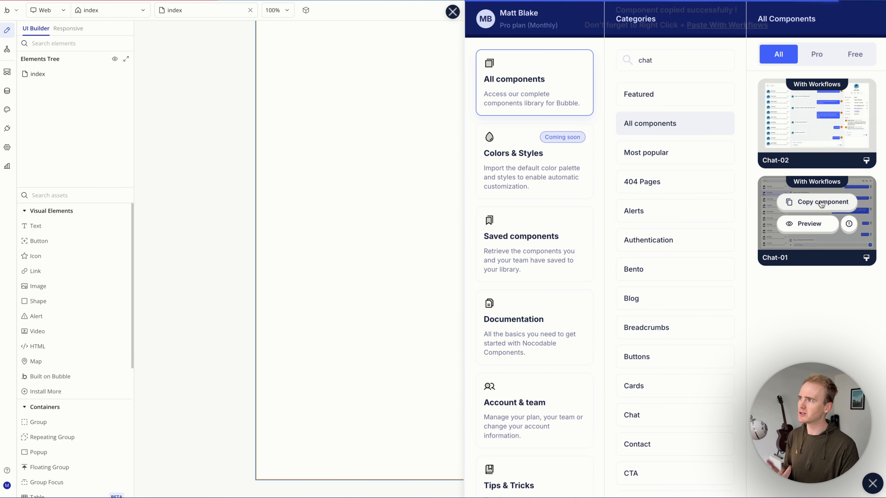
{"action": "right_click", "coordinate": [462, 115]}
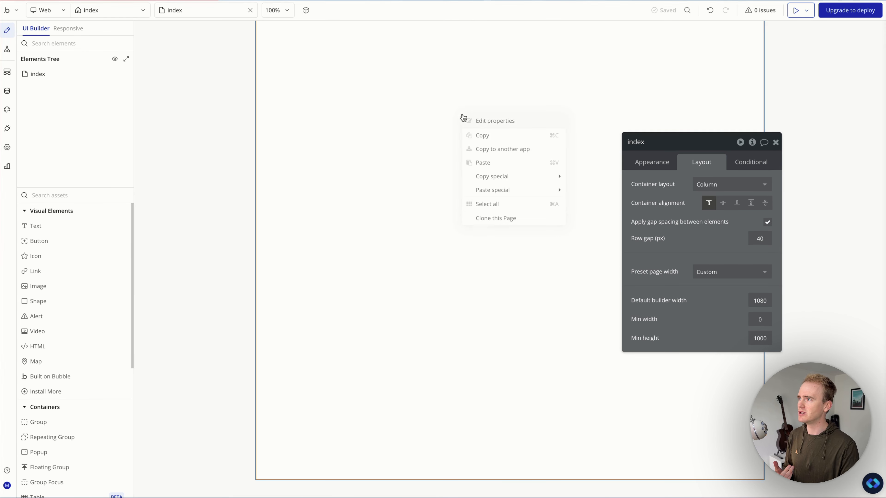
{"action": "mouse_move", "coordinate": [541, 190]}
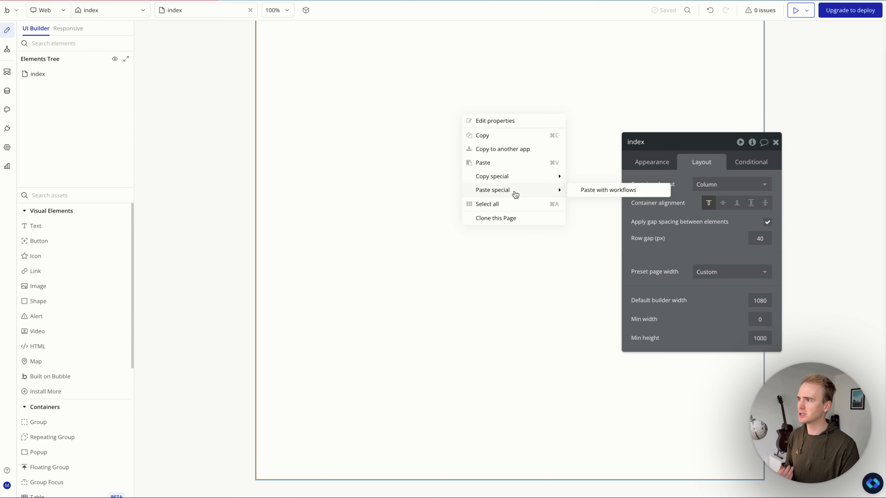
{"action": "left_click", "coordinate": [644, 194]}
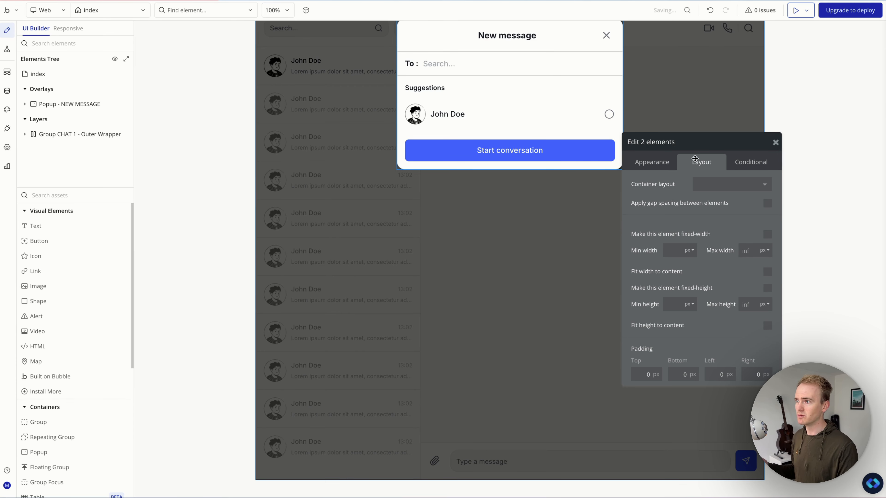
{"action": "left_click", "coordinate": [93, 74]}
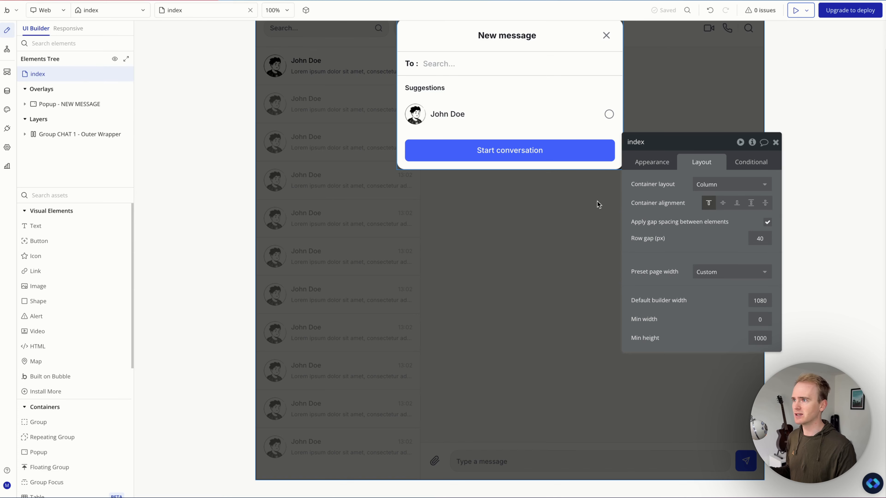
{"action": "left_click", "coordinate": [706, 186]}
{"action": "left_click", "coordinate": [714, 232]}
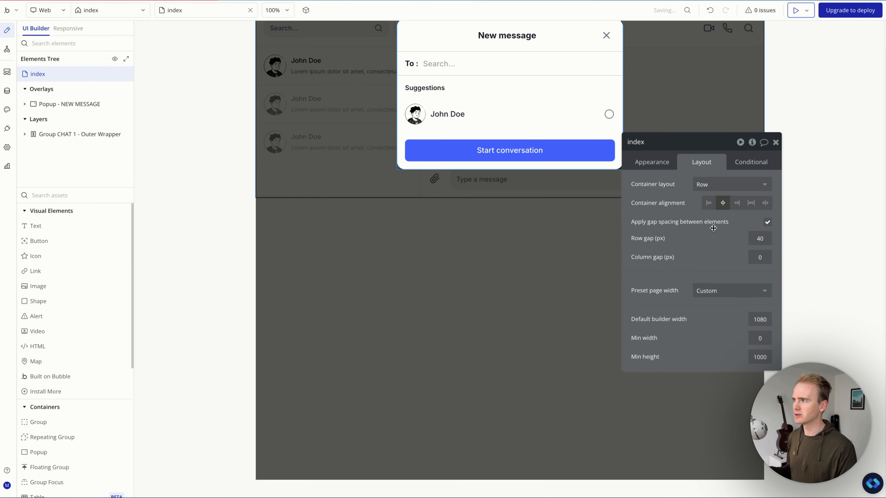
{"action": "left_click", "coordinate": [720, 187]}
{"action": "left_click", "coordinate": [715, 241]}
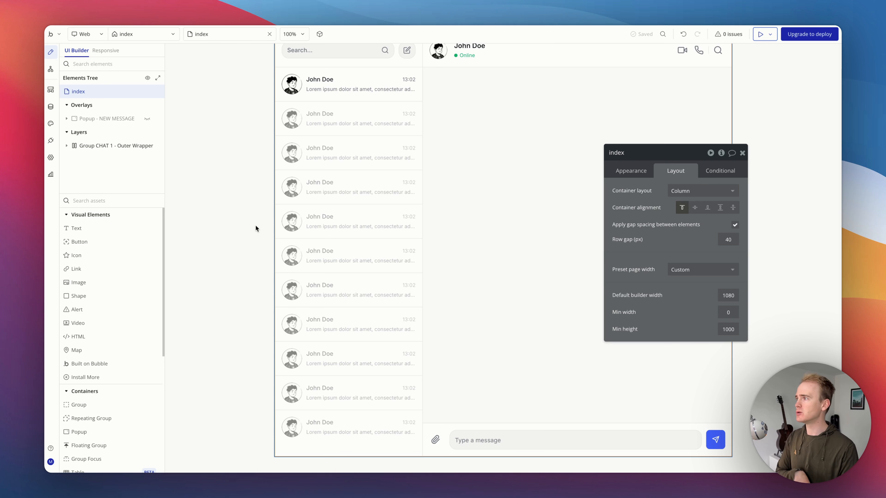
Step: Install the API Connector plugin from the plugins page
{"action": "left_click", "coordinate": [52, 144]}
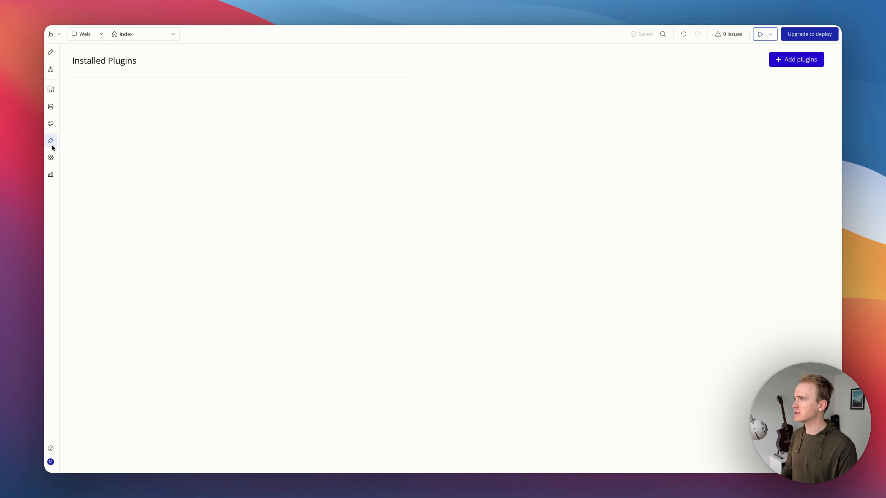
{"action": "left_click", "coordinate": [779, 60]}
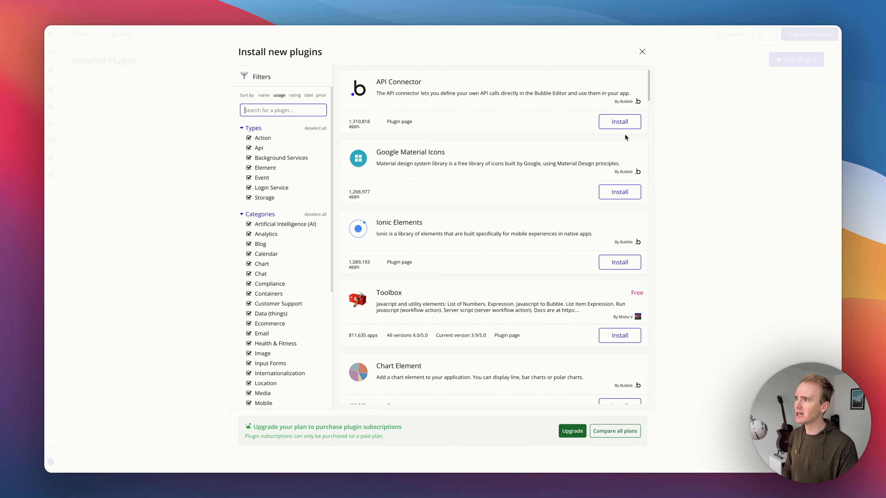
{"action": "left_click", "coordinate": [621, 125]}
{"action": "left_click", "coordinate": [641, 53]}
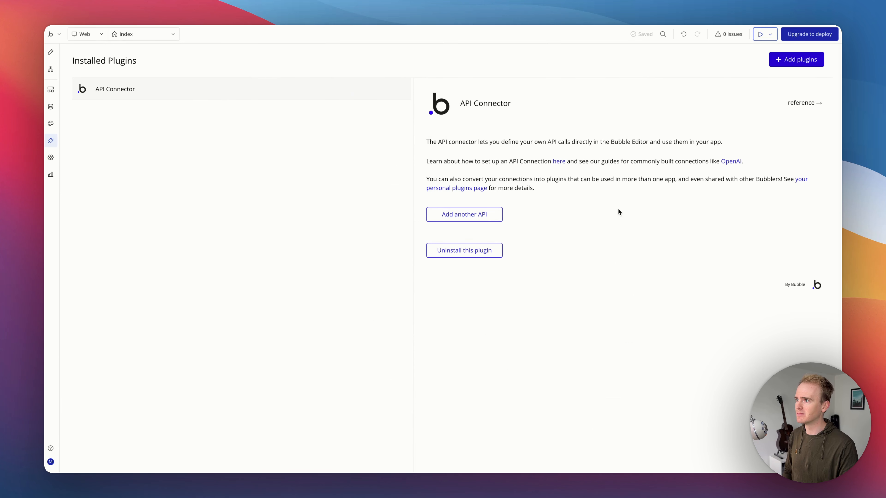
Step: Add a new API in the API Connector and name it OpenAI
{"action": "left_click", "coordinate": [441, 219]}
{"action": "left_click", "coordinate": [529, 216]}
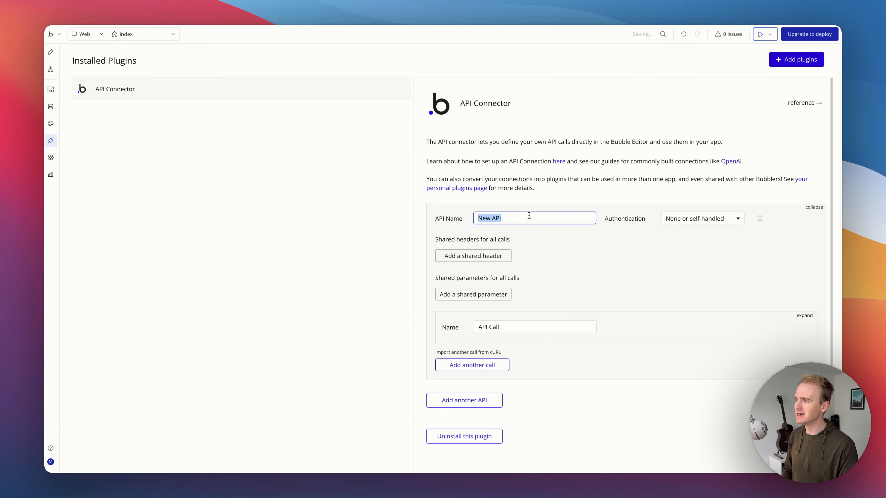
{"action": "type", "text": "OpenAI"}
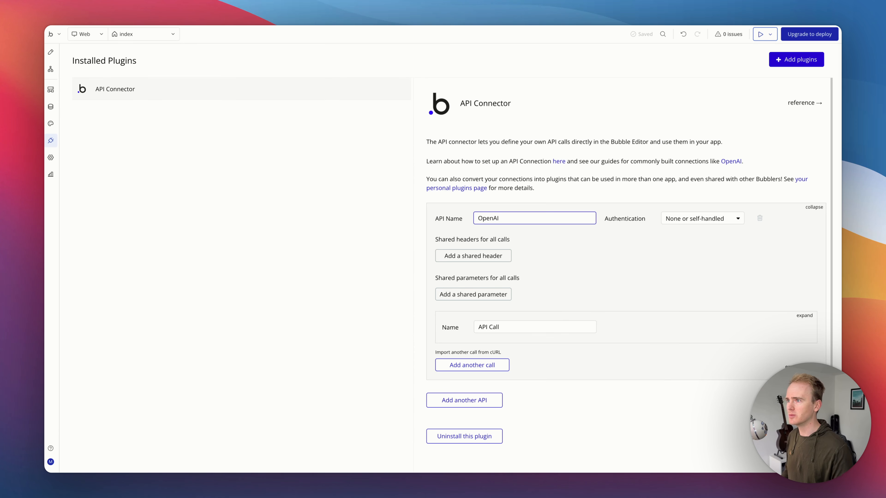
{"action": "key", "text": "ctrl+Tab"}
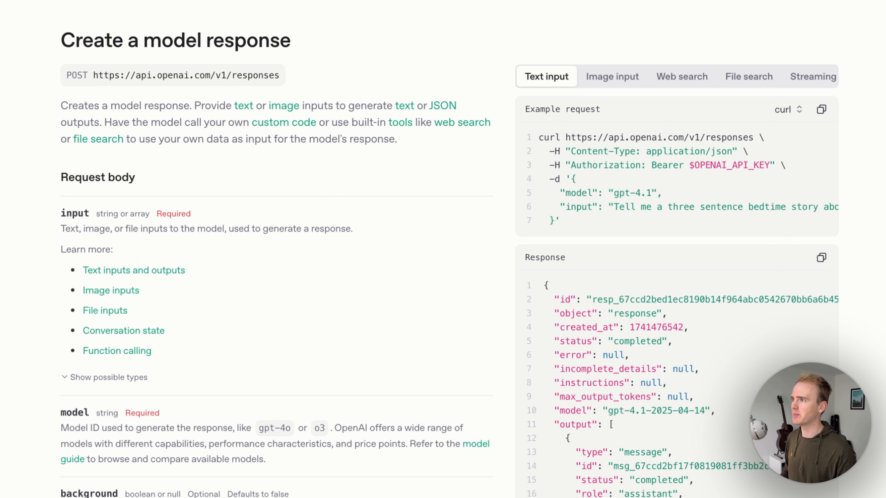
{"action": "left_click_drag", "start_coordinate": [565, 138], "coordinate": [753, 133]}
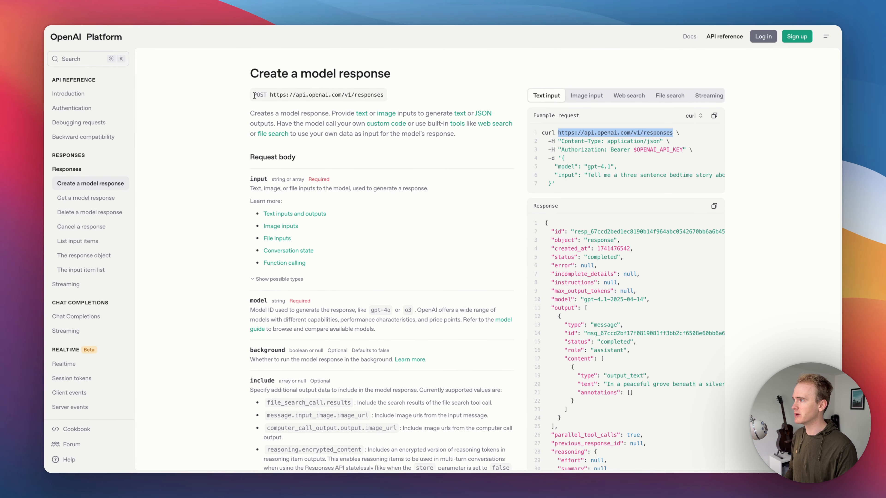
{"action": "left_click", "coordinate": [254, 95]}
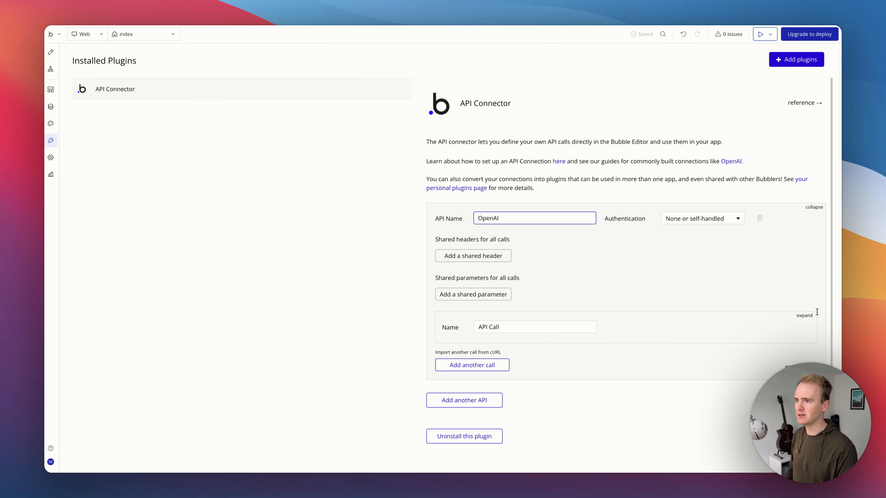
Step: Expand the API call, set its method to POST and rename it Send message
{"action": "left_click", "coordinate": [816, 313]}
{"action": "left_click", "coordinate": [454, 343]}
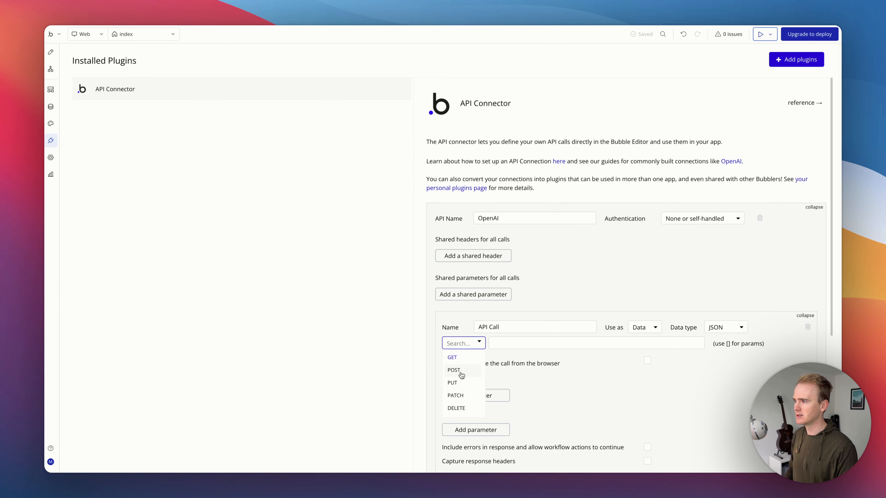
{"action": "left_click", "coordinate": [453, 369]}
{"action": "triple_click", "coordinate": [496, 328]}
{"action": "type", "text": "S"}
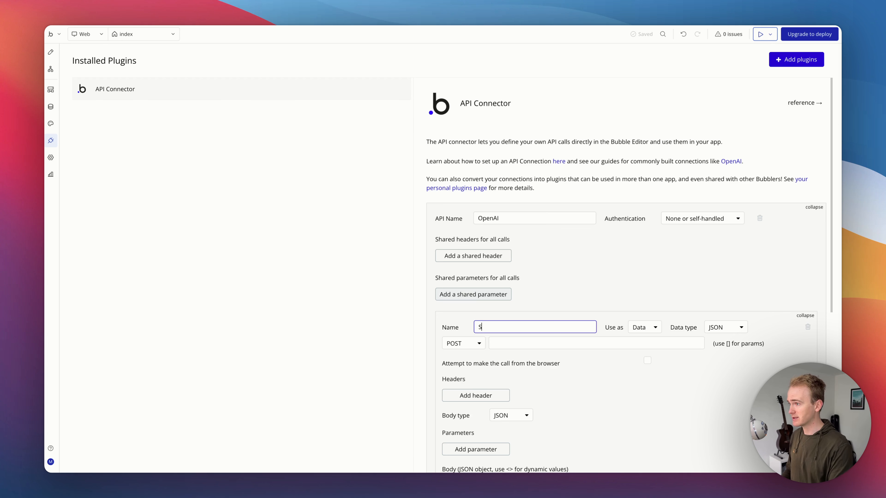
{"action": "type", "text": "end message"}
{"action": "scroll", "coordinate": [617, 234], "scroll_direction": "down", "scroll_amount": 1}
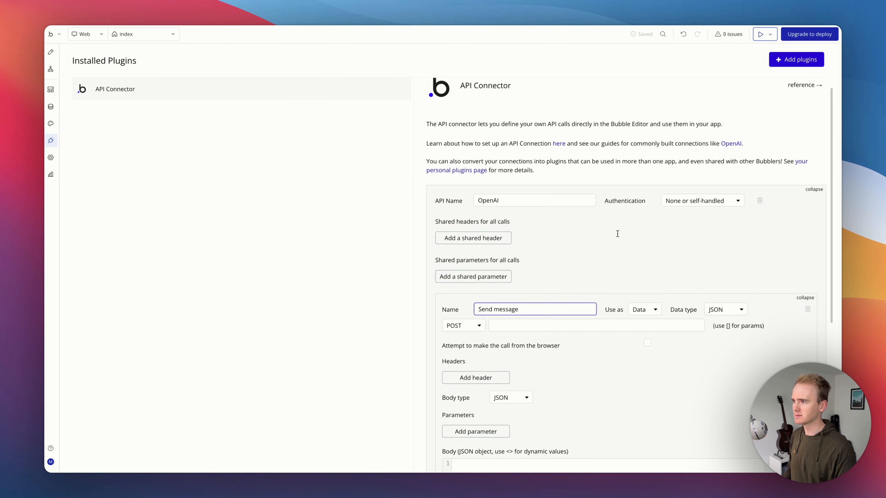
{"action": "scroll", "coordinate": [617, 234], "scroll_direction": "down", "scroll_amount": 1}
{"action": "left_click", "coordinate": [644, 284]}
{"action": "left_click", "coordinate": [649, 311]}
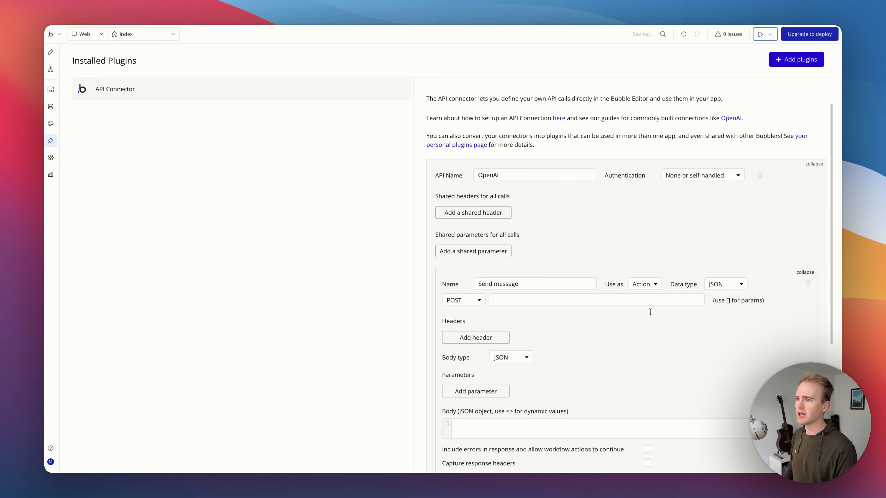
{"action": "left_click", "coordinate": [635, 303]}
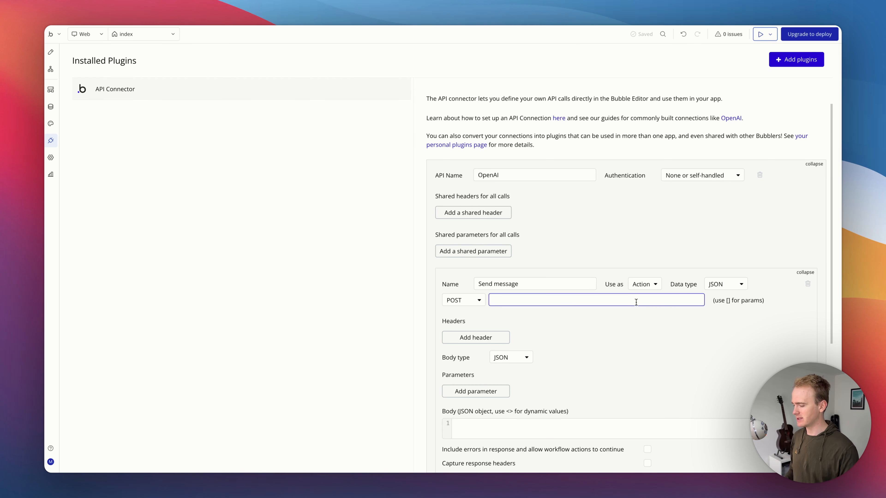
{"action": "type", "text": "https://api.openai.com/v1/responses"}
{"action": "scroll", "coordinate": [731, 115], "scroll_direction": "down", "scroll_amount": 3}
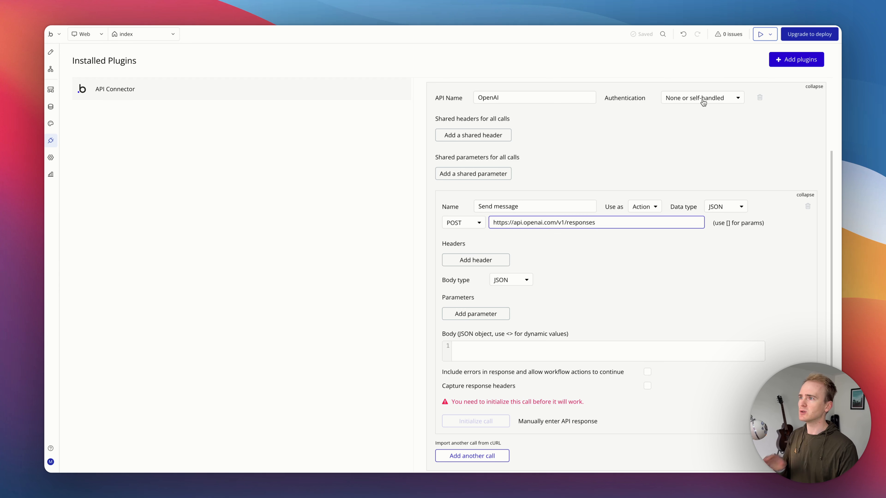
{"action": "mouse_move", "coordinate": [703, 102]}
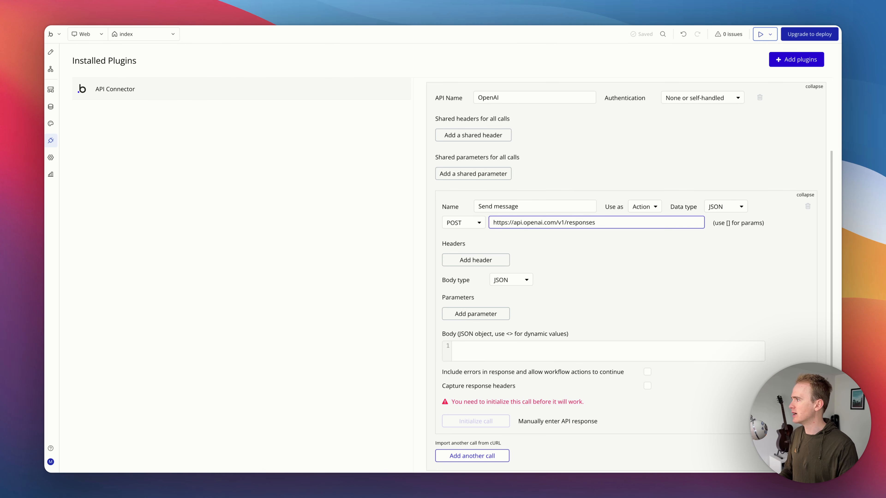
Step: Examine the headers in the OpenAI docs' example request
{"action": "key", "text": "ctrl+Tab"}
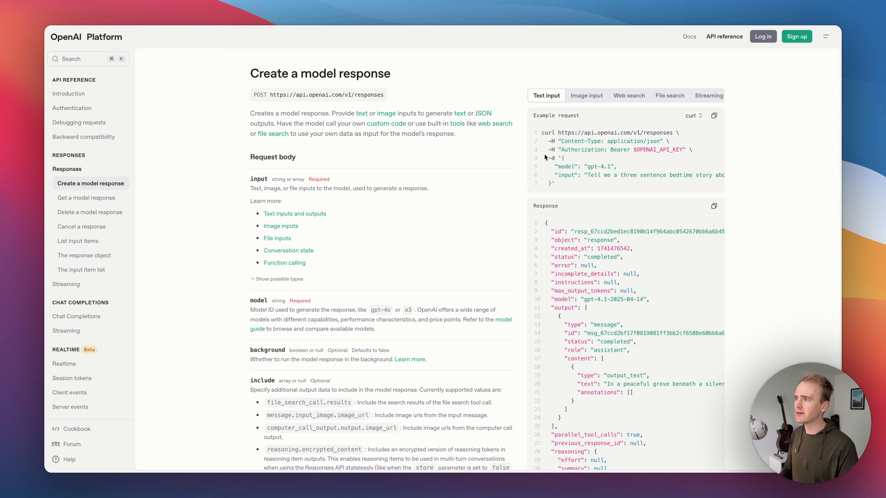
{"action": "mouse_move", "coordinate": [547, 140]}
{"action": "left_mouse_down"}
{"action": "mouse_move", "coordinate": [567, 150]}
{"action": "mouse_move", "coordinate": [693, 150]}
{"action": "mouse_move", "coordinate": [545, 142]}
{"action": "left_mouse_up"}
{"action": "left_click", "coordinate": [693, 150]}
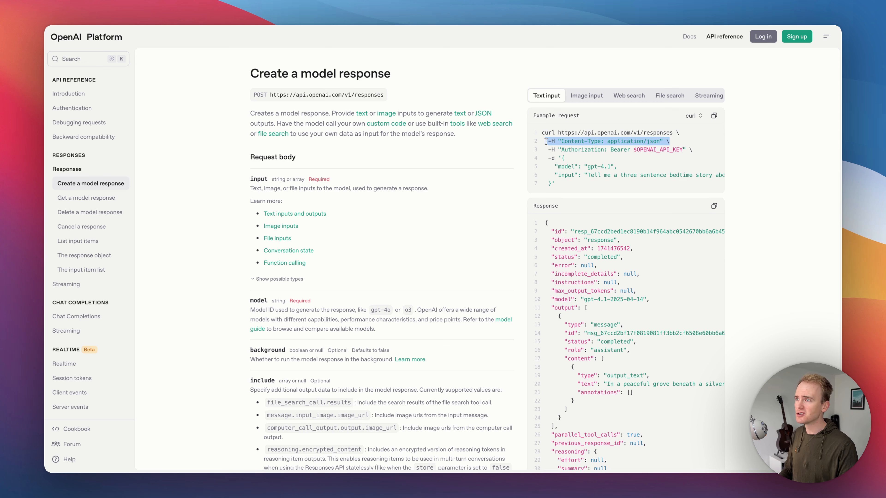
{"action": "left_click", "coordinate": [546, 141]}
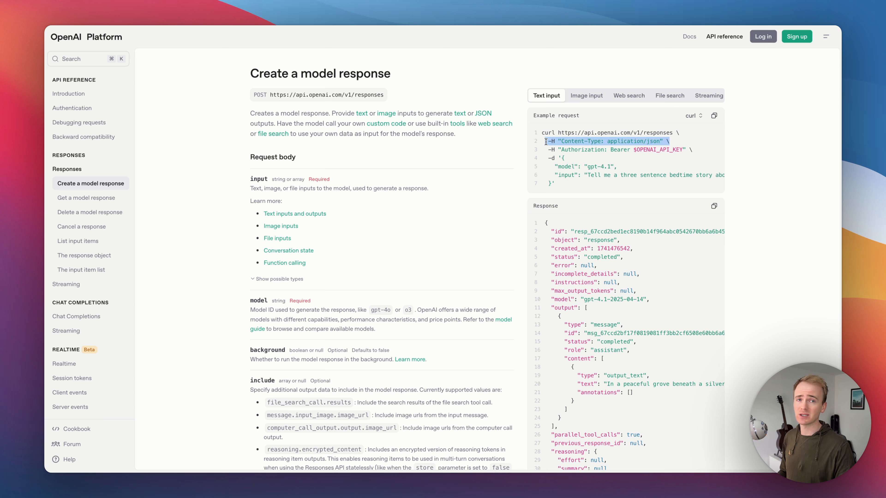
{"action": "left_click", "coordinate": [546, 141]}
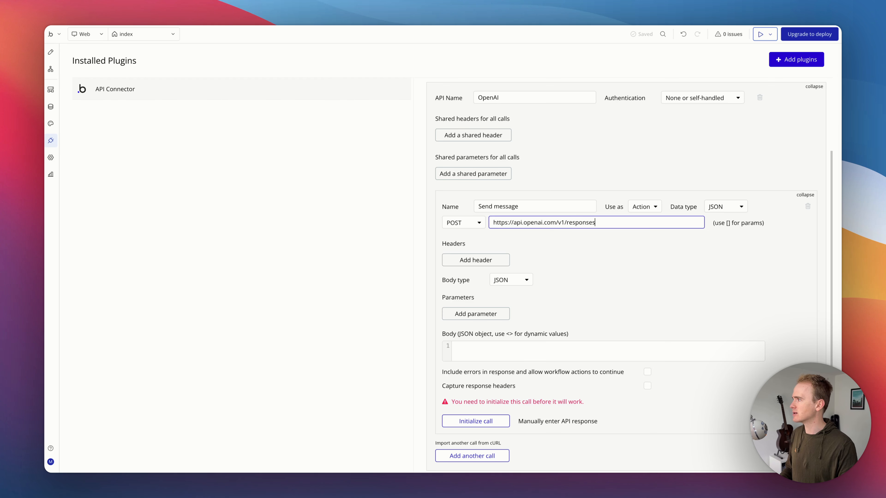
Step: Set the OpenAI API's authentication to Private key in header with the key name Authorization
{"action": "left_click", "coordinate": [688, 97]}
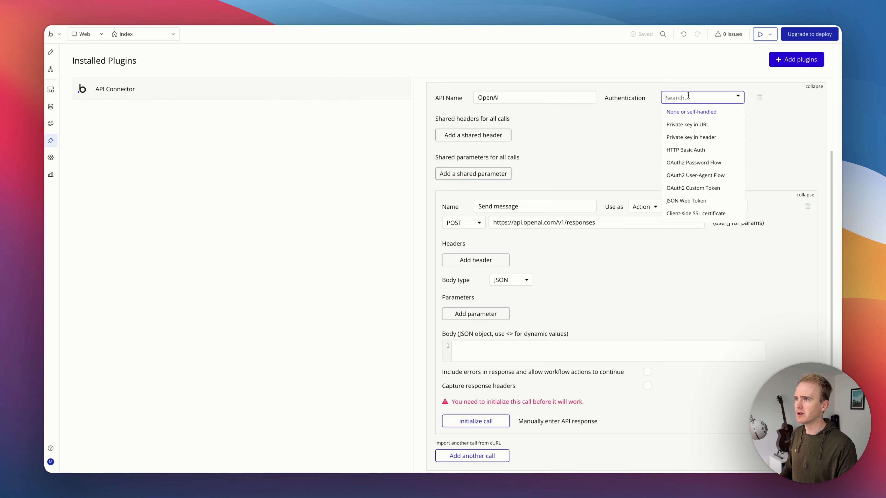
{"action": "left_click", "coordinate": [698, 138]}
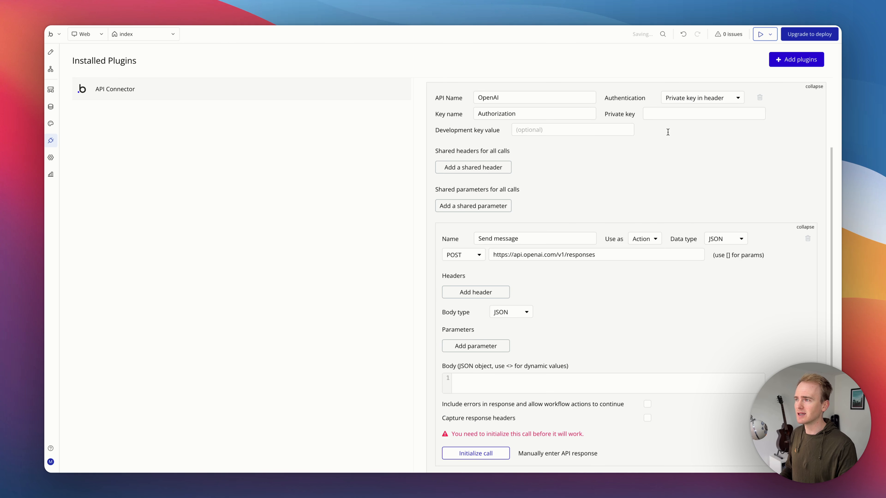
{"action": "left_click", "coordinate": [495, 114]}
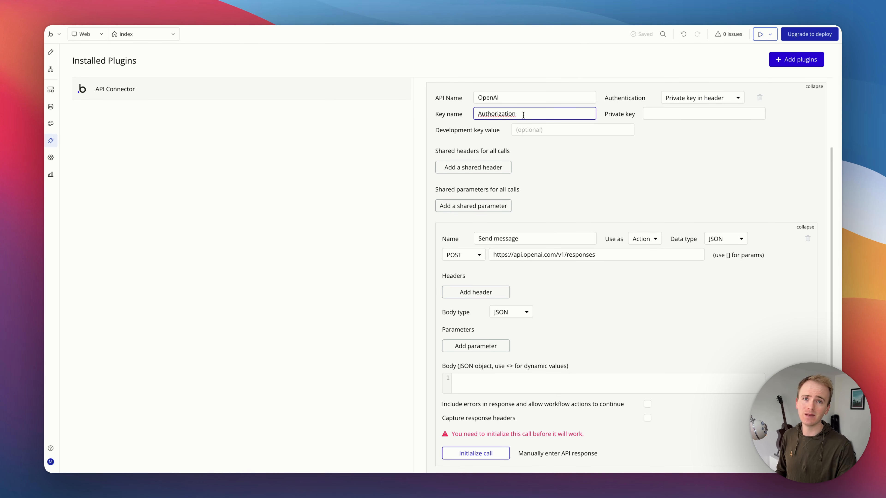
Step: Paste the OpenAI API key, prefixed with Bearer, into the private key field
{"action": "left_click", "coordinate": [665, 119]}
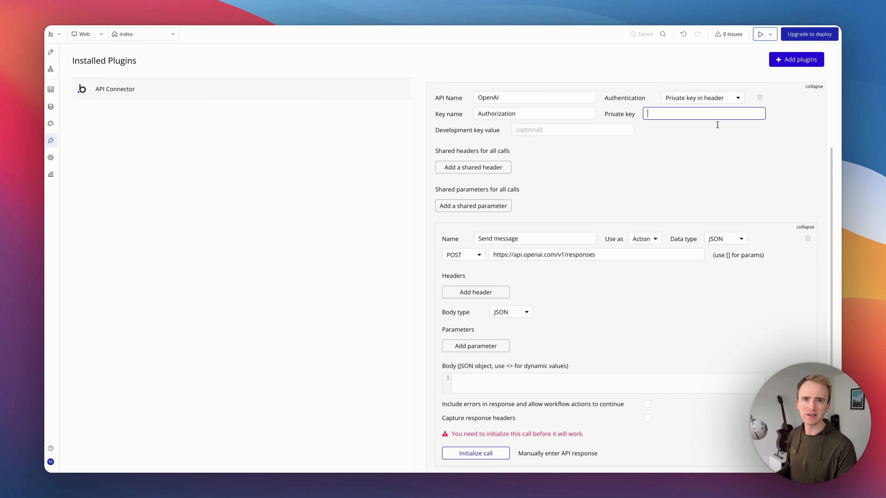
{"action": "key", "text": "super+v"}
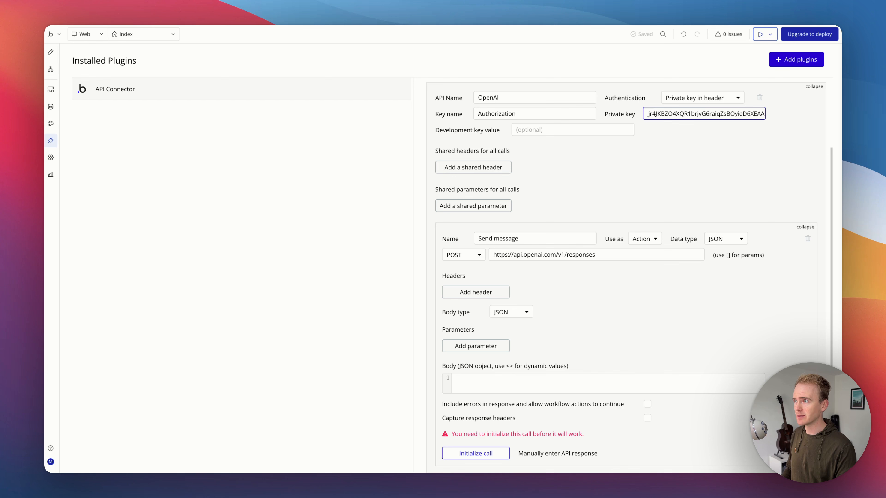
{"action": "left_click", "coordinate": [689, 146]}
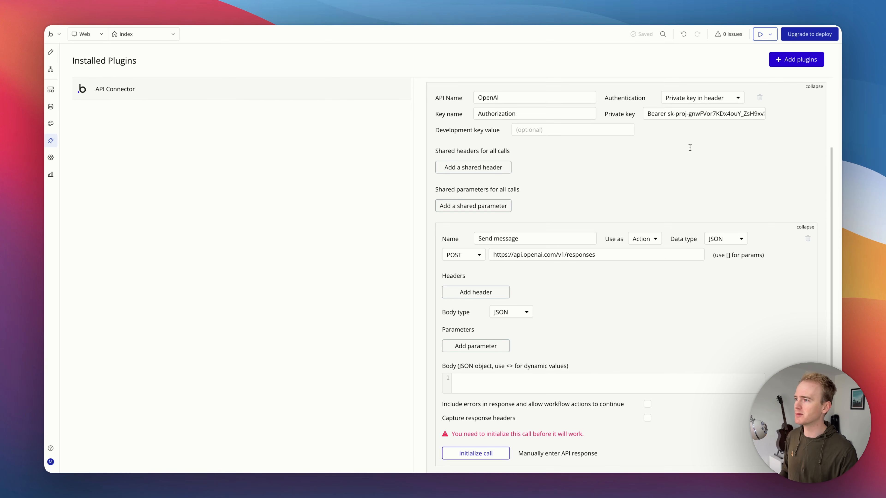
{"action": "scroll", "coordinate": [628, 190], "scroll_direction": "down", "scroll_amount": 1}
{"action": "key", "text": "ctrl+Tab"}
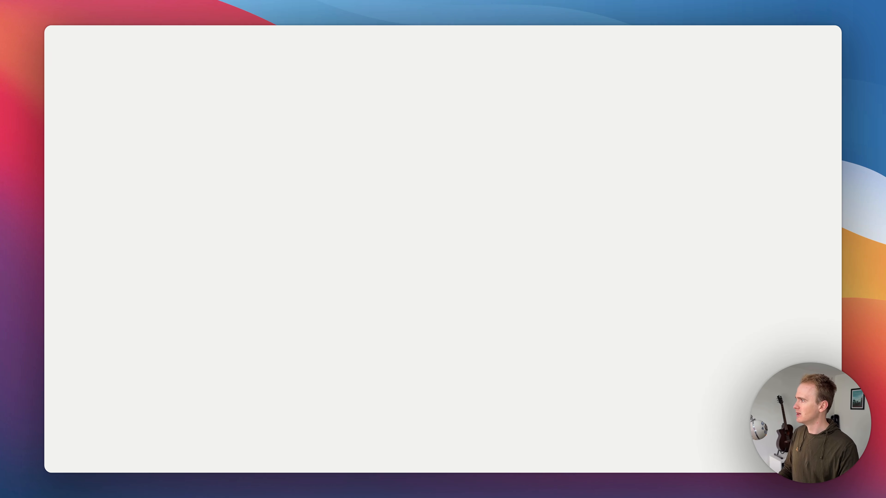
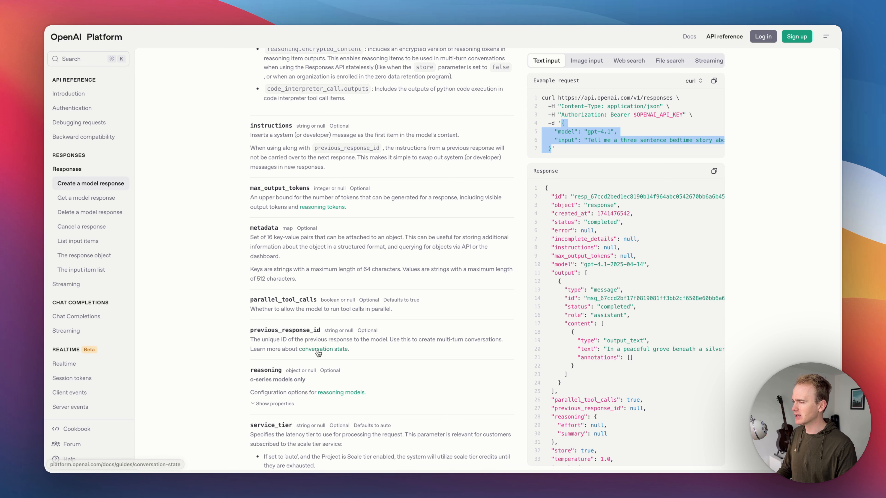
Step: Open the Conversation state guide in the OpenAI docs and copy the user message line from its example
{"action": "left_click", "coordinate": [323, 350]}
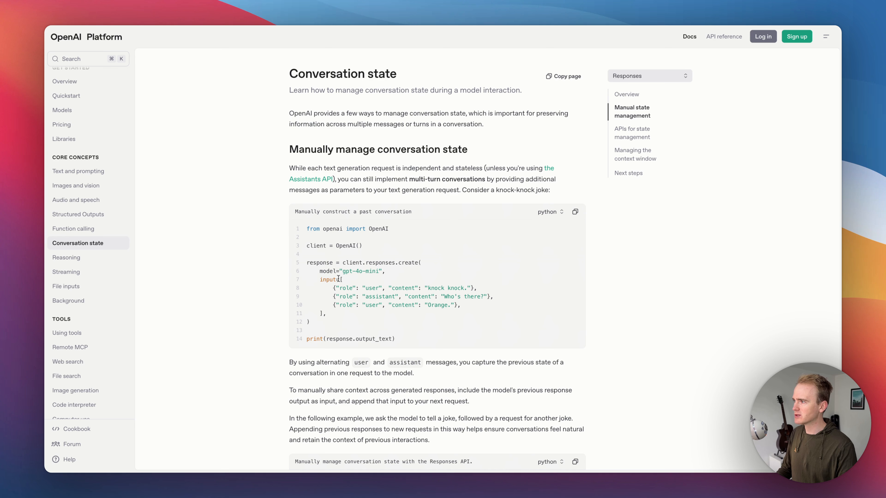
{"action": "left_click_drag", "start_coordinate": [338, 279], "coordinate": [497, 291]}
{"action": "key", "text": "super+c"}
{"action": "left_click", "coordinate": [333, 288]}
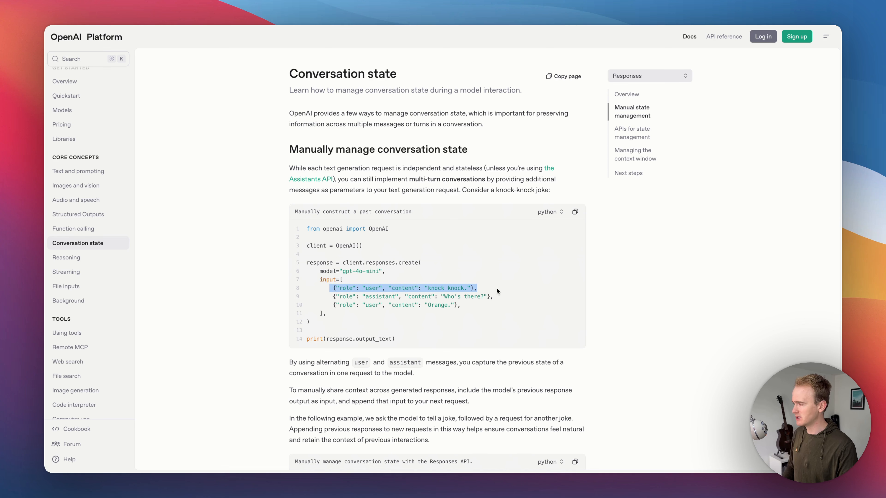
{"action": "left_click", "coordinate": [340, 279]}
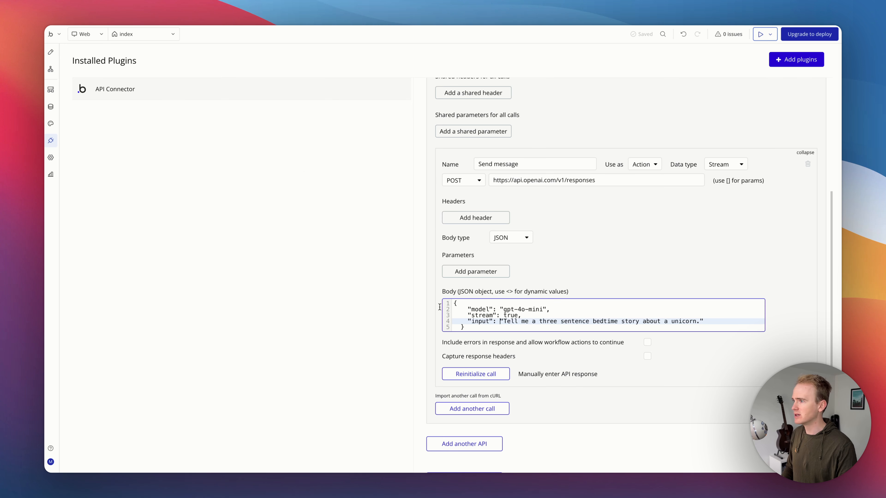
Step: Replace the body's input value with [{"role": "user", "content": "knock knock."}]
{"action": "left_click_drag", "start_coordinate": [500, 321], "coordinate": [736, 322]}
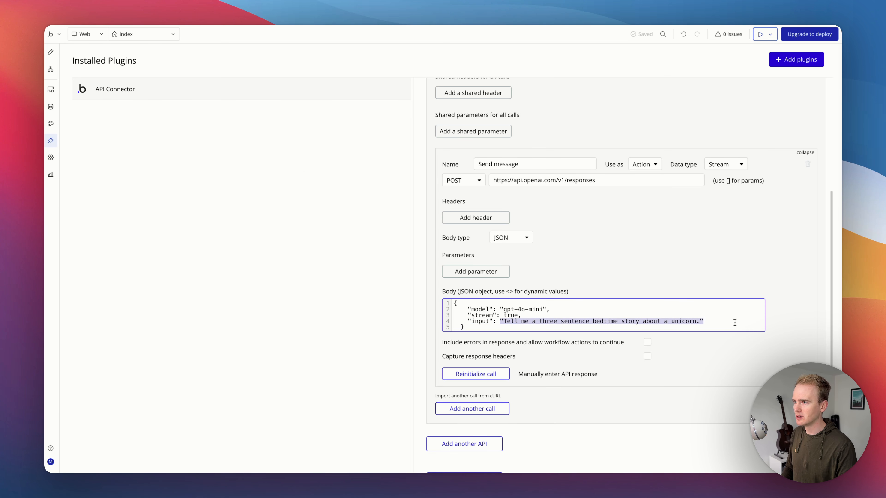
{"action": "key", "text": "super+v"}
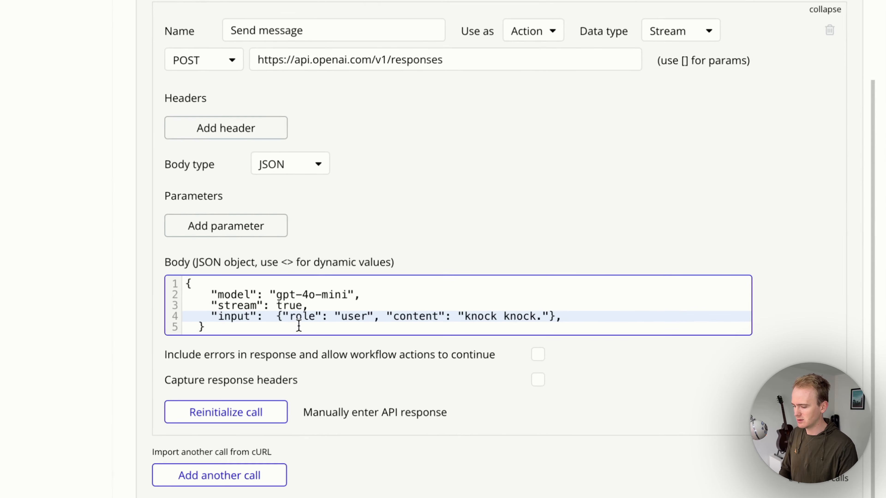
{"action": "type", "text": "["}
{"action": "left_click", "coordinate": [686, 321]}
{"action": "type", "text": "]"}
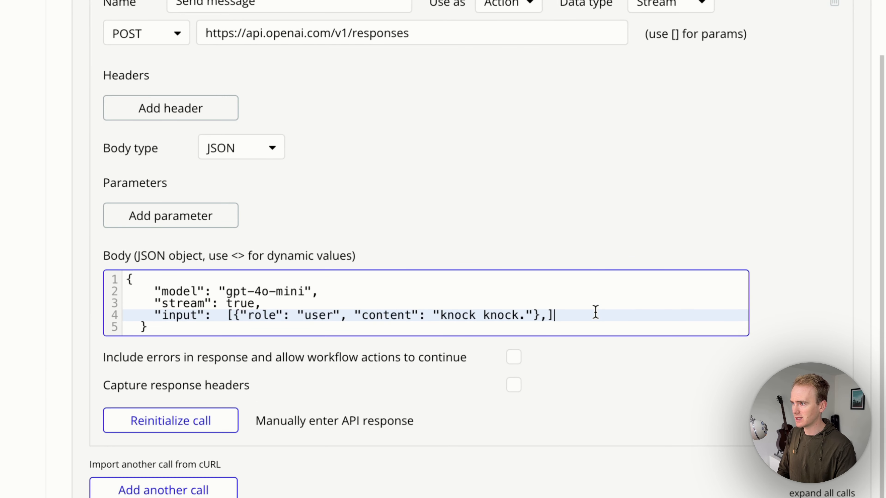
{"action": "key", "text": "BackSpace"}
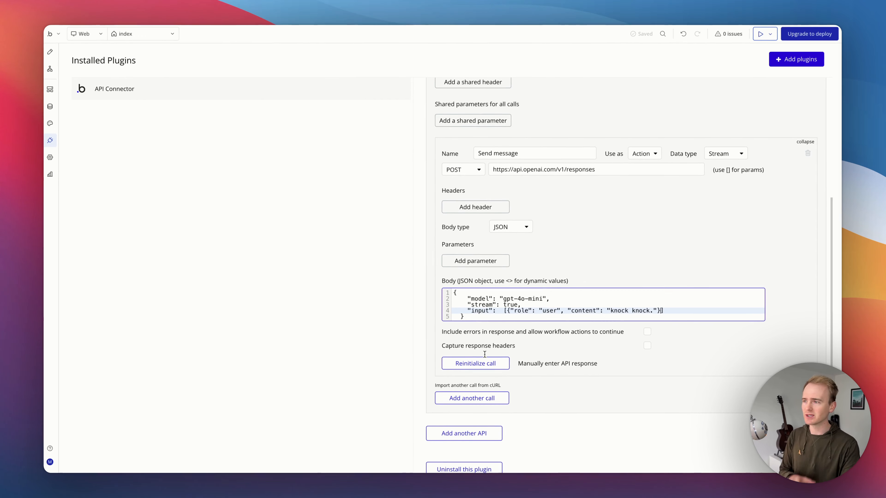
Step: Reinitialize the Send message call, check the response.output_text.delta event's fields, and save the returned values
{"action": "left_click", "coordinate": [479, 371]}
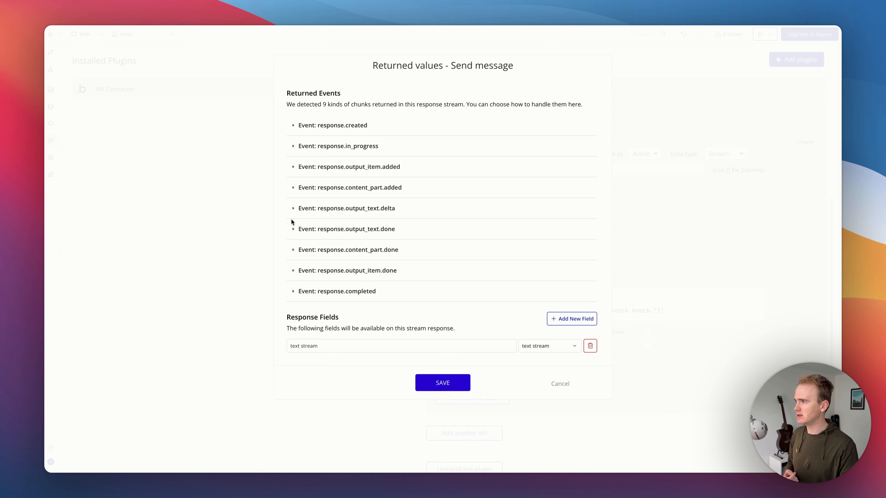
{"action": "left_click", "coordinate": [291, 210]}
{"action": "scroll", "coordinate": [348, 299], "scroll_direction": "down", "scroll_amount": 1}
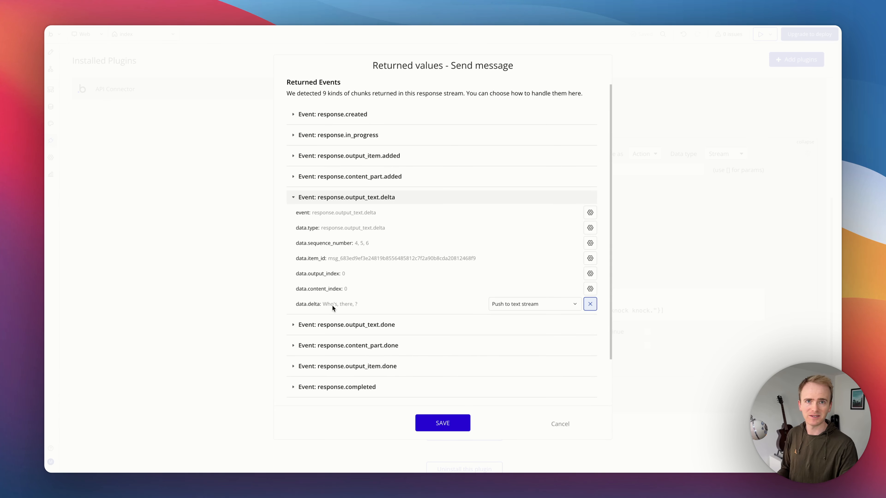
{"action": "left_click", "coordinate": [440, 420]}
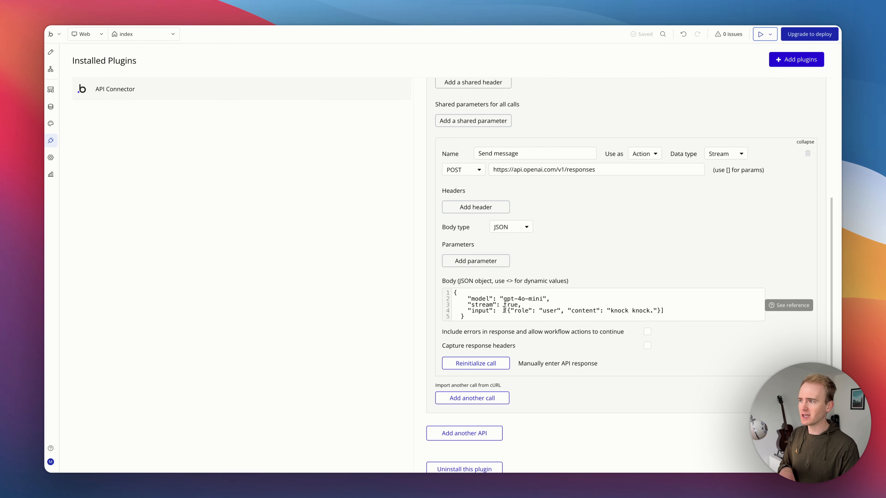
Step: Replace the user message object in the body's input array with a dynamic <messages> parameter
{"action": "left_click_drag", "start_coordinate": [507, 310], "coordinate": [656, 311]}
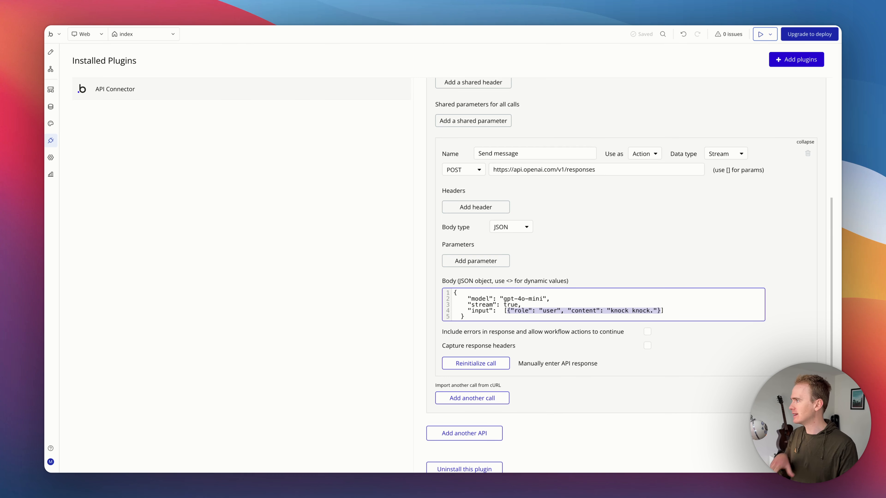
{"action": "key", "text": "ctrl+Tab"}
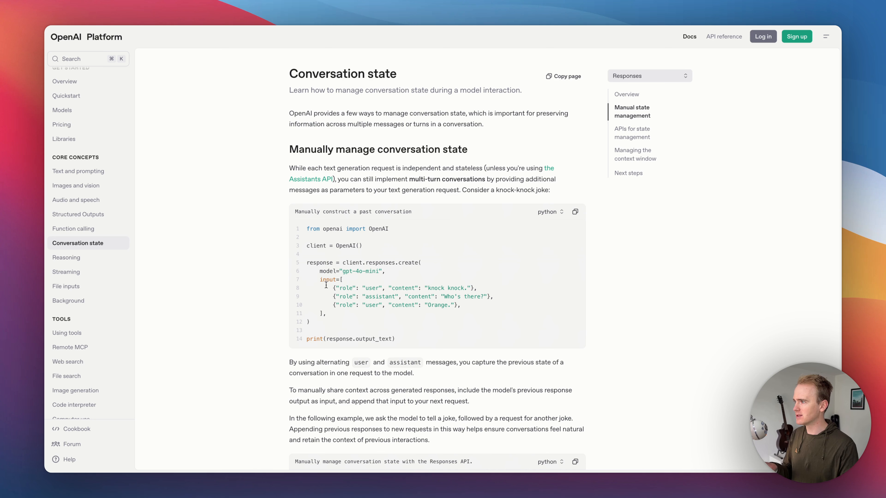
{"action": "mouse_move", "coordinate": [339, 288]}
{"action": "left_mouse_down"}
{"action": "mouse_move", "coordinate": [367, 288]}
{"action": "mouse_move", "coordinate": [351, 290]}
{"action": "left_mouse_up"}
{"action": "left_click", "coordinate": [363, 289]}
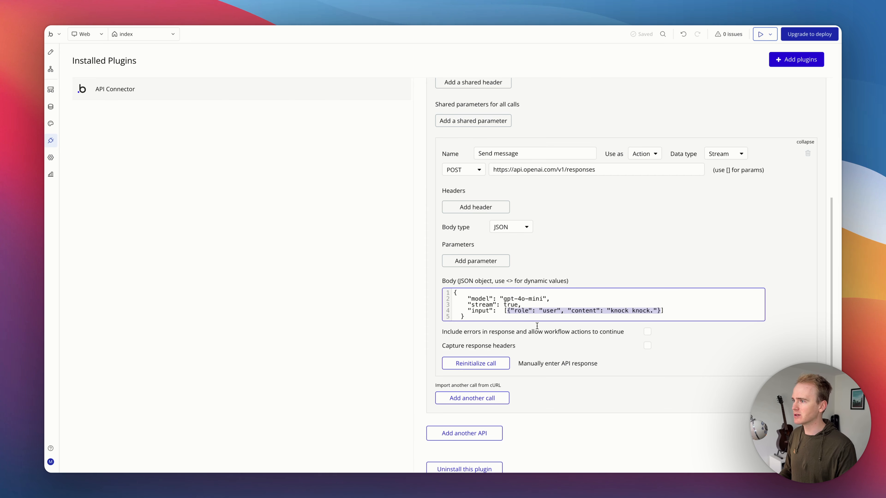
{"action": "left_click", "coordinate": [537, 326]}
{"action": "left_click_drag", "start_coordinate": [507, 311], "coordinate": [629, 325]}
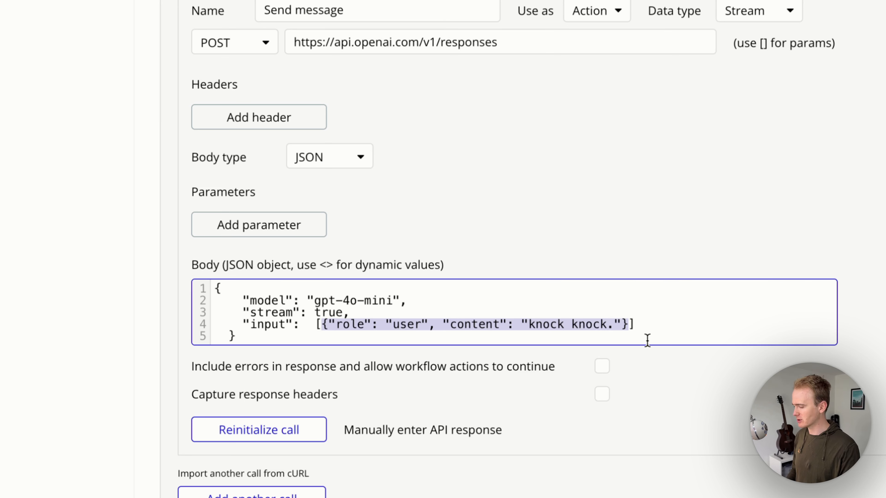
{"action": "key", "text": "BackSpace"}
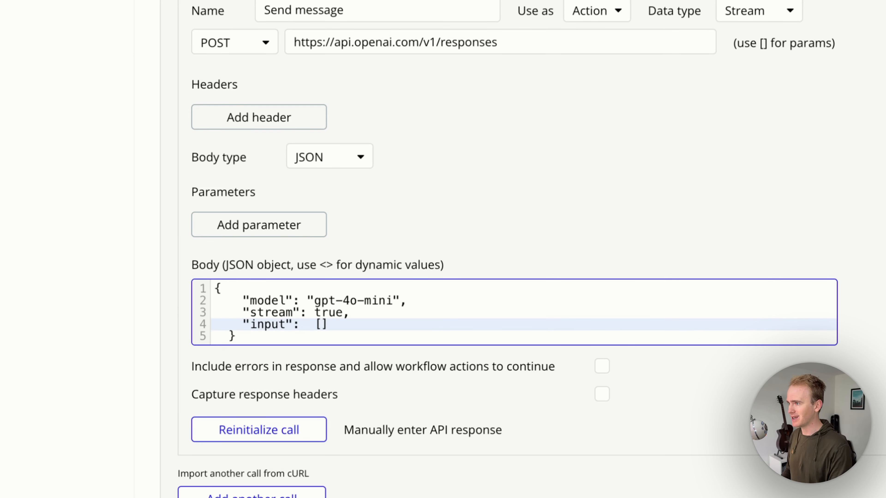
{"action": "type", "text": "<messages>"}
{"action": "left_click", "coordinate": [556, 119]}
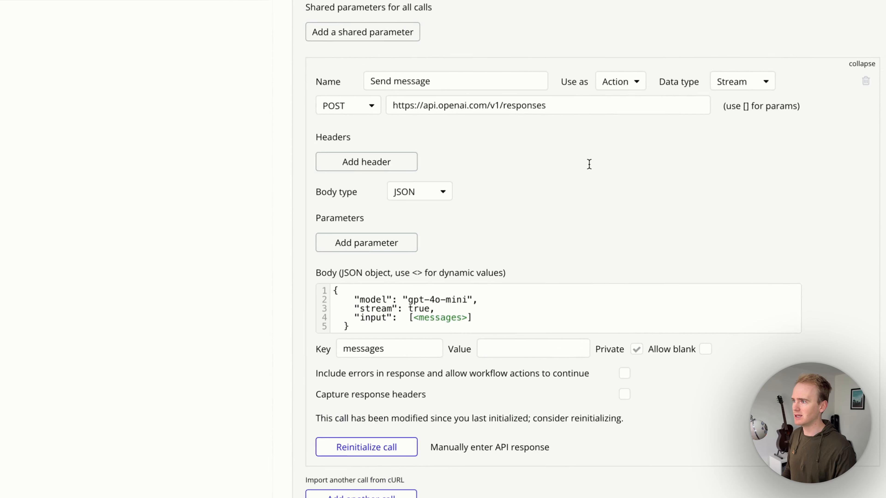
Step: Make the messages parameter non-private and paste the knock-knock user message object as its test value
{"action": "left_click", "coordinate": [657, 332]}
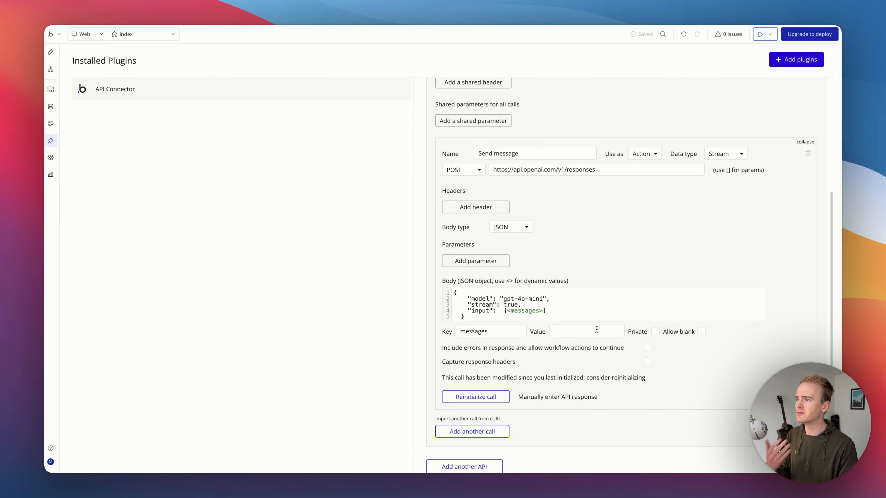
{"action": "scroll", "coordinate": [597, 329], "scroll_direction": "down", "scroll_amount": 1}
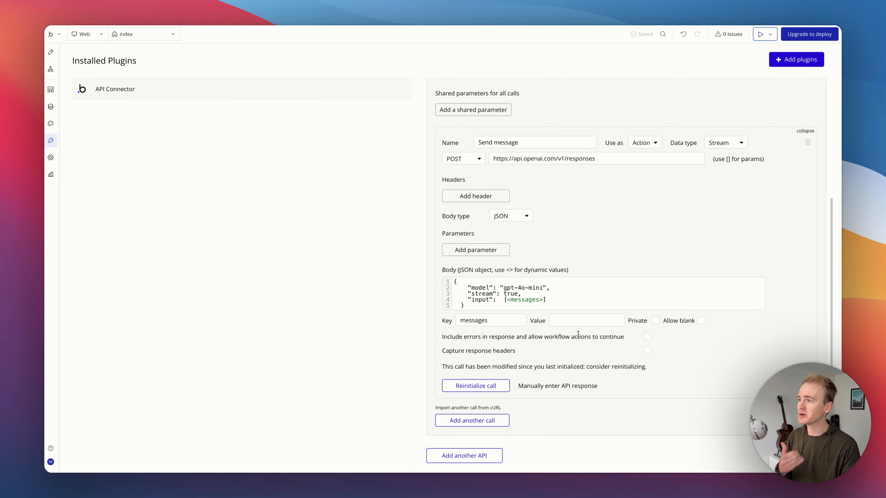
{"action": "left_click_drag", "start_coordinate": [514, 301], "coordinate": [536, 303]}
{"action": "left_click", "coordinate": [535, 303]}
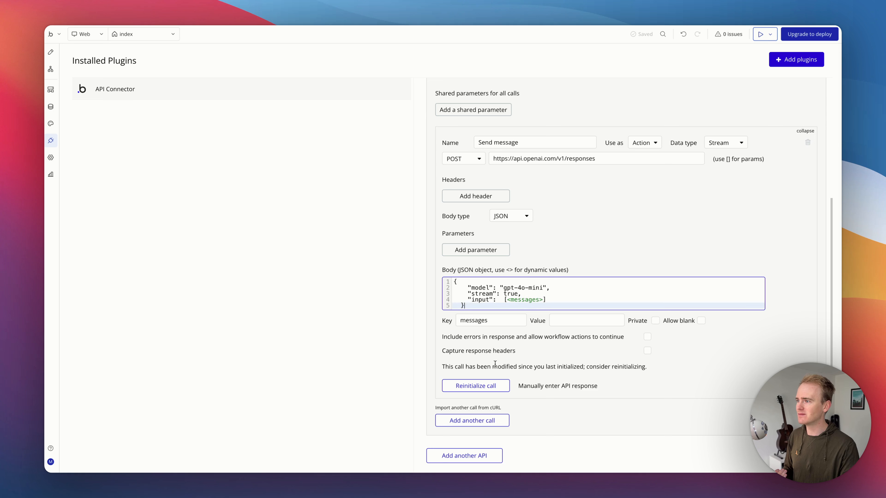
{"action": "left_click", "coordinate": [558, 320]}
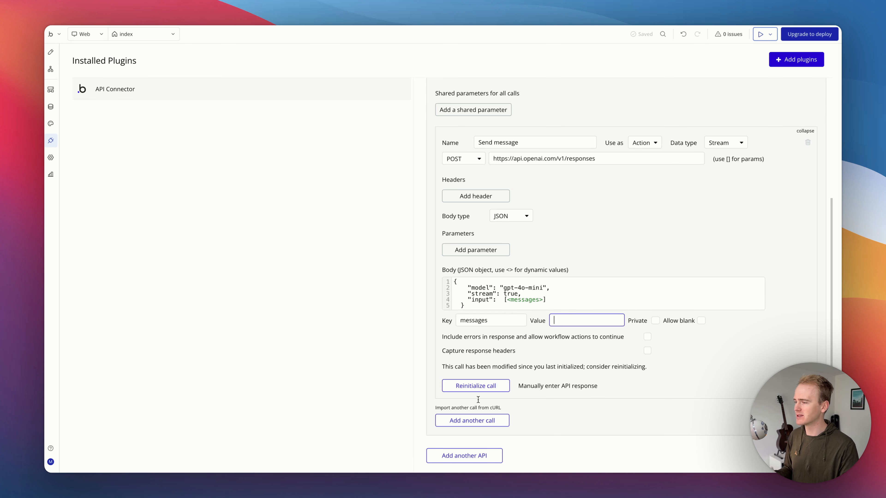
{"action": "key", "text": "super+v"}
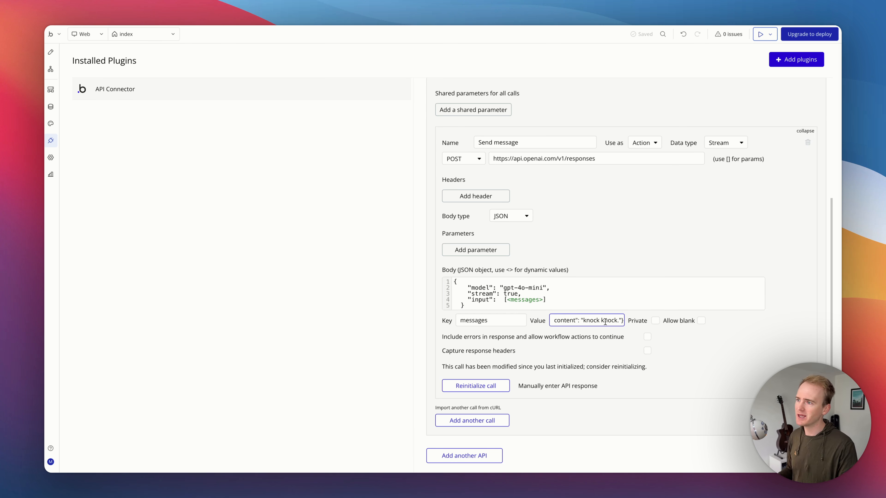
{"action": "left_click_drag", "start_coordinate": [605, 321], "coordinate": [541, 318]}
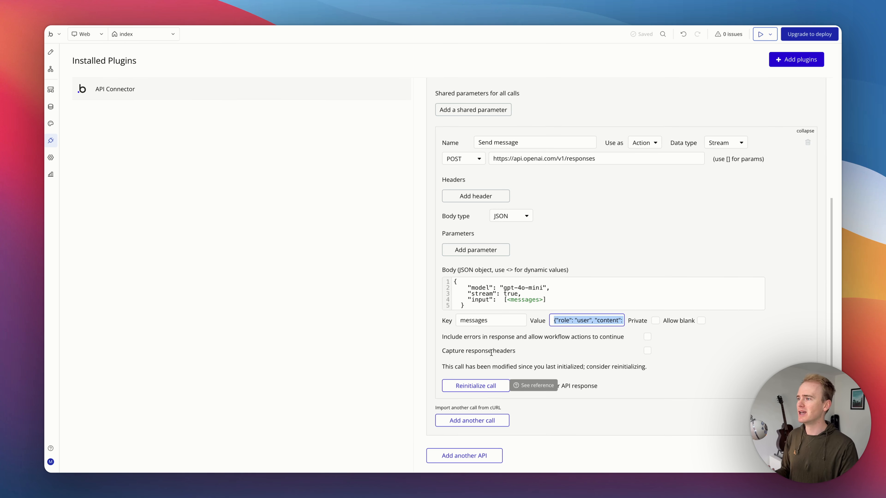
{"action": "left_click", "coordinate": [495, 299]}
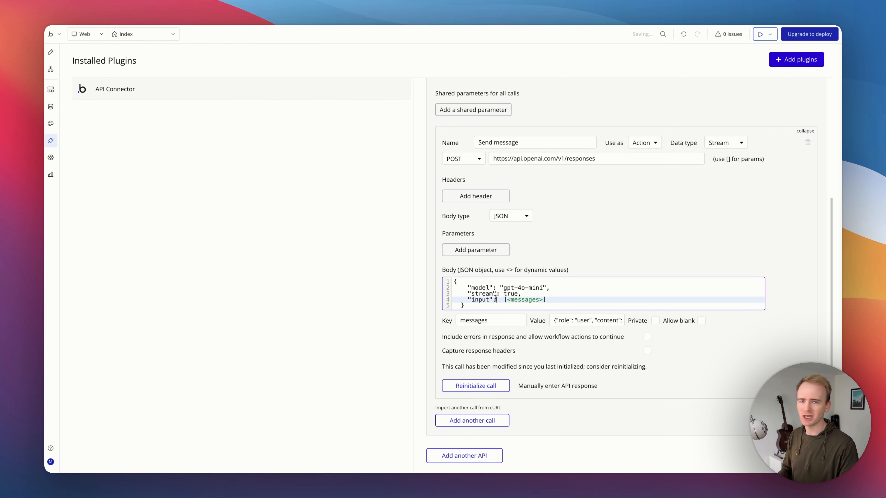
{"action": "left_click", "coordinate": [561, 253]}
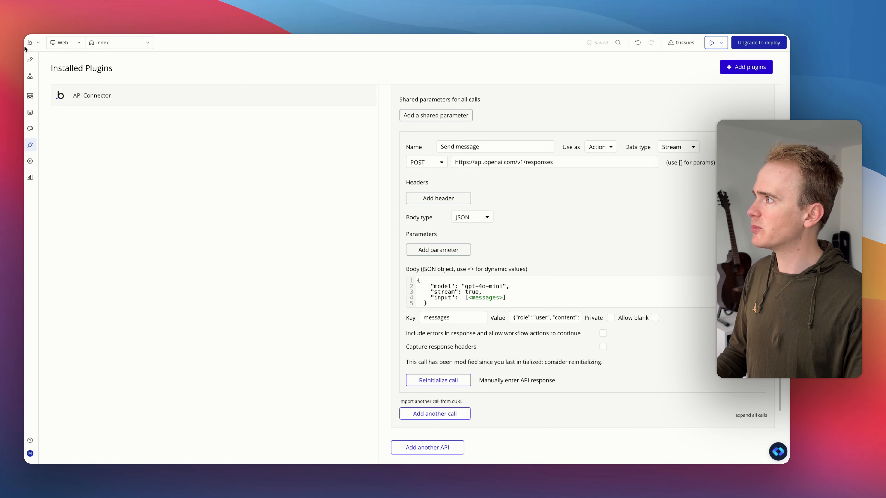
Step: Return to the page design and rename the message text input element to Input Message
{"action": "left_click", "coordinate": [32, 60]}
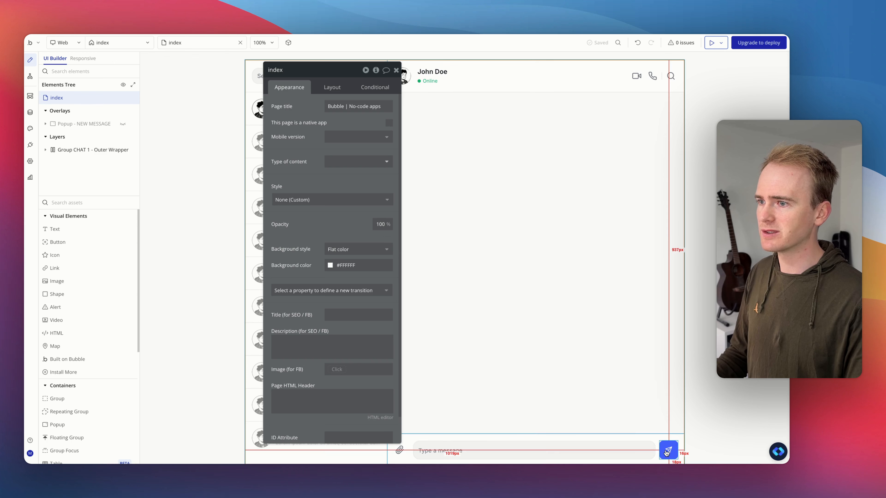
{"action": "left_click", "coordinate": [668, 449]}
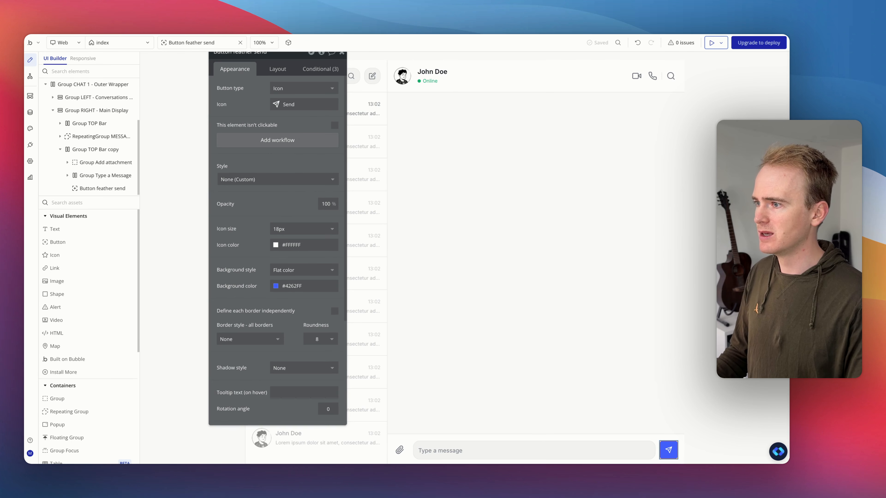
{"action": "left_click", "coordinate": [483, 451]}
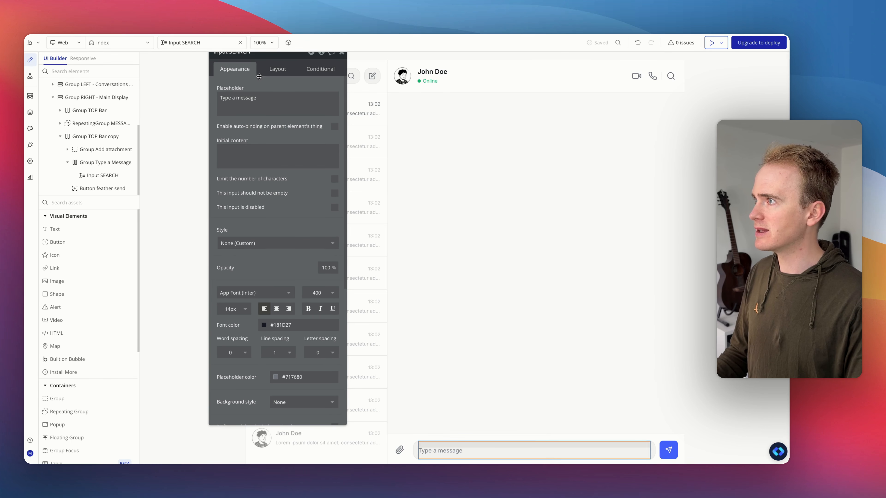
{"action": "left_click_drag", "start_coordinate": [245, 53], "coordinate": [246, 75]}
{"action": "double_click", "coordinate": [245, 73]}
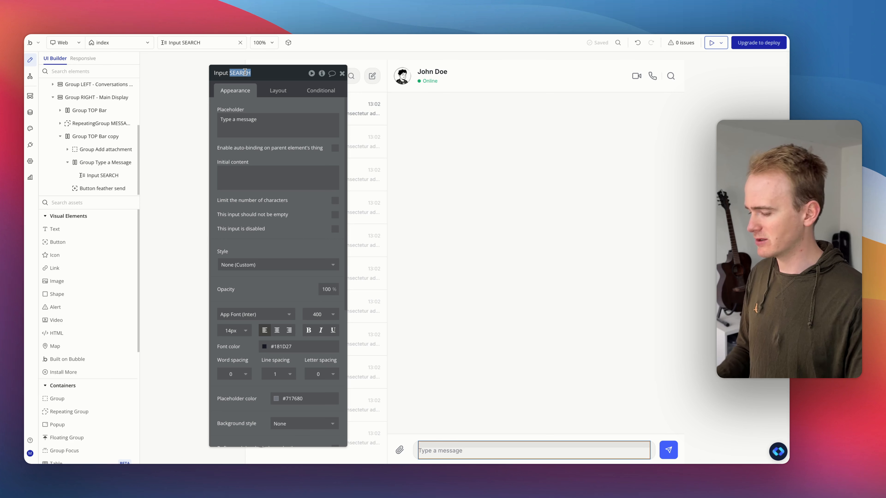
{"action": "type", "text": "Mes"}
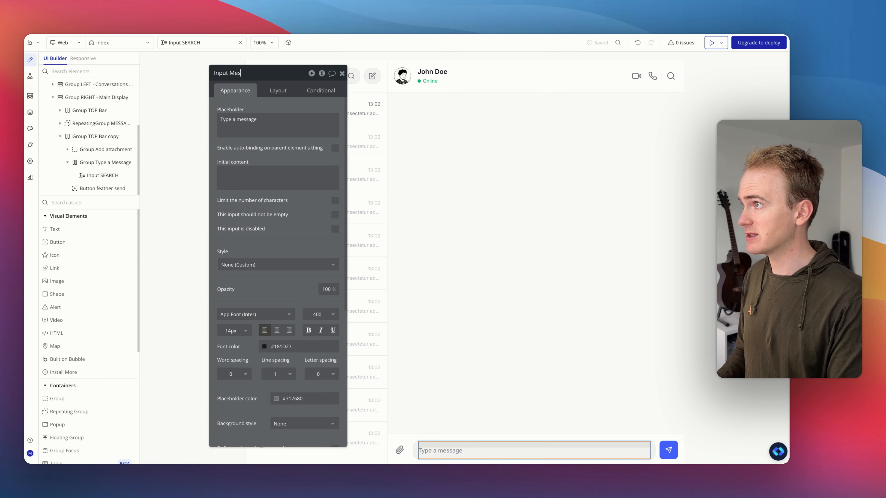
{"action": "type", "text": "sage"}
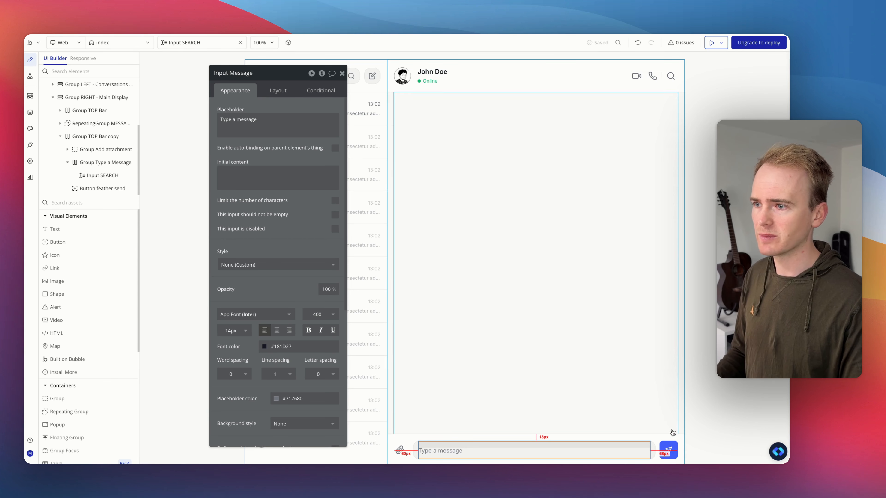
Step: Add a workflow to the send button with a Create a new thing action
{"action": "left_click", "coordinate": [673, 446]}
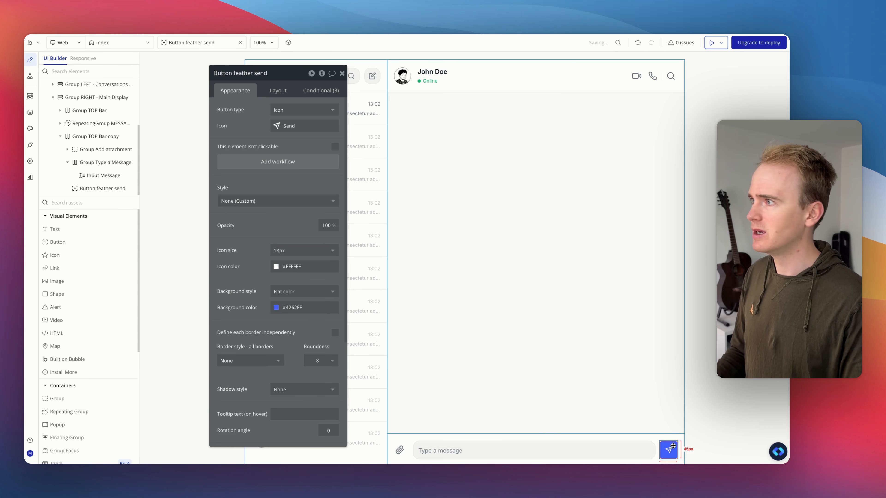
{"action": "left_click", "coordinate": [291, 162]}
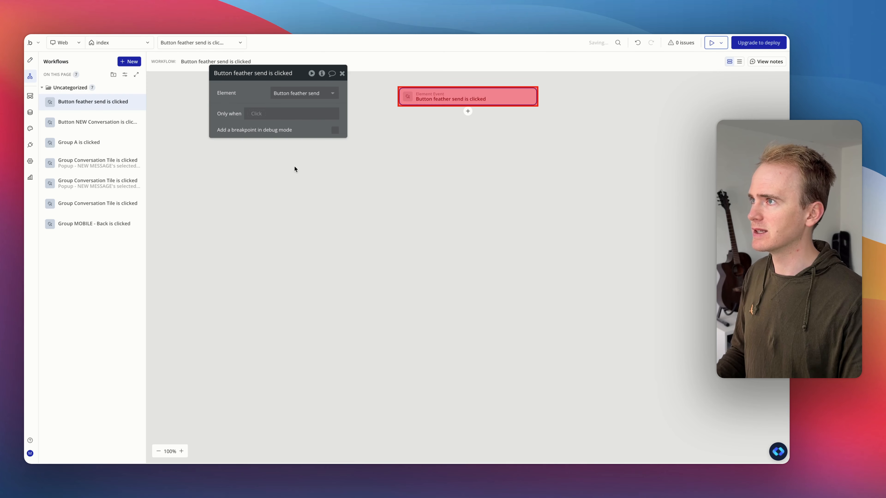
{"action": "left_click", "coordinate": [468, 112]}
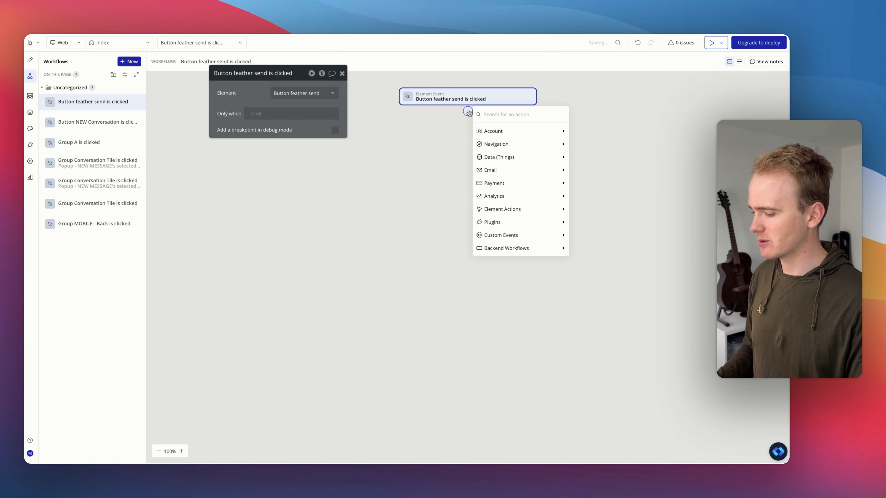
{"action": "type", "text": "create"}
{"action": "left_click", "coordinate": [503, 144]}
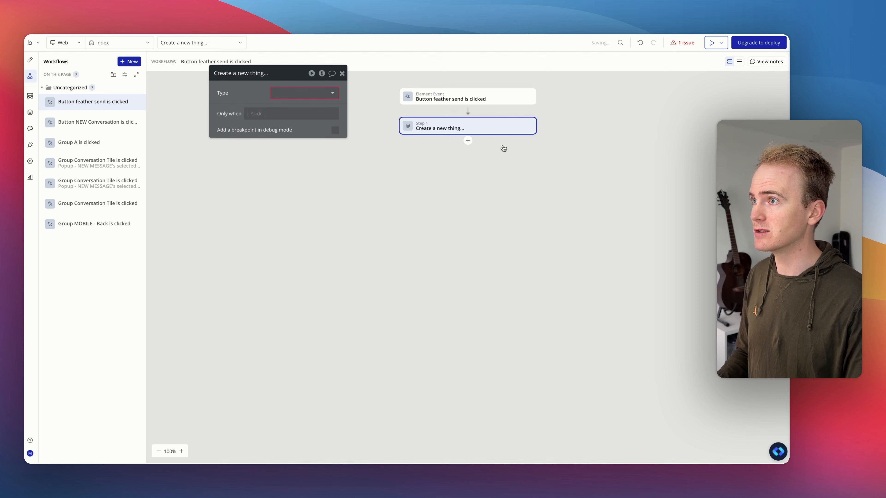
{"action": "left_click", "coordinate": [312, 95]}
{"action": "left_click", "coordinate": [311, 105]}
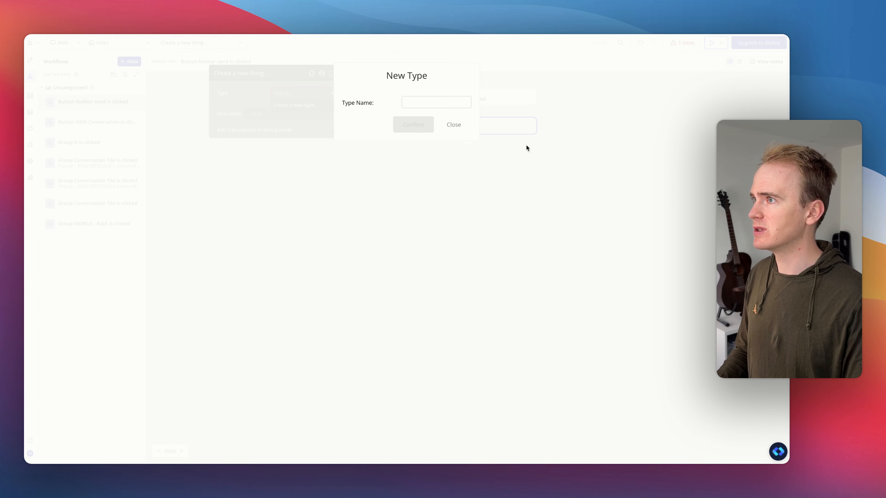
{"action": "left_click", "coordinate": [454, 125]}
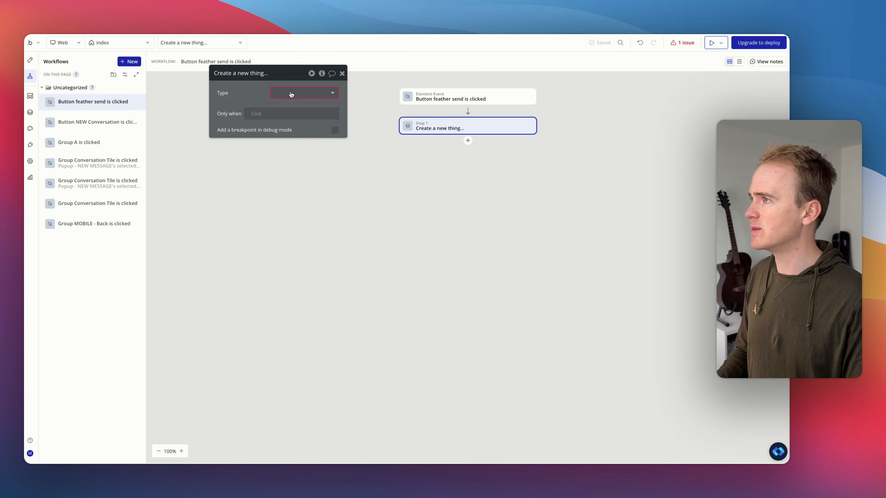
Step: Create a new data type named Message and use it as the action's type
{"action": "left_click", "coordinate": [291, 94]}
{"action": "left_click", "coordinate": [327, 106]}
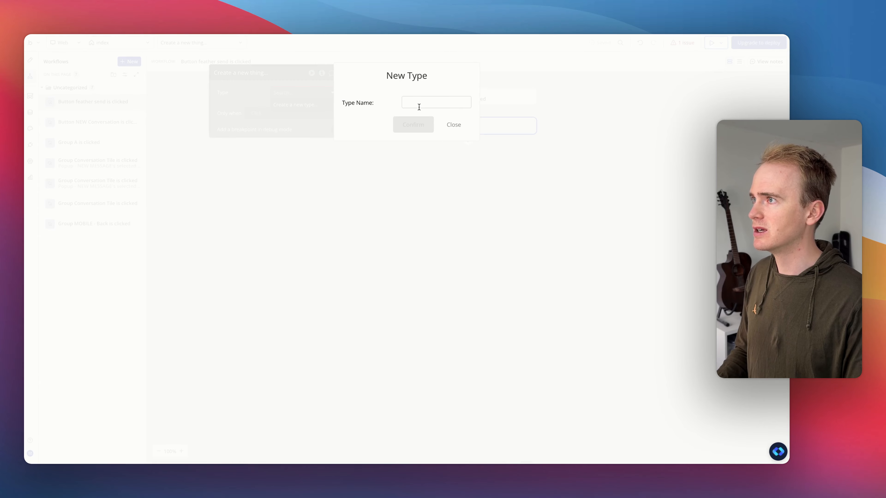
{"action": "left_click", "coordinate": [435, 103]}
{"action": "type", "text": "Message"}
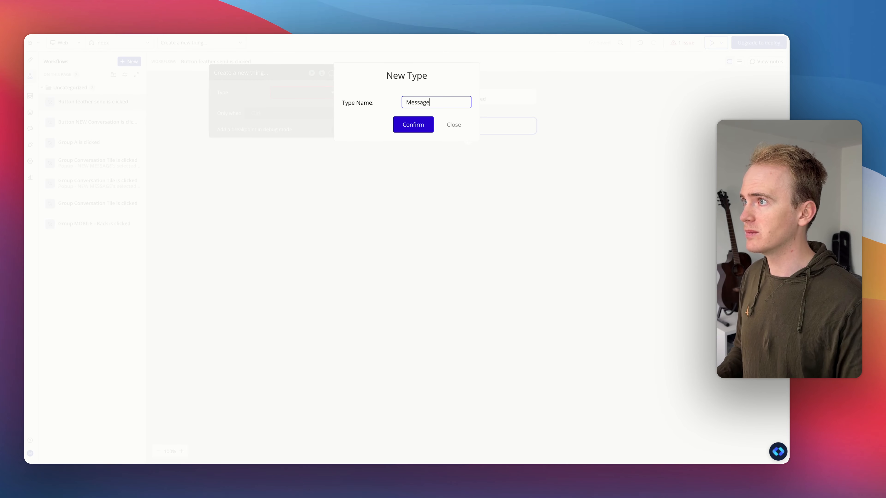
{"action": "left_click", "coordinate": [422, 128]}
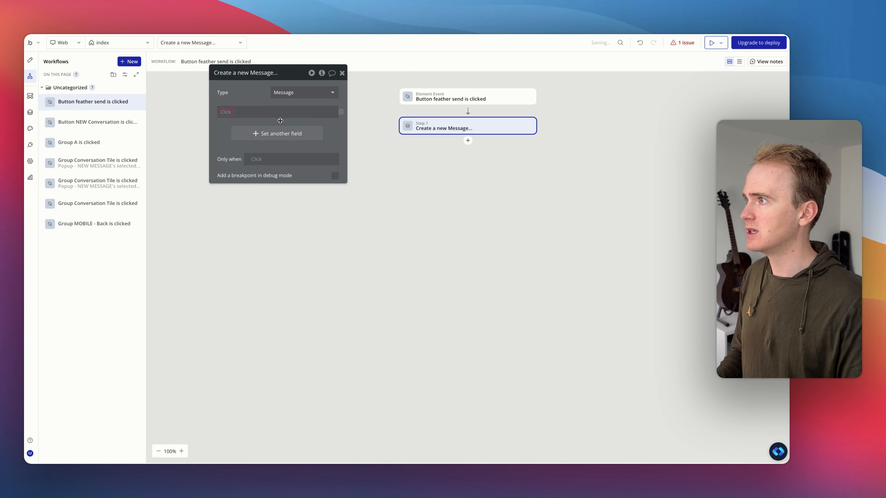
Step: Add a new Content field of type text to Message from the action
{"action": "left_click", "coordinate": [232, 128]}
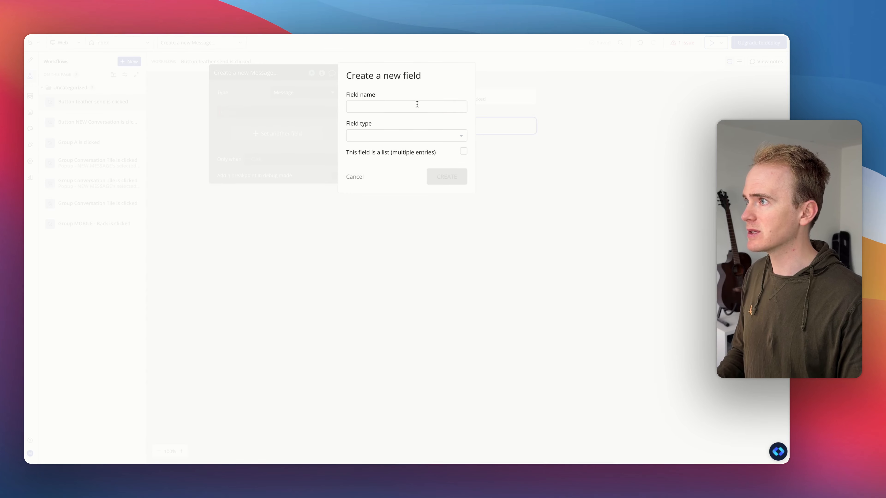
{"action": "left_click", "coordinate": [417, 106]}
{"action": "type", "text": "Content"}
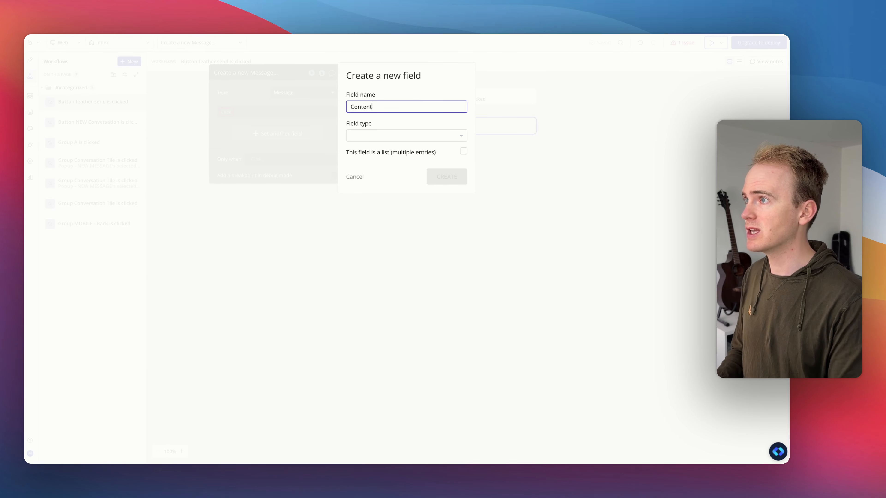
{"action": "left_click", "coordinate": [408, 137]}
{"action": "type", "text": "text"}
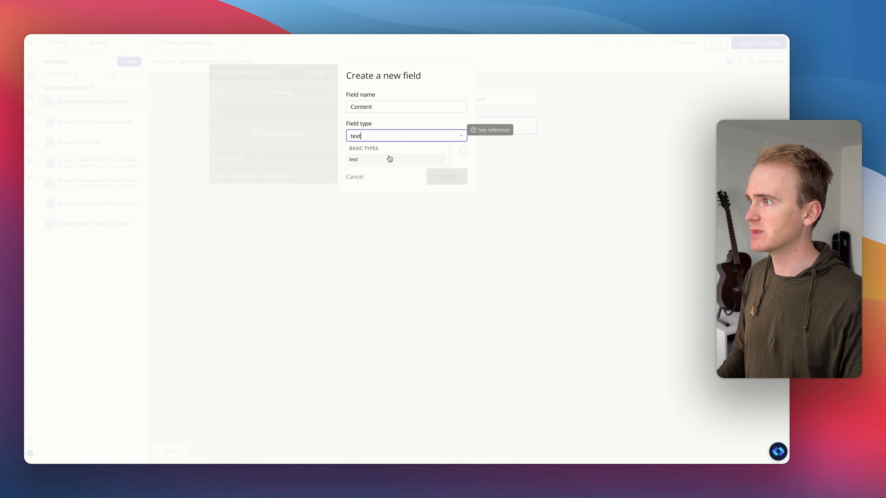
{"action": "left_click", "coordinate": [389, 158]}
{"action": "left_click", "coordinate": [456, 178]}
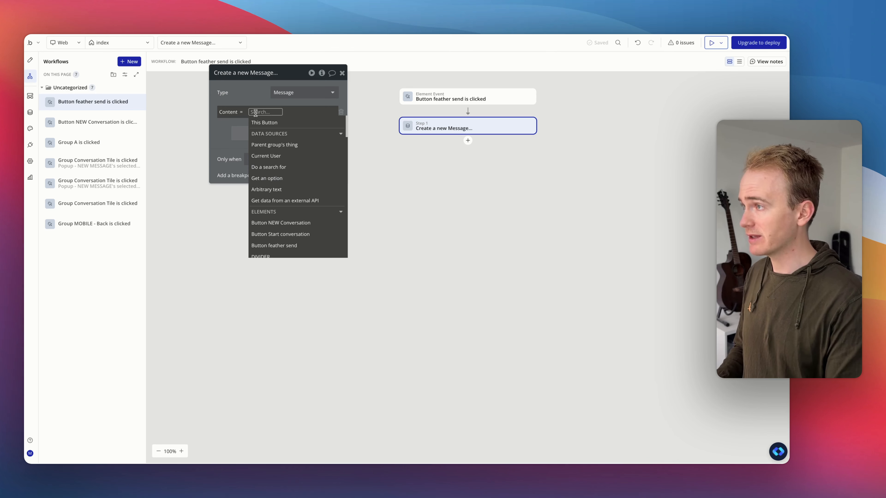
Step: Set the action's Content field to Input Message's value
{"action": "type", "text": "input"}
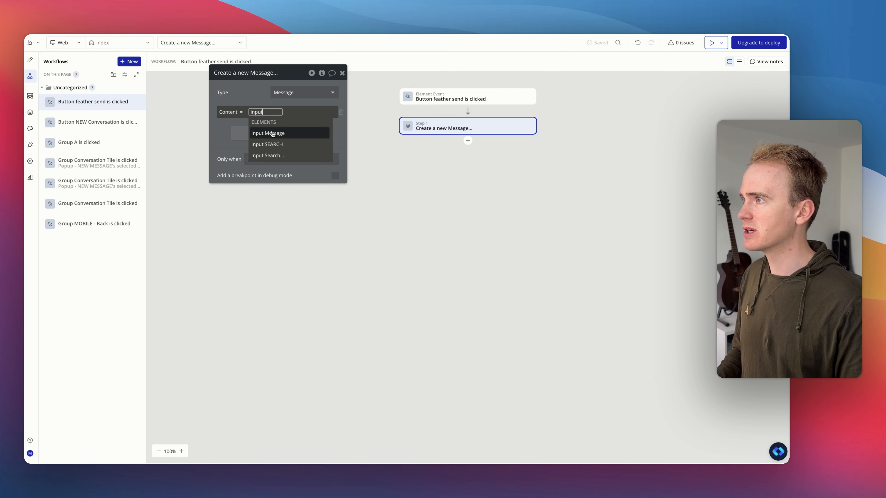
{"action": "left_click", "coordinate": [270, 133]}
{"action": "left_click", "coordinate": [290, 130]}
{"action": "left_click", "coordinate": [259, 90]}
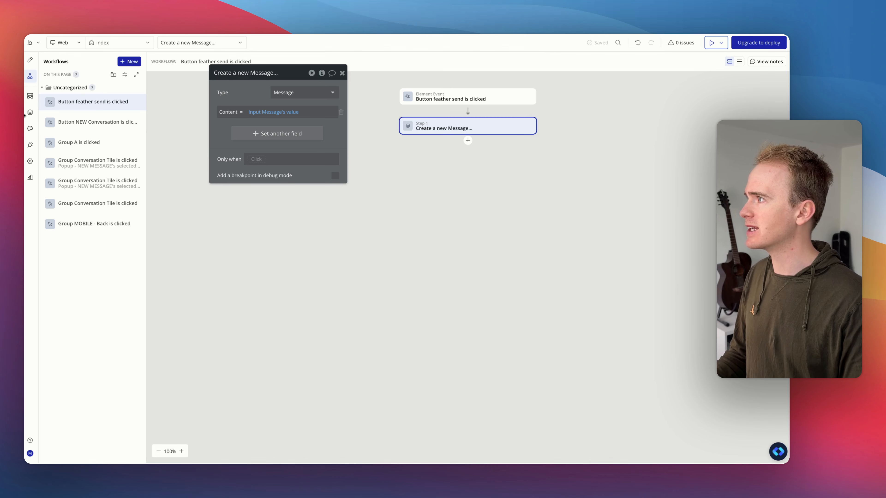
Step: Create a Role option set with the options assistant and user
{"action": "left_click", "coordinate": [30, 112]}
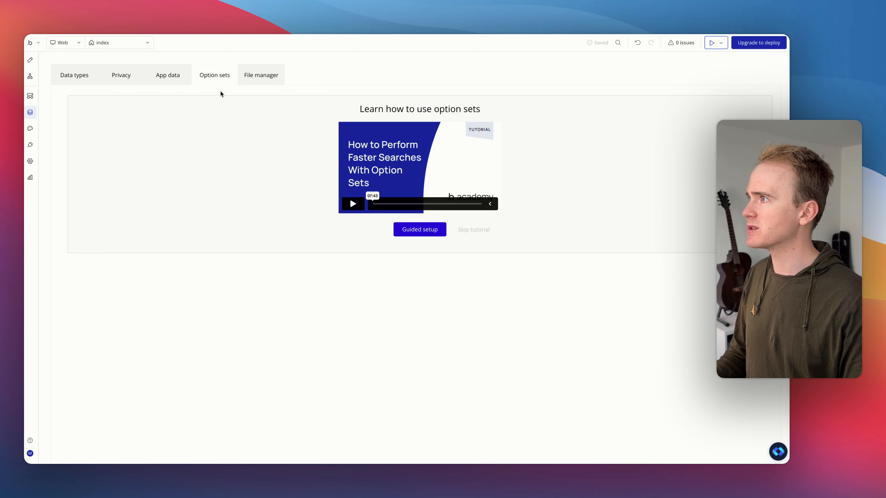
{"action": "left_click", "coordinate": [485, 231]}
{"action": "left_click", "coordinate": [145, 154]}
{"action": "type", "text": "Role"}
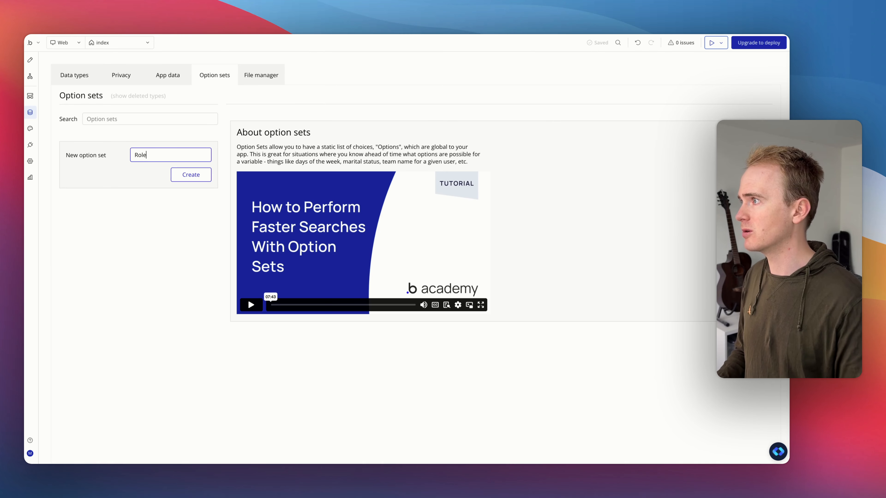
{"action": "left_click", "coordinate": [191, 175]}
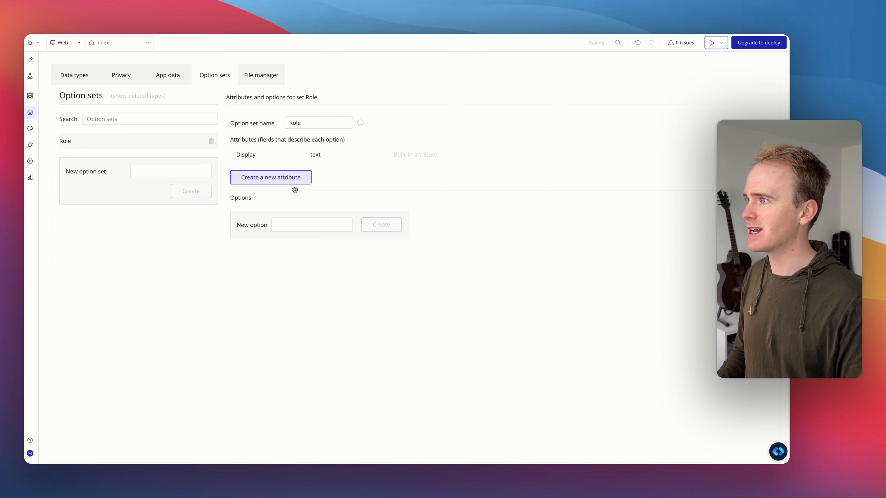
{"action": "left_click", "coordinate": [307, 222]}
{"action": "type", "text": "assistant"}
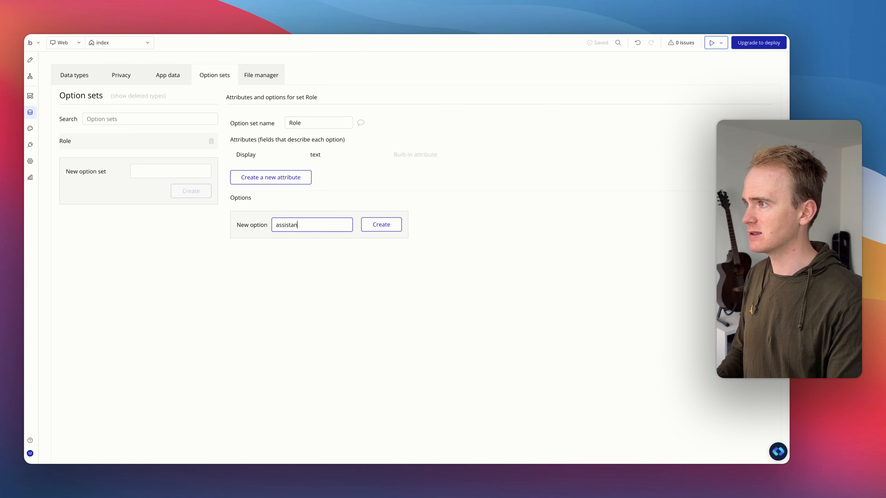
{"action": "key", "text": "Return"}
{"action": "type", "text": "user"}
{"action": "key", "text": "Return"}
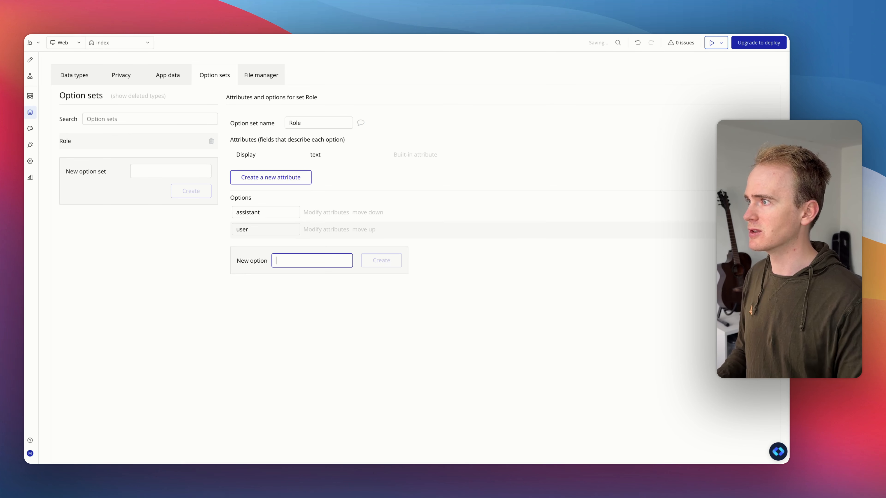
Step: Add a Role field of type Role to the Message data type
{"action": "left_click", "coordinate": [71, 74]}
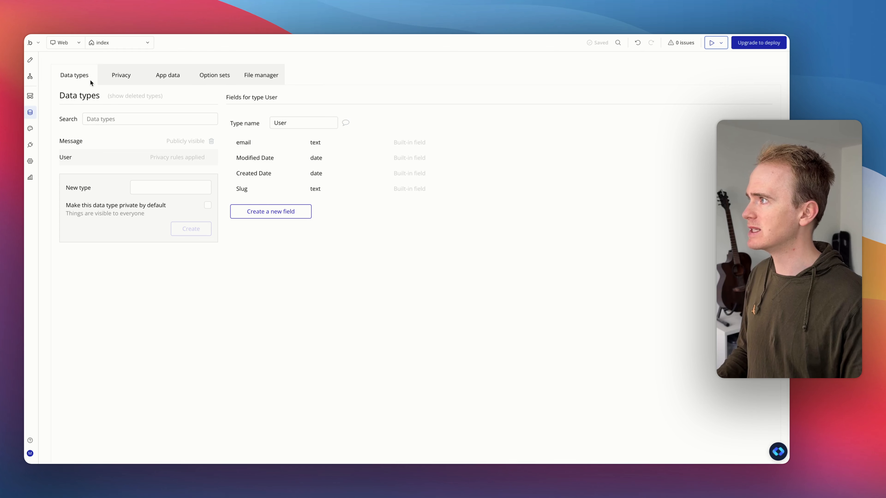
{"action": "left_click", "coordinate": [99, 140]}
{"action": "left_click", "coordinate": [285, 226]}
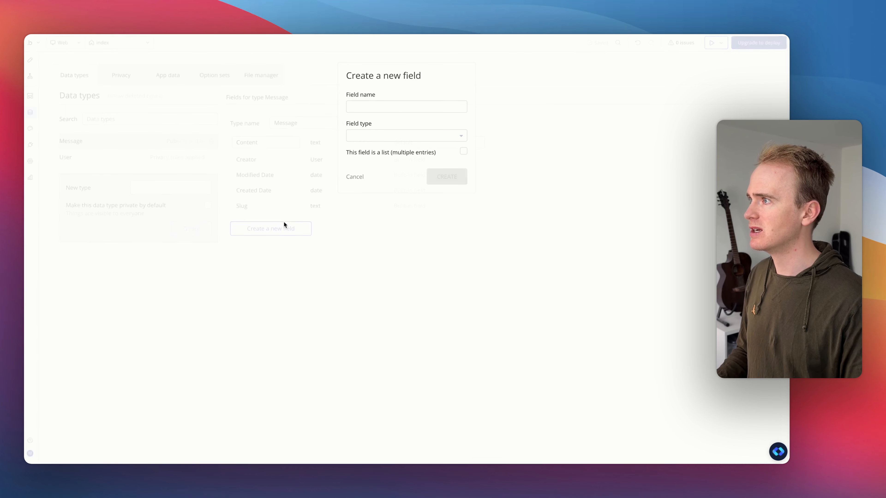
{"action": "left_click", "coordinate": [412, 101]}
{"action": "type", "text": "Role"}
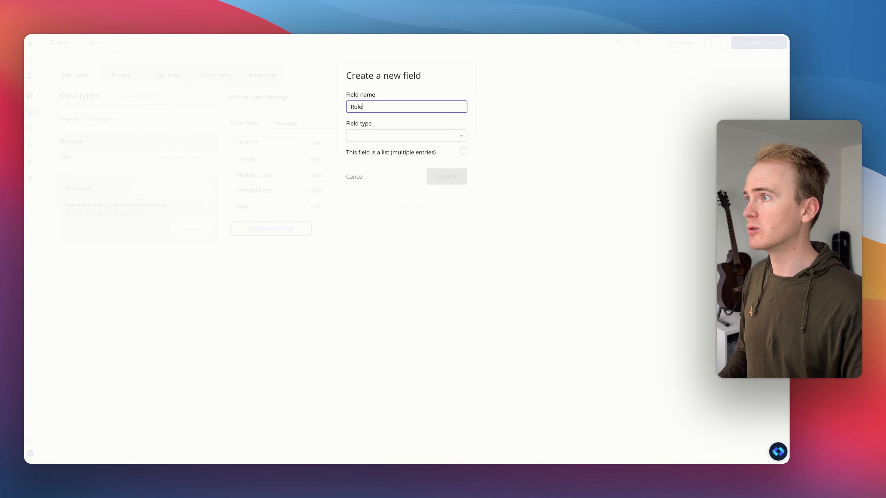
{"action": "left_click", "coordinate": [429, 138]}
{"action": "type", "text": "role"}
{"action": "left_click", "coordinate": [415, 158]}
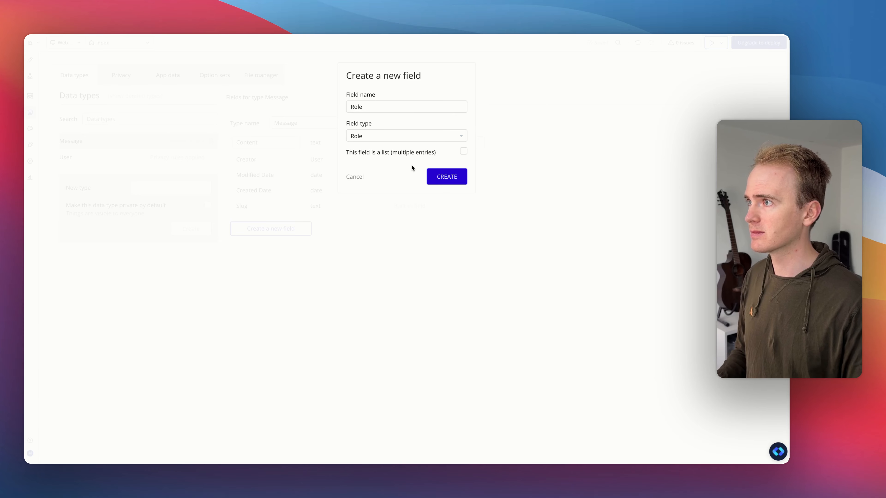
{"action": "left_click", "coordinate": [436, 177]}
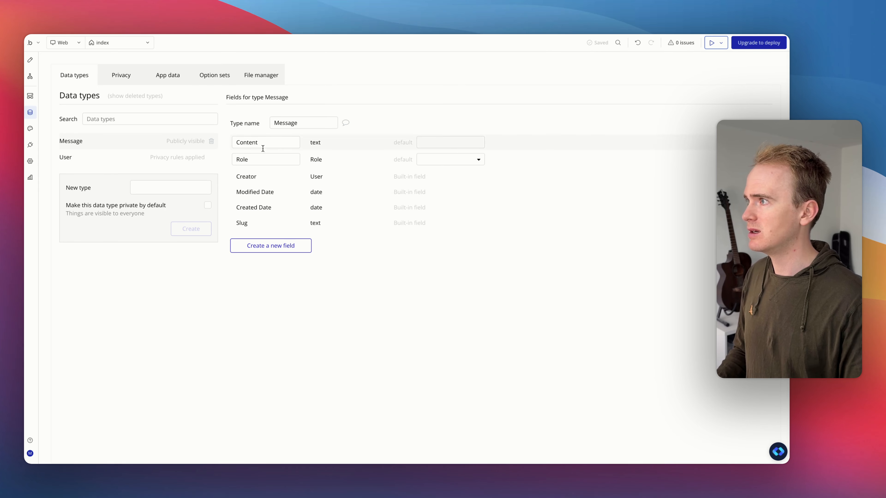
Step: Set the create action's Role field to user
{"action": "left_click", "coordinate": [30, 76]}
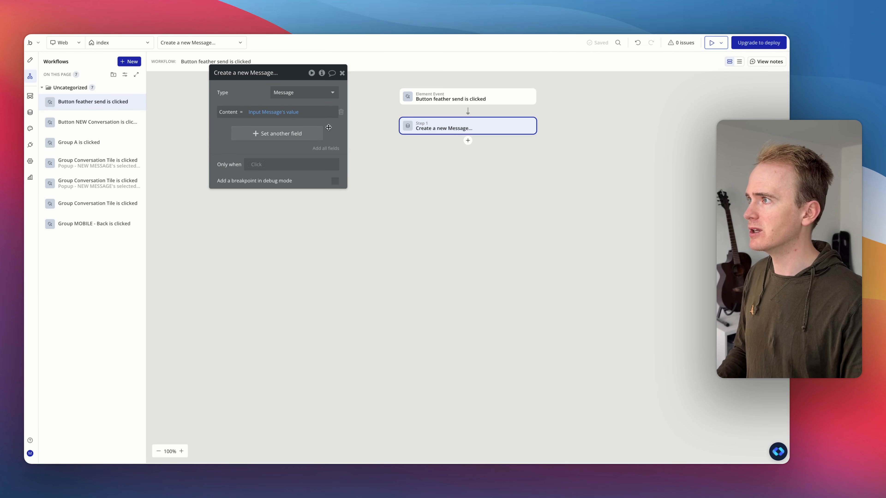
{"action": "left_click", "coordinate": [299, 135]}
{"action": "left_click", "coordinate": [240, 134]}
{"action": "left_click", "coordinate": [242, 142]}
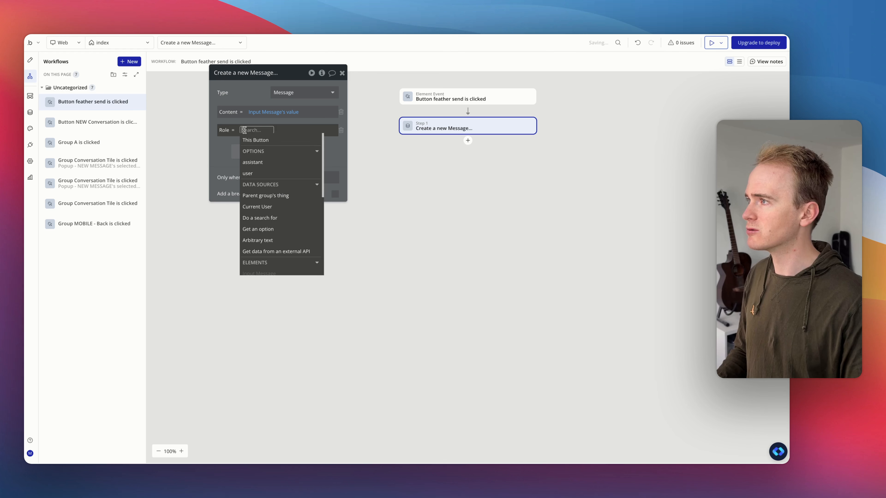
{"action": "left_click", "coordinate": [265, 173]}
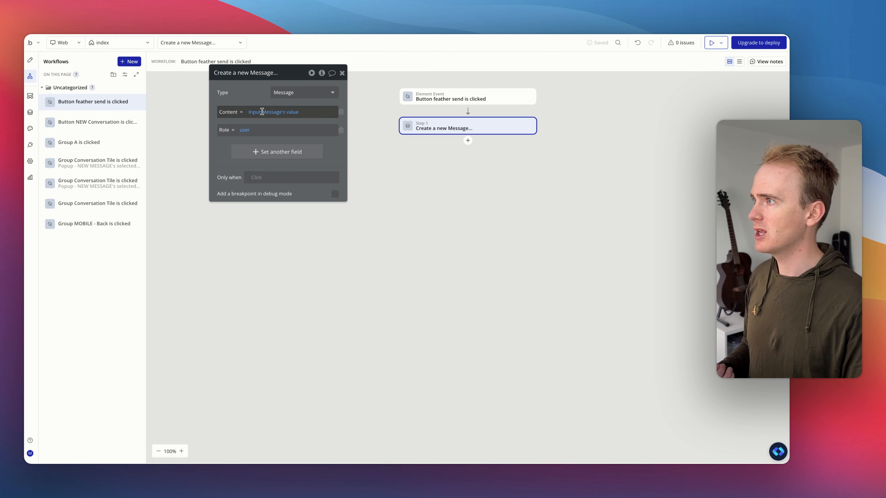
Step: Create a new data type named Conversion
{"action": "left_click_drag", "start_coordinate": [254, 102], "coordinate": [579, 229]}
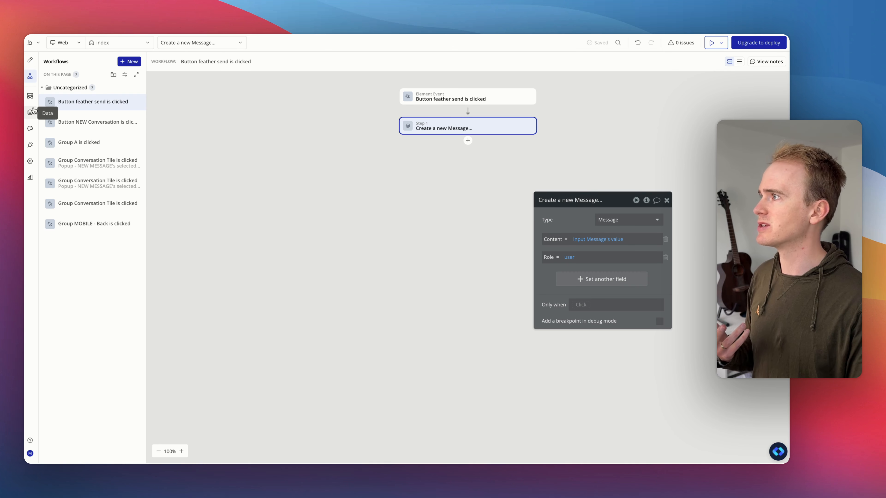
{"action": "left_click", "coordinate": [30, 60]}
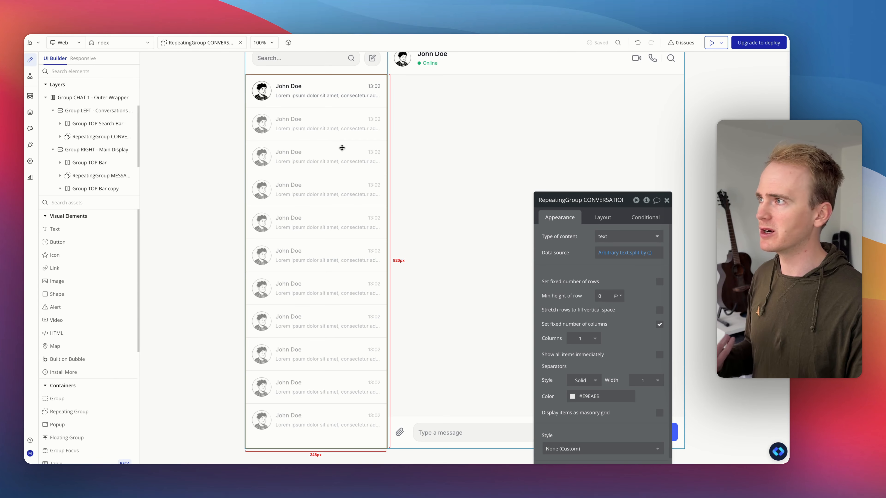
{"action": "left_click", "coordinate": [34, 113]}
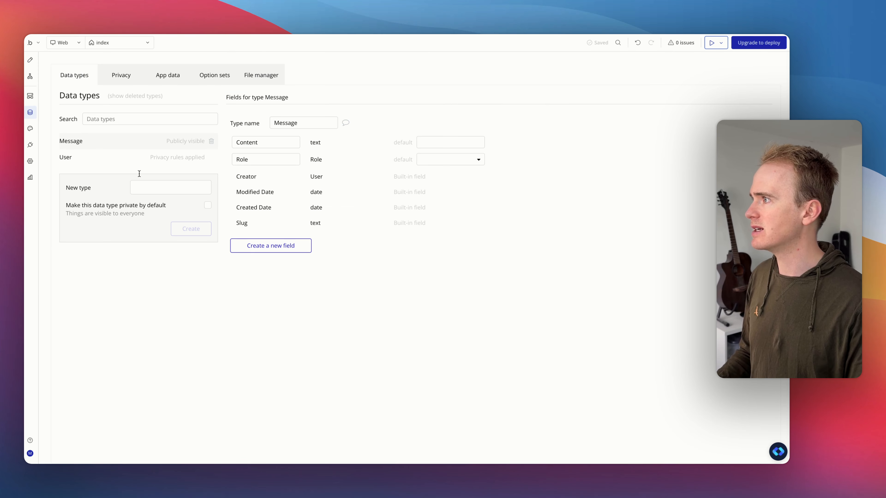
{"action": "left_click", "coordinate": [153, 186]}
{"action": "type", "text": "C"}
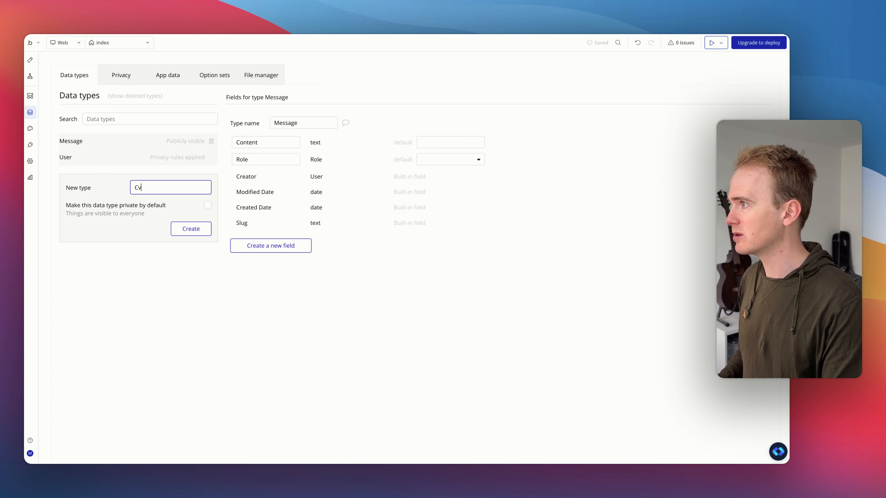
{"action": "type", "text": "onversion"}
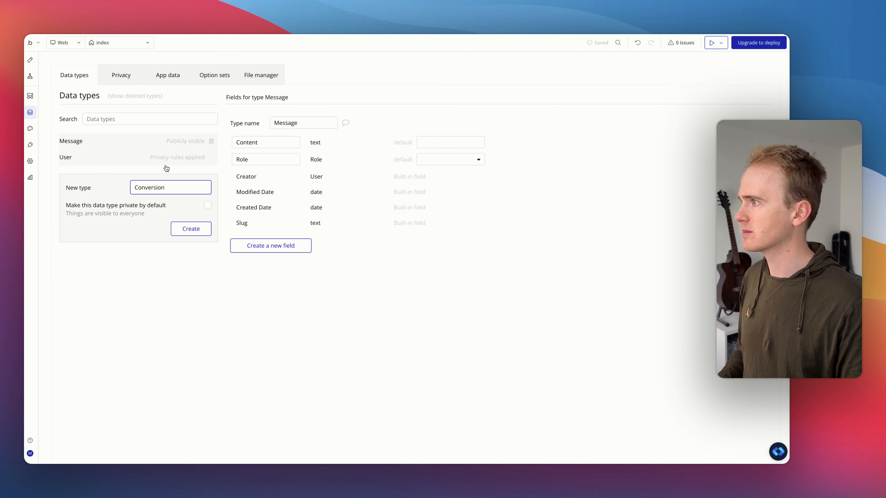
{"action": "left_click", "coordinate": [192, 229]}
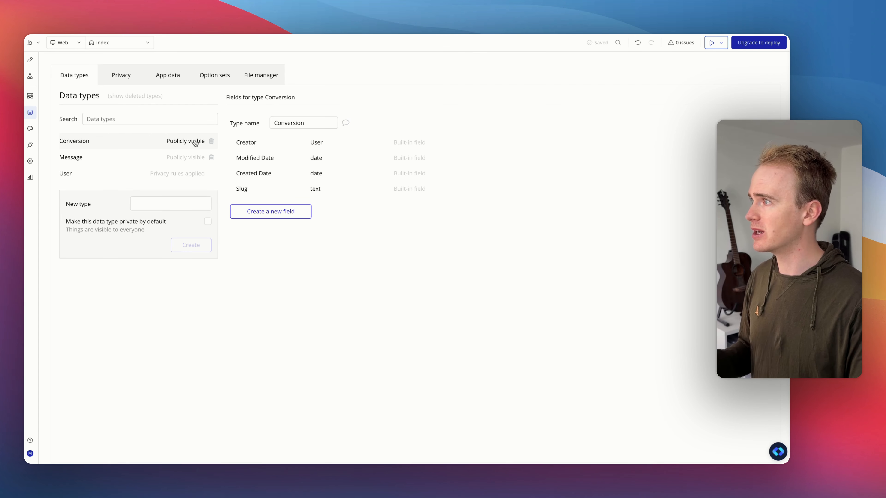
Step: Add a Messages field to Conversion as a list of Message
{"action": "left_click", "coordinate": [260, 211]}
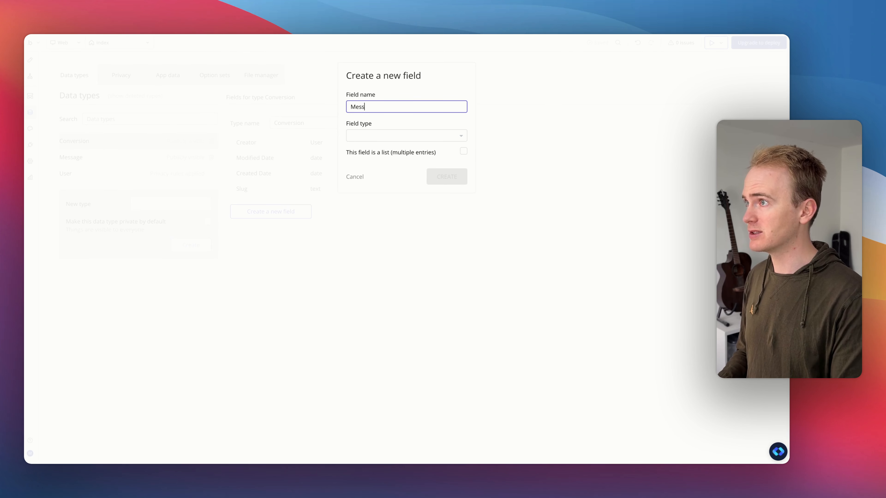
{"action": "left_click", "coordinate": [411, 138]}
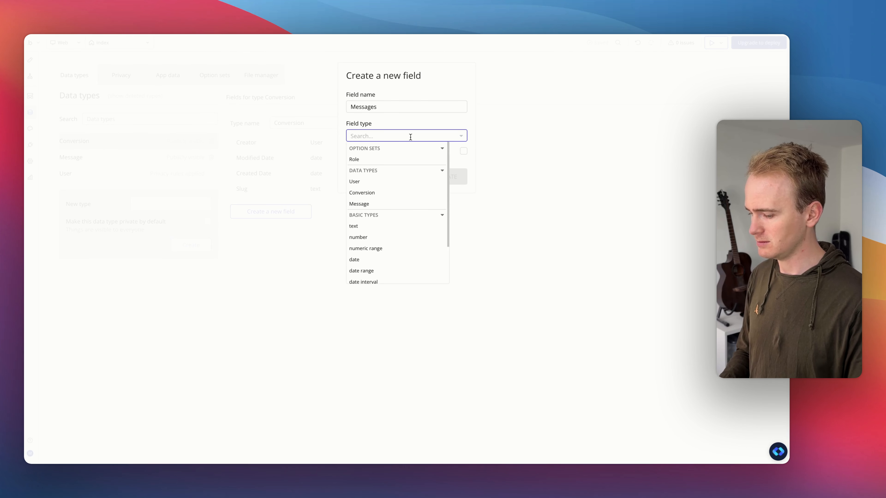
{"action": "type", "text": "mess"}
{"action": "left_click", "coordinate": [419, 159]}
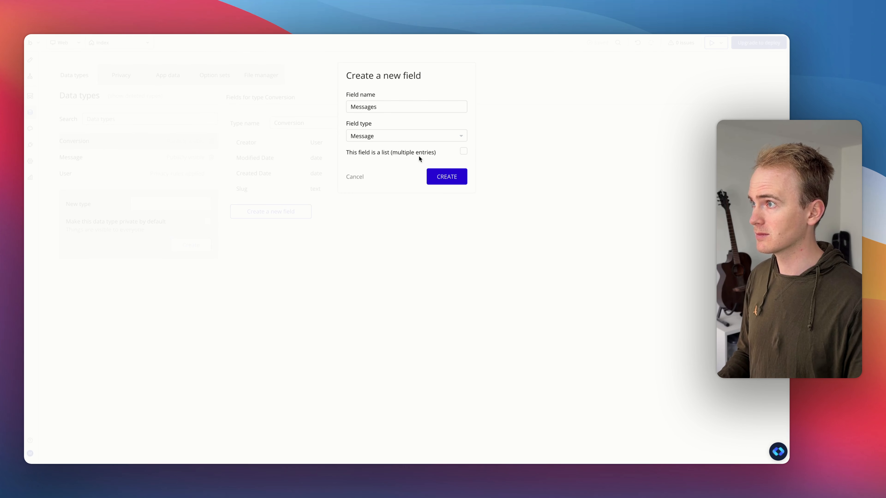
{"action": "left_click", "coordinate": [454, 175]}
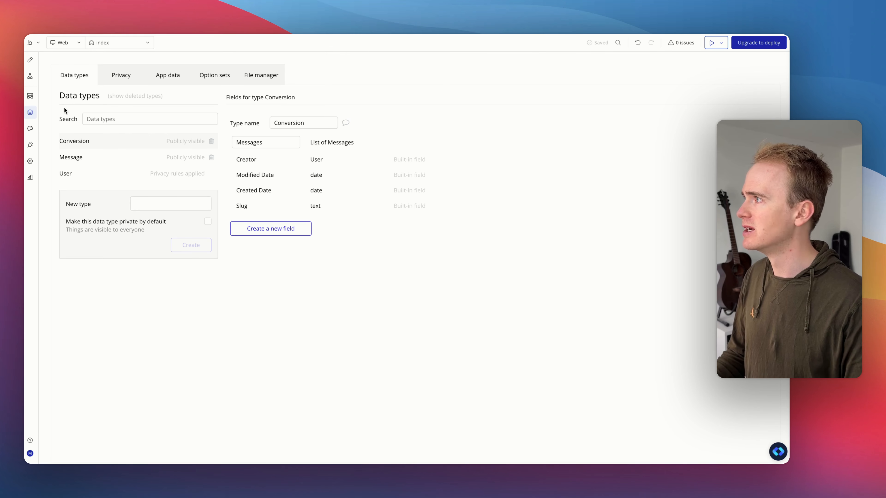
Step: Set the conversations repeating group's content type to Conversion and its data source to a search for Conversions
{"action": "left_click", "coordinate": [29, 79]}
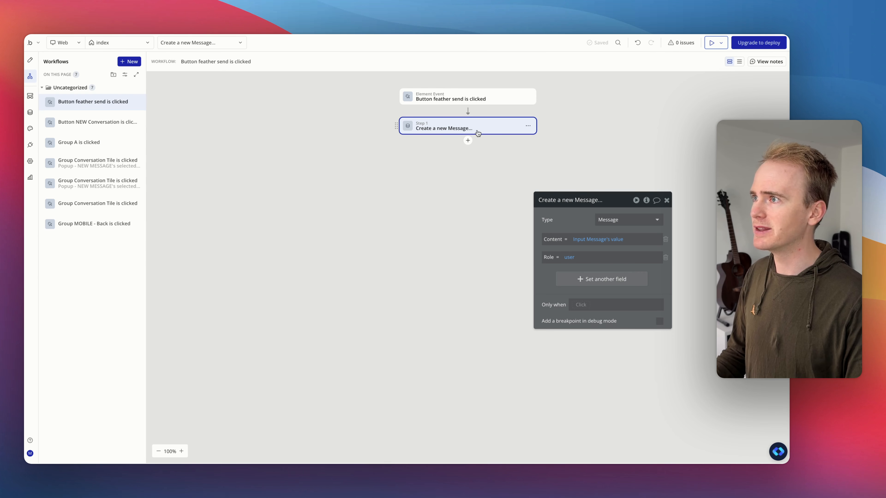
{"action": "left_click", "coordinate": [29, 65]}
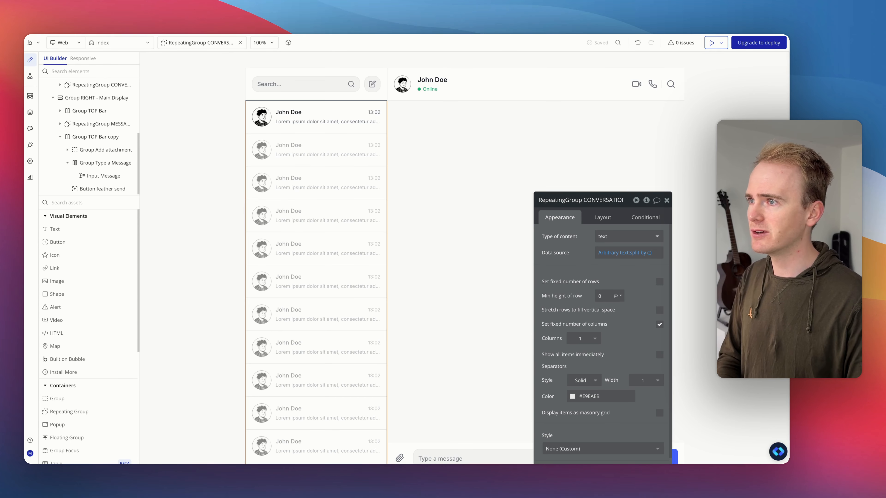
{"action": "left_click", "coordinate": [621, 238]}
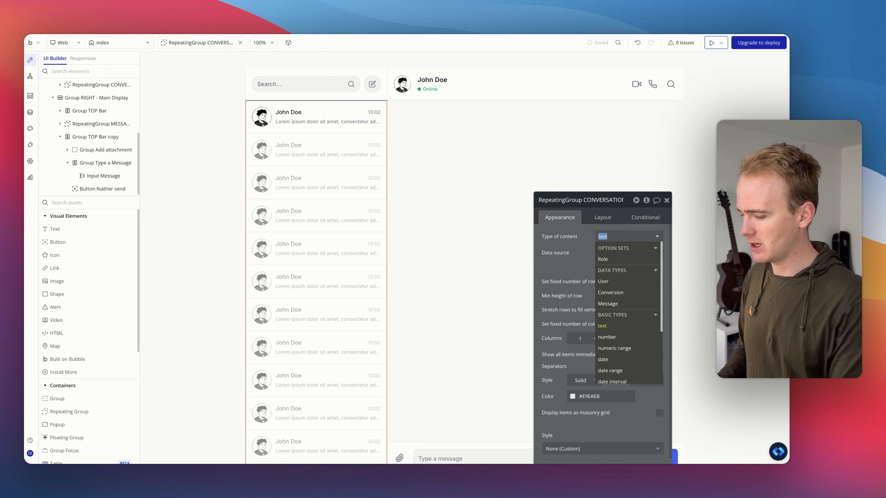
{"action": "type", "text": "conv"}
{"action": "left_click", "coordinate": [628, 259]}
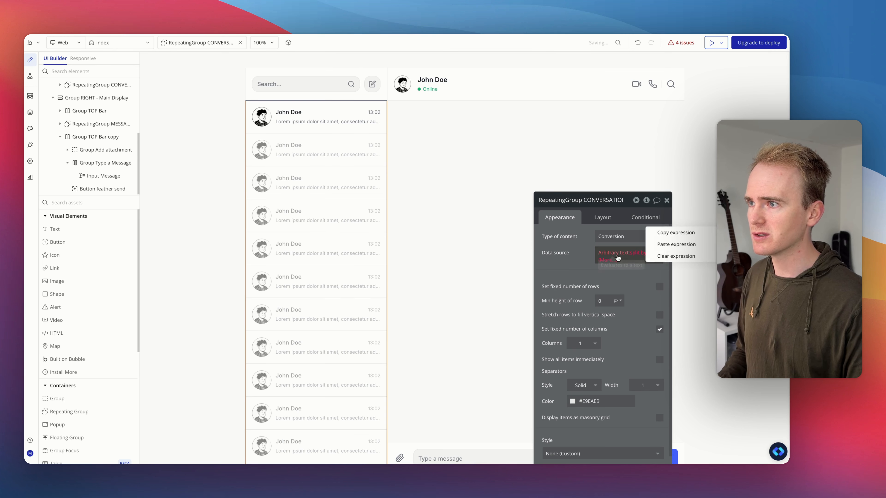
{"action": "left_click", "coordinate": [610, 252]}
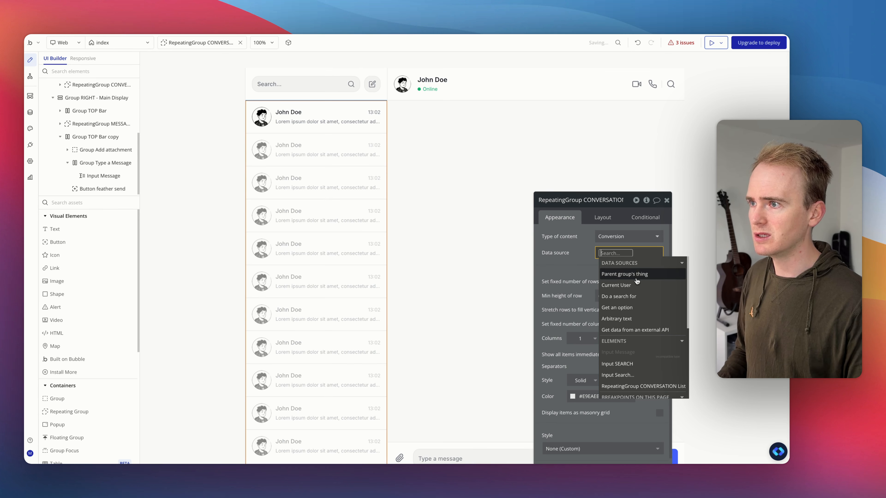
{"action": "left_click", "coordinate": [618, 296]}
{"action": "left_click", "coordinate": [511, 222]}
{"action": "left_click", "coordinate": [483, 254]}
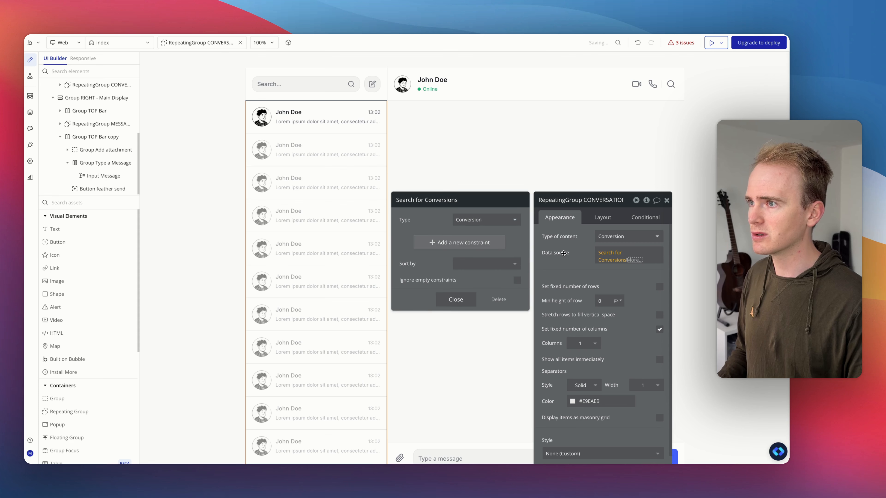
{"action": "left_click", "coordinate": [564, 254]}
Step: Set the text group inside the conversation cell to content type Conversion
{"action": "left_click", "coordinate": [326, 121]}
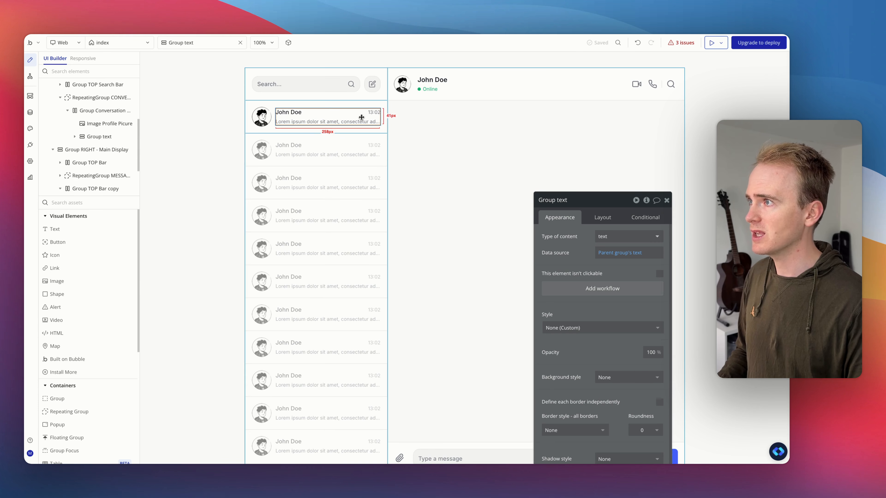
{"action": "left_click", "coordinate": [610, 239]}
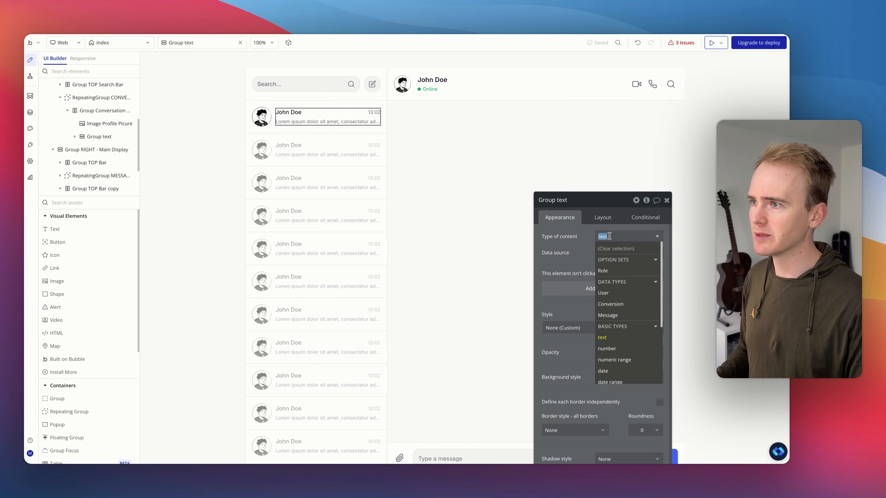
{"action": "left_click", "coordinate": [621, 306]}
{"action": "left_click", "coordinate": [617, 255]}
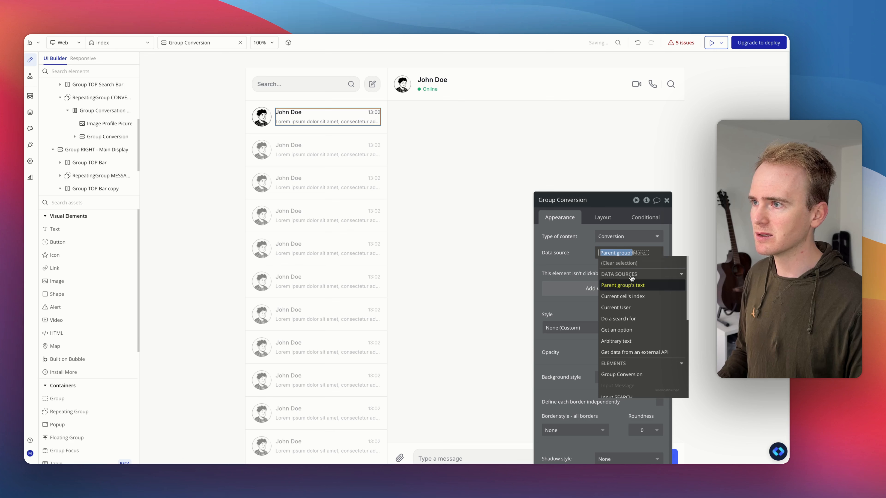
Step: Set the Group Conversation Tile's type of content to Conversion
{"action": "left_click", "coordinate": [367, 130]}
{"action": "left_click", "coordinate": [616, 241]}
{"action": "left_click", "coordinate": [611, 304]}
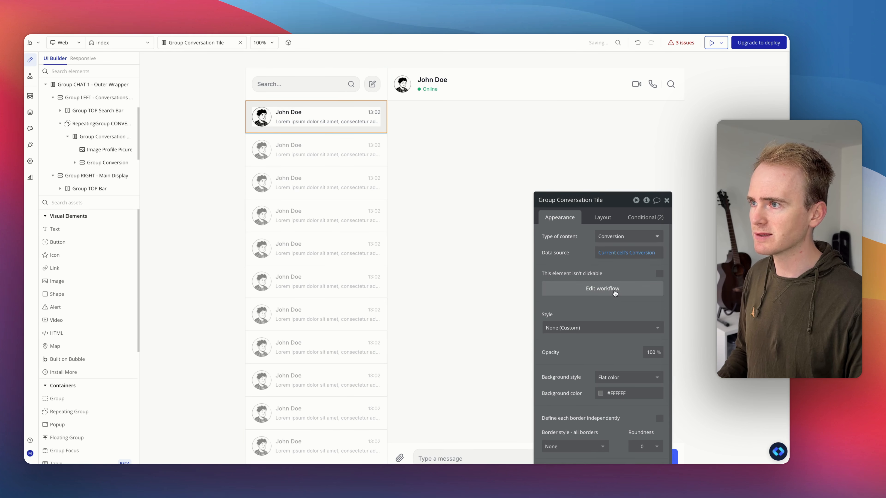
Step: Set Group Conversion's data source to Parent group's Conversion
{"action": "left_click", "coordinate": [362, 120]}
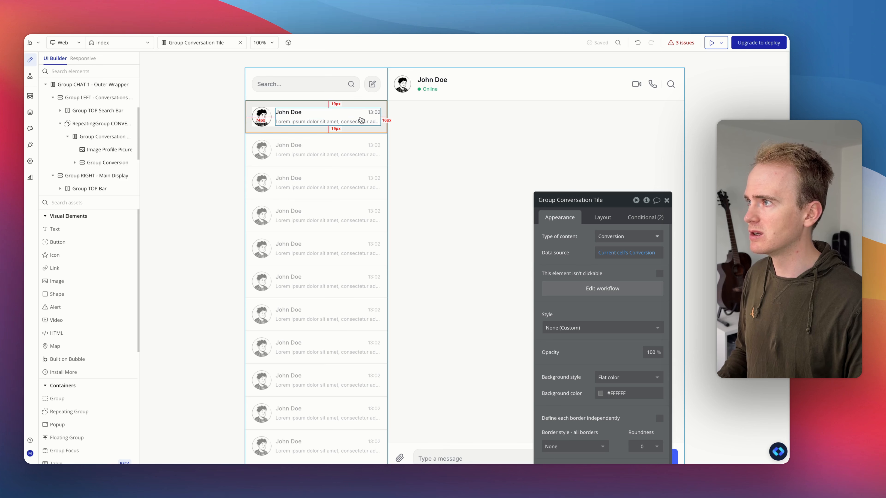
{"action": "left_click", "coordinate": [618, 253]}
{"action": "left_click", "coordinate": [628, 286]}
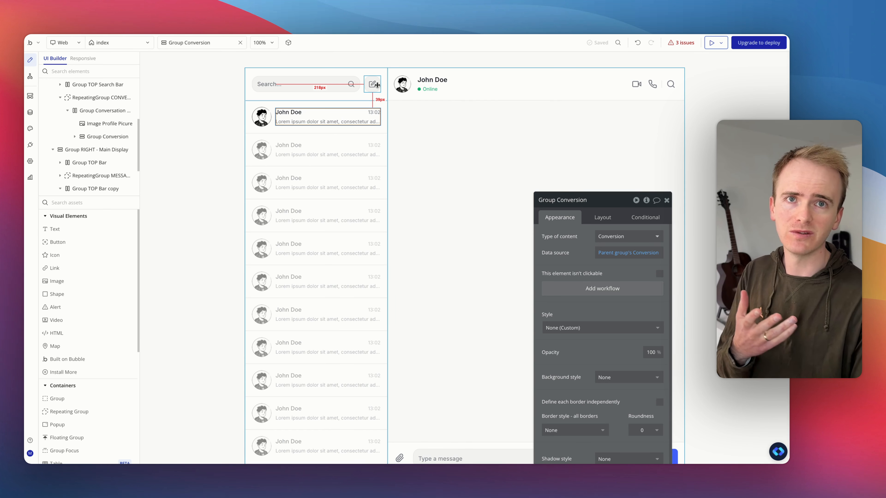
Step: Delete the Show Popup step from the new conversation button's workflow
{"action": "left_click", "coordinate": [372, 84]}
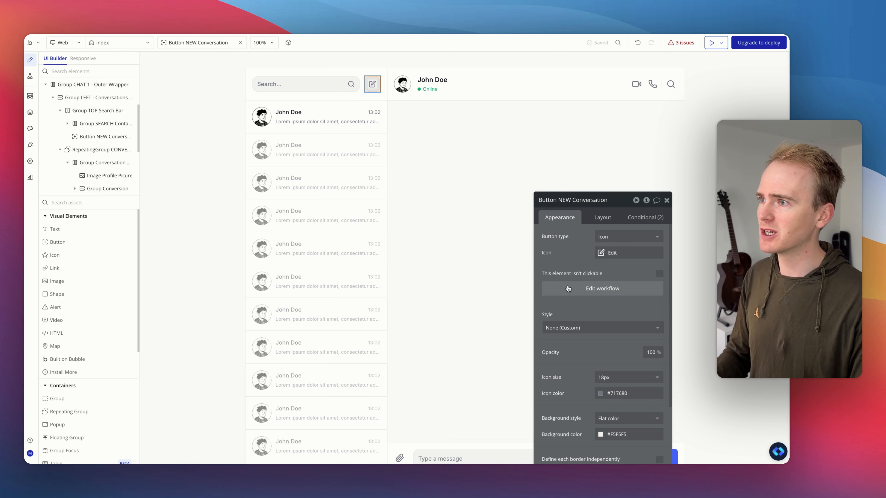
{"action": "left_click", "coordinate": [604, 290]}
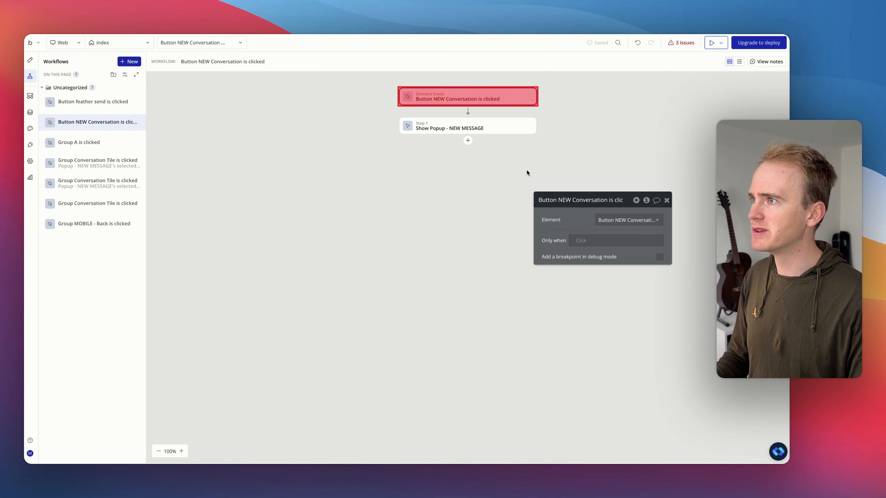
{"action": "right_click", "coordinate": [526, 130]}
{"action": "left_click", "coordinate": [576, 252]}
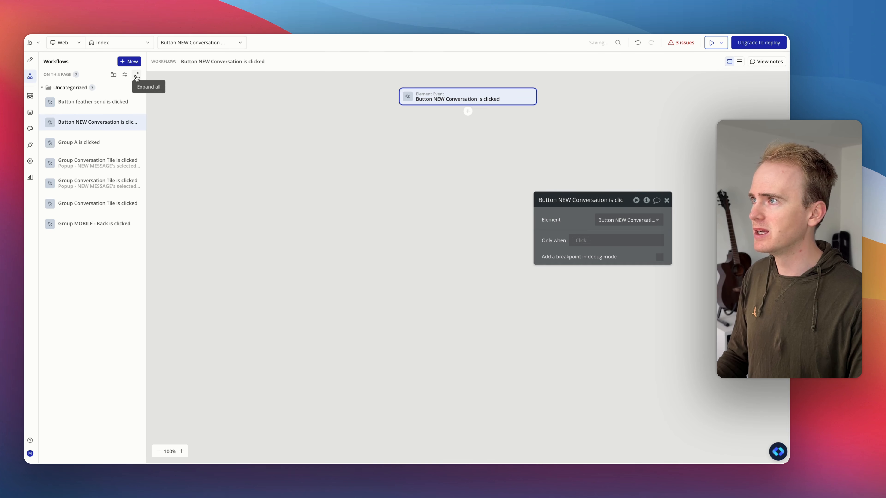
Step: Add a Create a new thing action of type Conversion to the new conversation workflow
{"action": "left_click", "coordinate": [468, 111]}
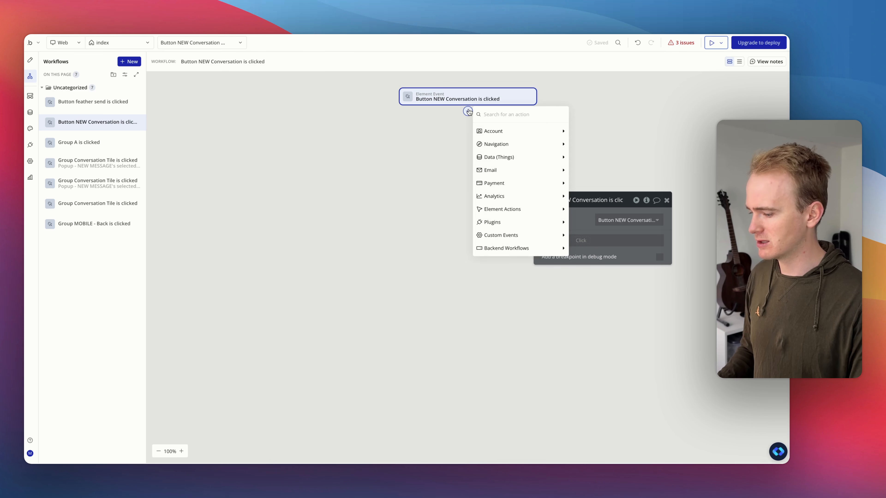
{"action": "type", "text": "create"}
{"action": "left_click", "coordinate": [491, 143]}
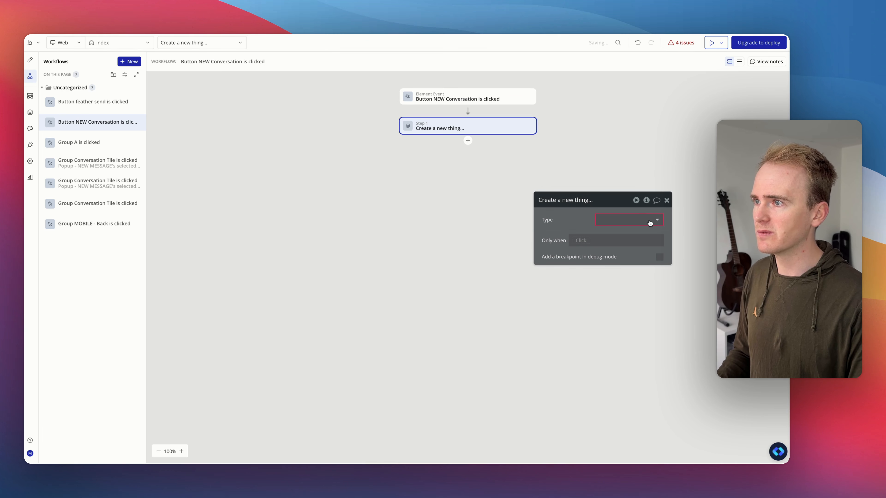
{"action": "left_click", "coordinate": [650, 223]}
{"action": "left_click", "coordinate": [614, 239]}
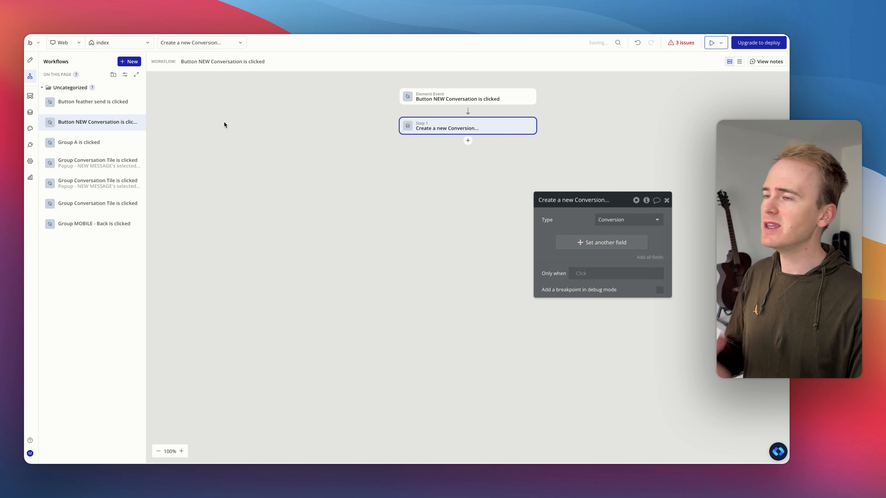
Step: Rename the main display group on the right to Current Conversation
{"action": "left_click", "coordinate": [30, 62]}
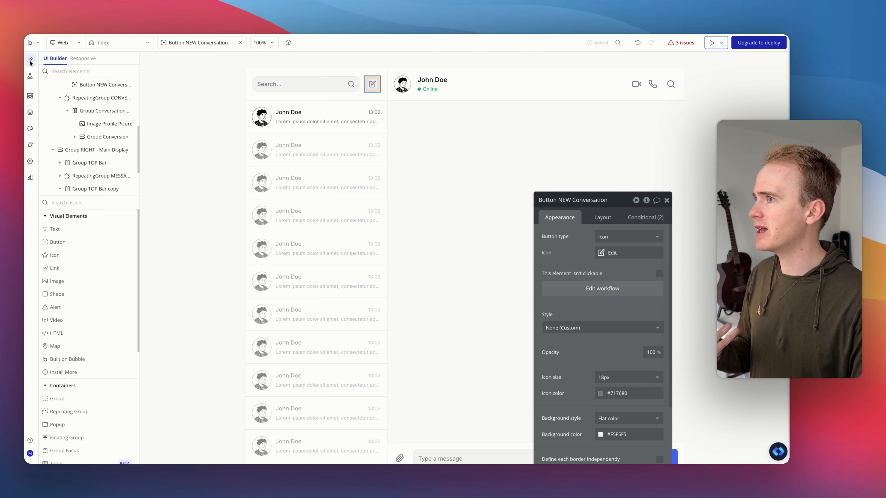
{"action": "left_click", "coordinate": [394, 124]}
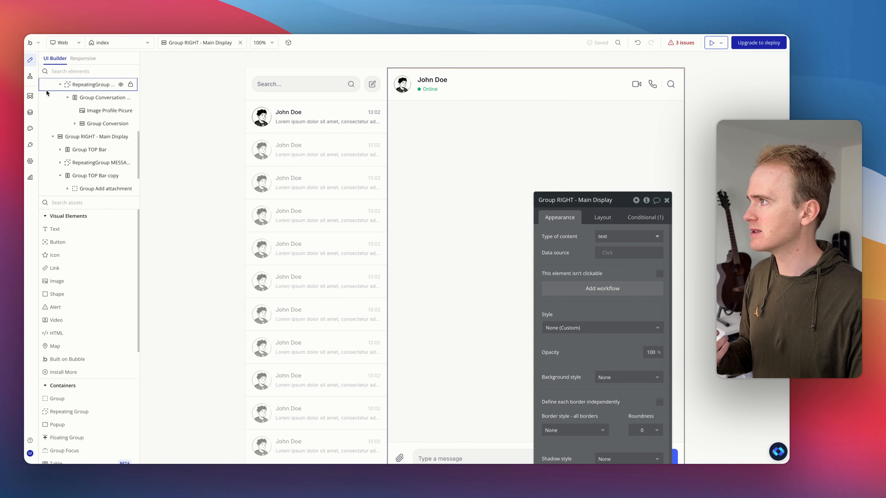
{"action": "scroll", "coordinate": [80, 111], "scroll_direction": "up", "scroll_amount": 10}
{"action": "scroll", "coordinate": [79, 114], "scroll_direction": "down", "scroll_amount": 10}
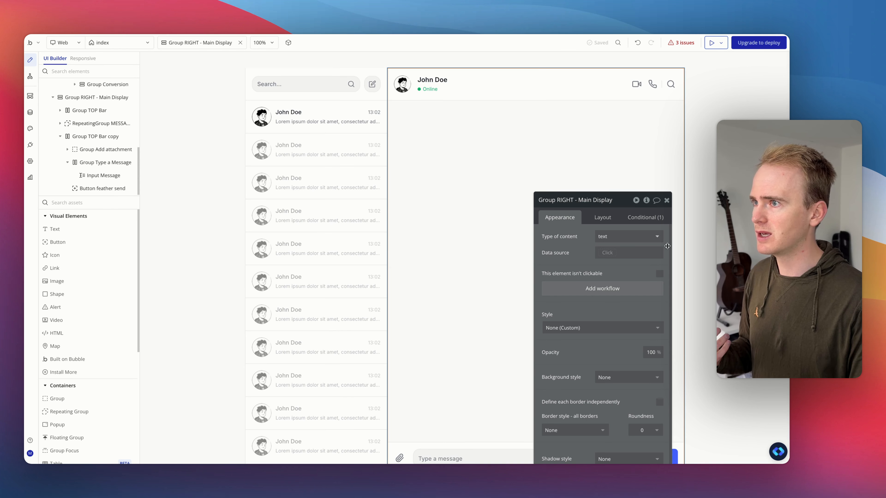
{"action": "left_click", "coordinate": [582, 199]}
{"action": "type", "text": "Cur"}
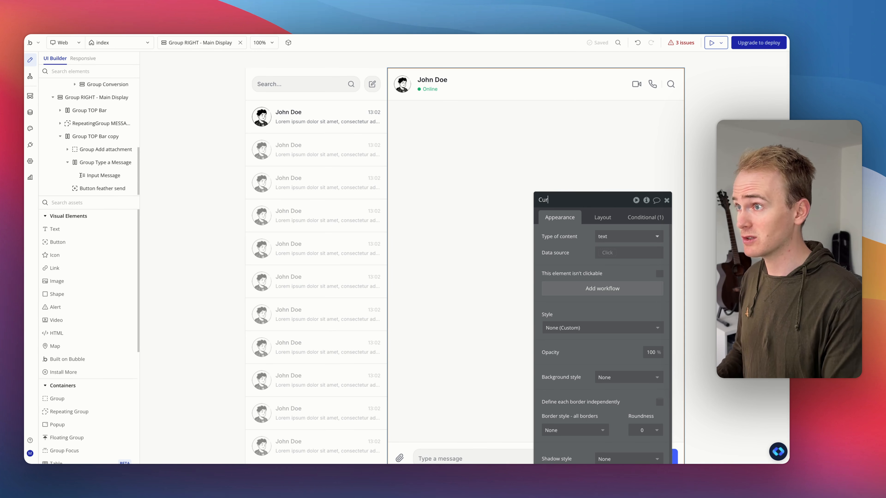
{"action": "type", "text": "rent Conversation"}
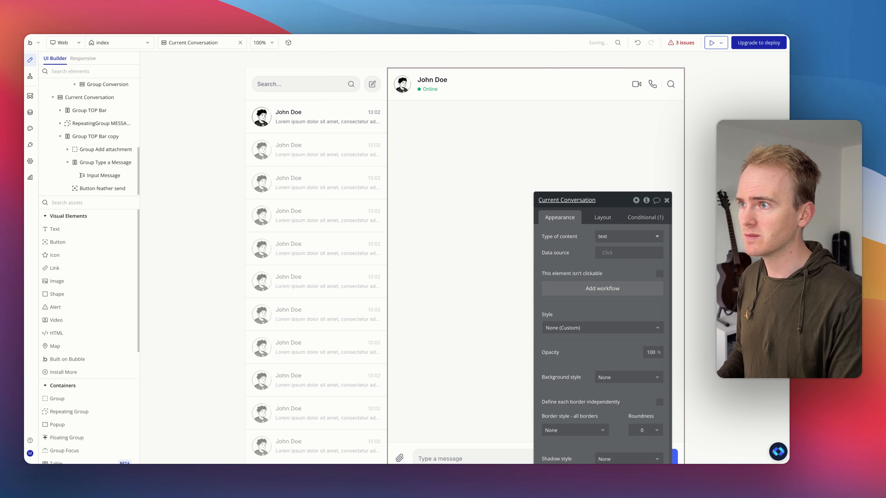
{"action": "key", "text": "Return"}
Step: Set the Current Conversation group's content type to Conversion and its data source to a search for Conversions
{"action": "left_click", "coordinate": [635, 237]}
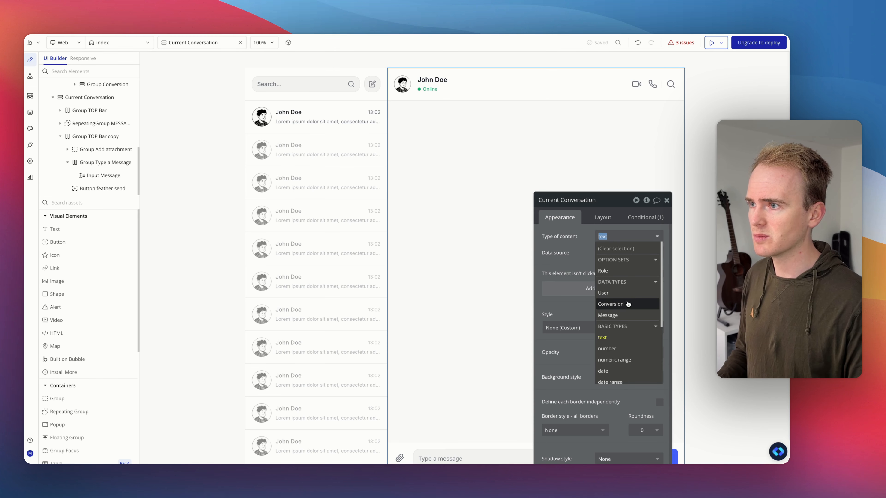
{"action": "left_click", "coordinate": [613, 295]}
{"action": "left_click", "coordinate": [613, 254]}
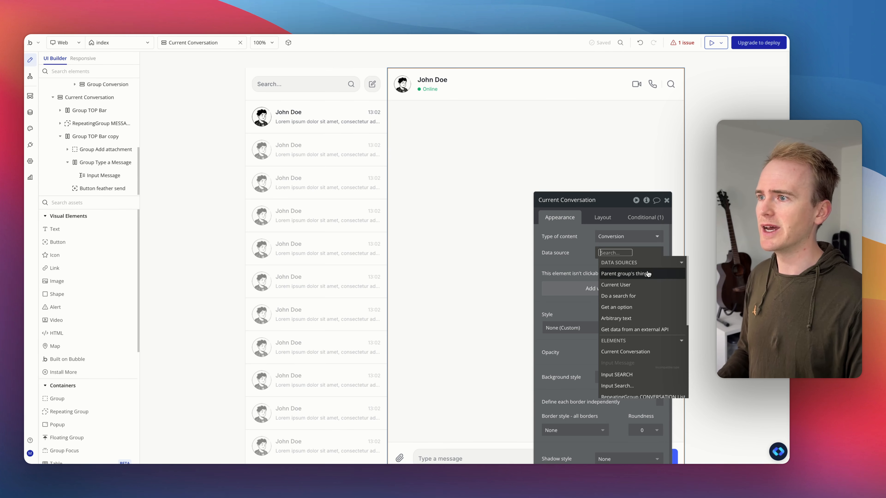
{"action": "left_click", "coordinate": [653, 296]}
{"action": "left_click", "coordinate": [500, 223]}
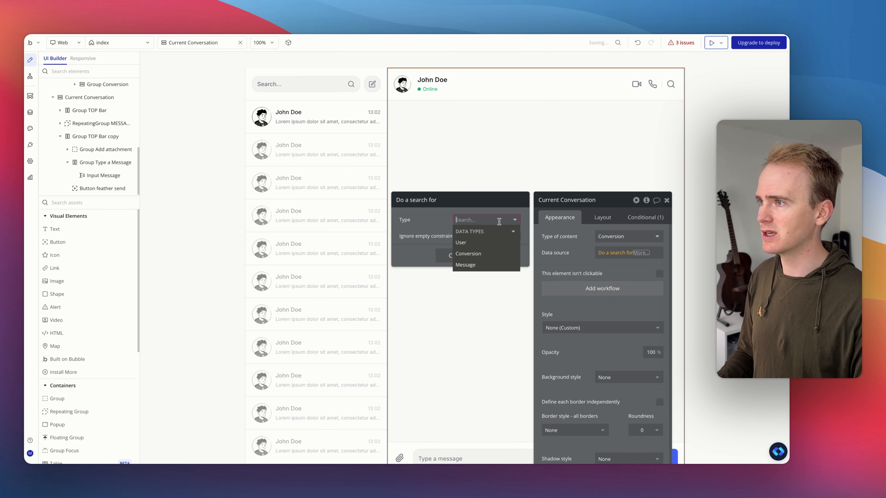
{"action": "left_click", "coordinate": [488, 256]}
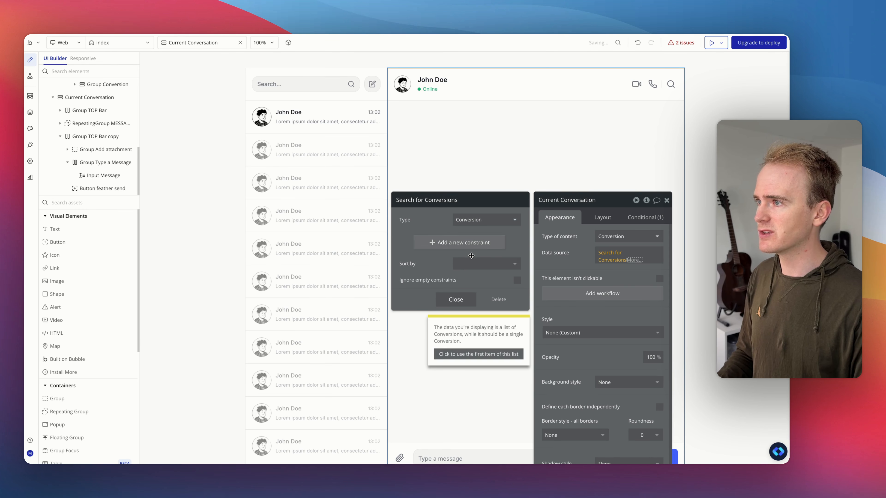
Step: Sort the Conversions search by Modified Date descending and take its first item
{"action": "left_click", "coordinate": [476, 262]}
{"action": "left_click", "coordinate": [483, 302]}
{"action": "left_click", "coordinate": [473, 280]}
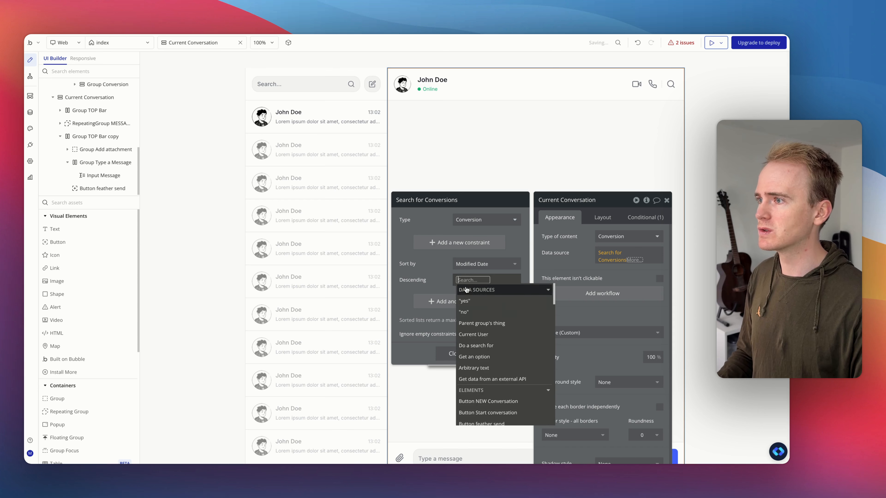
{"action": "left_click", "coordinate": [409, 273]}
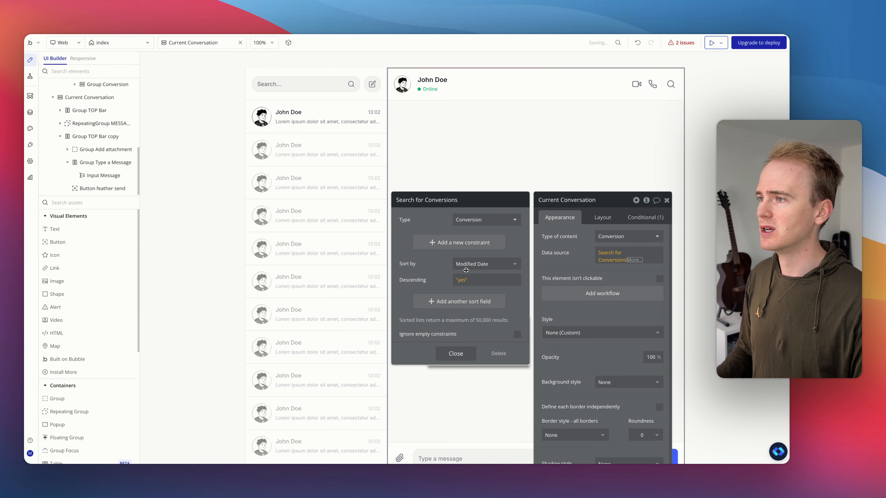
{"action": "left_click", "coordinate": [641, 261]}
{"action": "left_click", "coordinate": [646, 314]}
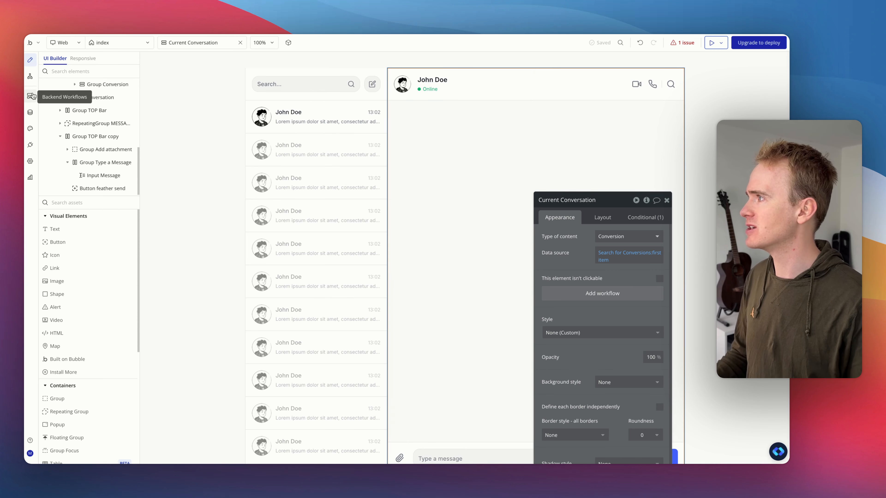
Step: Create a new Page is loaded workflow
{"action": "left_click", "coordinate": [36, 80]}
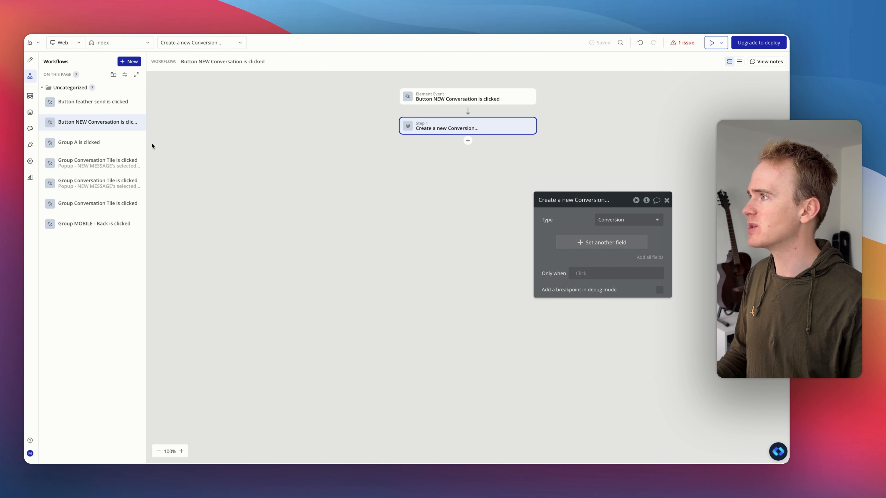
{"action": "left_click", "coordinate": [135, 62]}
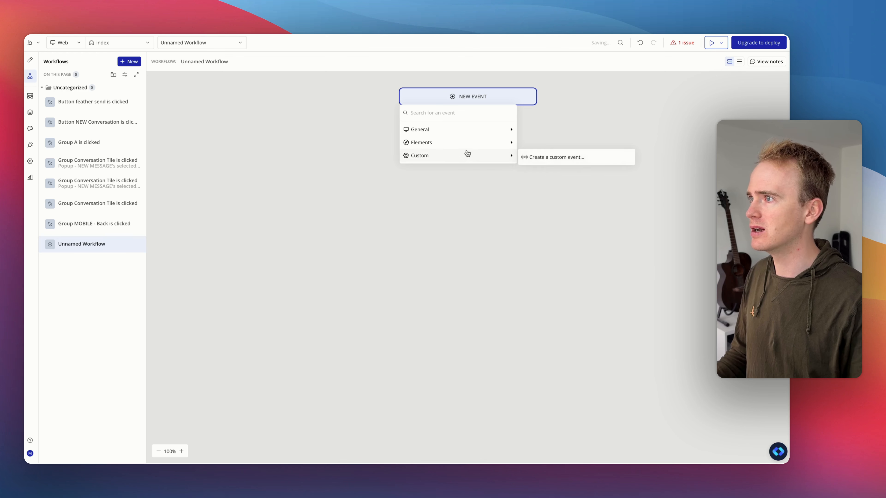
{"action": "mouse_move", "coordinate": [482, 134]}
{"action": "left_click", "coordinate": [541, 155]}
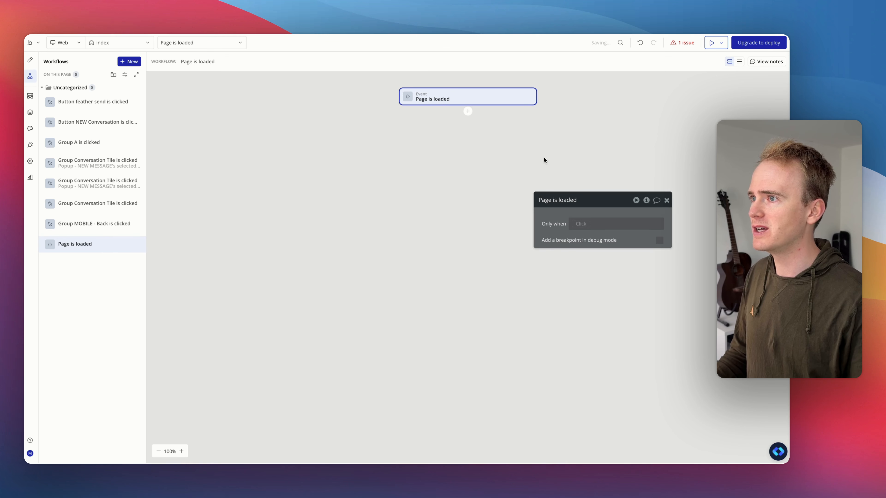
Step: Make the Page is loaded workflow run only when a search for Conversions count is 0
{"action": "left_click", "coordinate": [587, 224]}
{"action": "left_click", "coordinate": [628, 268]}
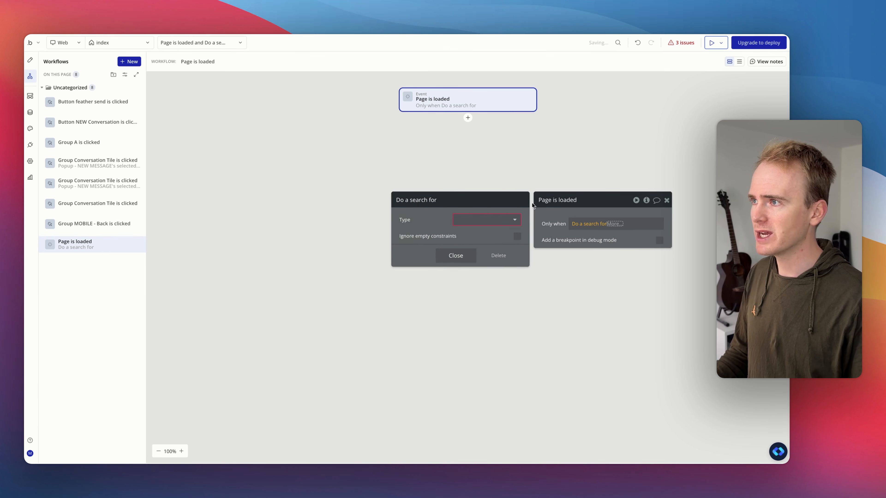
{"action": "left_click", "coordinate": [478, 225]}
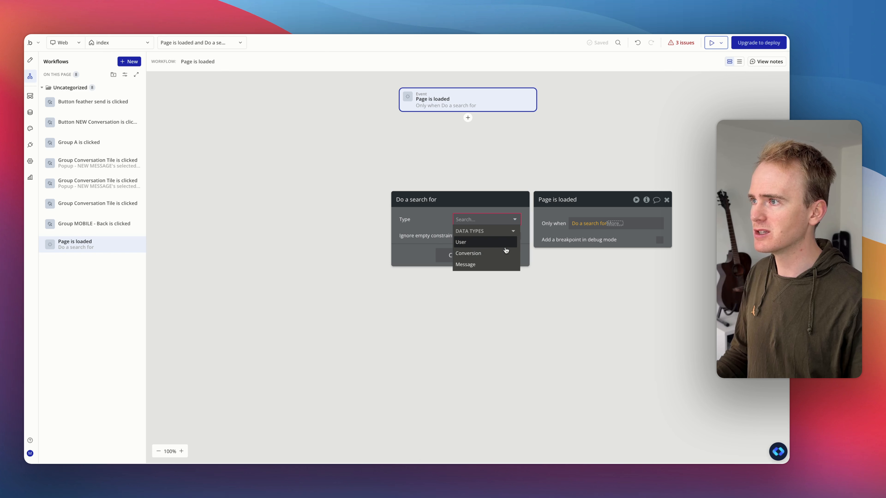
{"action": "left_click", "coordinate": [467, 255]}
{"action": "left_click", "coordinate": [597, 227]}
{"action": "left_click", "coordinate": [637, 245]}
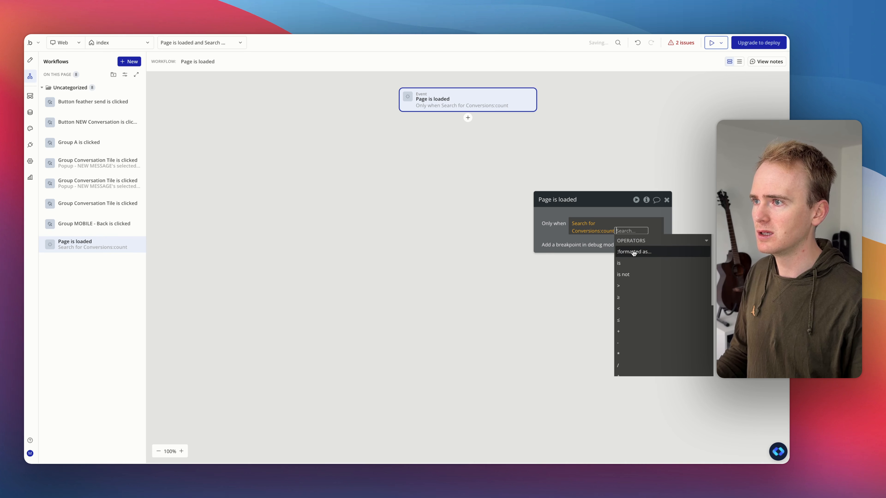
{"action": "left_click", "coordinate": [621, 264]}
{"action": "type", "text": "0"}
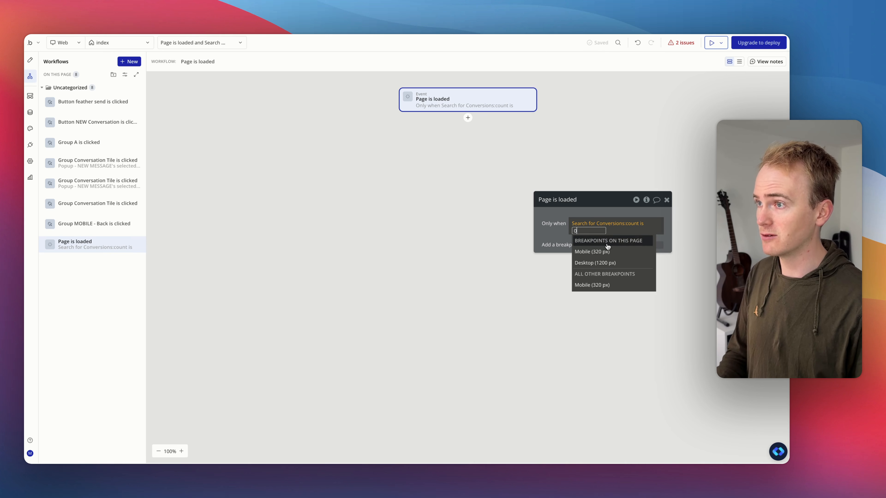
{"action": "left_click", "coordinate": [562, 212]}
Step: Add a Create a new thing action of type Conversion to the Page is loaded workflow
{"action": "left_click", "coordinate": [468, 117]}
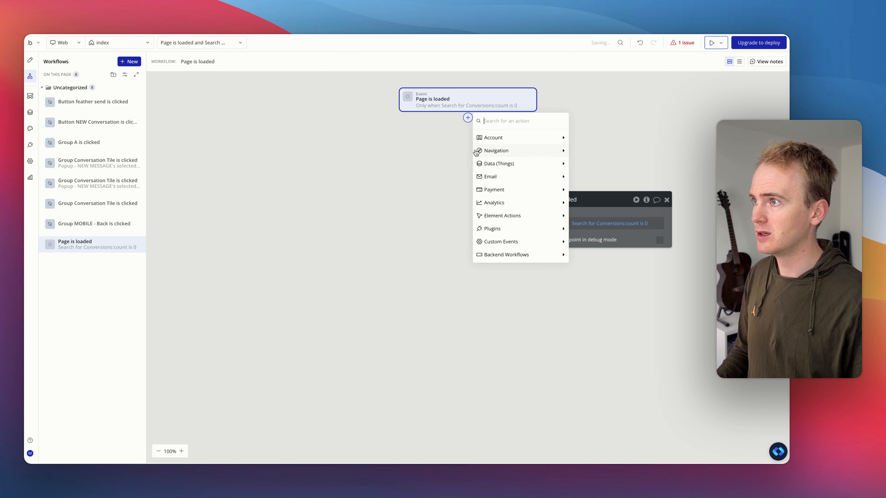
{"action": "left_click", "coordinate": [598, 166]}
{"action": "left_click", "coordinate": [611, 217]}
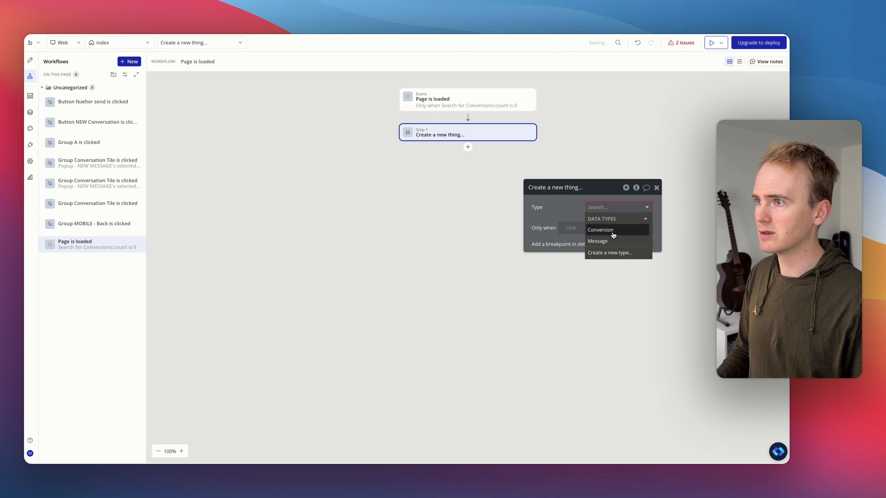
{"action": "left_click", "coordinate": [615, 235]}
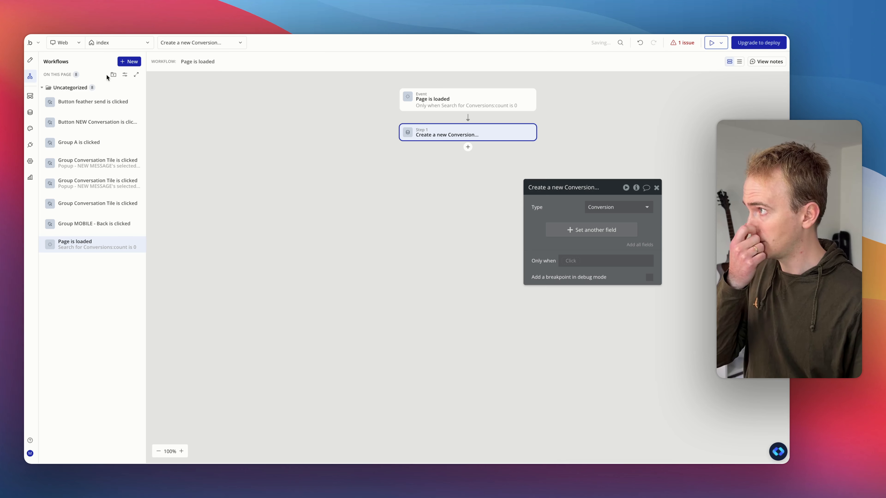
Step: Inspect the conversation list elements and open the send button's workflow and its Create a new Message step
{"action": "left_click", "coordinate": [31, 61]}
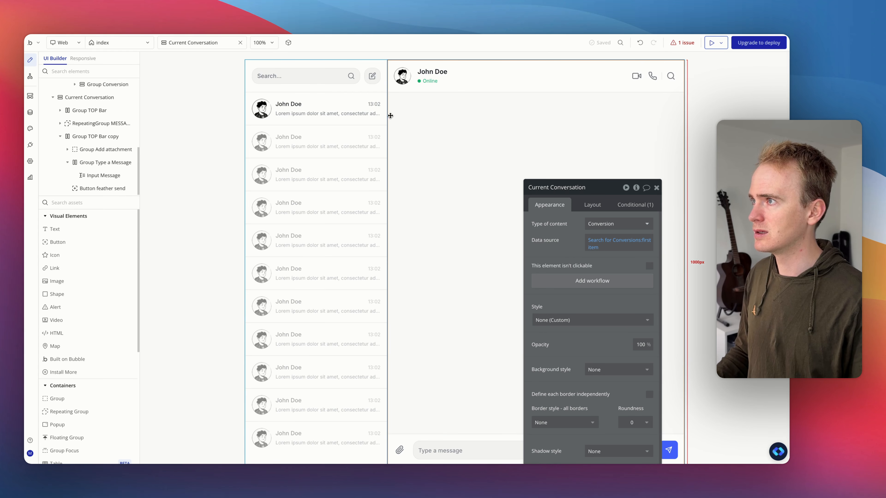
{"action": "left_click", "coordinate": [286, 117]}
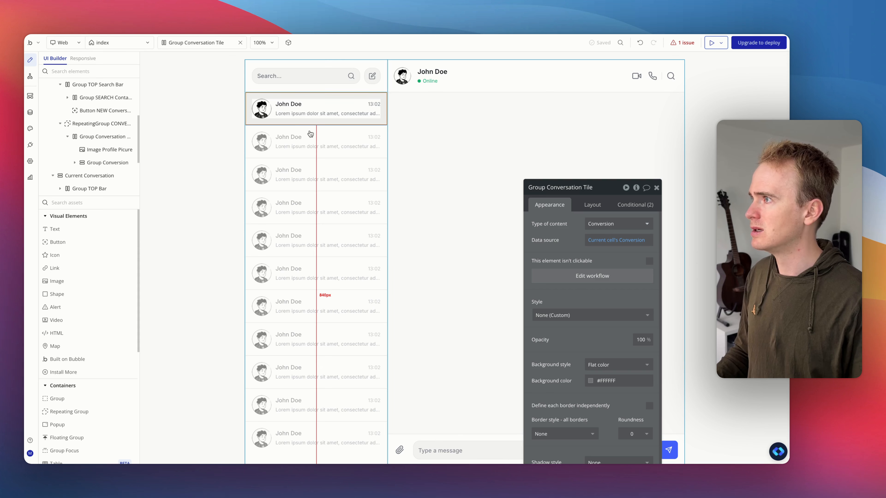
{"action": "left_click", "coordinate": [291, 116]}
{"action": "left_click", "coordinate": [296, 133]}
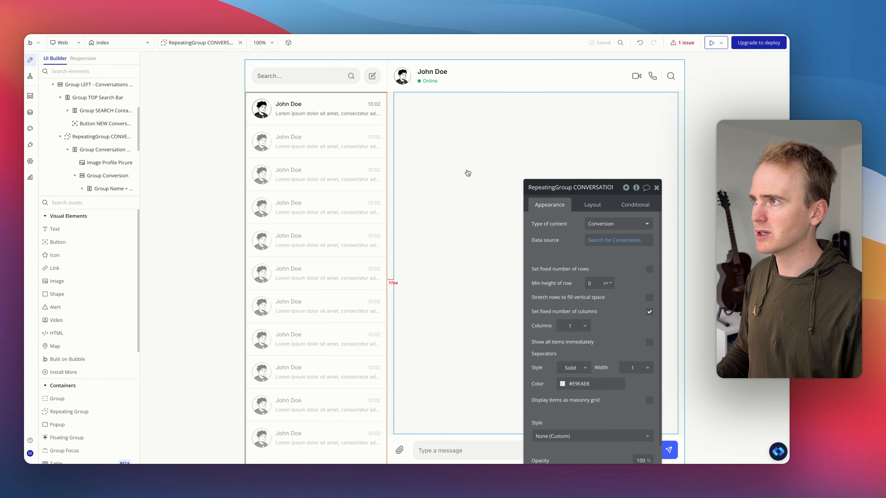
{"action": "left_click", "coordinate": [669, 450]}
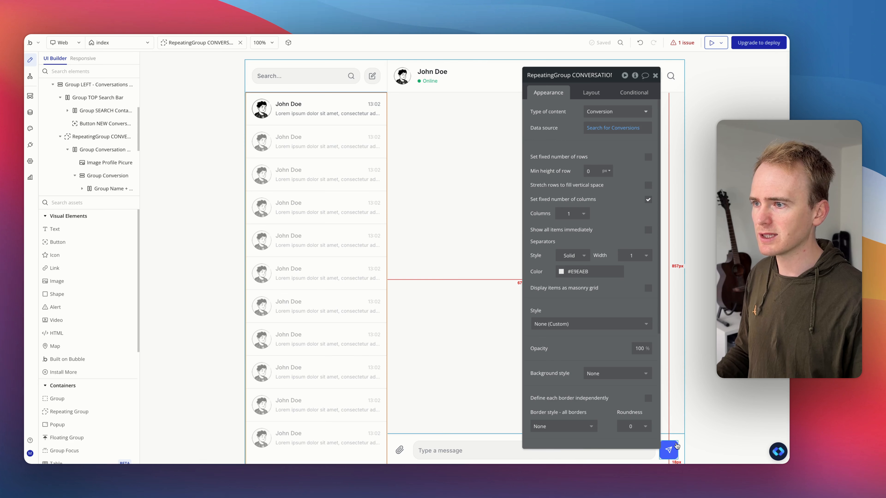
{"action": "left_click", "coordinate": [587, 166]}
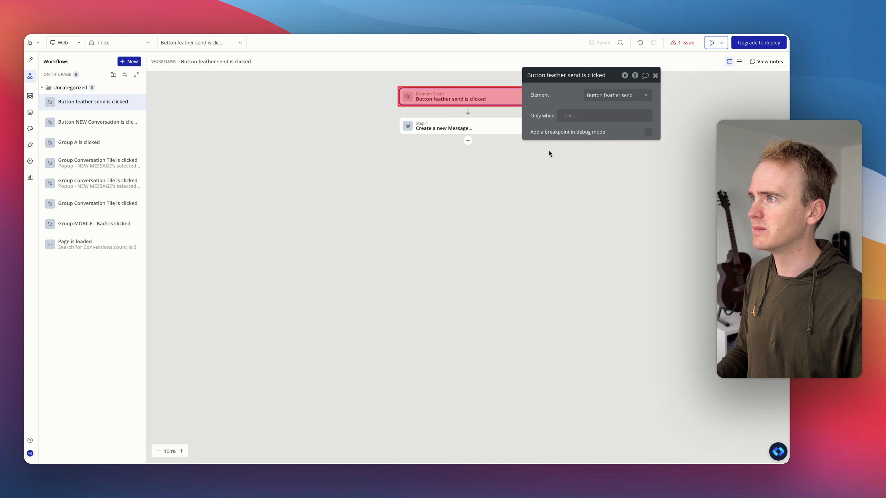
{"action": "left_click", "coordinate": [492, 130]}
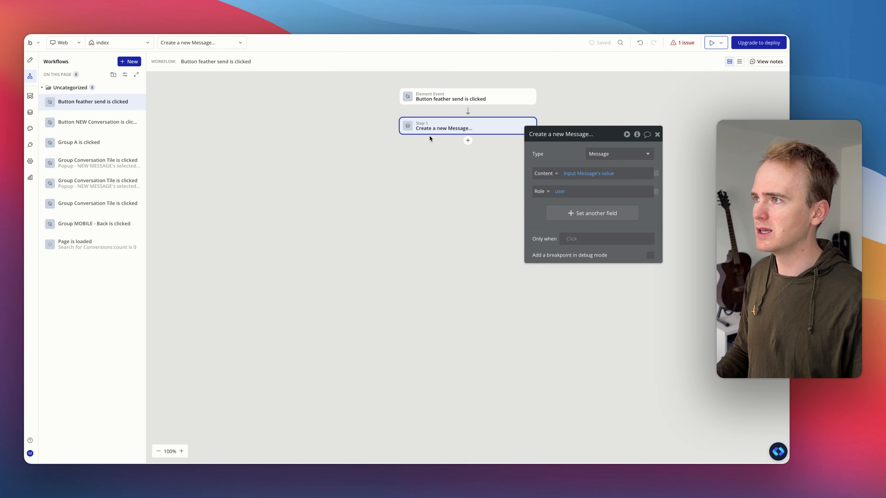
Step: Add a Make changes to thing action on Current Conversation's Conversion to the send button workflow
{"action": "left_click", "coordinate": [467, 142]}
{"action": "type", "text": "make"}
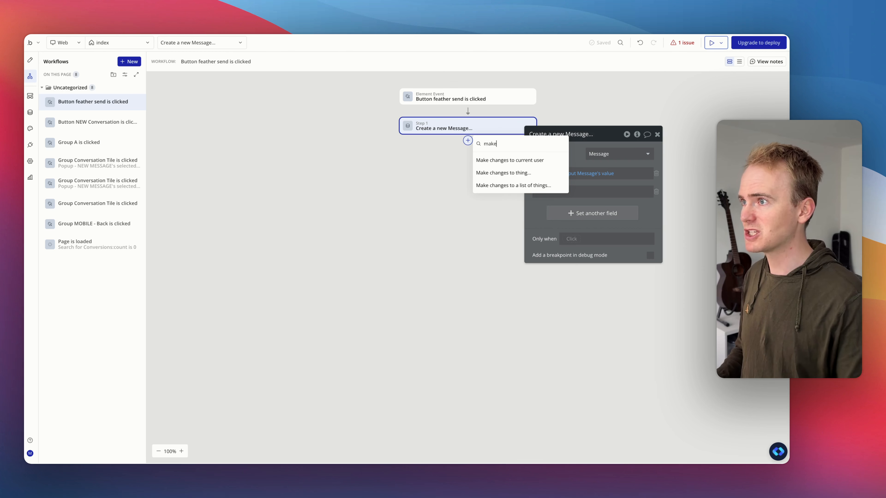
{"action": "left_click", "coordinate": [503, 172]}
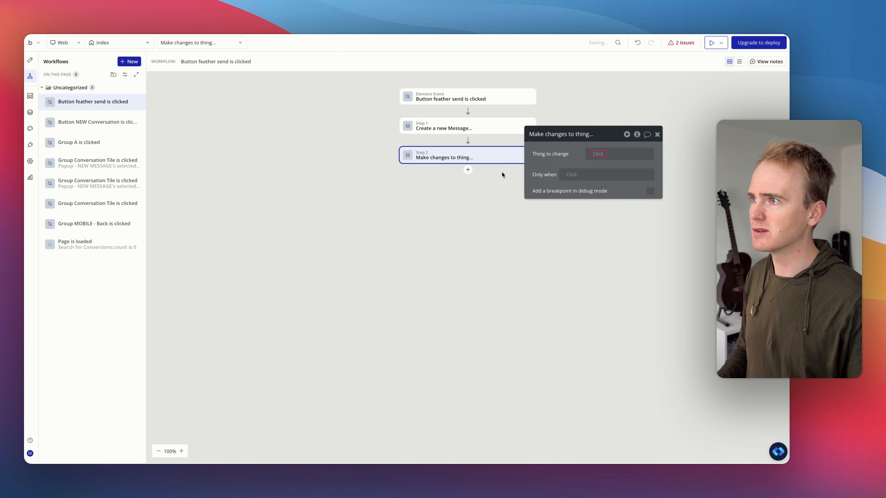
{"action": "left_click", "coordinate": [602, 156]}
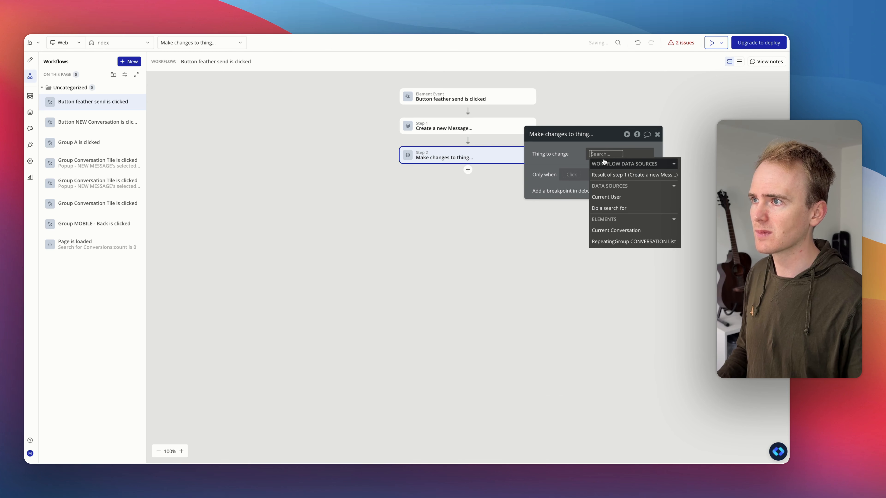
{"action": "left_click", "coordinate": [626, 231]}
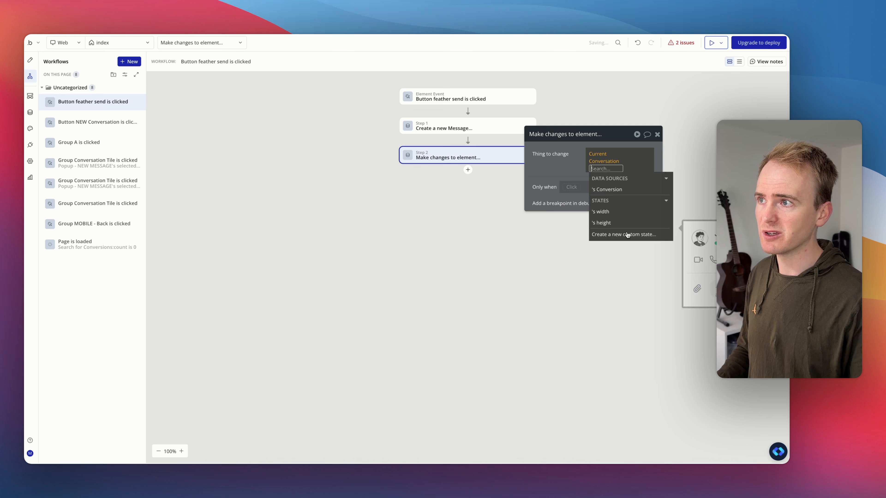
{"action": "left_click", "coordinate": [612, 190]}
{"action": "left_click", "coordinate": [556, 165]}
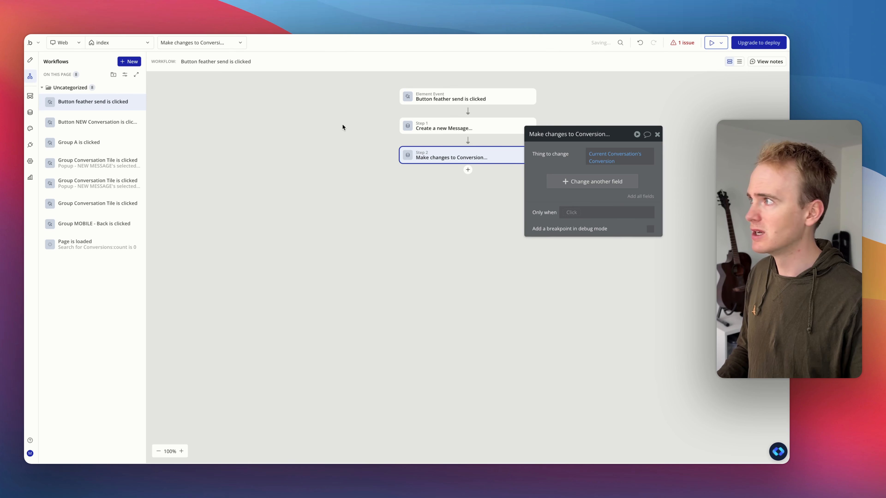
Step: Check the Current Conversation group's data source in the designer
{"action": "left_click", "coordinate": [30, 60]}
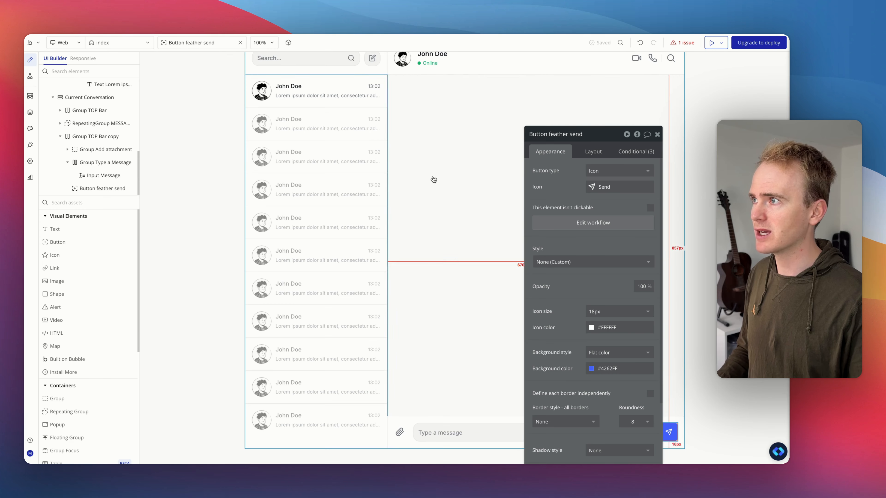
{"action": "left_click", "coordinate": [393, 153]}
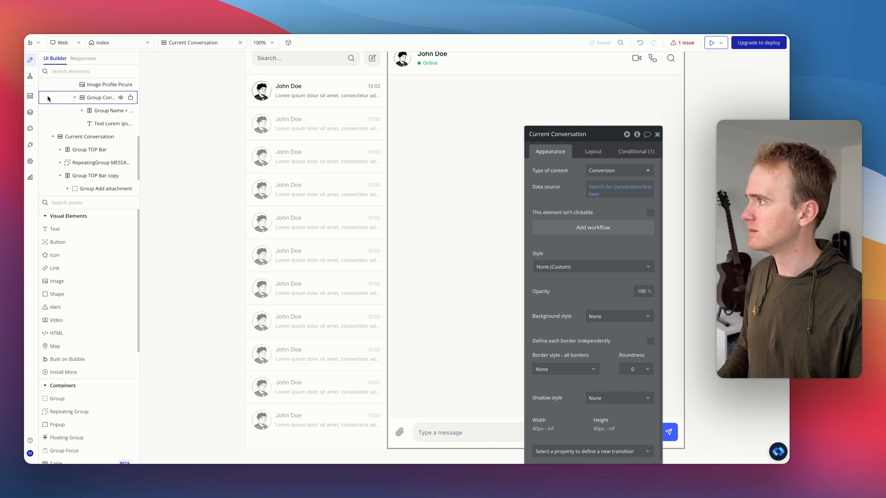
{"action": "left_click", "coordinate": [33, 80]}
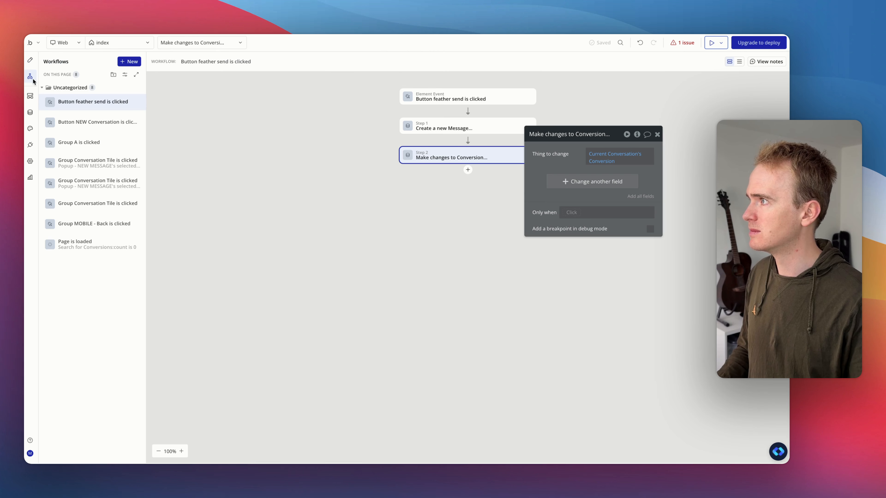
Step: Set the change to add the result of step 1 to the Conversion's Messages list
{"action": "left_click", "coordinate": [569, 183]}
{"action": "left_click", "coordinate": [539, 180]}
{"action": "left_click", "coordinate": [552, 190]}
{"action": "left_click", "coordinate": [566, 180]}
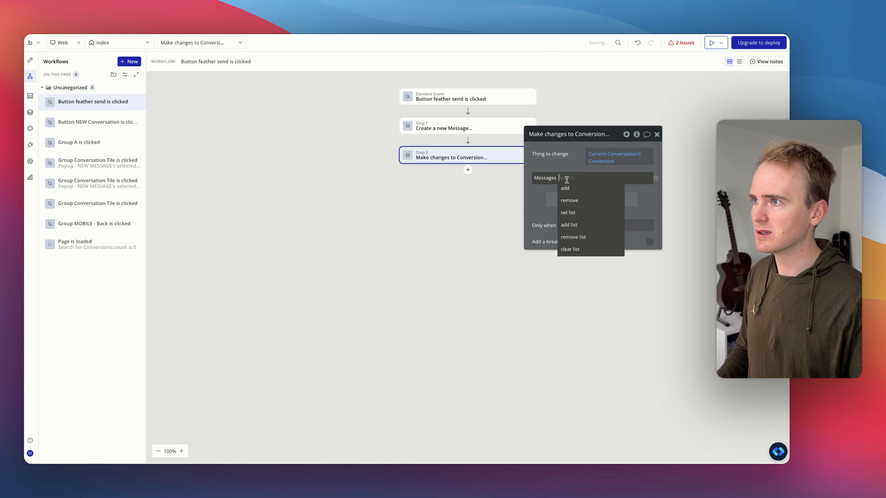
{"action": "left_click", "coordinate": [565, 188]}
{"action": "left_click", "coordinate": [574, 178]}
{"action": "left_click", "coordinate": [575, 219]}
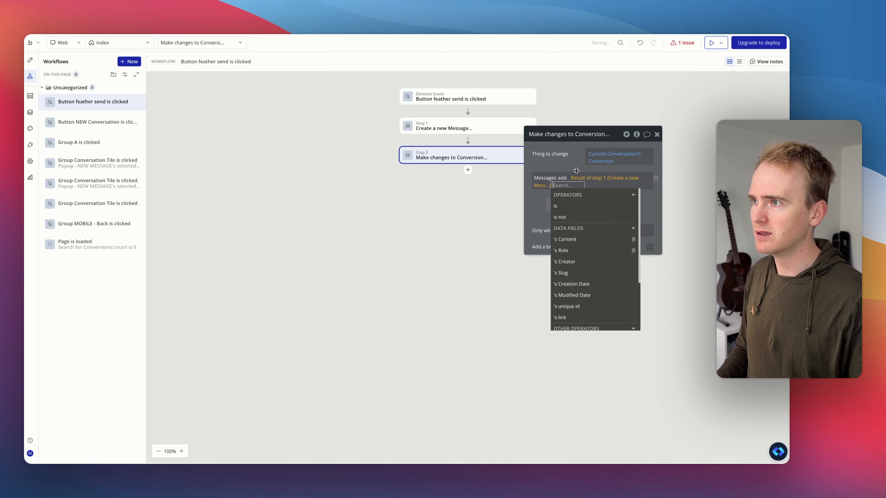
{"action": "left_click", "coordinate": [567, 164]}
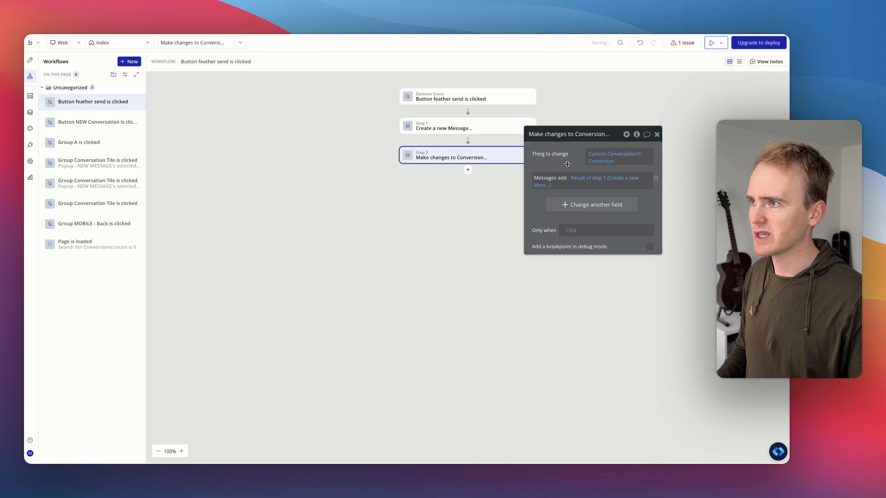
Step: Set the messages repeating group's content type to Message and its data source to Parent group's Conversion's Messages
{"action": "left_click", "coordinate": [30, 60]}
{"action": "left_click", "coordinate": [476, 168]}
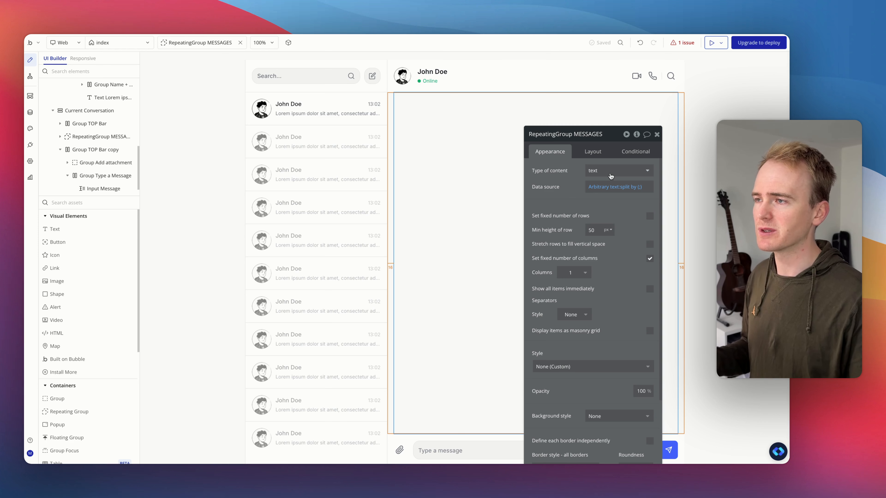
{"action": "left_click", "coordinate": [610, 174]}
{"action": "left_click", "coordinate": [598, 238]}
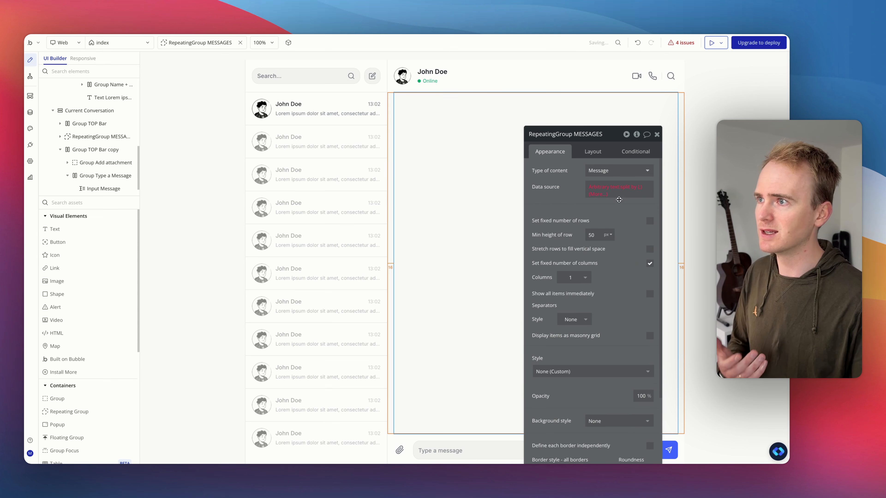
{"action": "right_click", "coordinate": [609, 190]}
{"action": "left_click", "coordinate": [667, 188]}
{"action": "left_click", "coordinate": [607, 188]}
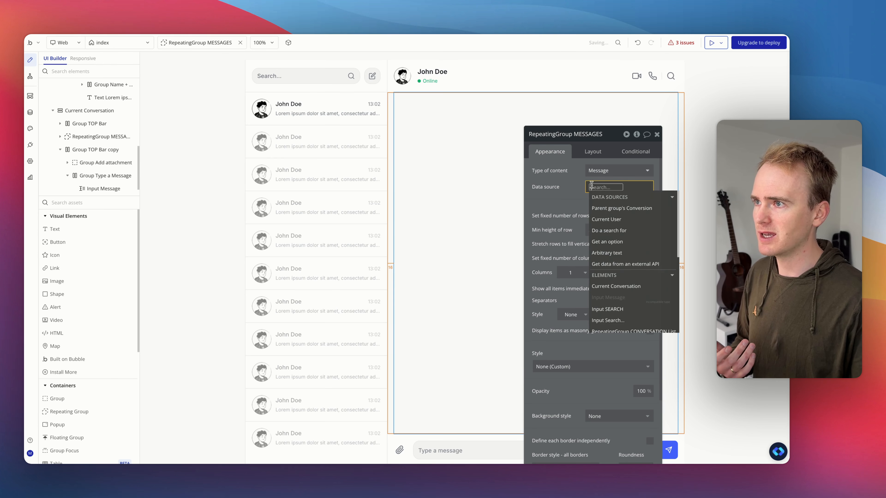
{"action": "left_click", "coordinate": [616, 210]}
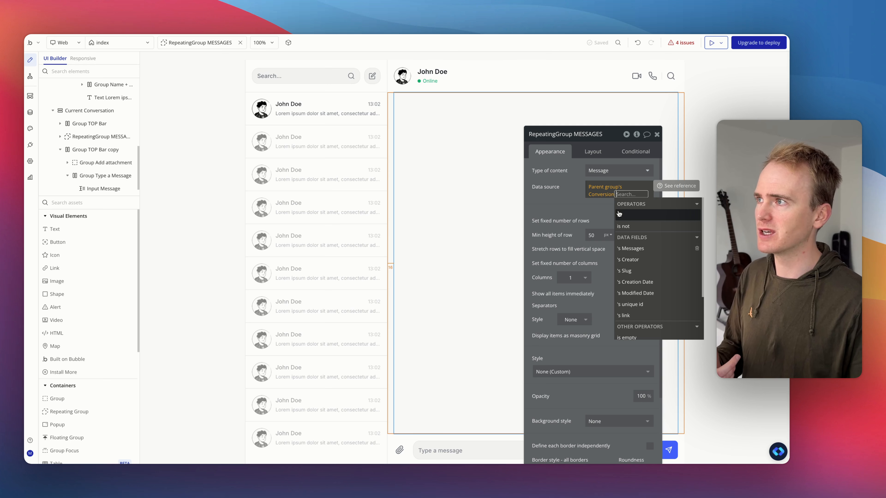
{"action": "left_click", "coordinate": [634, 248]}
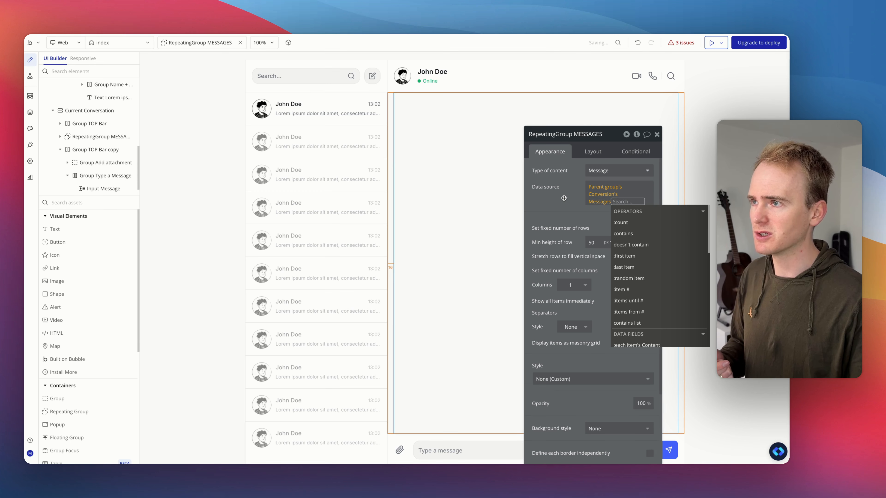
{"action": "left_click", "coordinate": [562, 199]}
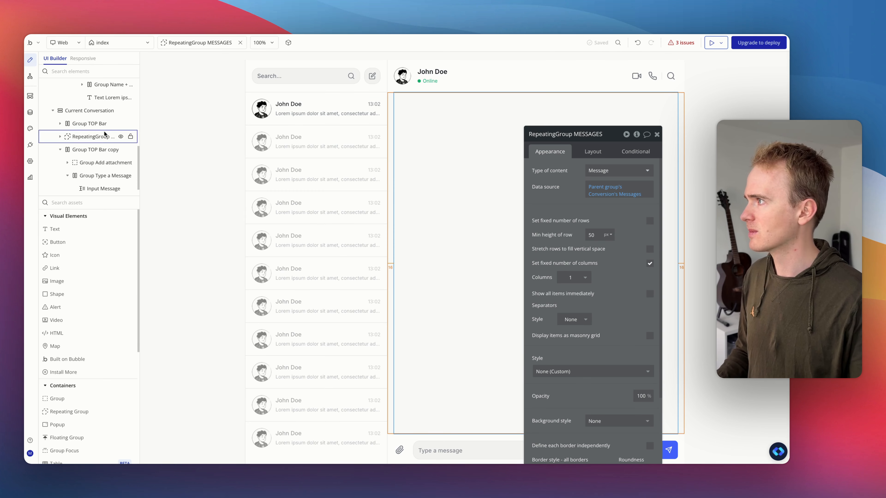
Step: Examine the layers tree and the child groups inside the messages repeating group
{"action": "scroll", "coordinate": [101, 133], "scroll_direction": "up", "scroll_amount": 3}
{"action": "scroll", "coordinate": [99, 136], "scroll_direction": "down", "scroll_amount": 3}
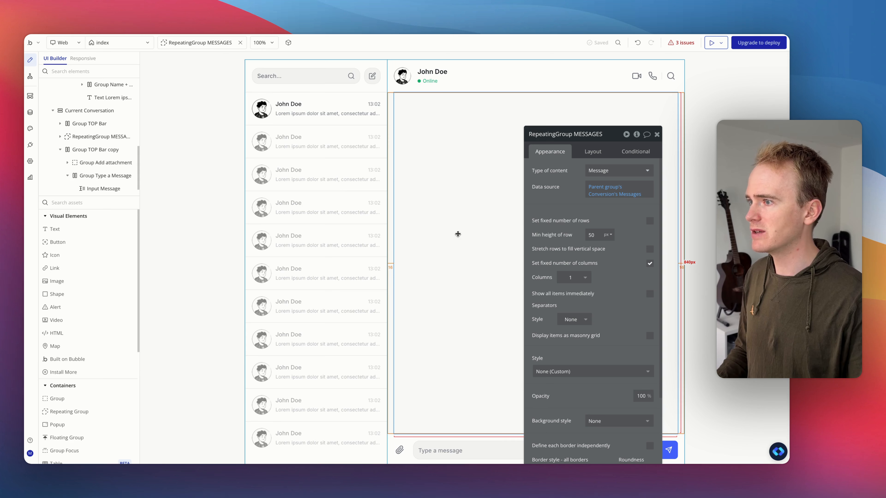
{"action": "scroll", "coordinate": [91, 126], "scroll_direction": "up", "scroll_amount": 10}
{"action": "scroll", "coordinate": [96, 128], "scroll_direction": "down", "scroll_amount": 3}
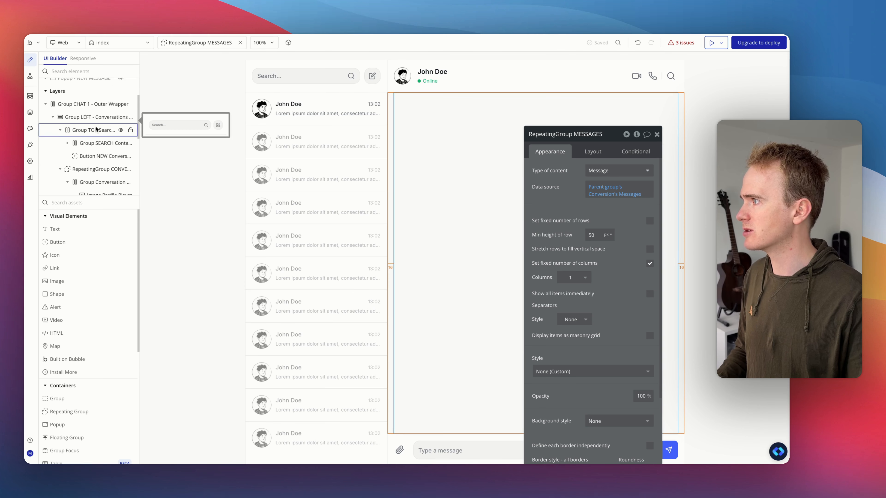
{"action": "left_click", "coordinate": [96, 145]}
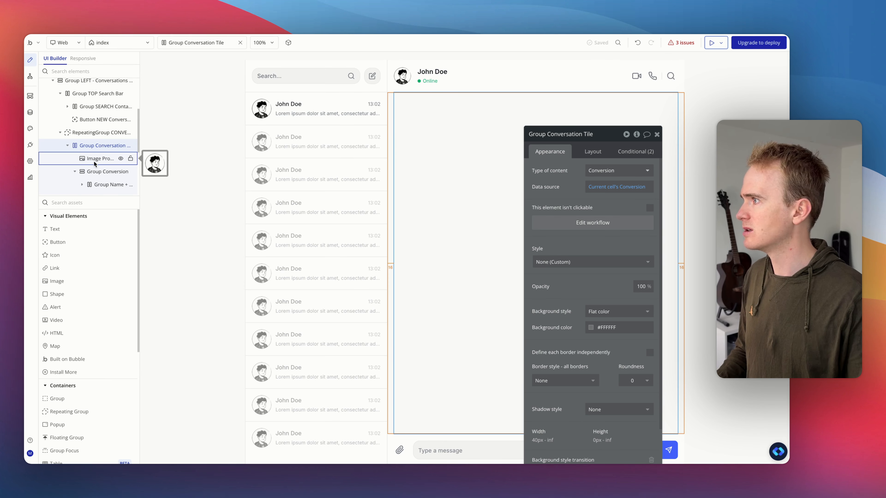
{"action": "scroll", "coordinate": [94, 161], "scroll_direction": "down", "scroll_amount": 2}
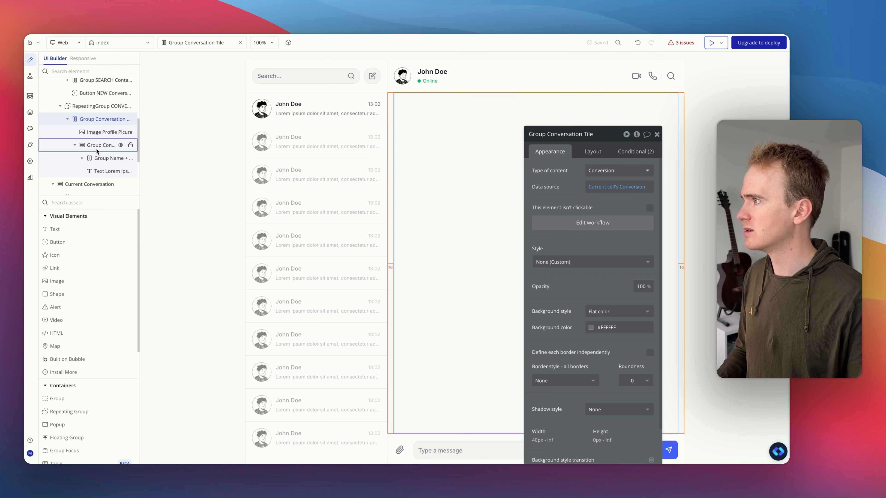
{"action": "left_click", "coordinate": [480, 194]}
{"action": "scroll", "coordinate": [480, 194], "scroll_direction": "down", "scroll_amount": 1}
{"action": "scroll", "coordinate": [129, 154], "scroll_direction": "down", "scroll_amount": 1}
{"action": "left_click", "coordinate": [60, 123]}
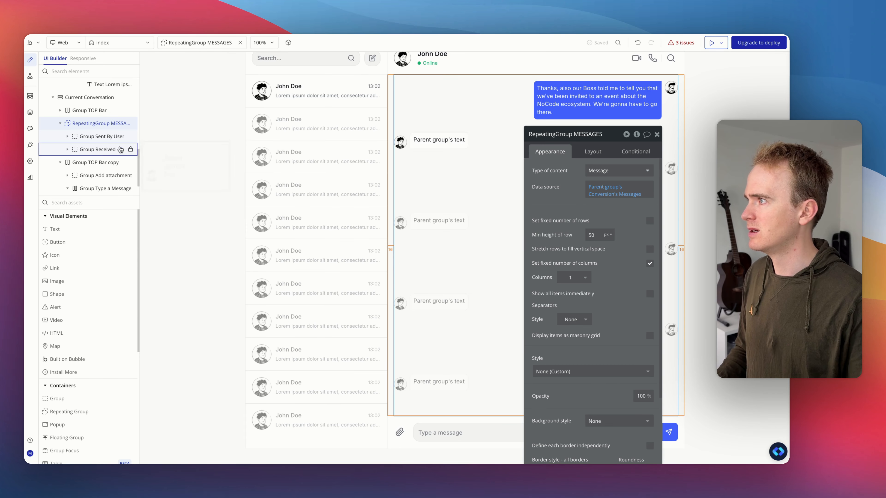
{"action": "left_click_drag", "start_coordinate": [573, 148], "coordinate": [255, 109]}
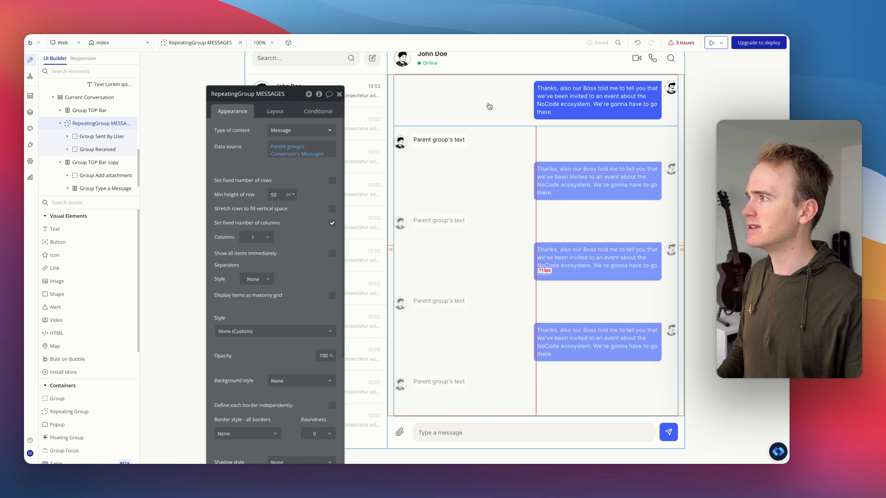
{"action": "left_click", "coordinate": [488, 106]}
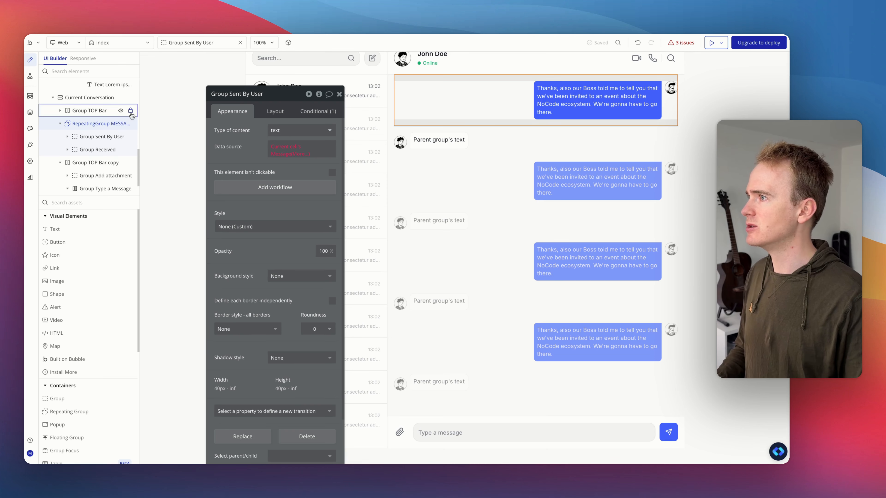
{"action": "left_click", "coordinate": [289, 131]}
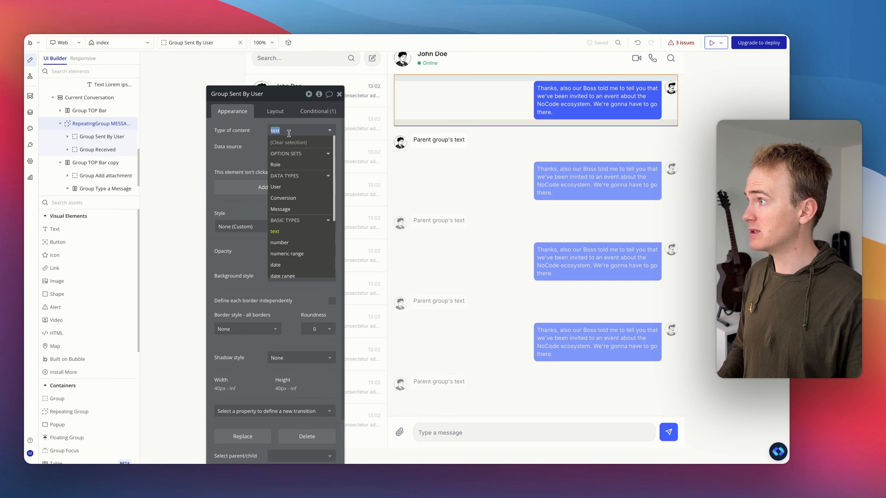
{"action": "left_click", "coordinate": [342, 115]}
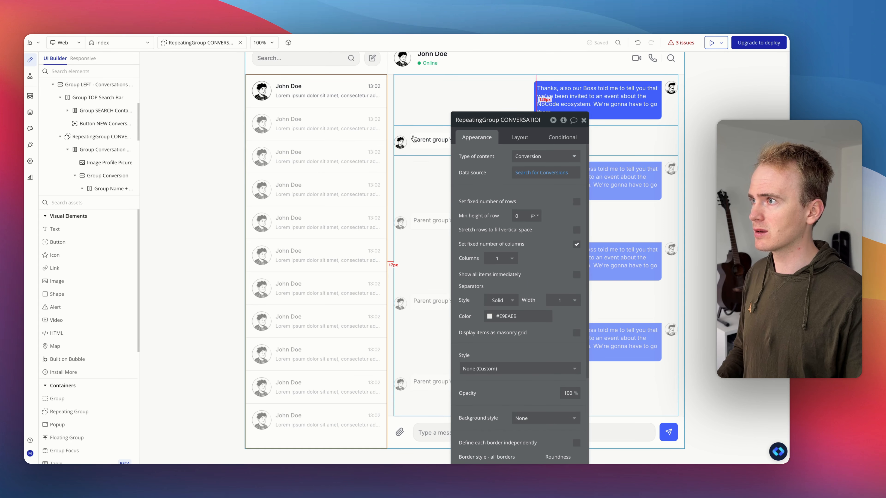
{"action": "left_click", "coordinate": [417, 168]}
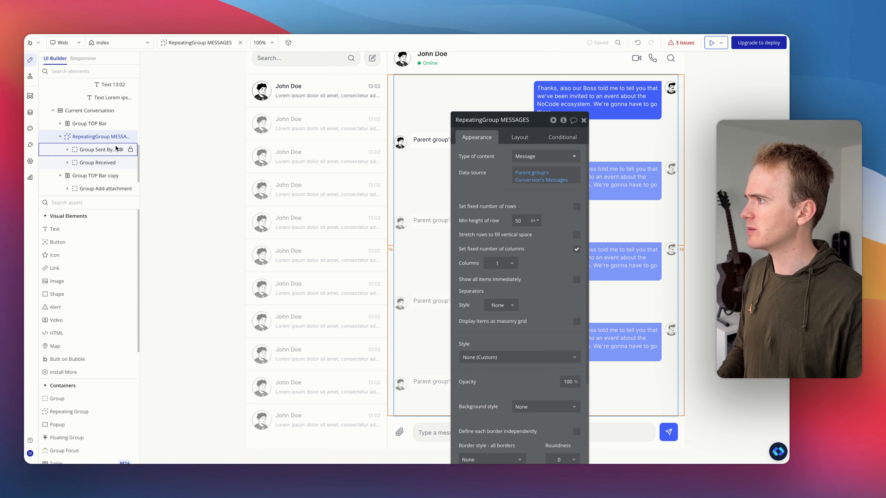
{"action": "scroll", "coordinate": [101, 154], "scroll_direction": "down", "scroll_amount": 2}
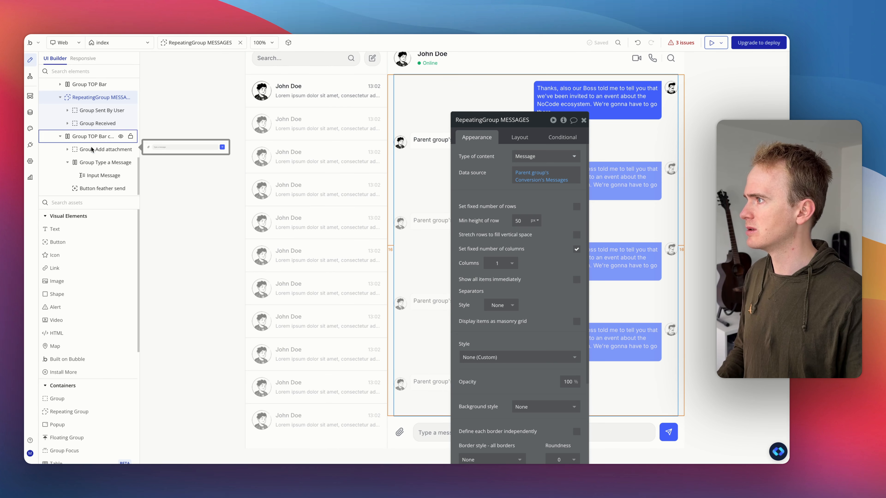
{"action": "scroll", "coordinate": [87, 128], "scroll_direction": "up", "scroll_amount": 1}
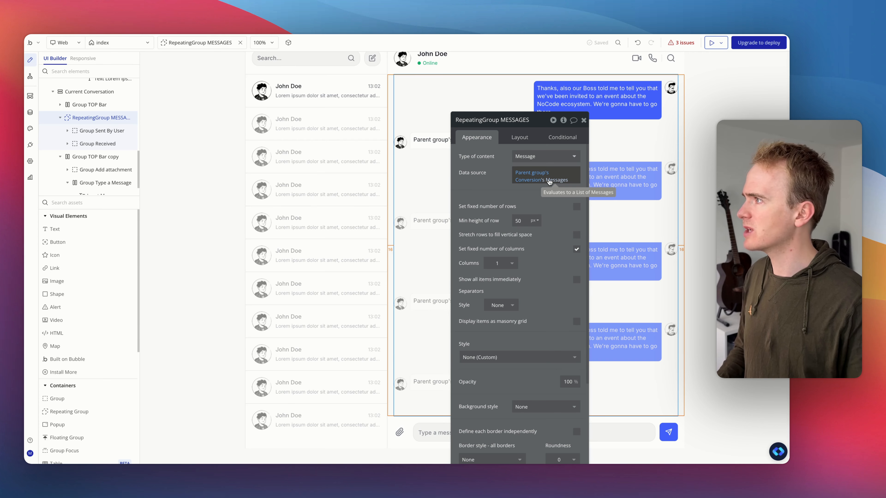
Step: Set Group Sent By User's content type to Message
{"action": "left_click", "coordinate": [88, 130]}
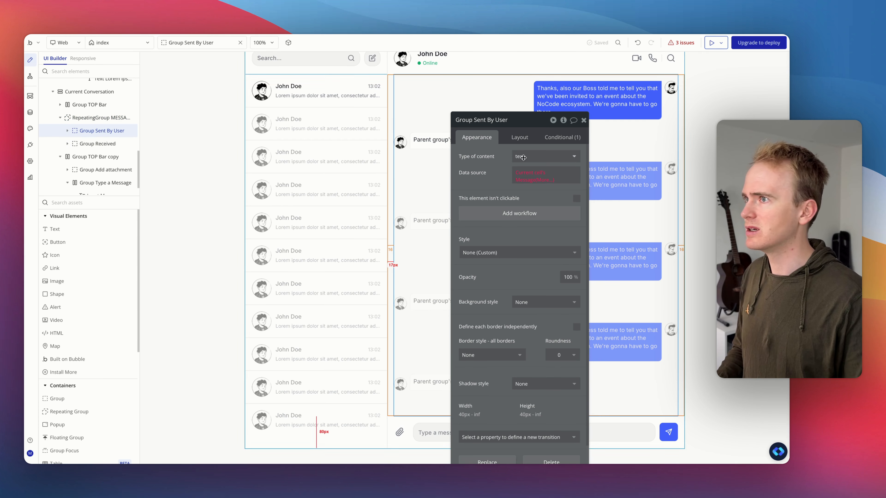
{"action": "left_click", "coordinate": [544, 156]}
{"action": "type", "text": "mess"}
{"action": "left_click", "coordinate": [534, 191]}
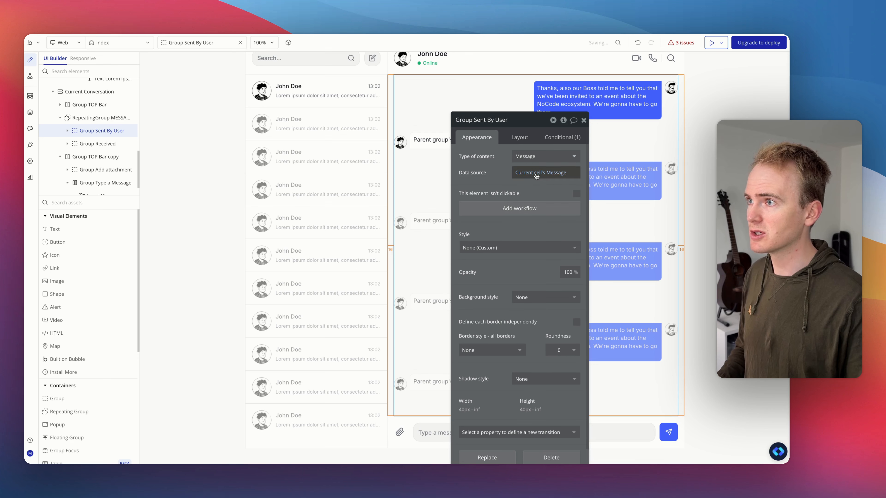
Step: Set Group Received's content type to Message
{"action": "left_click", "coordinate": [72, 144]}
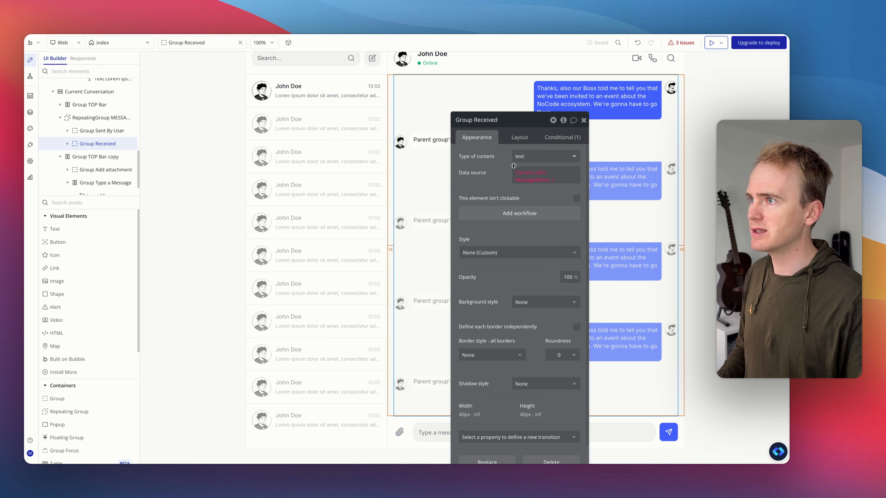
{"action": "left_click", "coordinate": [557, 158]}
{"action": "type", "text": "mess"}
{"action": "left_click", "coordinate": [546, 190]}
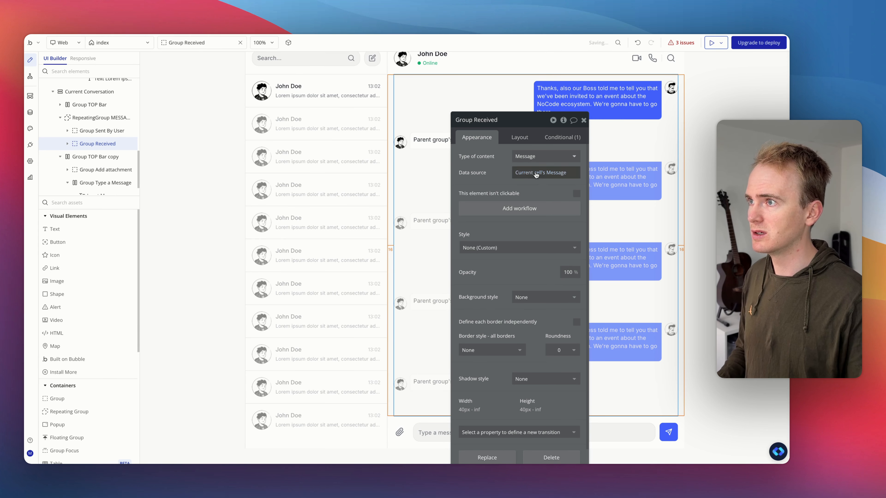
Step: Change Group Sent By User's visibility condition to Current cell's Message's Role is user
{"action": "left_click", "coordinate": [100, 131]}
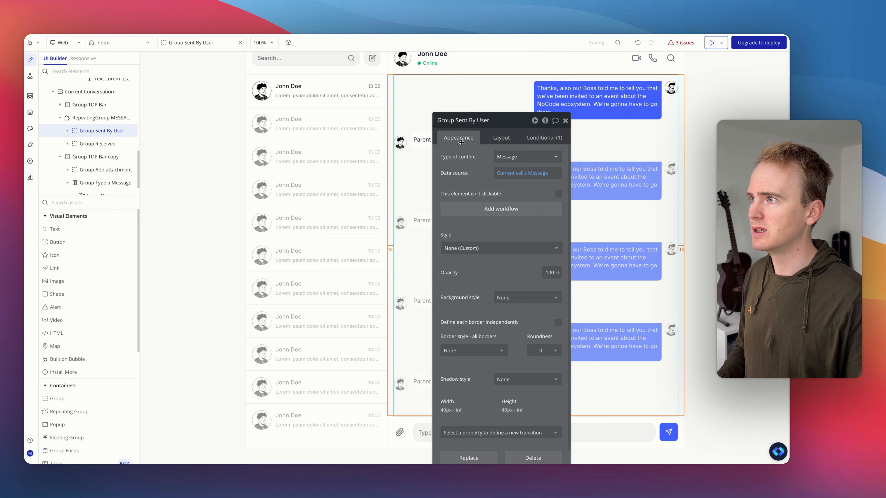
{"action": "left_click", "coordinate": [505, 139]}
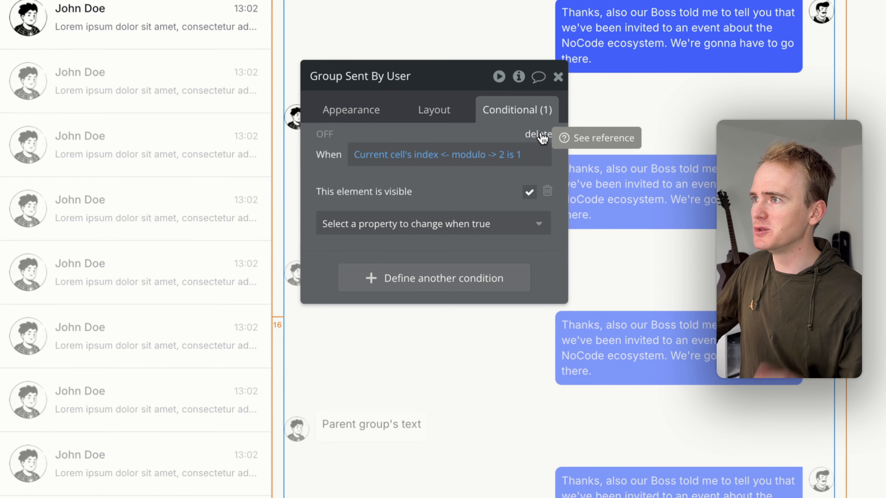
{"action": "left_click", "coordinate": [393, 155]}
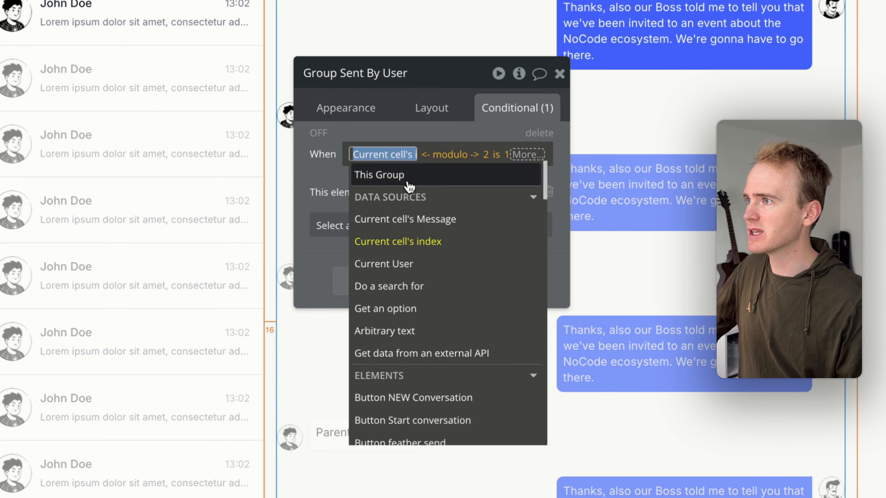
{"action": "left_click", "coordinate": [446, 226]}
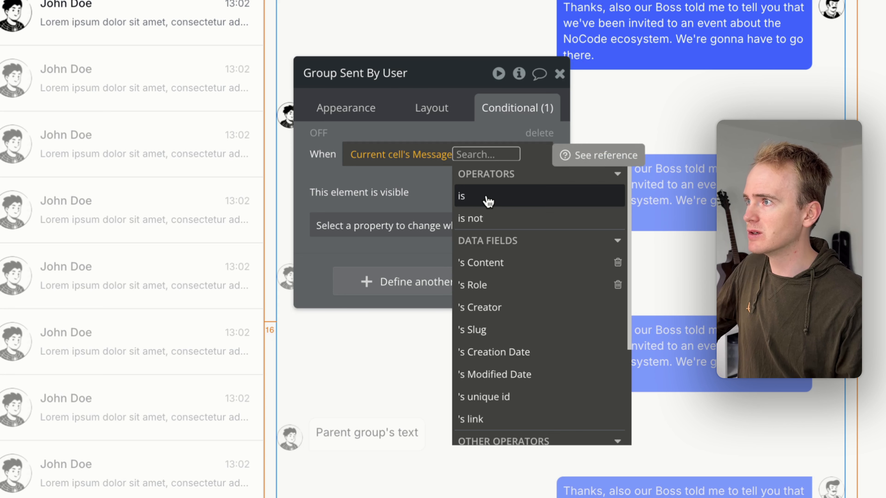
{"action": "left_click", "coordinate": [507, 285]}
{"action": "left_click", "coordinate": [415, 255]}
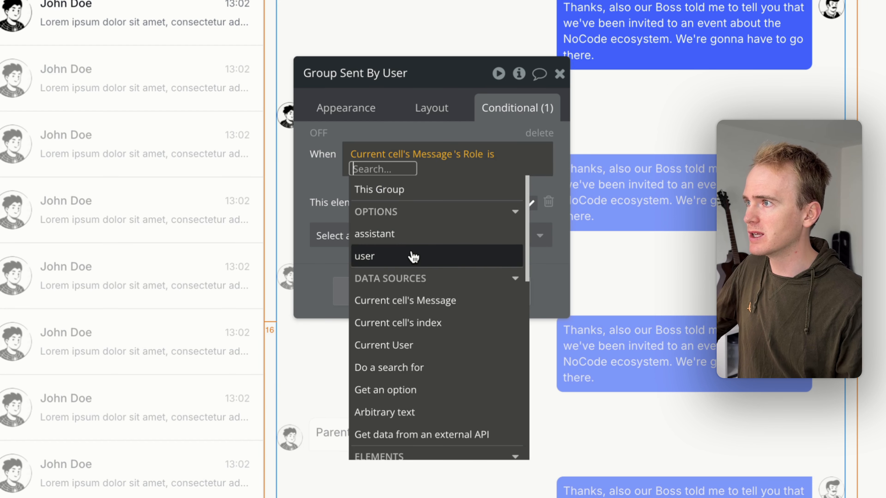
{"action": "left_click", "coordinate": [394, 256]}
{"action": "left_click", "coordinate": [341, 185]}
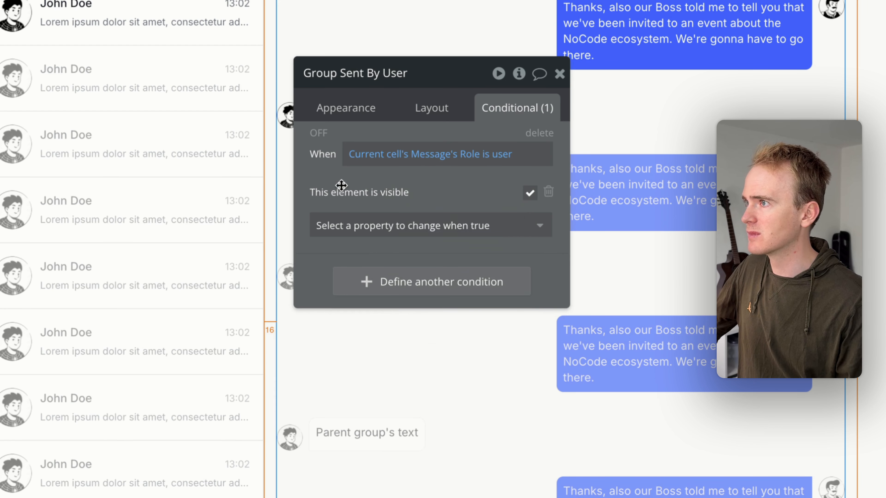
Step: Copy that role condition and paste it into Group Received, deleting its old index-based condition
{"action": "right_click", "coordinate": [418, 167]}
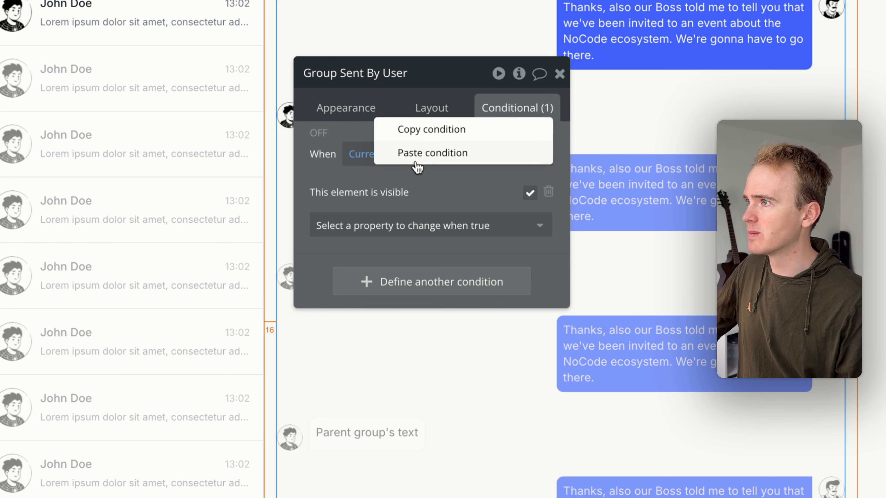
{"action": "left_click", "coordinate": [429, 130]}
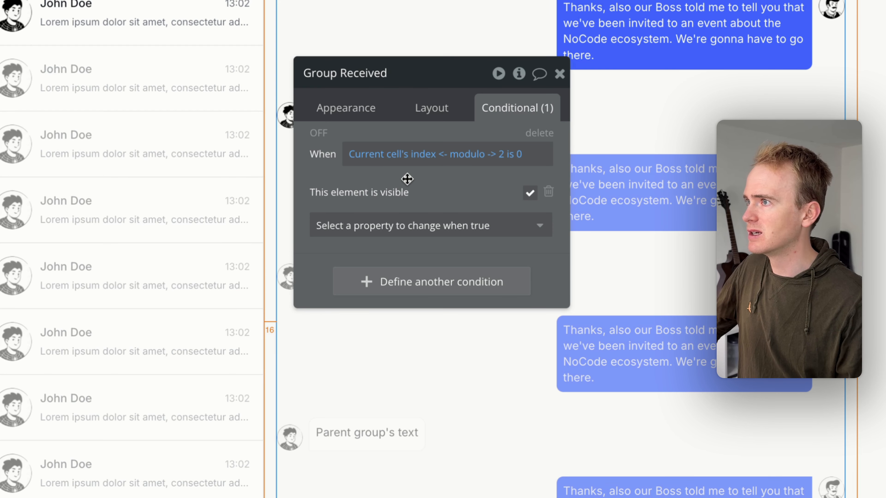
{"action": "right_click", "coordinate": [377, 183]}
{"action": "left_click", "coordinate": [469, 167]}
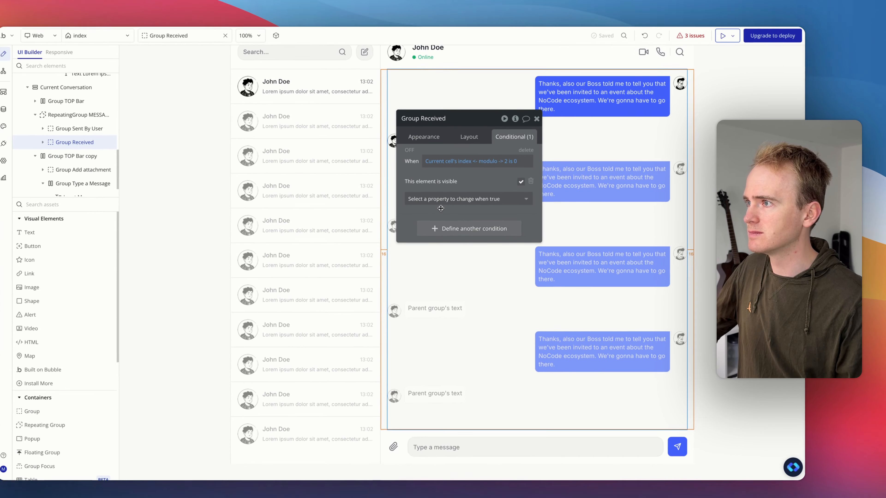
{"action": "right_click", "coordinate": [467, 164]}
{"action": "left_click", "coordinate": [487, 194]}
{"action": "left_click", "coordinate": [526, 149]}
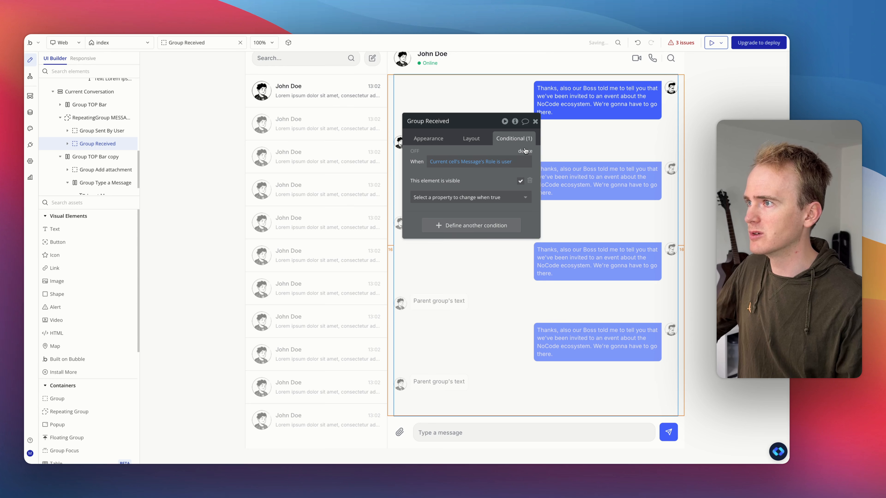
Step: Change Group Received's condition so the Message's Role is assistant
{"action": "left_click", "coordinate": [505, 164]}
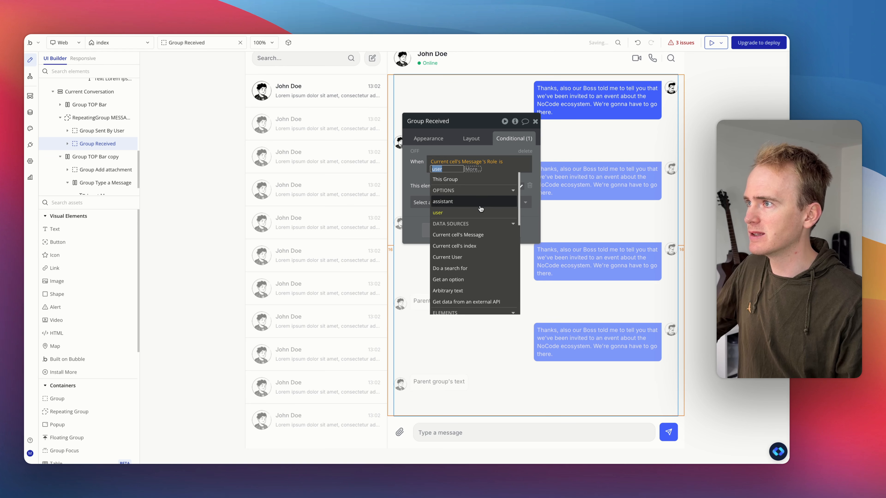
{"action": "left_click", "coordinate": [488, 199]}
{"action": "left_click", "coordinate": [450, 150]}
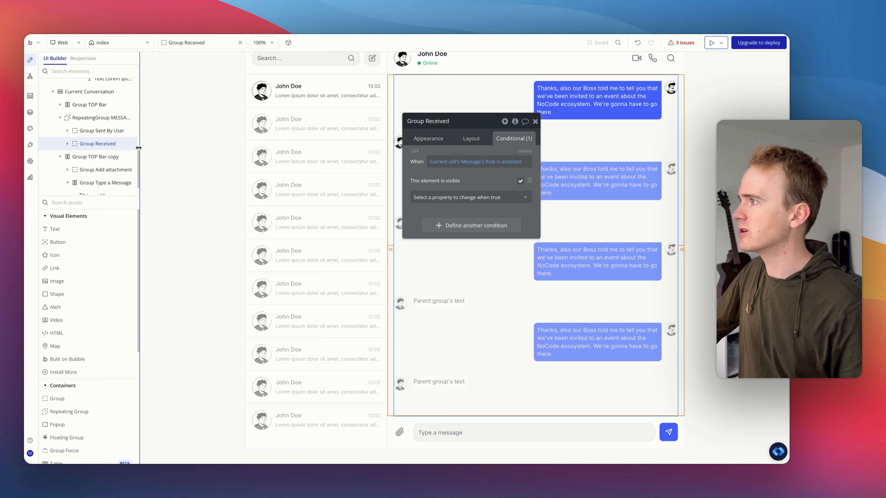
Step: Set the content type of the text message group inside Group Sent By User to Message
{"action": "left_click", "coordinate": [72, 133]}
{"action": "left_click", "coordinate": [101, 143]}
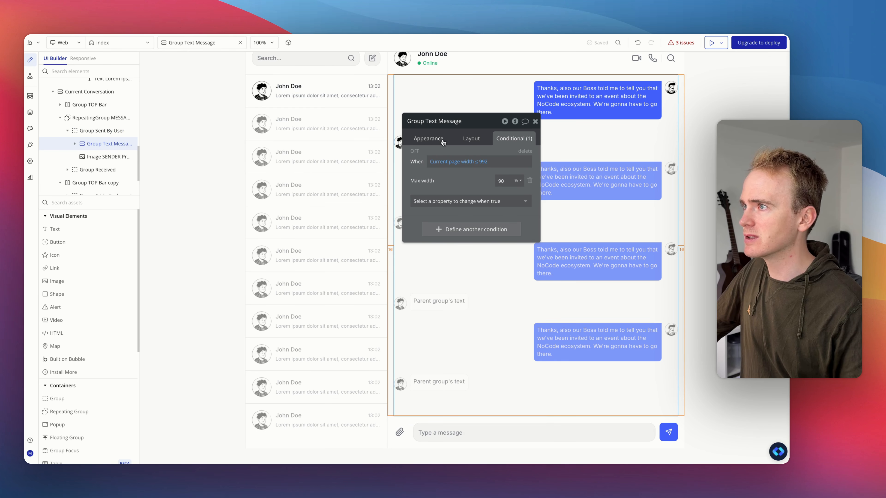
{"action": "left_click", "coordinate": [429, 139]}
{"action": "left_click", "coordinate": [477, 159]}
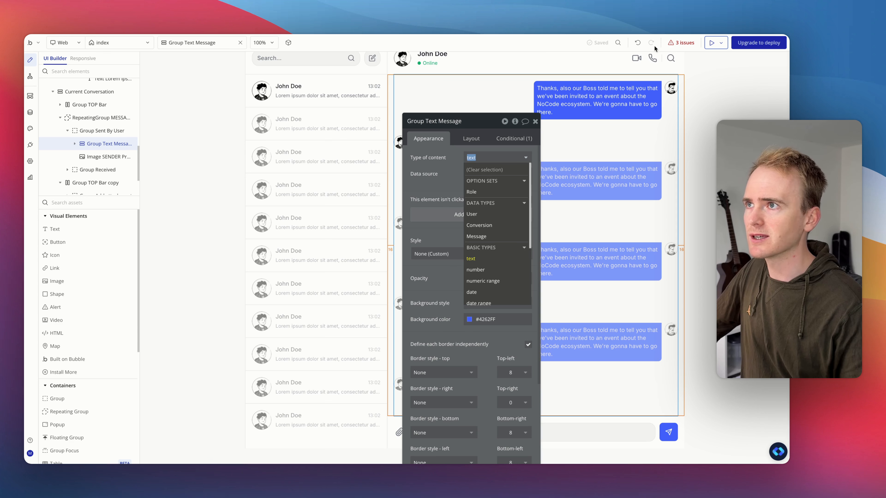
{"action": "left_click", "coordinate": [476, 236]}
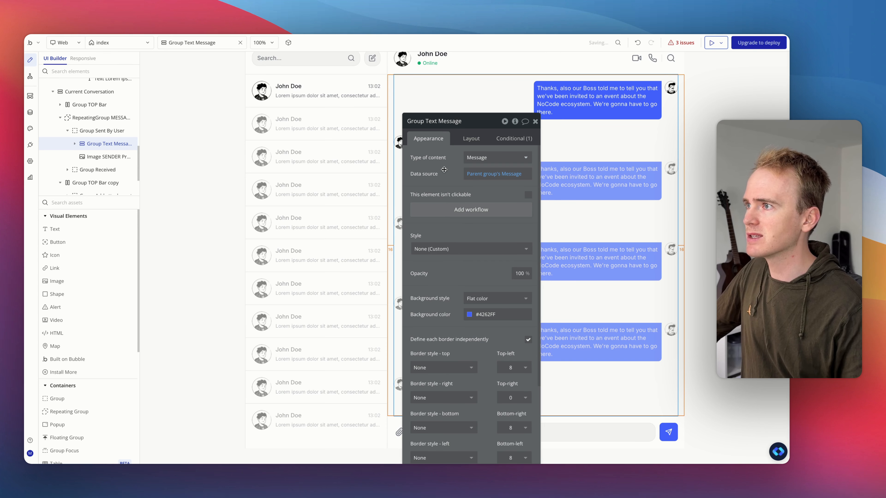
Step: Set the content type of the text message group inside Group Received to Message
{"action": "left_click", "coordinate": [98, 158]}
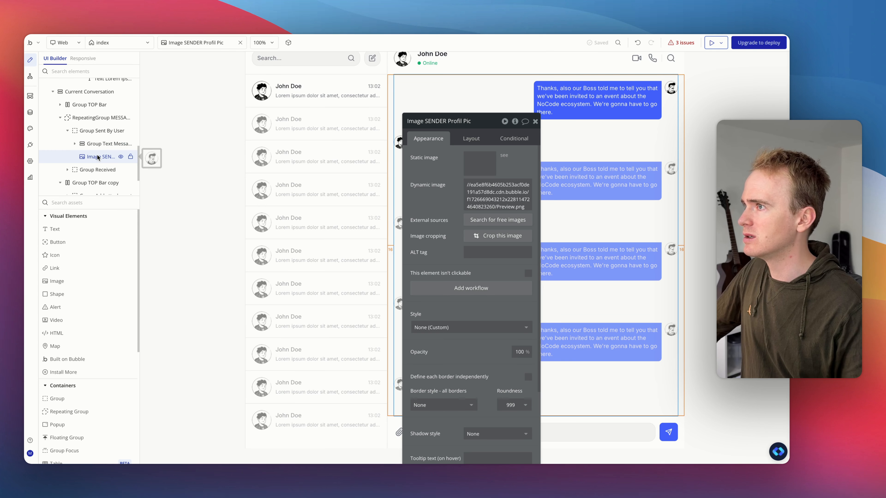
{"action": "left_click", "coordinate": [96, 171]}
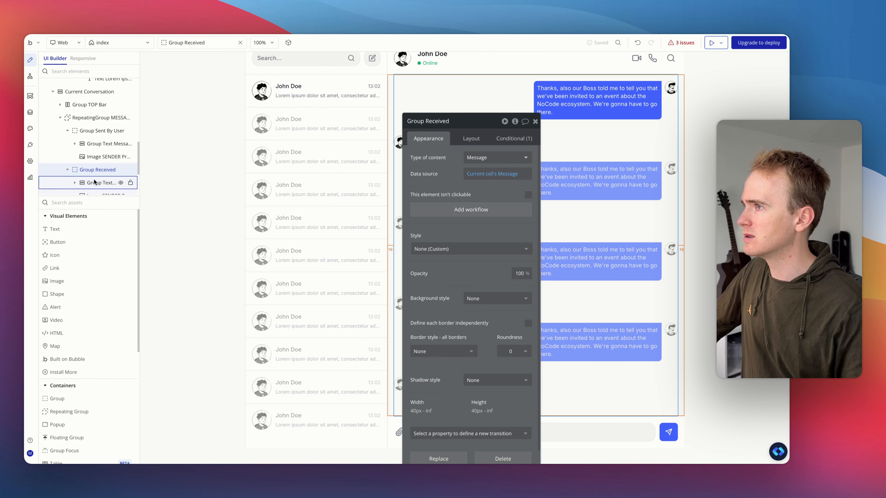
{"action": "left_click", "coordinate": [94, 183]}
{"action": "left_click", "coordinate": [548, 173]}
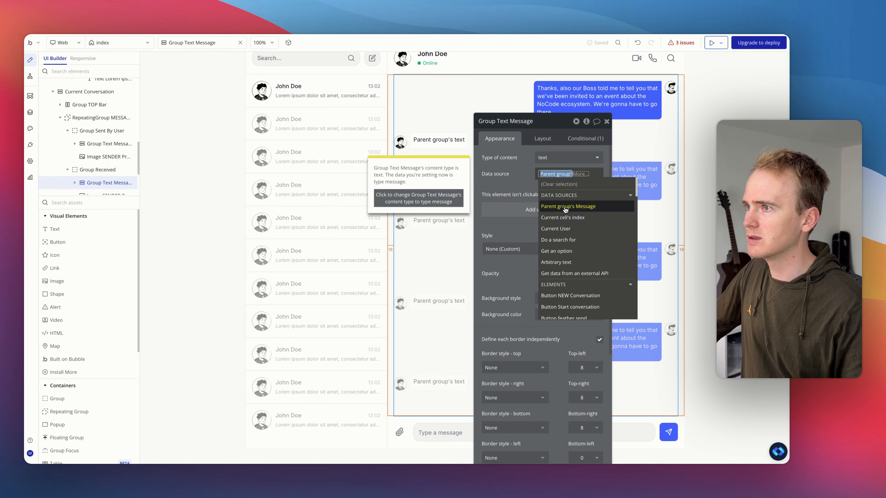
{"action": "left_click", "coordinate": [555, 158]}
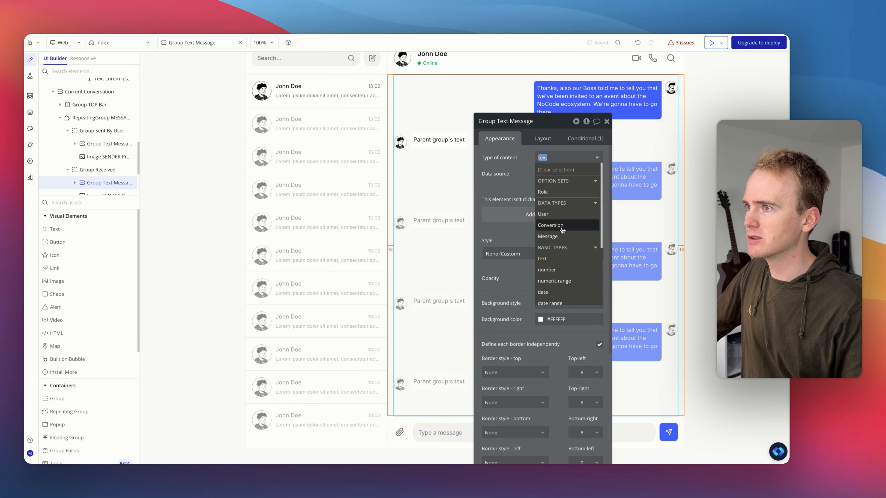
{"action": "left_click", "coordinate": [547, 236]}
Step: Make the sent message's text element display Parent group's Message's Content
{"action": "scroll", "coordinate": [87, 140], "scroll_direction": "down", "scroll_amount": 2}
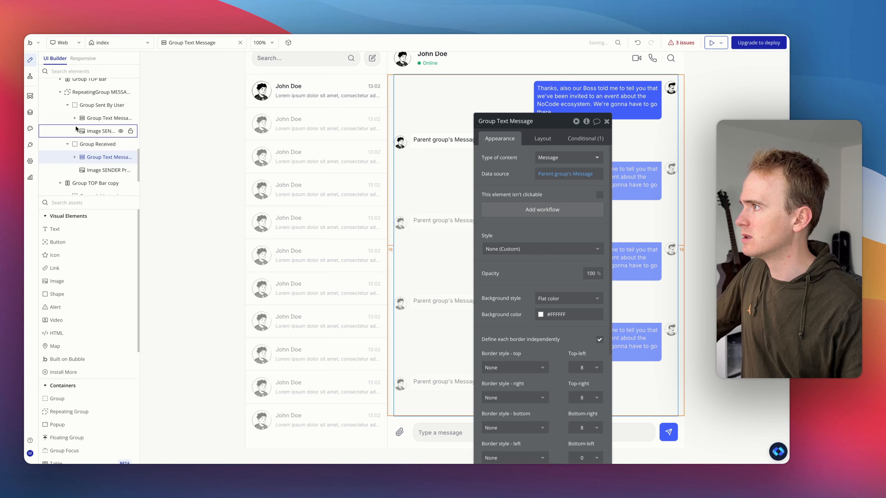
{"action": "left_click", "coordinate": [74, 118]}
{"action": "left_click", "coordinate": [92, 131]}
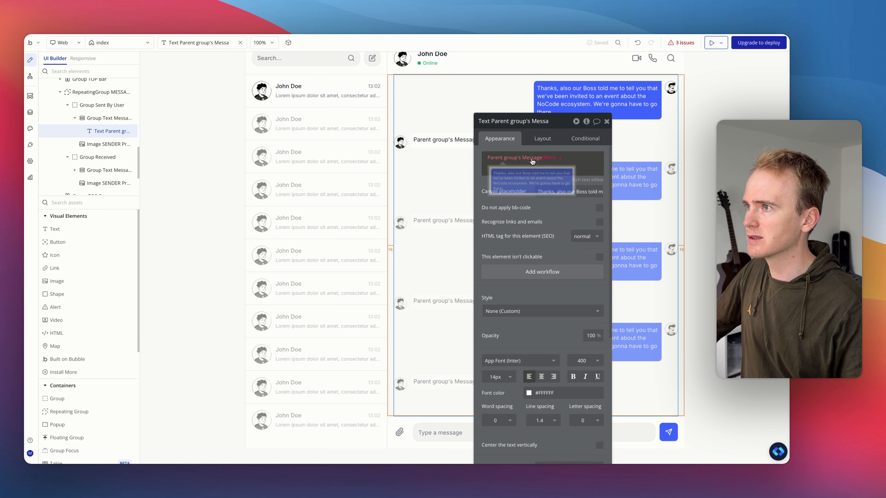
{"action": "left_click", "coordinate": [514, 158]}
{"action": "left_click", "coordinate": [567, 211]}
{"action": "left_click", "coordinate": [523, 183]}
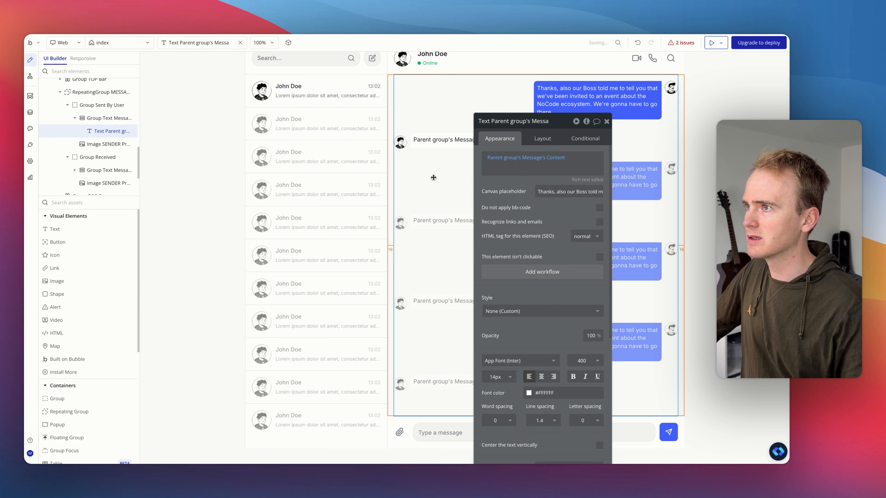
Step: Make the received message's text element display Parent group's Message's Content
{"action": "scroll", "coordinate": [92, 168], "scroll_direction": "down", "scroll_amount": 1}
{"action": "left_click", "coordinate": [82, 167]}
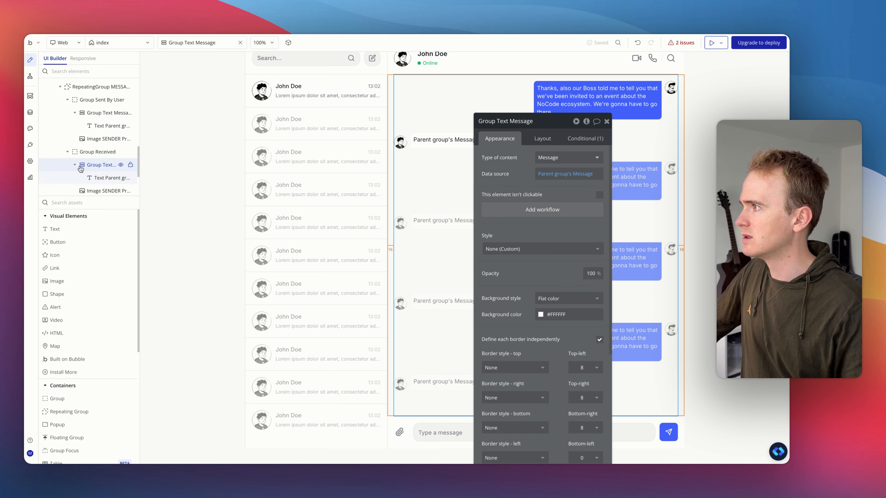
{"action": "scroll", "coordinate": [92, 169], "scroll_direction": "down", "scroll_amount": 2}
{"action": "left_click", "coordinate": [102, 147]}
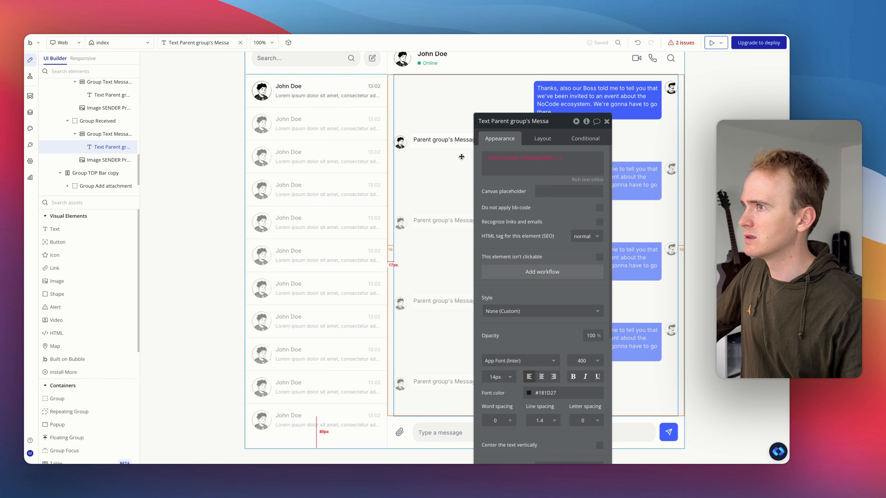
{"action": "left_click", "coordinate": [554, 158]}
{"action": "left_click", "coordinate": [572, 212]}
{"action": "left_click", "coordinate": [516, 148]}
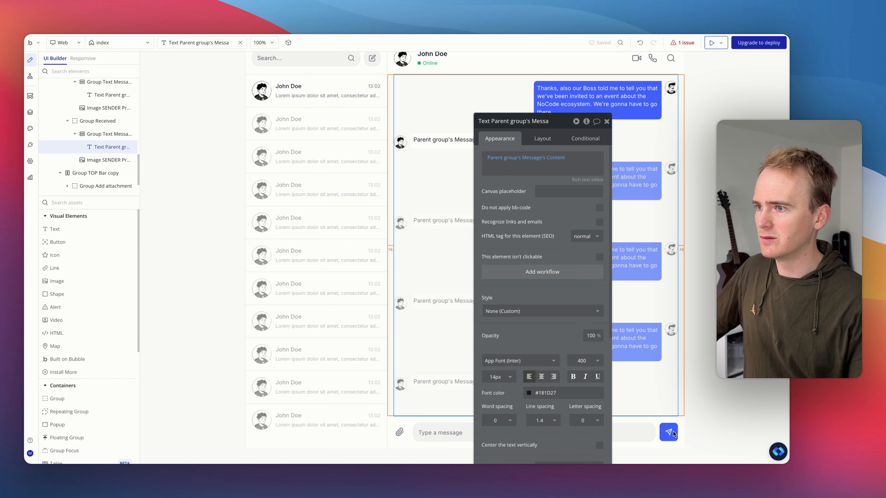
Step: Open the send button's workflow and add a step creating a new Message with Role set to assistant
{"action": "left_click", "coordinate": [669, 433]}
{"action": "left_click", "coordinate": [535, 209]}
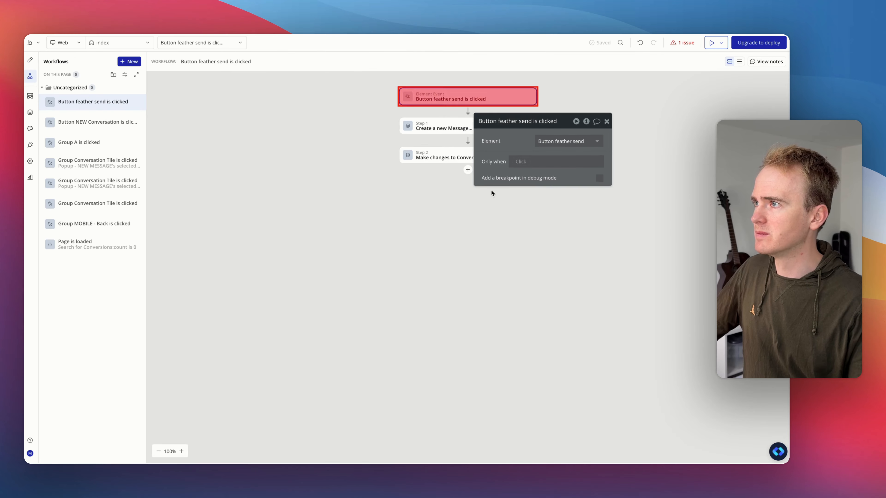
{"action": "left_click", "coordinate": [468, 171]}
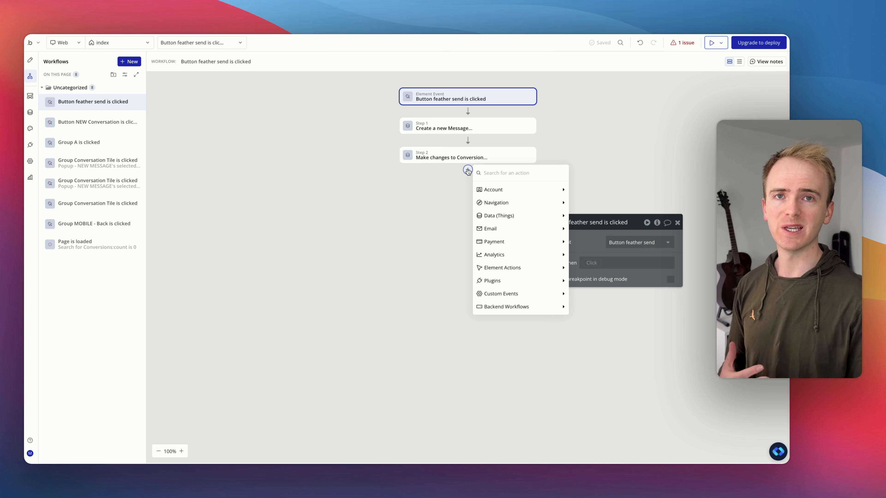
{"action": "mouse_move", "coordinate": [525, 222]}
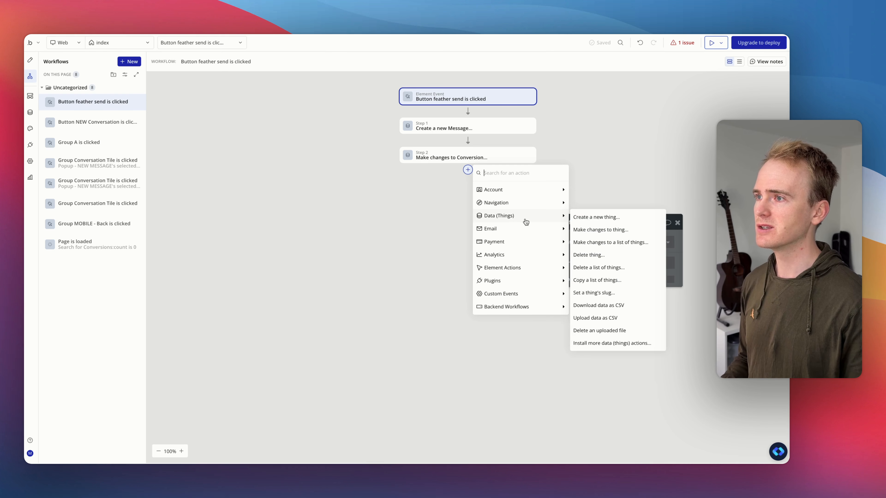
{"action": "left_click", "coordinate": [584, 218]}
{"action": "left_click", "coordinate": [636, 273]}
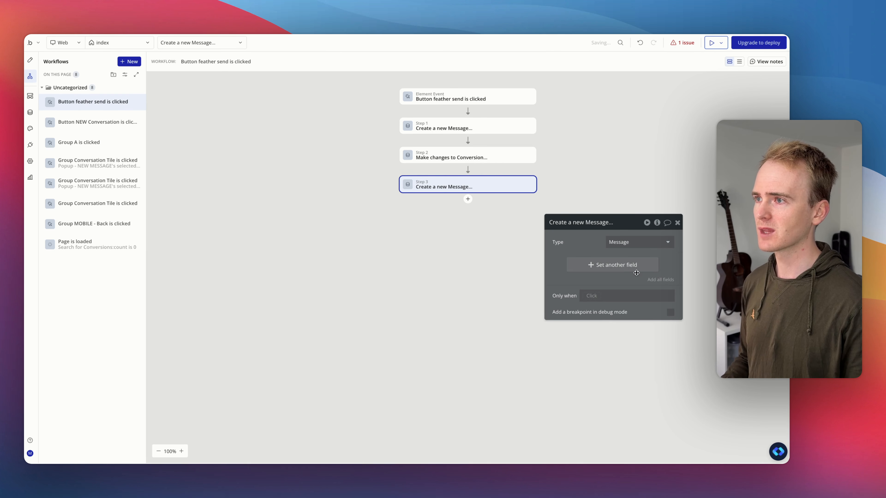
{"action": "left_click", "coordinate": [601, 267]}
{"action": "left_click", "coordinate": [562, 263]}
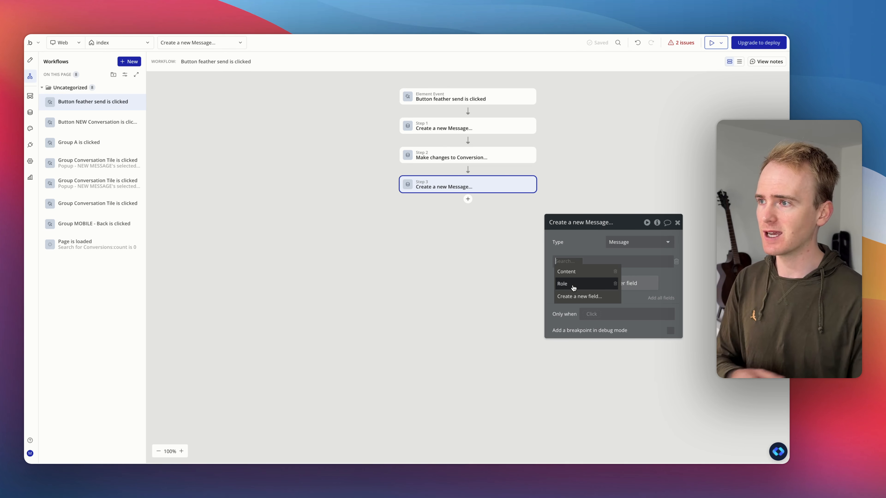
{"action": "left_click", "coordinate": [573, 288]}
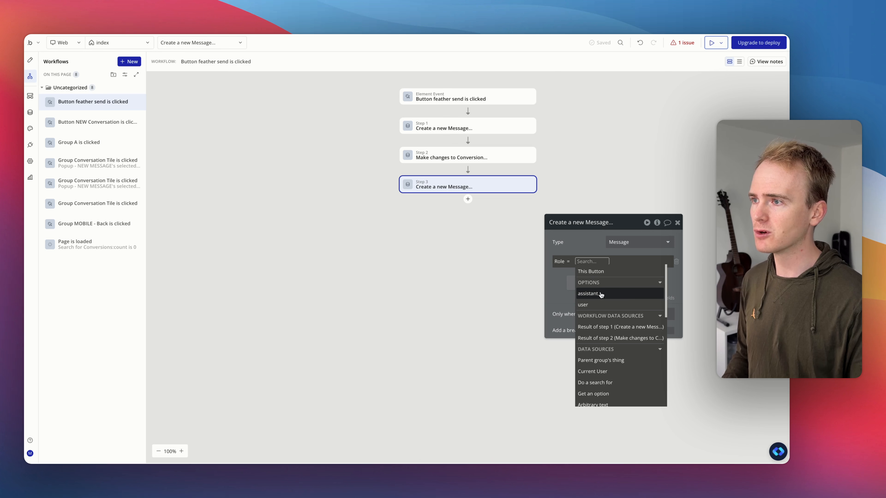
{"action": "left_click", "coordinate": [602, 295]}
Step: Add a Make changes step on Result of step 2 that adds Result of step 3 to its Messages
{"action": "left_click", "coordinate": [467, 199]}
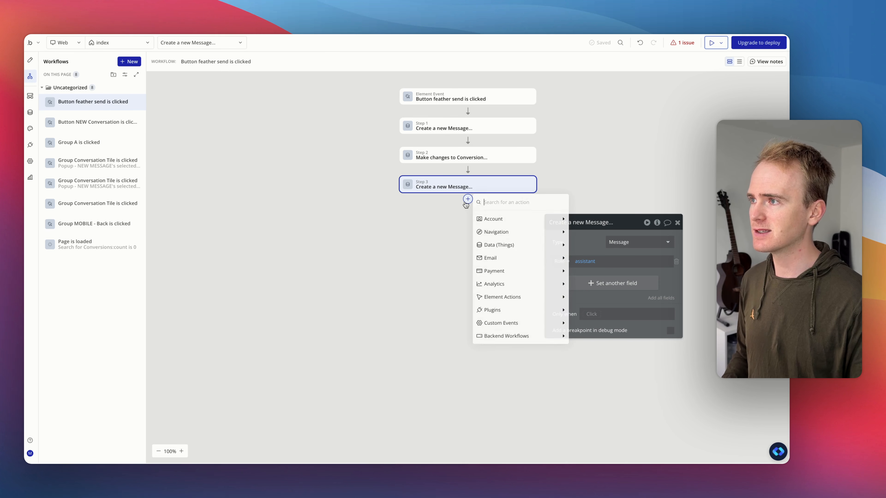
{"action": "type", "text": "make"}
{"action": "left_click", "coordinate": [503, 232]}
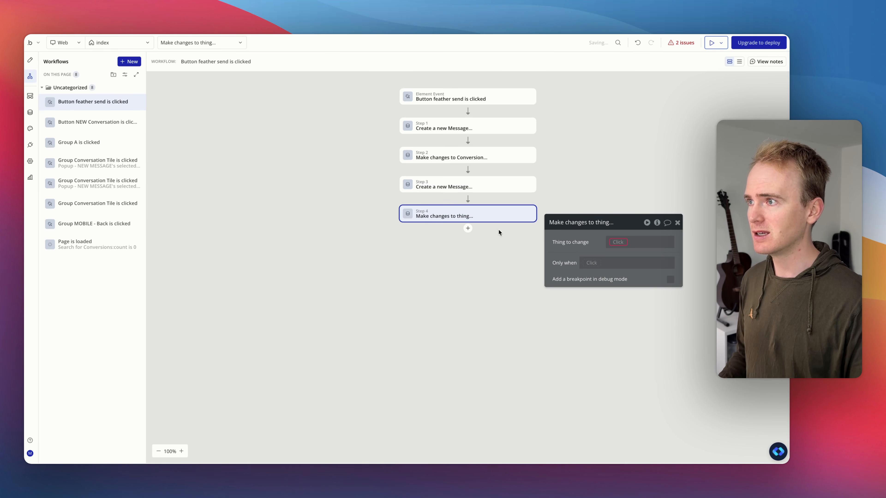
{"action": "left_click", "coordinate": [618, 243]}
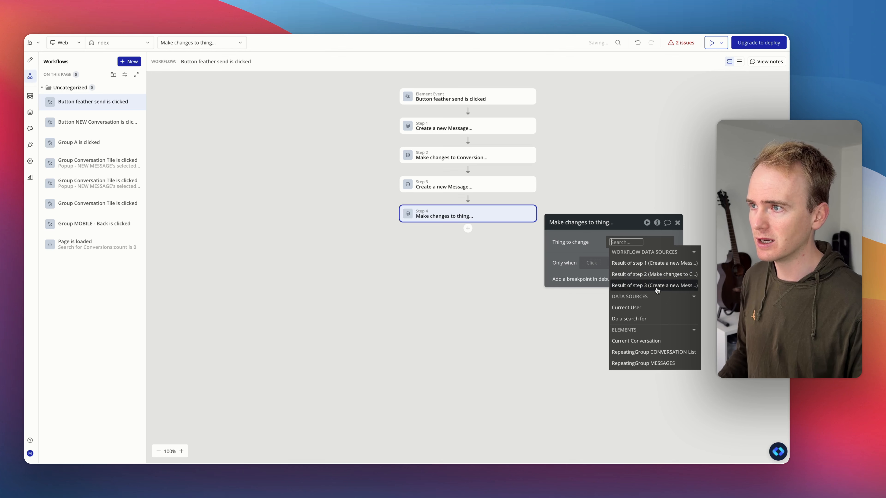
{"action": "left_click", "coordinate": [678, 273]}
{"action": "left_click", "coordinate": [574, 261]}
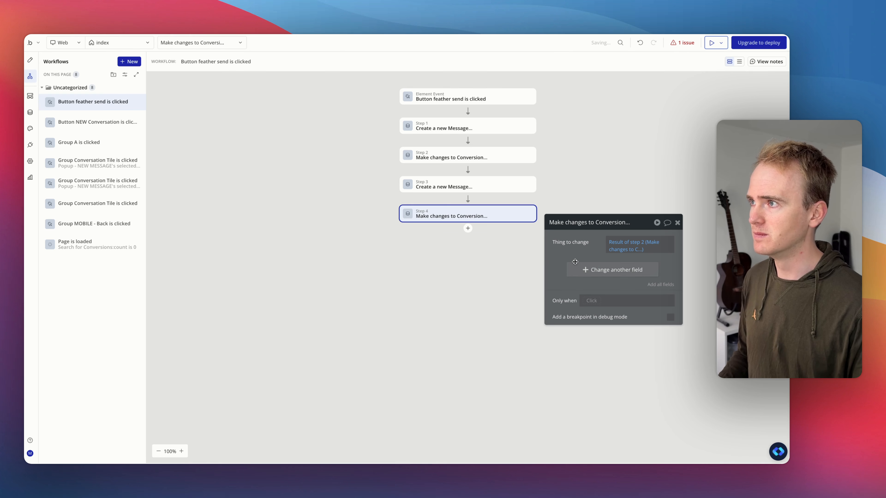
{"action": "left_click", "coordinate": [584, 271]}
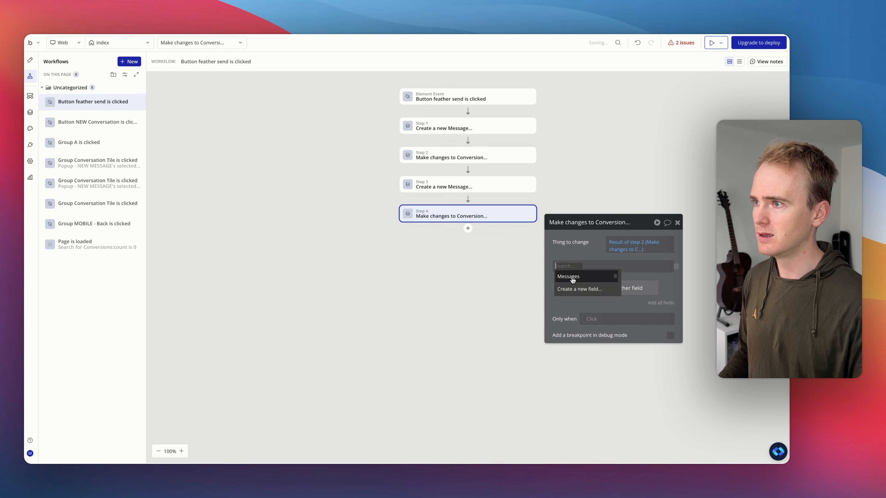
{"action": "left_click", "coordinate": [572, 280]}
{"action": "left_click", "coordinate": [588, 266]}
{"action": "left_click", "coordinate": [593, 283]}
{"action": "left_click", "coordinate": [600, 266]}
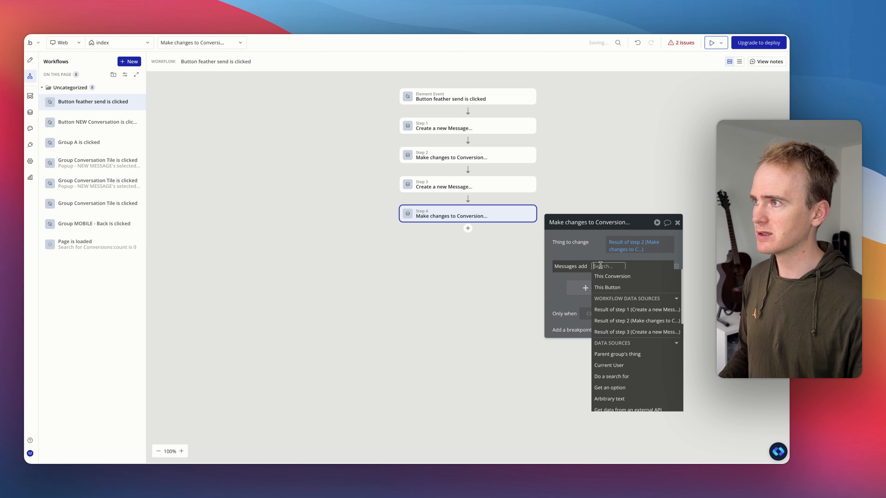
{"action": "left_click", "coordinate": [632, 332]}
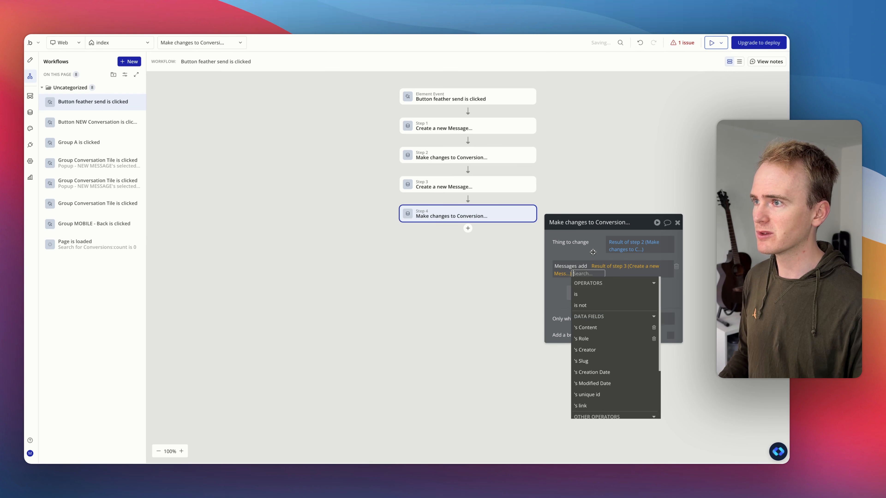
{"action": "left_click", "coordinate": [593, 252]}
Step: Review the settings of the workflow's four steps one by one
{"action": "left_click", "coordinate": [459, 156]}
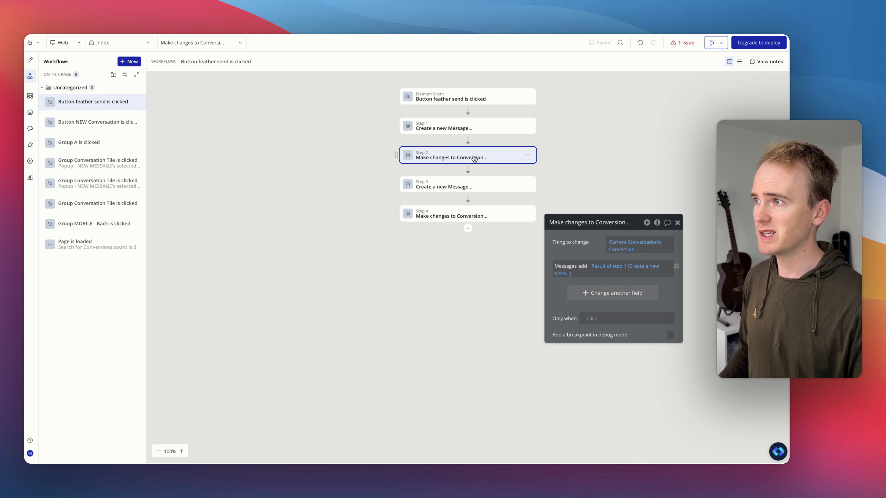
{"action": "left_click", "coordinate": [486, 213]}
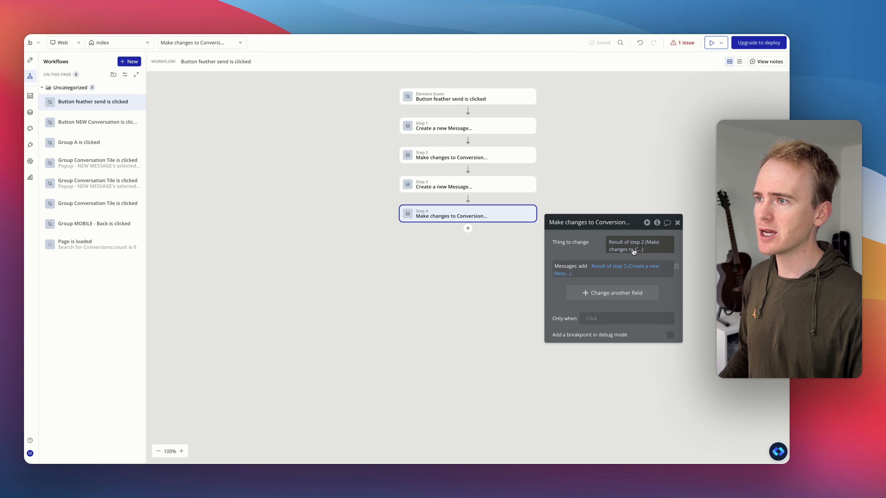
{"action": "left_click", "coordinate": [488, 189]}
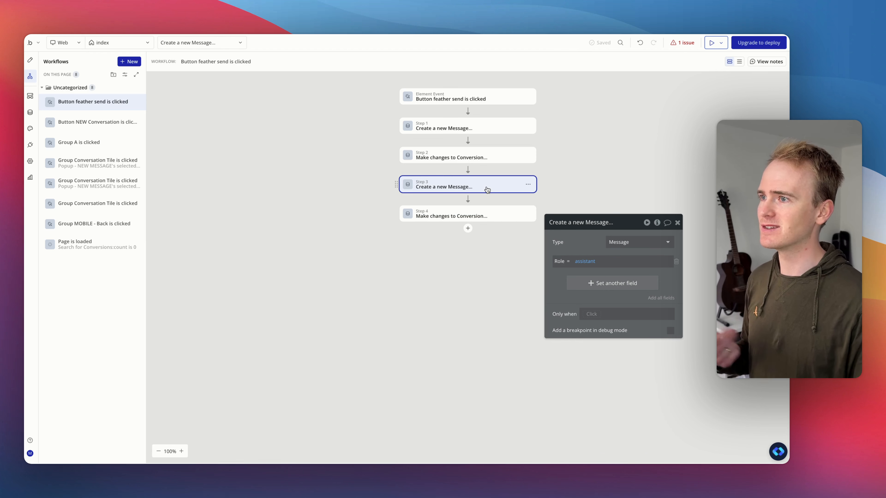
{"action": "left_click", "coordinate": [476, 128]}
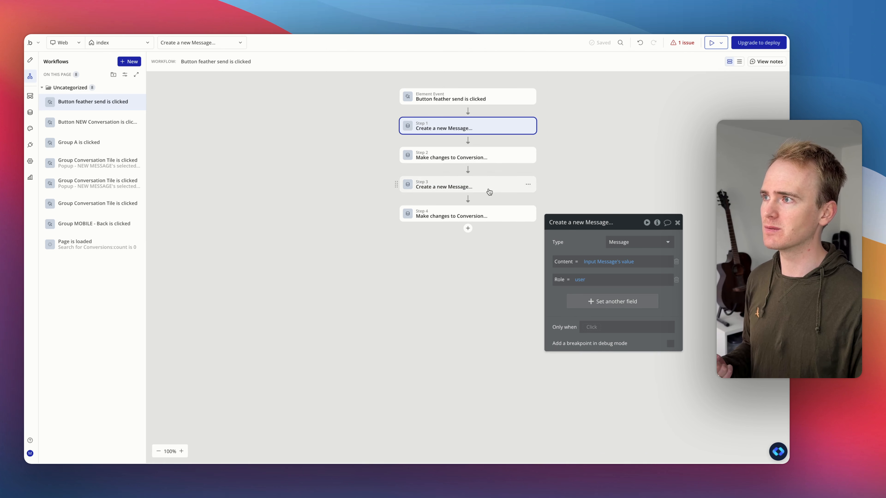
{"action": "left_click", "coordinate": [492, 216]}
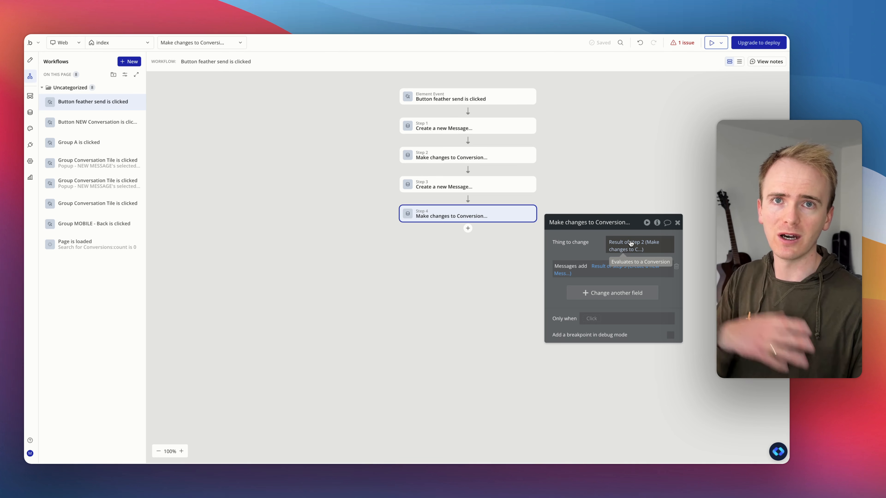
Step: Add an OpenAI - Send message action as a fifth step of the send button's workflow
{"action": "left_click", "coordinate": [468, 228]}
{"action": "type", "text": "open"}
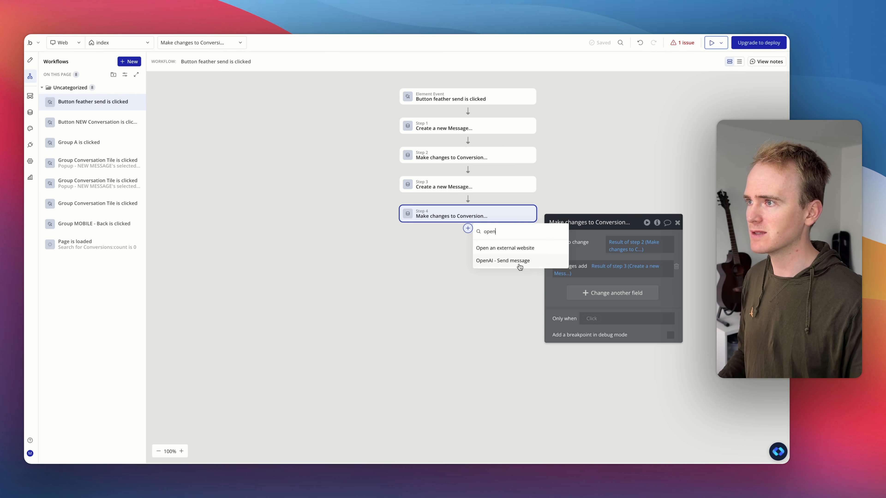
{"action": "left_click", "coordinate": [520, 266]}
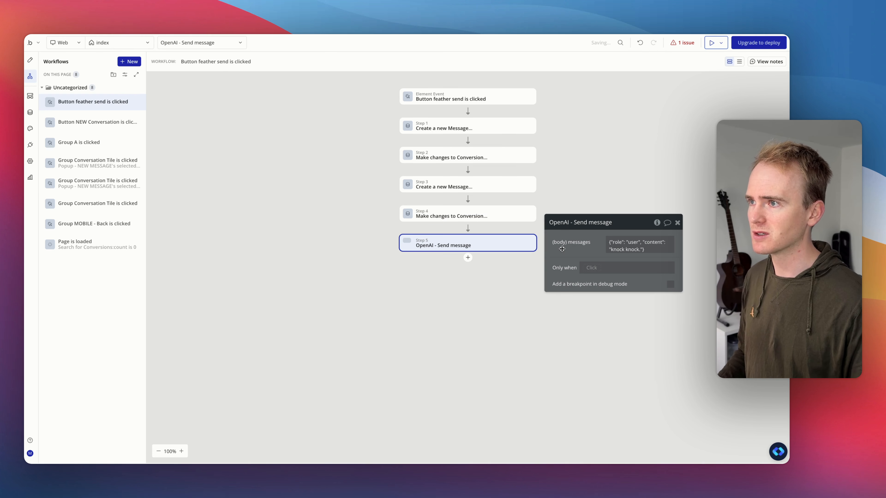
Step: Set the action's (body) messages to Current Conversation's Conversion's Messages:format as text
{"action": "left_click", "coordinate": [631, 247]}
{"action": "key", "text": "ctrl+c"}
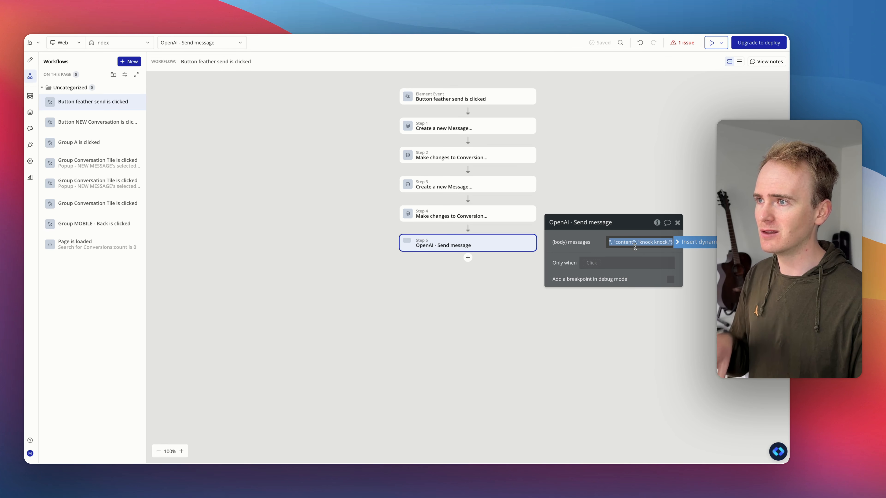
{"action": "left_click", "coordinate": [700, 243]}
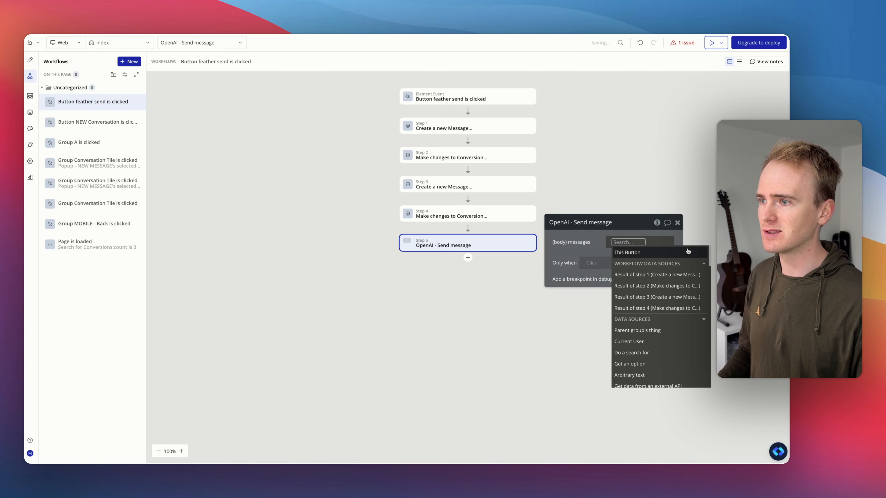
{"action": "type", "text": "conv"}
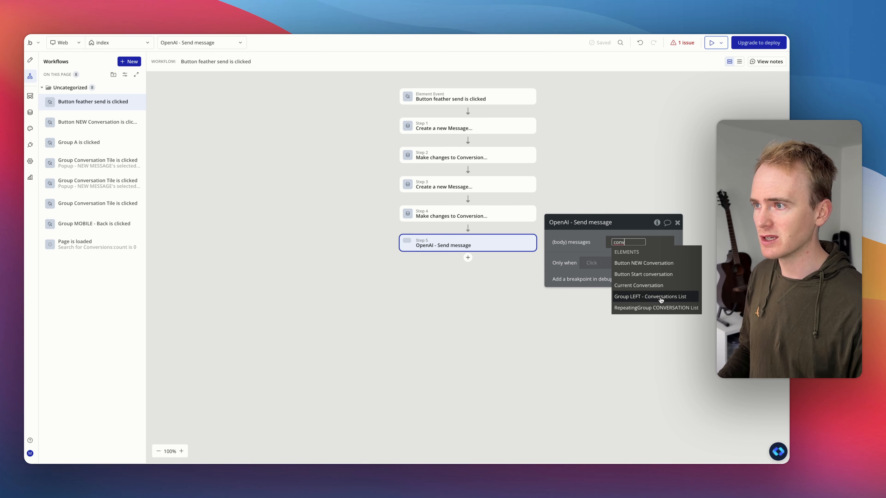
{"action": "left_click", "coordinate": [662, 289]}
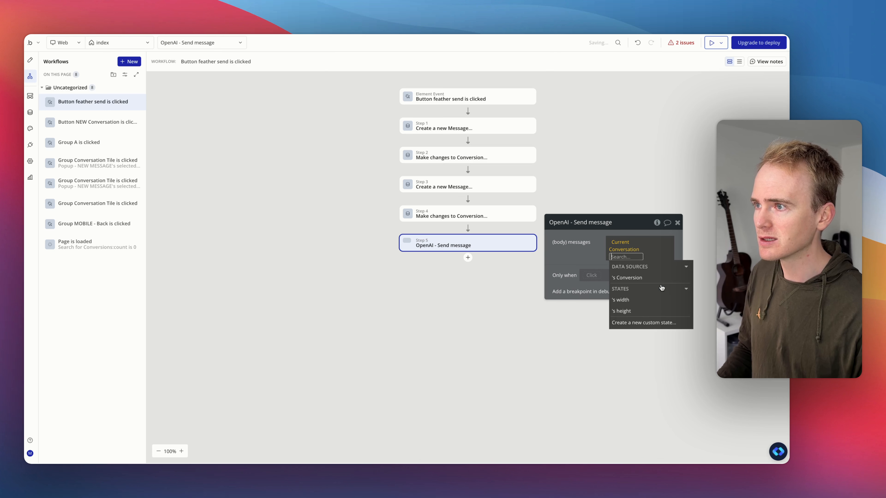
{"action": "left_click", "coordinate": [654, 279]}
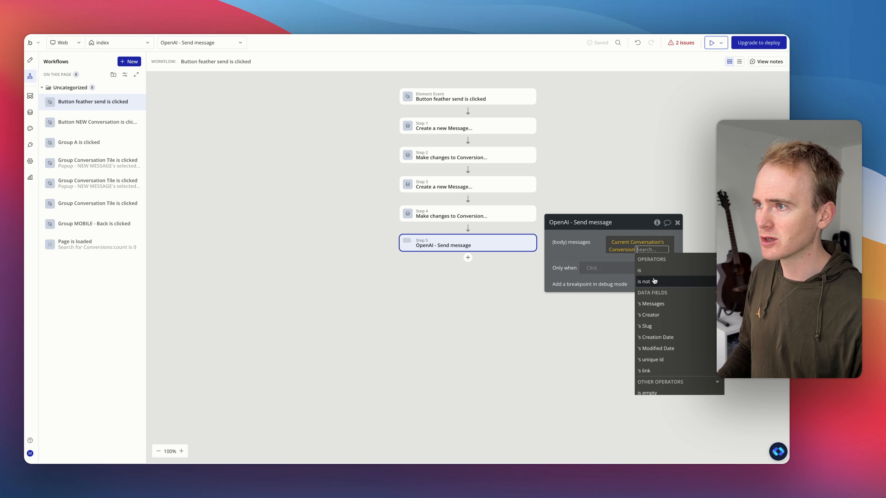
{"action": "left_click", "coordinate": [657, 304]}
{"action": "type", "text": "fo"}
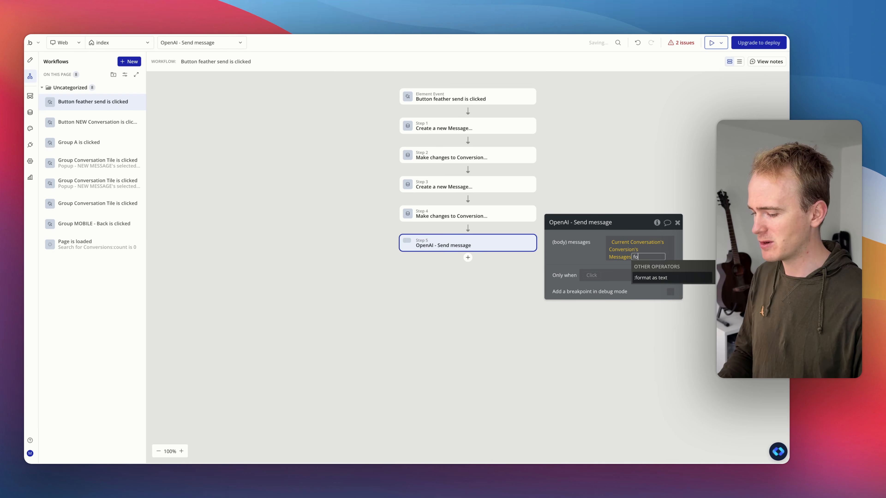
{"action": "type", "text": "r"}
{"action": "left_click", "coordinate": [651, 277]}
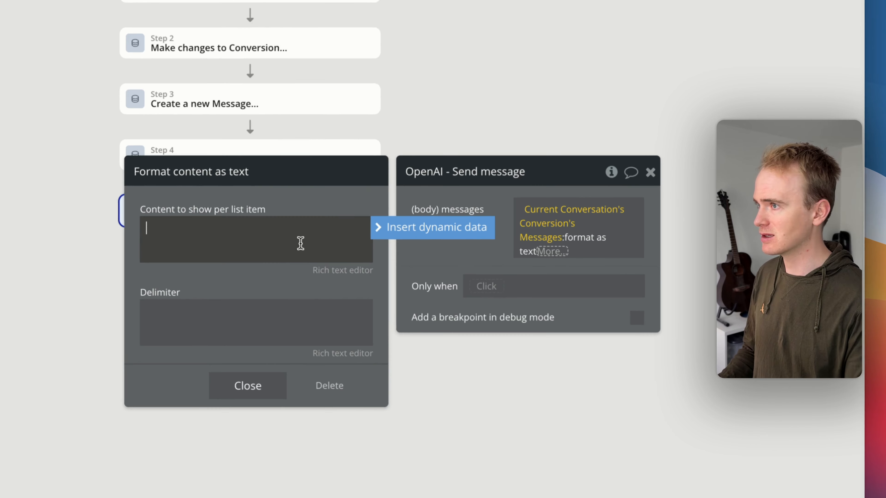
Step: Paste the knock-knock message as the per-item content and replace "user" with This Message's Role's Display, checking the Role option set
{"action": "key", "text": "ctrl+v"}
{"action": "key", "text": "ctrl+a"}
{"action": "left_click", "coordinate": [289, 243]}
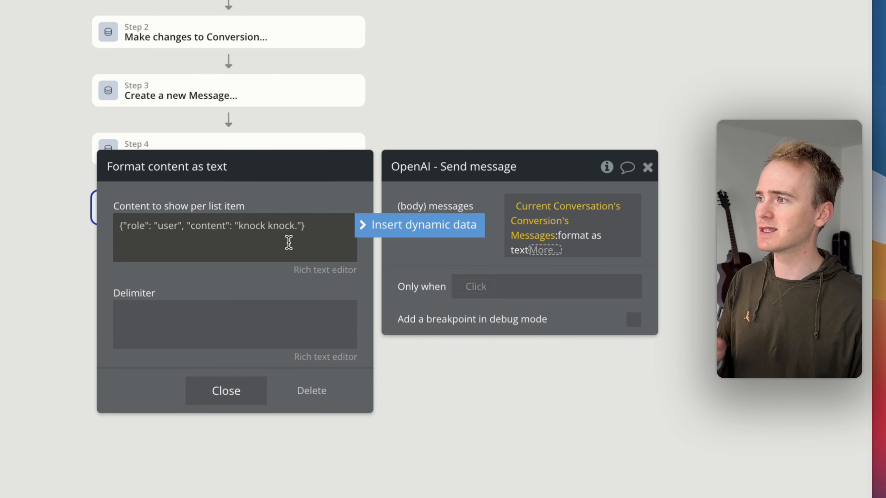
{"action": "double_click", "coordinate": [162, 224]}
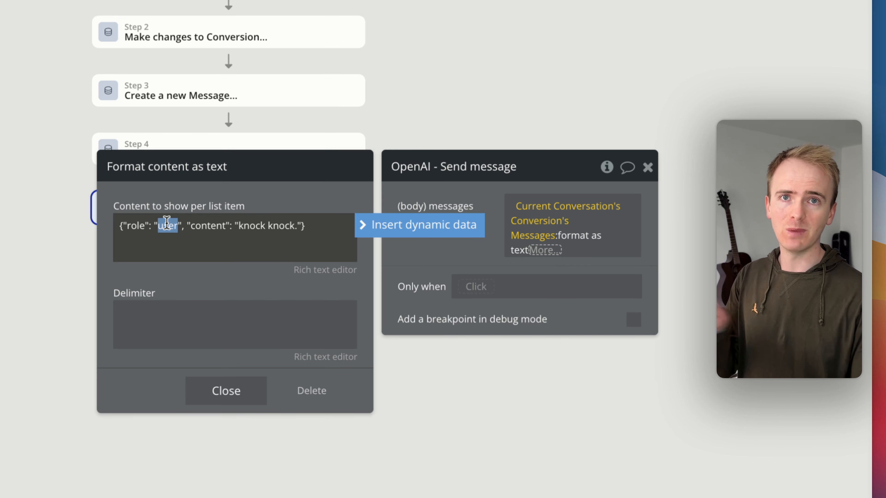
{"action": "left_click", "coordinate": [417, 229]}
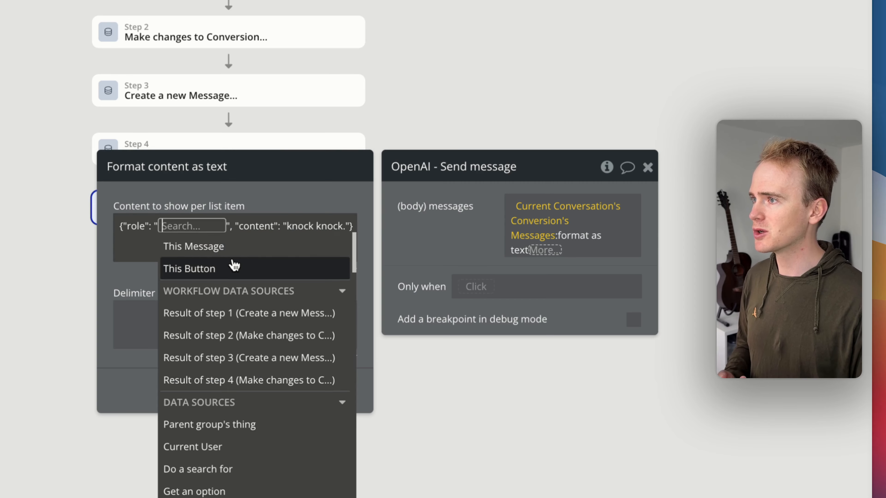
{"action": "left_click", "coordinate": [221, 249]}
{"action": "left_click", "coordinate": [277, 357]}
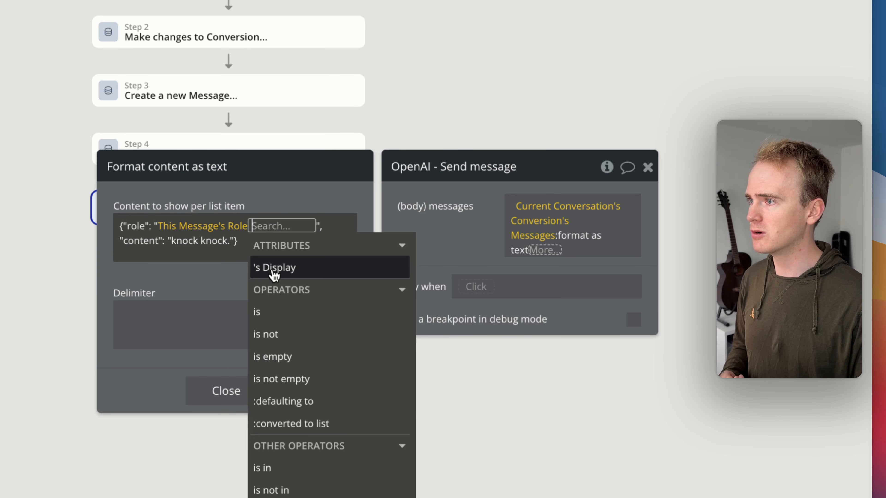
{"action": "left_click", "coordinate": [279, 274]}
{"action": "left_click", "coordinate": [255, 206]}
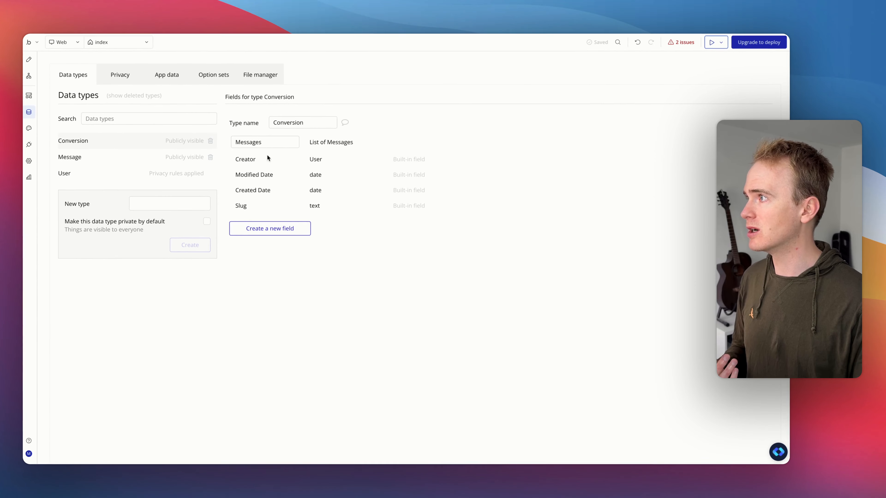
{"action": "left_click", "coordinate": [201, 73]}
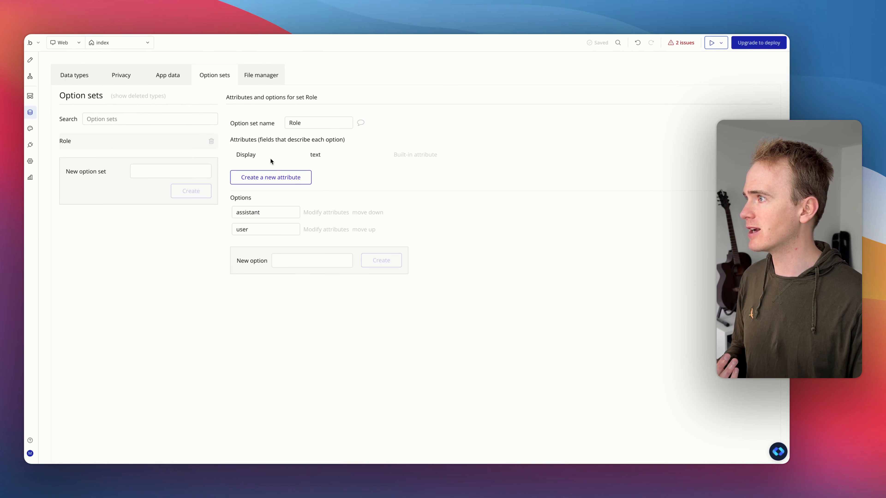
{"action": "left_click", "coordinate": [263, 227]}
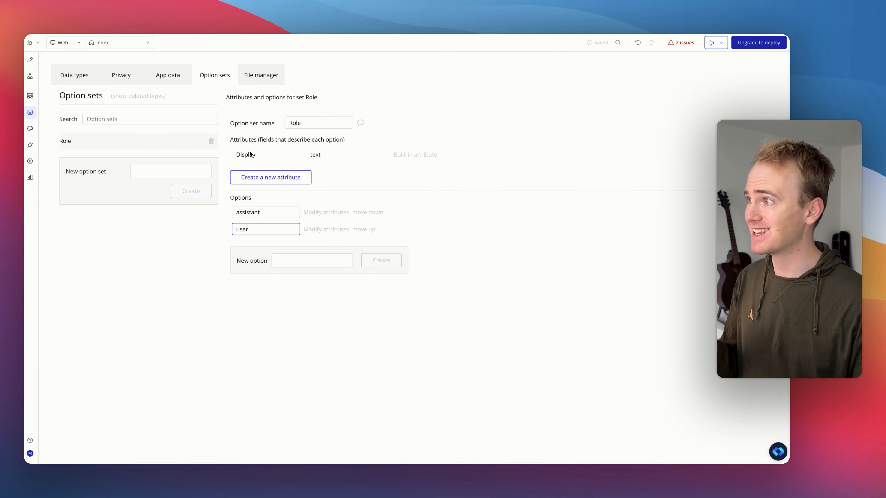
{"action": "left_click", "coordinate": [29, 76]}
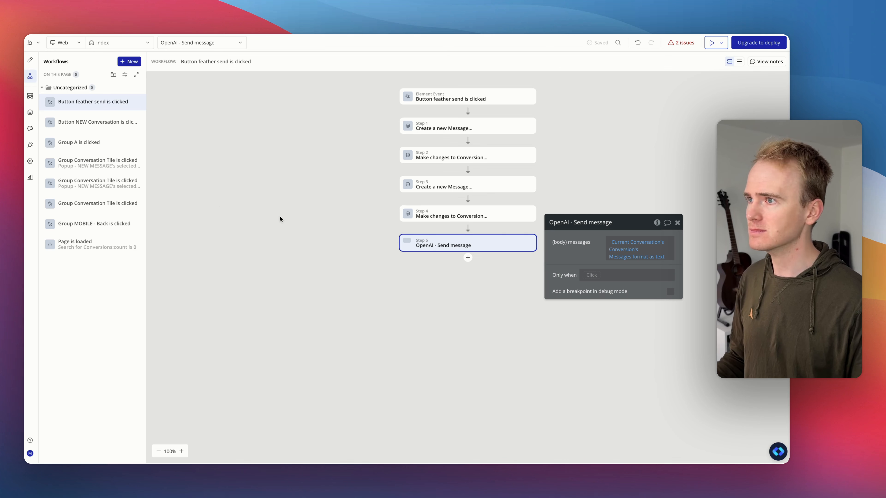
Step: Replace the "knock knock." content value with This Message's Content:formatted as JSON-safe
{"action": "left_click", "coordinate": [649, 259]}
{"action": "left_click", "coordinate": [448, 261]}
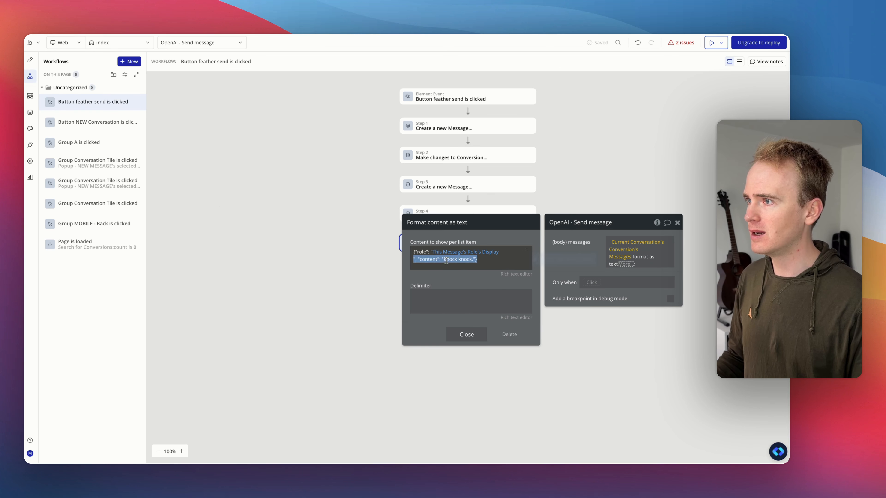
{"action": "left_click", "coordinate": [503, 258]}
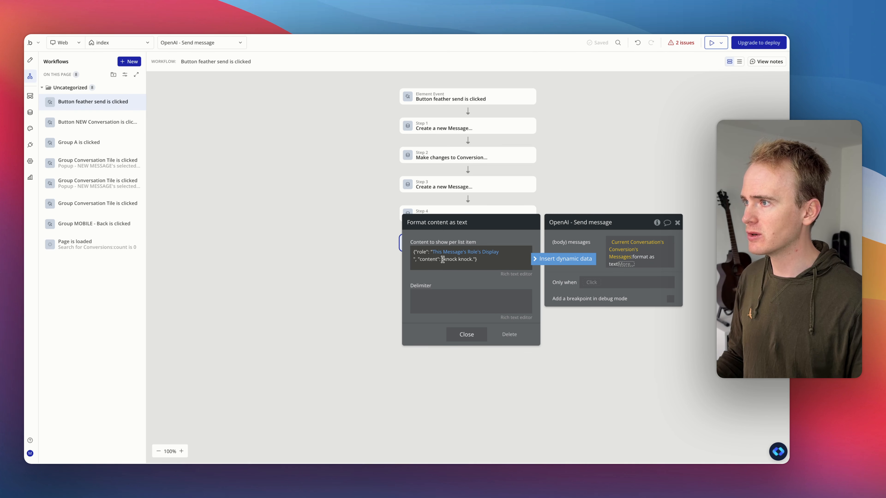
{"action": "left_click_drag", "start_coordinate": [442, 259], "coordinate": [477, 259]}
{"action": "key", "text": "BackSpace"}
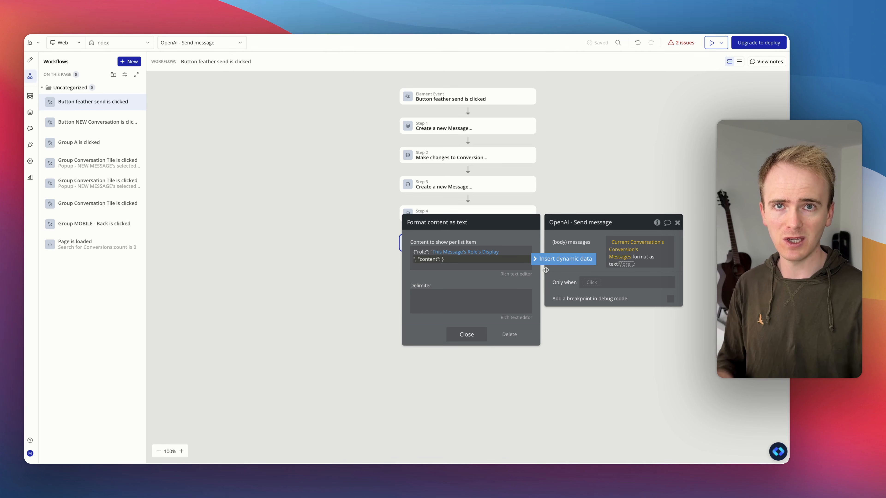
{"action": "left_click", "coordinate": [558, 258]}
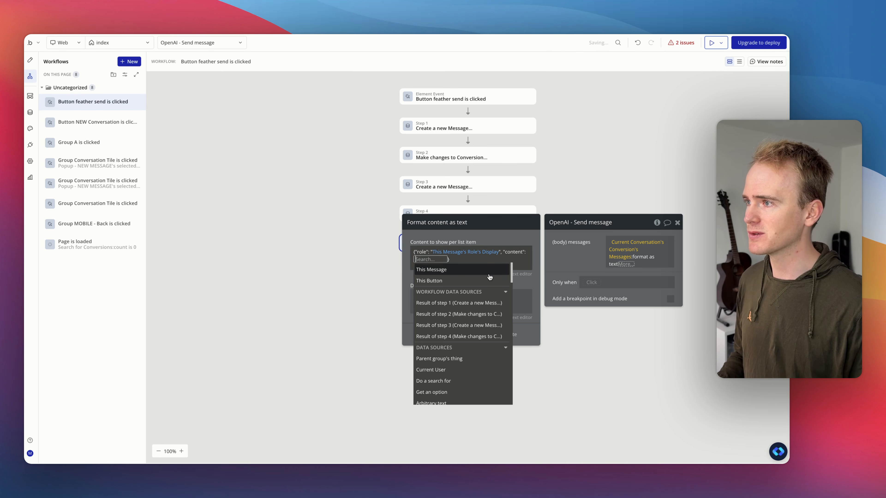
{"action": "left_click", "coordinate": [462, 275]}
{"action": "left_click", "coordinate": [460, 313]}
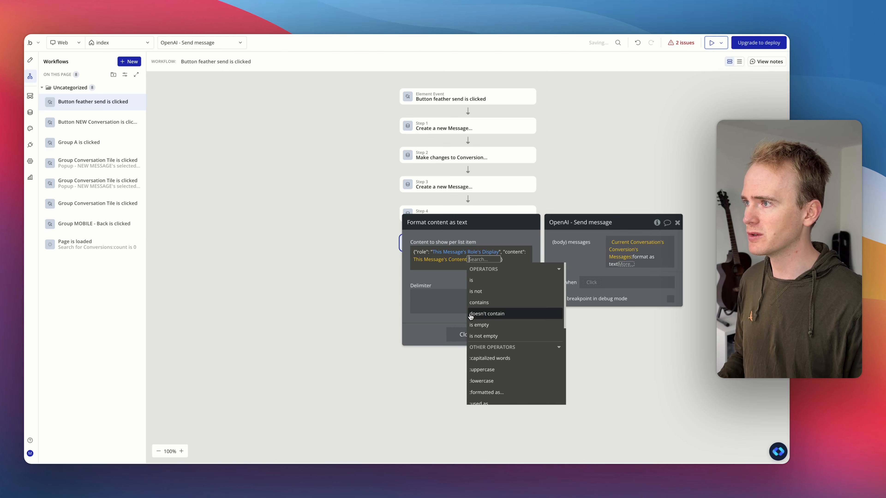
{"action": "type", "text": "js"}
{"action": "left_click", "coordinate": [489, 280]}
{"action": "left_click", "coordinate": [497, 241]}
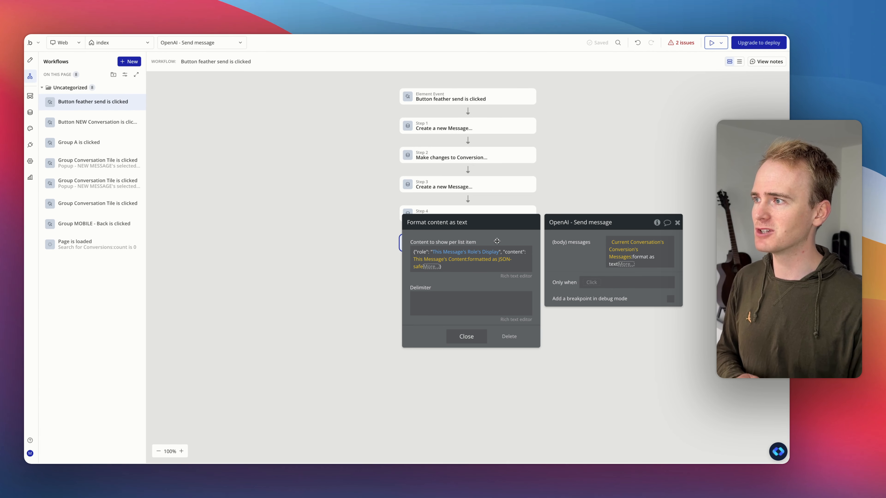
Step: Set the list delimiter to a comma and close the format-as-text editor
{"action": "left_click", "coordinate": [468, 303]}
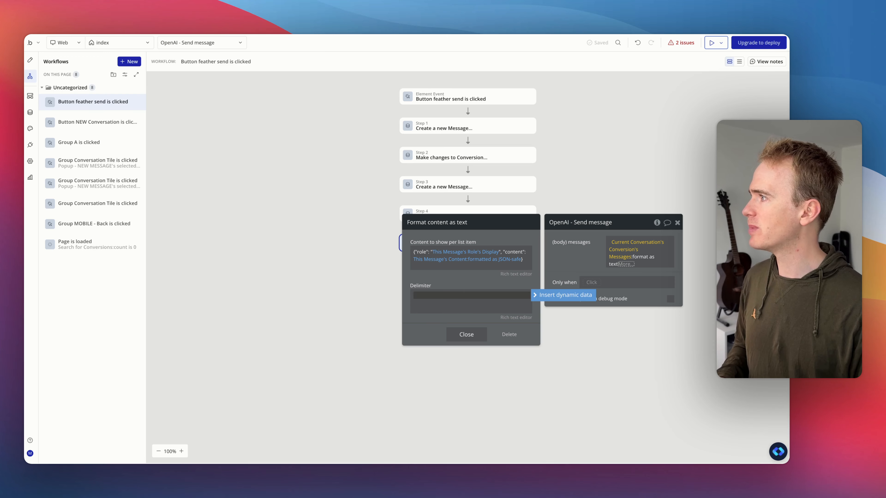
{"action": "key", "text": "ctrl+Tab"}
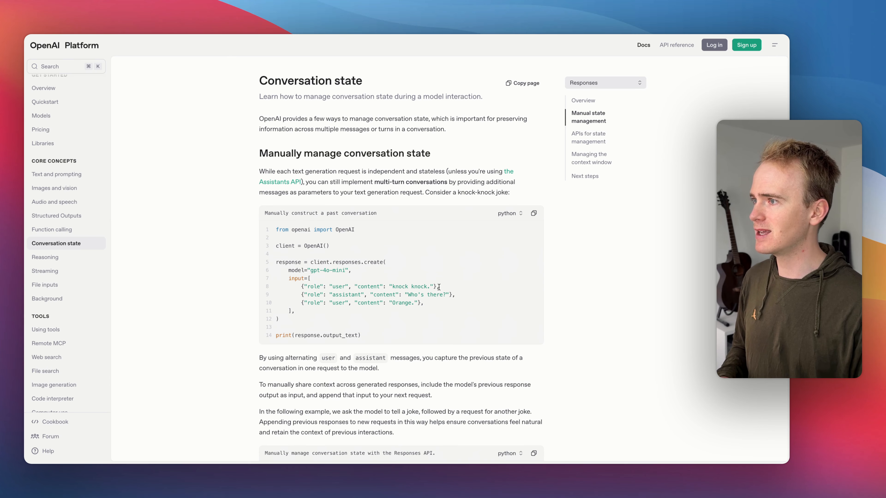
{"action": "key", "text": "ctrl+Tab"}
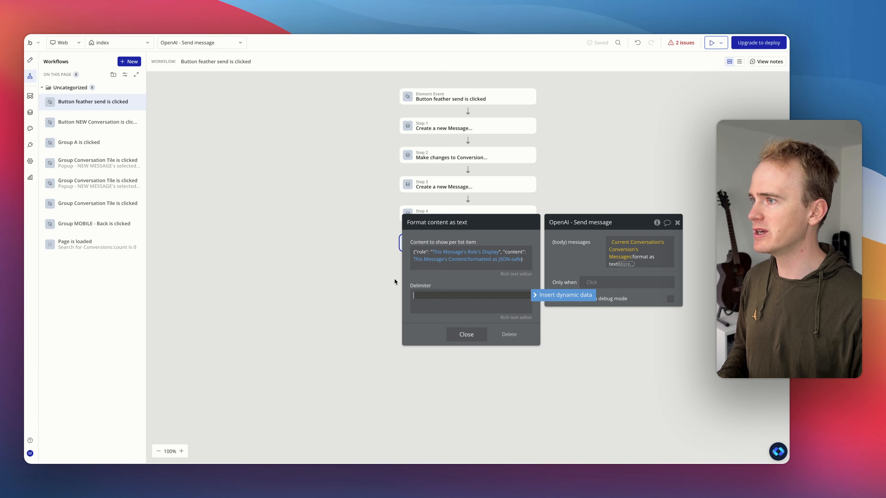
{"action": "type", "text": ","}
{"action": "double_click", "coordinate": [472, 308]}
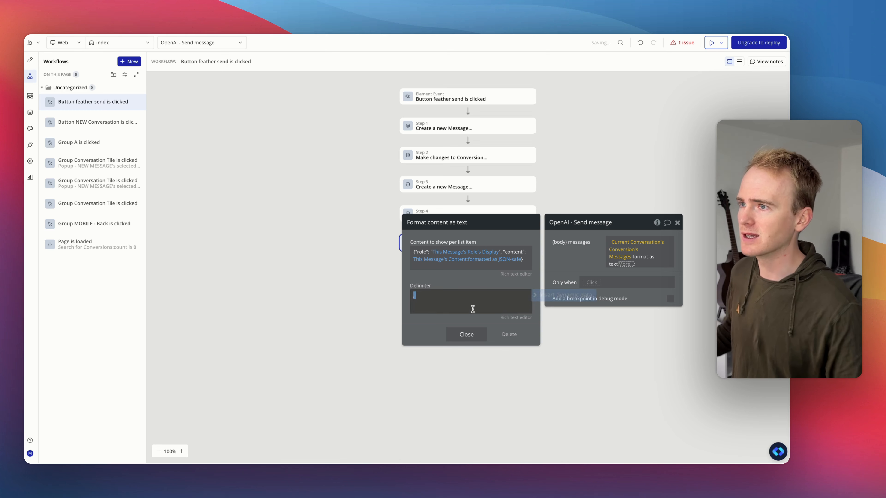
{"action": "left_click", "coordinate": [471, 333]}
{"action": "left_click", "coordinate": [576, 256]}
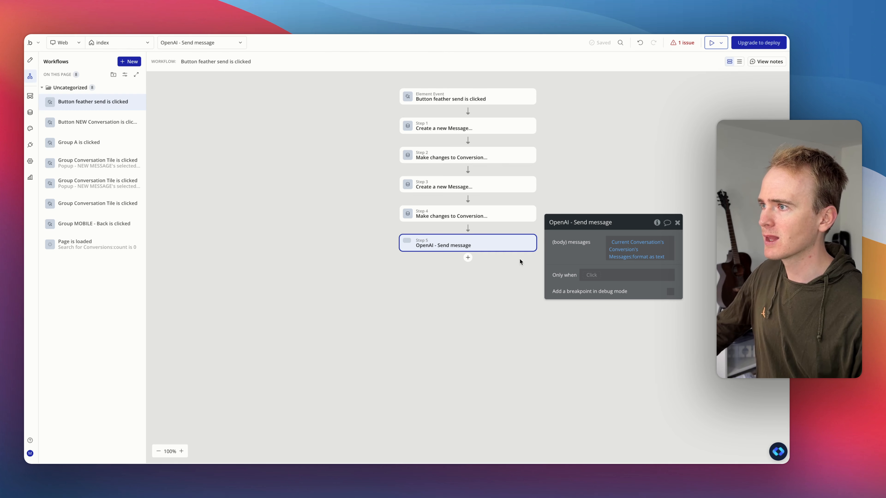
{"action": "left_click", "coordinate": [467, 258]}
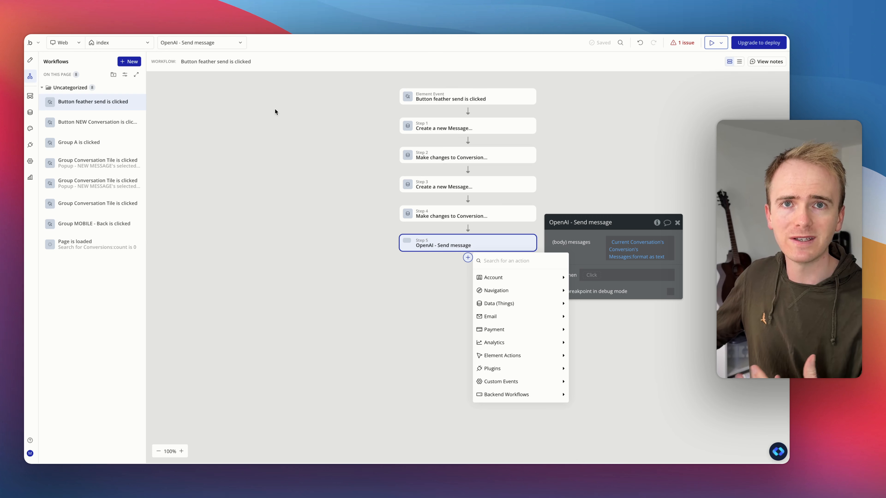
Step: Return to the page design editor, inspect the conversation elements, and reload the editor
{"action": "left_click", "coordinate": [31, 61]}
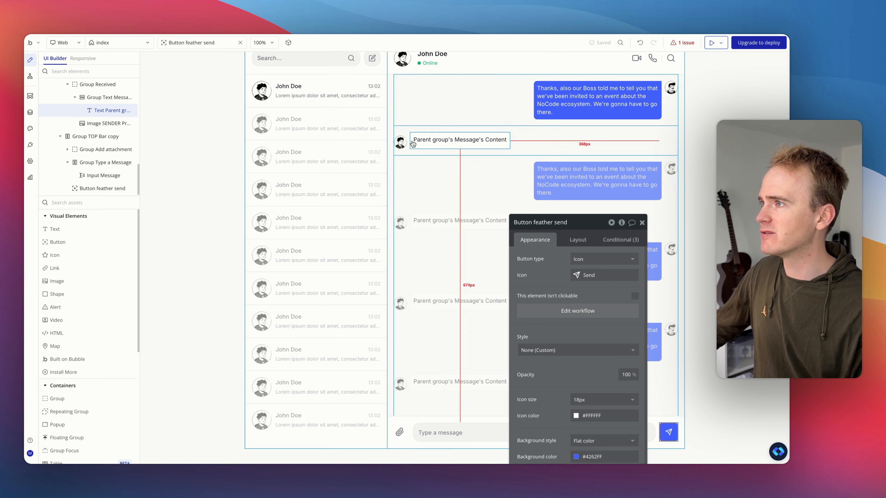
{"action": "left_click", "coordinate": [390, 182]}
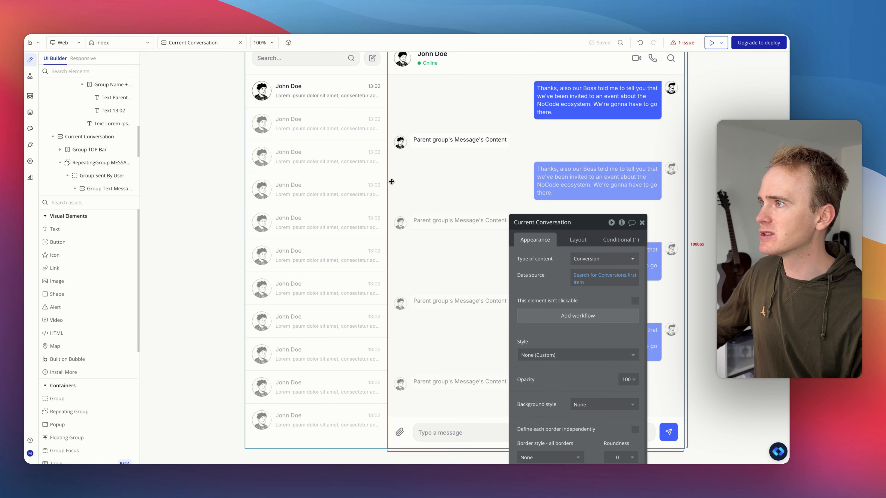
{"action": "scroll", "coordinate": [84, 154], "scroll_direction": "down", "scroll_amount": 5}
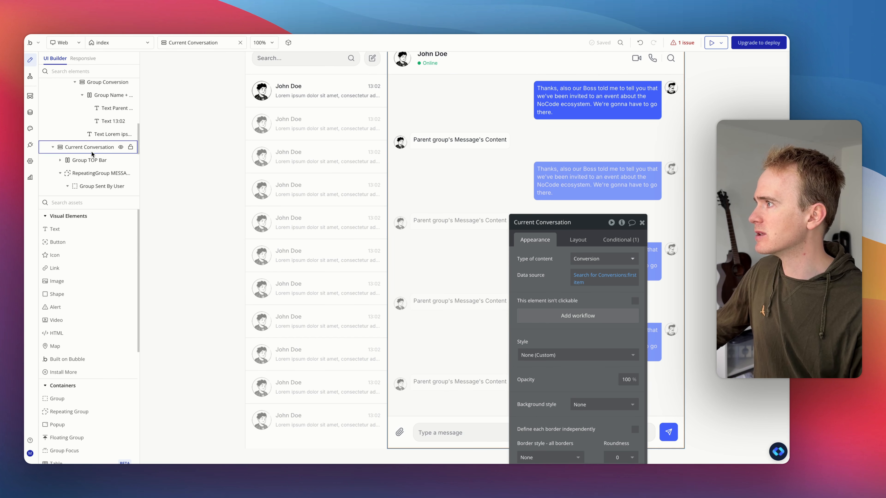
{"action": "scroll", "coordinate": [85, 154], "scroll_direction": "up", "scroll_amount": 2}
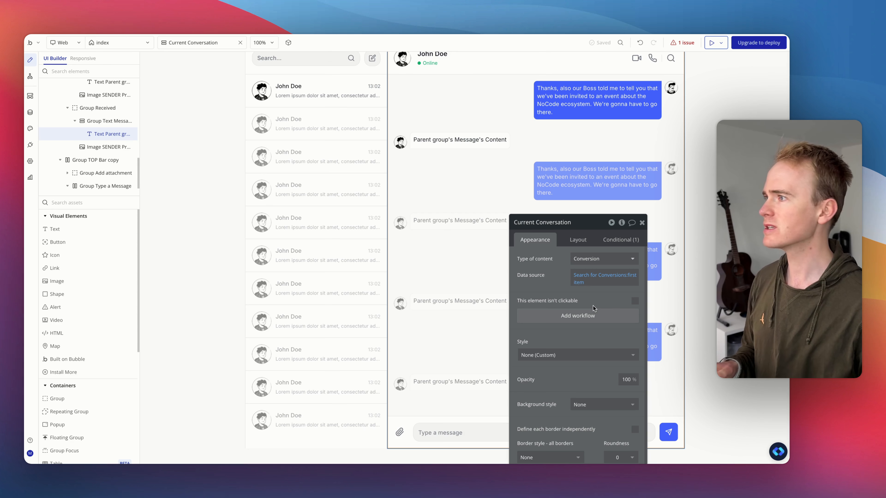
{"action": "left_click", "coordinate": [232, 194]}
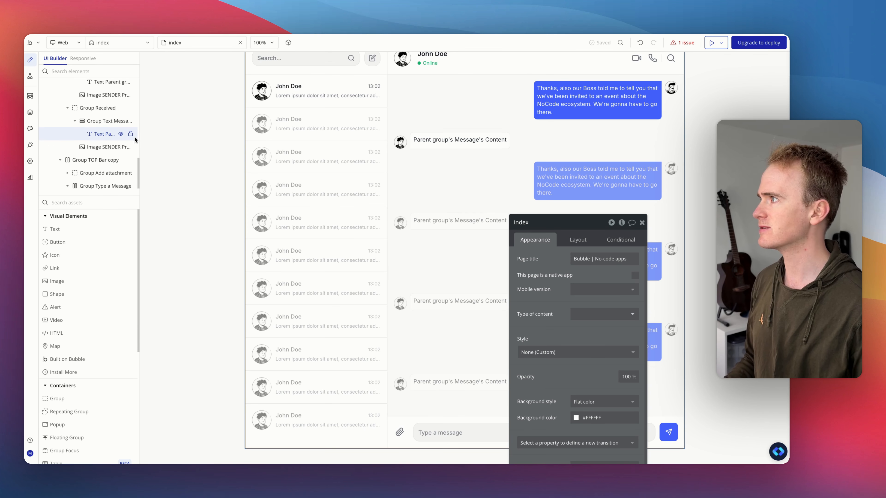
{"action": "key", "text": "super+r"}
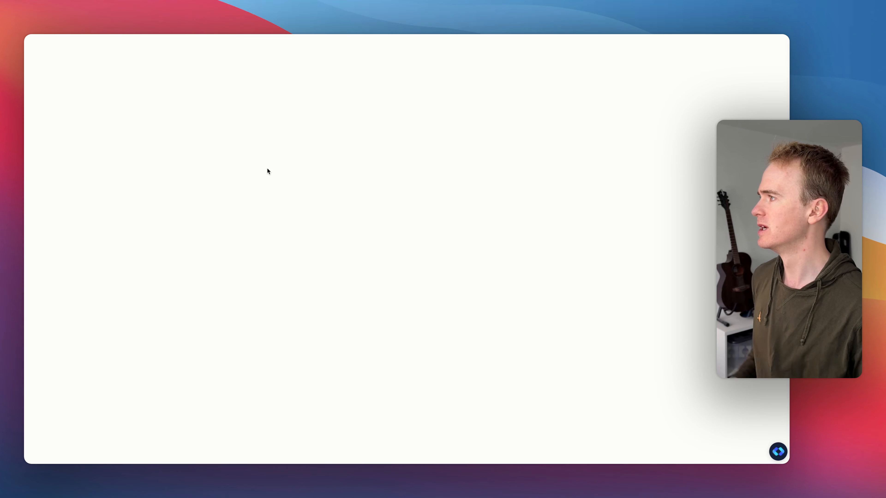
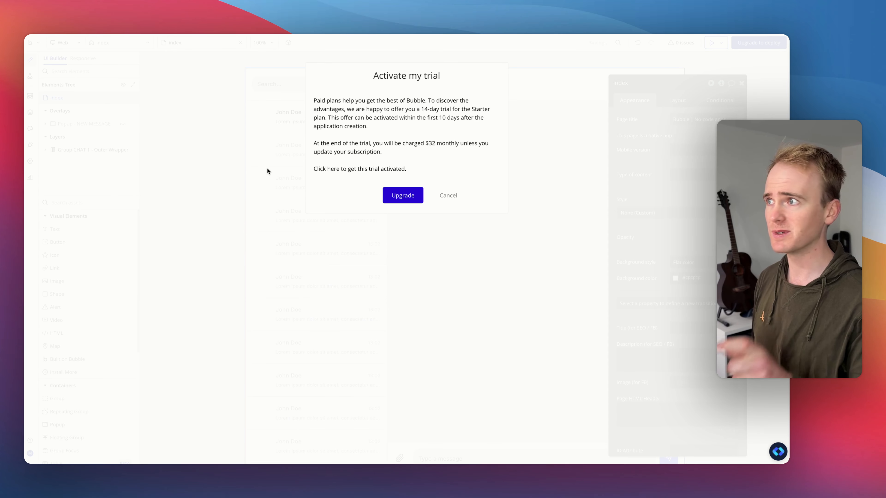
Step: Dismiss the trial offer and reveal the conversation's top bar and messages repeating group in the elements tree
{"action": "left_click", "coordinate": [446, 196]}
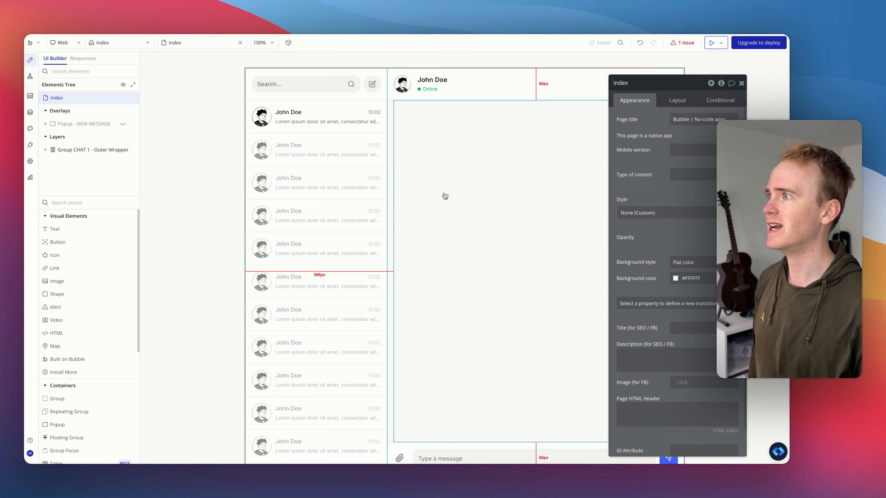
{"action": "left_click", "coordinate": [444, 194]}
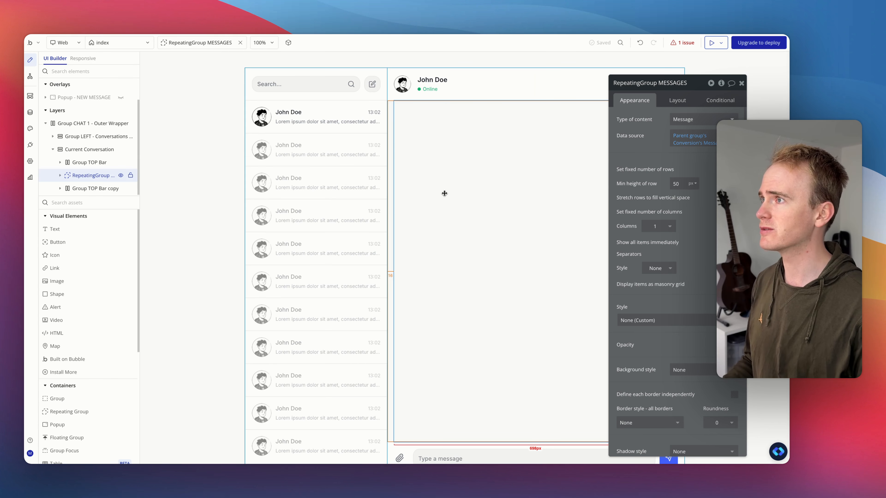
{"action": "left_click", "coordinate": [60, 175]}
{"action": "left_click", "coordinate": [121, 162]}
{"action": "left_click", "coordinate": [120, 175]}
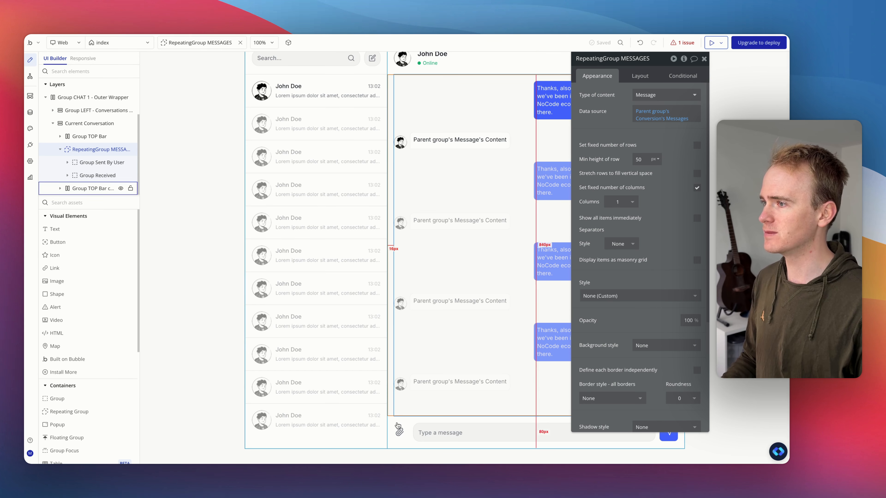
Step: Set the bottom message-input bar group's type of content to text stream
{"action": "left_click", "coordinate": [394, 421]}
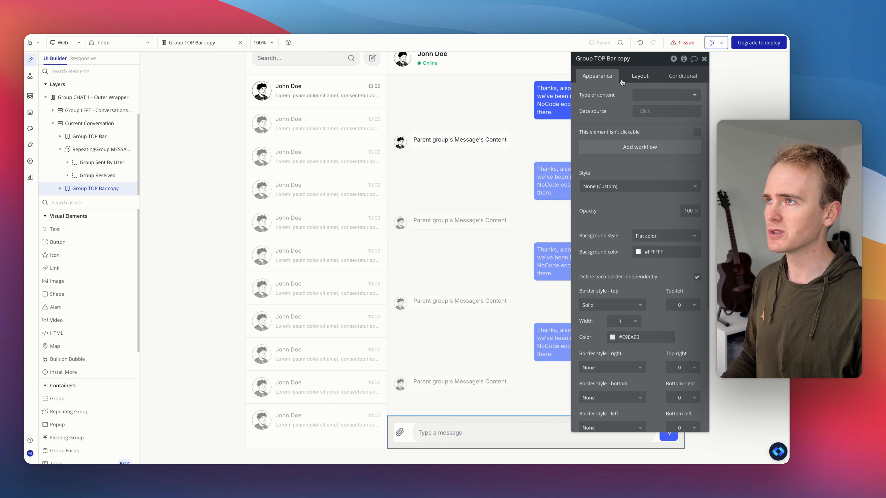
{"action": "left_click", "coordinate": [653, 94]}
{"action": "type", "text": "stre"}
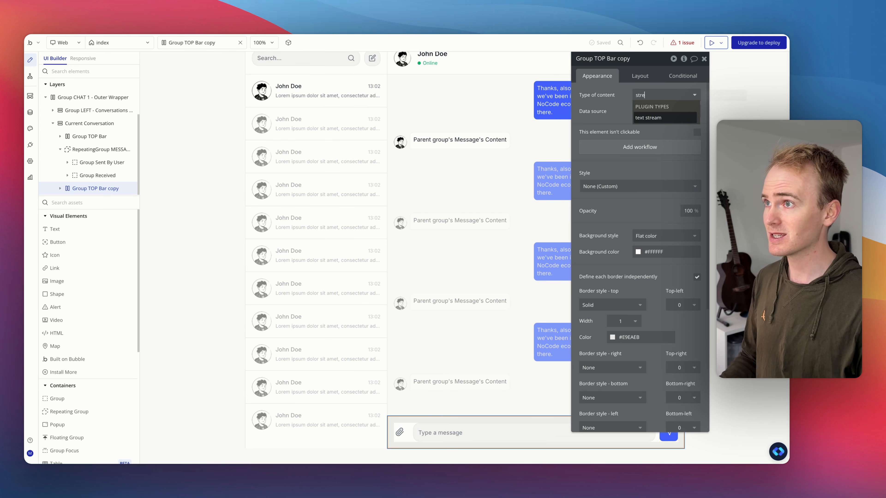
{"action": "left_click", "coordinate": [657, 118]}
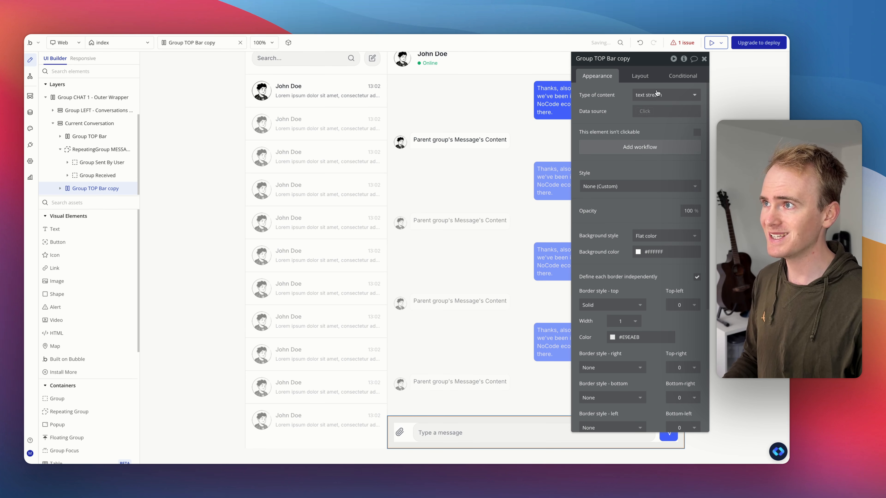
Step: Add a Display data in a group/popup action after the OpenAI send message step in the send button's workflow
{"action": "left_click", "coordinate": [30, 144]}
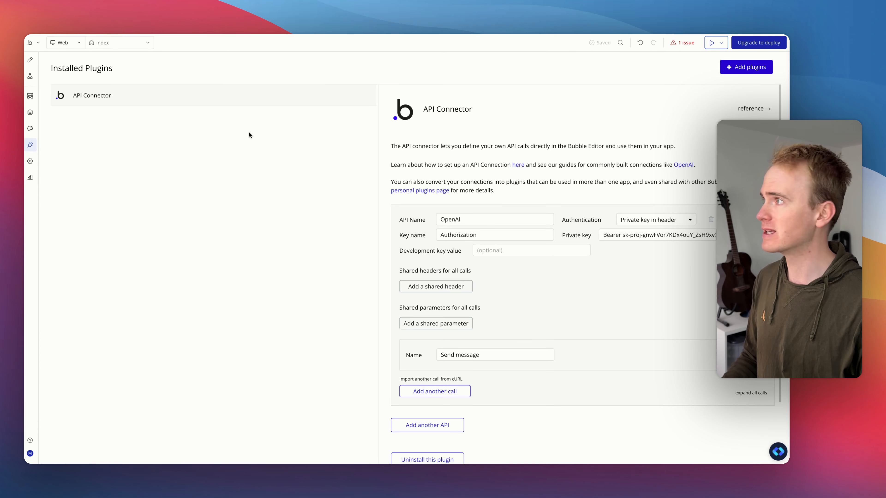
{"action": "left_click", "coordinate": [31, 61]}
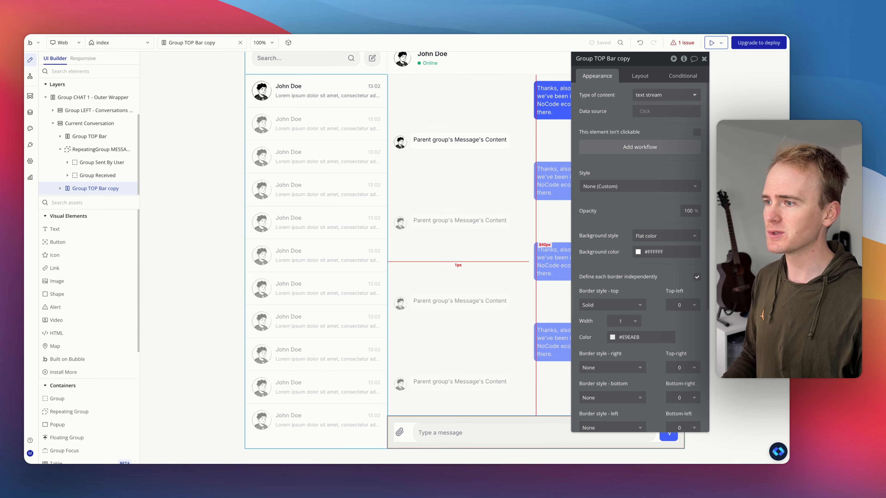
{"action": "left_click", "coordinate": [669, 437]}
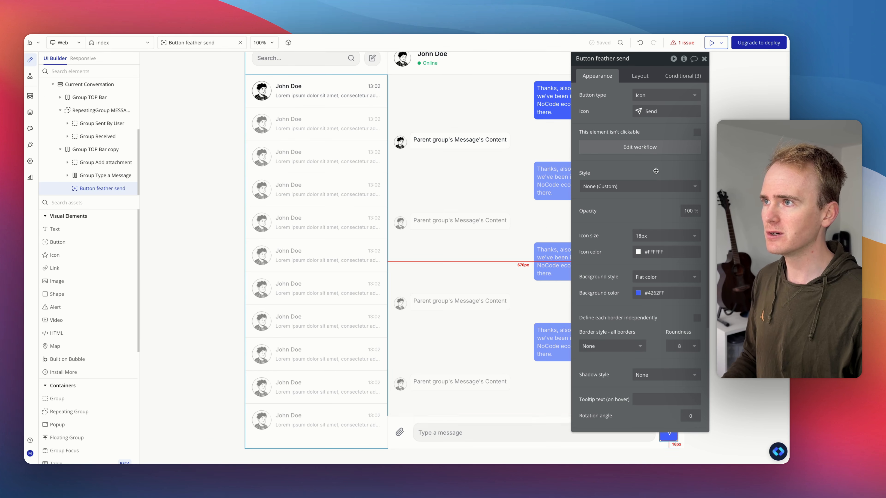
{"action": "left_click", "coordinate": [635, 149]}
{"action": "left_click", "coordinate": [468, 259]}
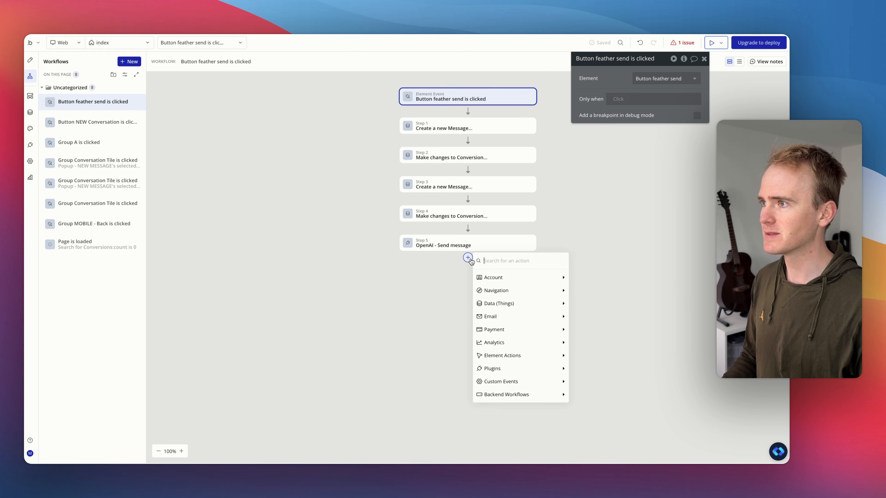
{"action": "type", "text": "dis"}
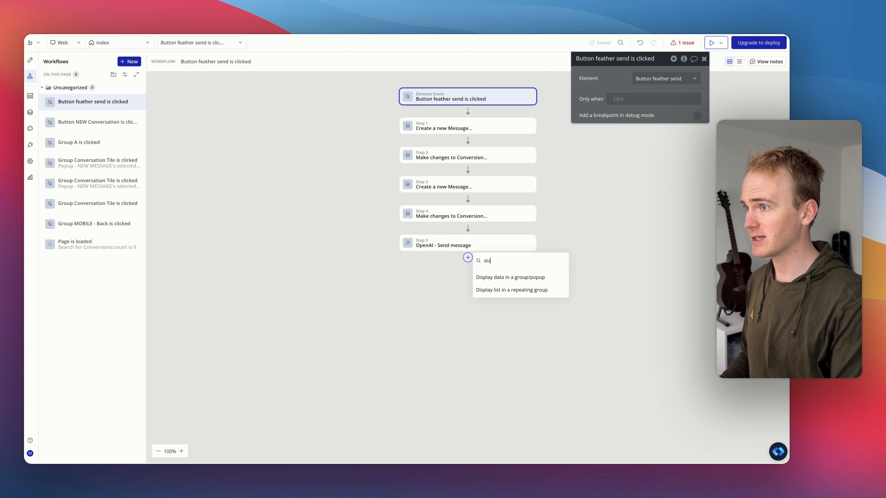
{"action": "left_click", "coordinate": [503, 279]}
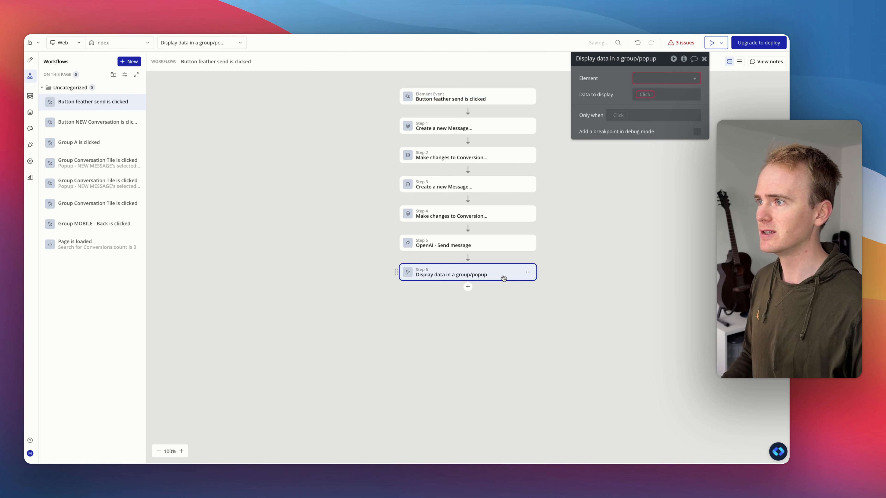
Step: Try to select the text-stream group as the display action's element
{"action": "left_click", "coordinate": [674, 77]}
{"action": "type", "text": "str"}
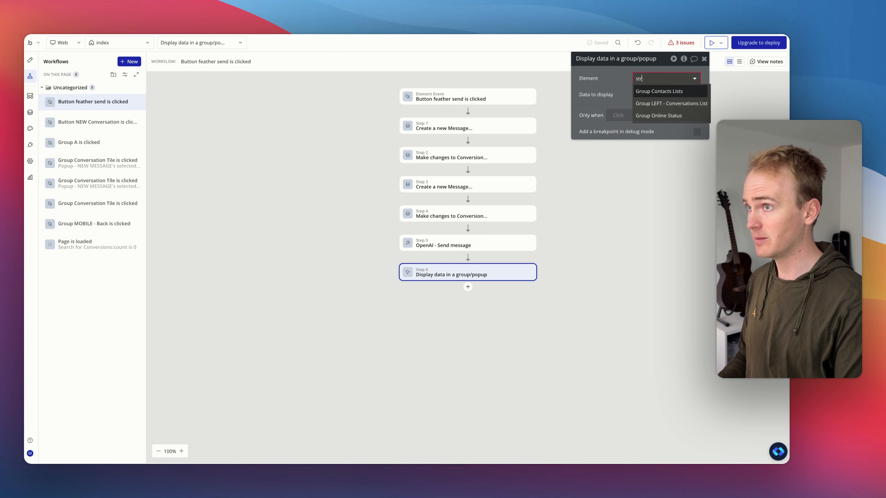
{"action": "type", "text": "ea"}
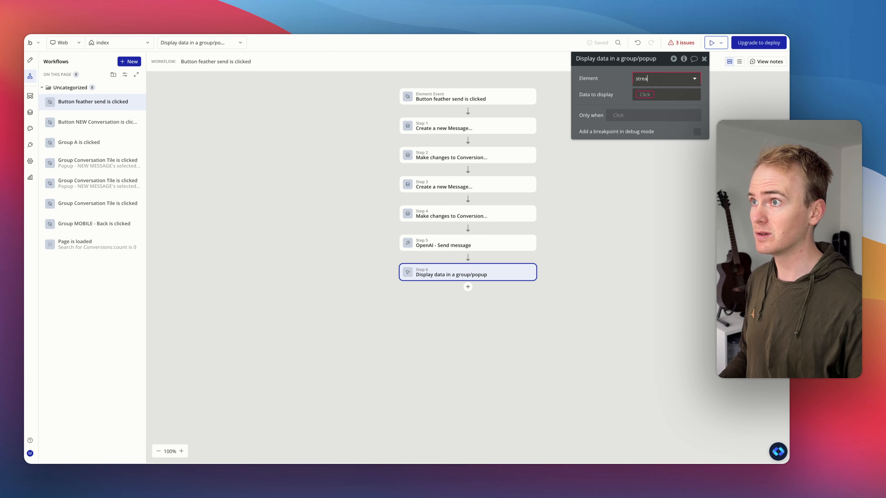
Step: Rename the bottom bar group to Stream data here
{"action": "left_click", "coordinate": [31, 62]}
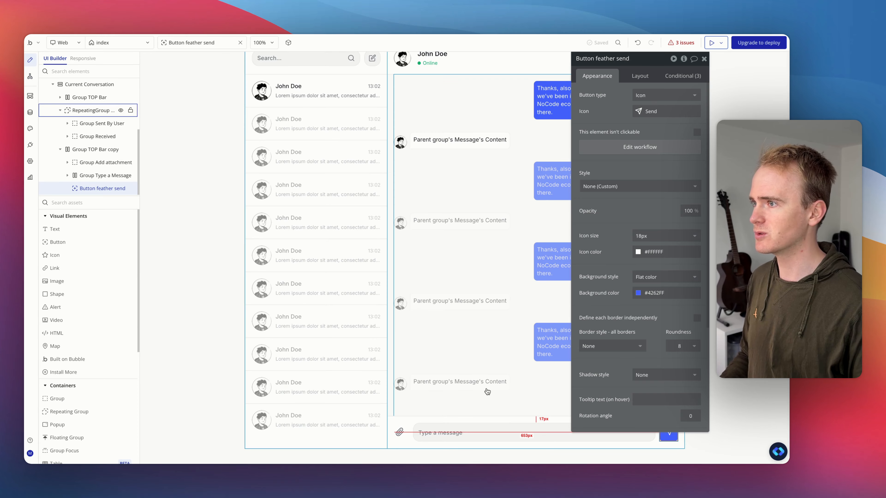
{"action": "left_click", "coordinate": [662, 59]}
{"action": "type", "text": "Stream d"}
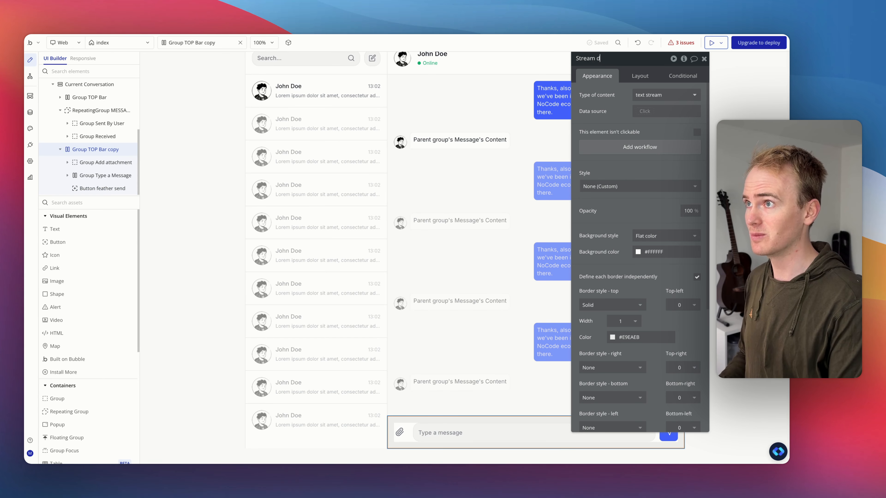
{"action": "type", "text": "ata here"}
{"action": "key", "text": "Return"}
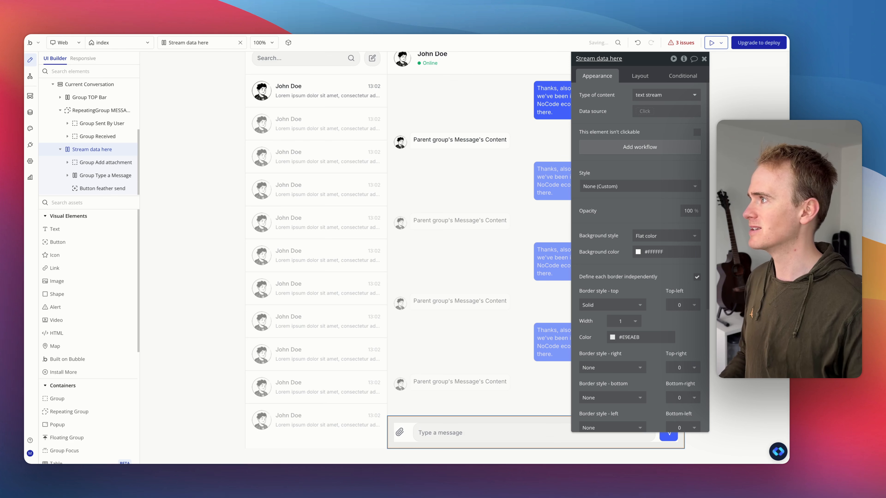
Step: Set the display action's element to Stream data here and its data to Result of step 5's text stream
{"action": "left_click", "coordinate": [30, 76]}
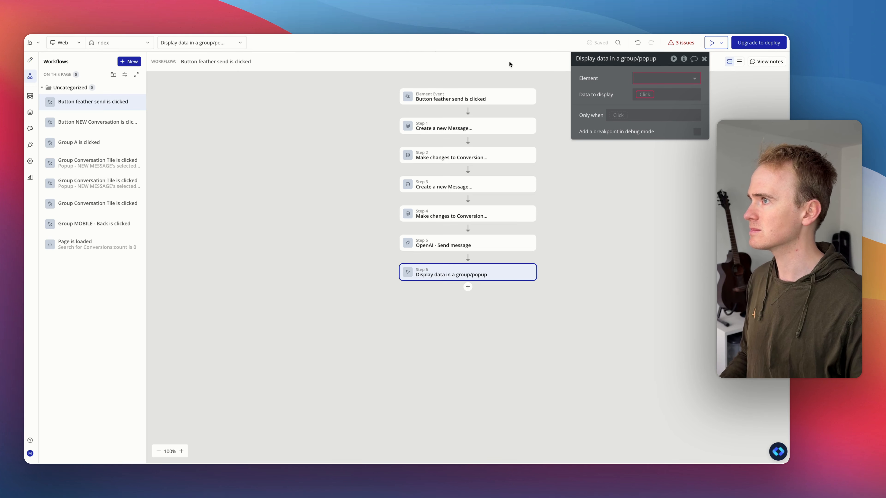
{"action": "left_click", "coordinate": [658, 78]}
{"action": "type", "text": "strea"}
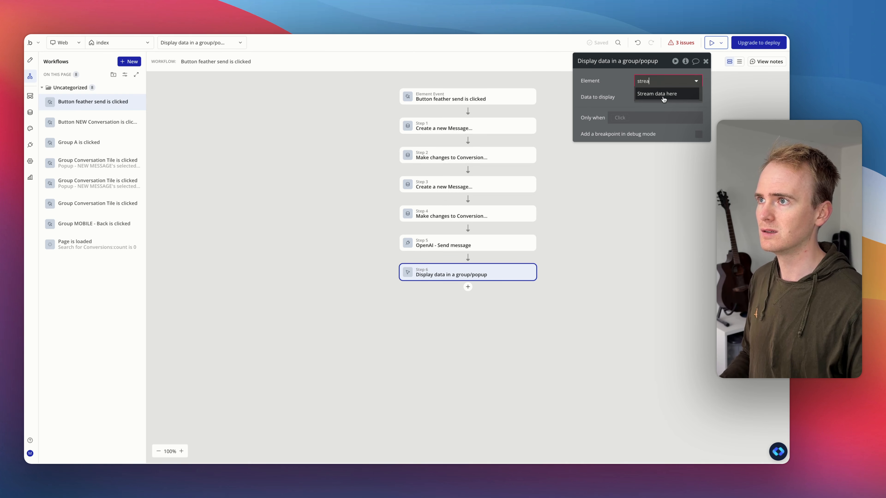
{"action": "left_click", "coordinate": [663, 98]}
{"action": "left_click", "coordinate": [652, 99]}
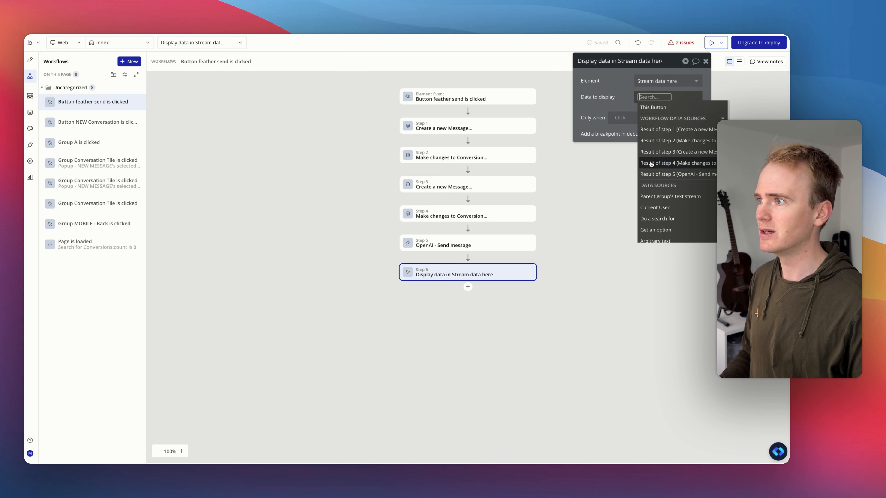
{"action": "left_click", "coordinate": [668, 174]}
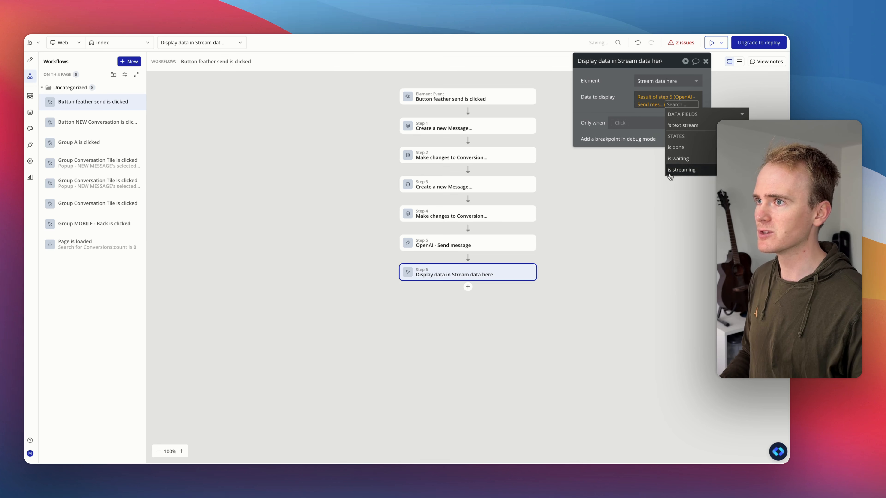
{"action": "left_click", "coordinate": [697, 125]}
{"action": "left_click", "coordinate": [662, 109]}
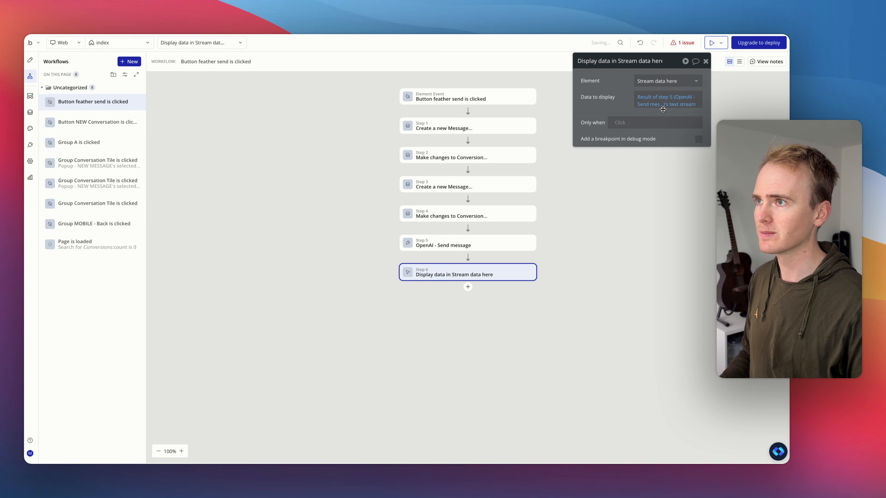
{"action": "left_click", "coordinate": [662, 109]}
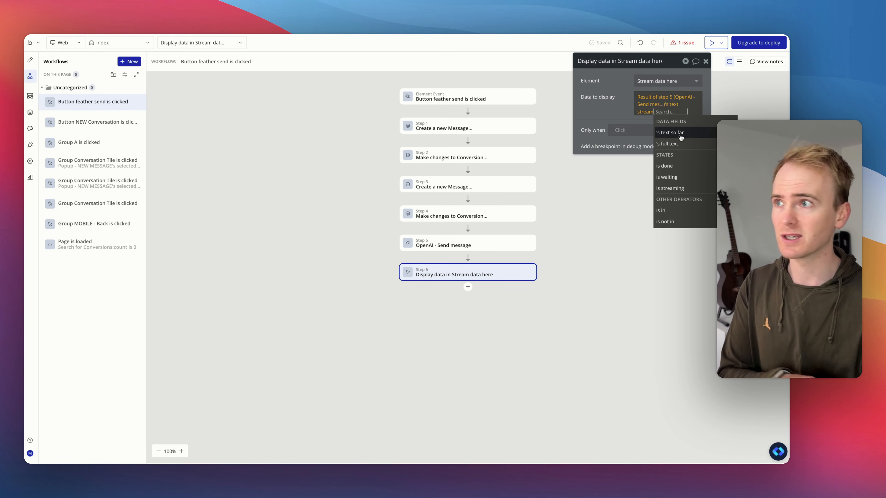
{"action": "left_click", "coordinate": [627, 115]}
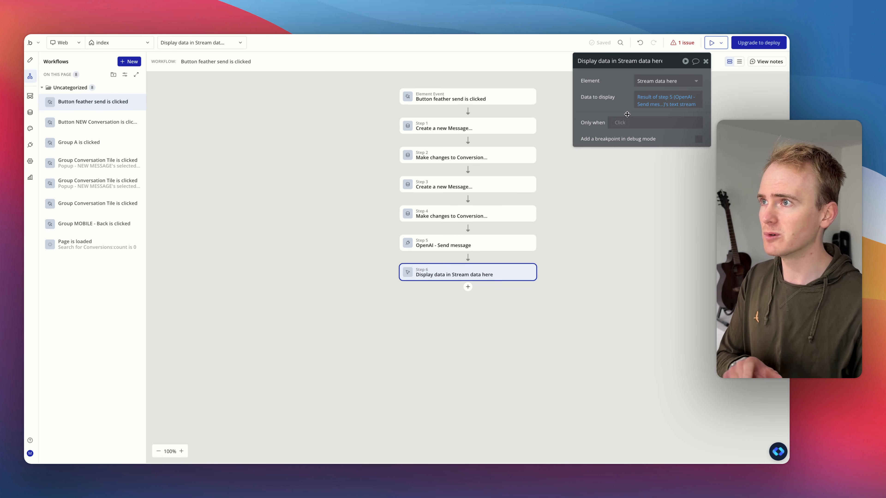
Step: Add a new conditional to the received message's text element in the messages repeating group and open its When expression
{"action": "left_click", "coordinate": [34, 65]}
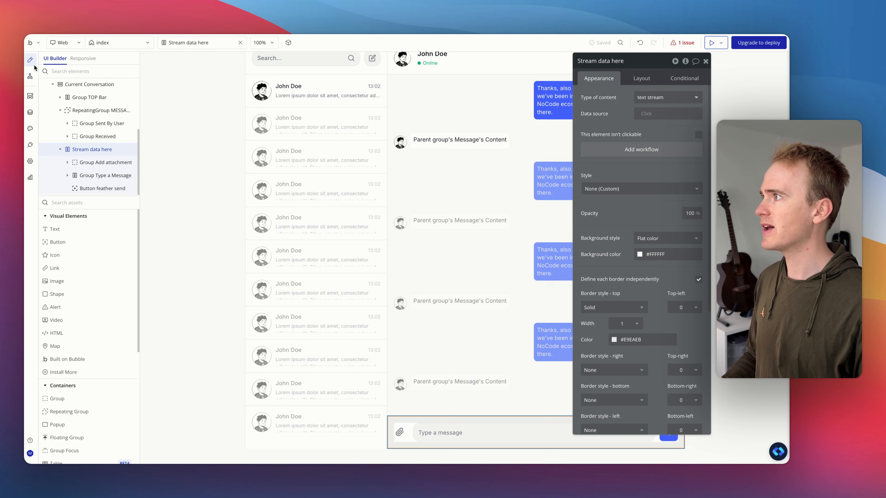
{"action": "left_click", "coordinate": [480, 374]}
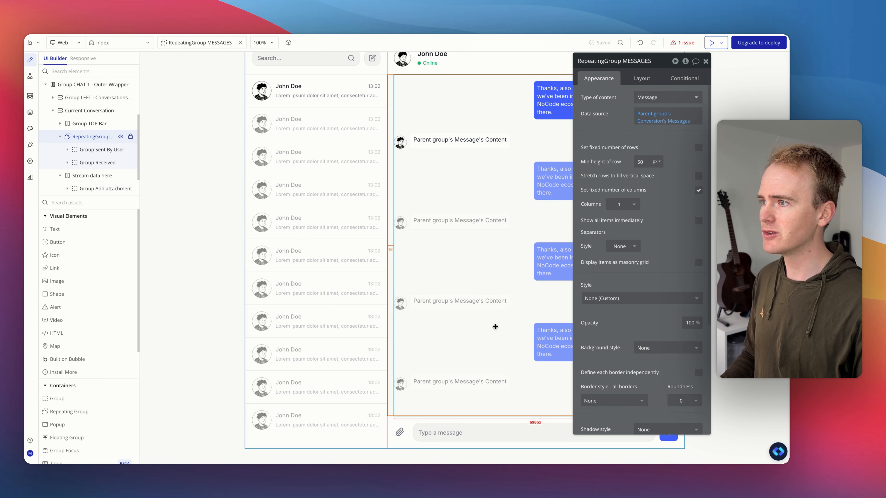
{"action": "left_click", "coordinate": [461, 149]}
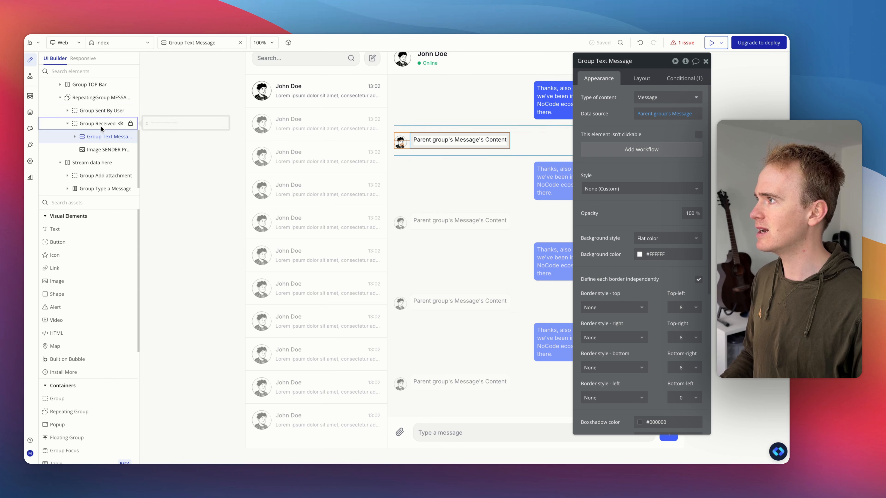
{"action": "left_click", "coordinate": [89, 126]}
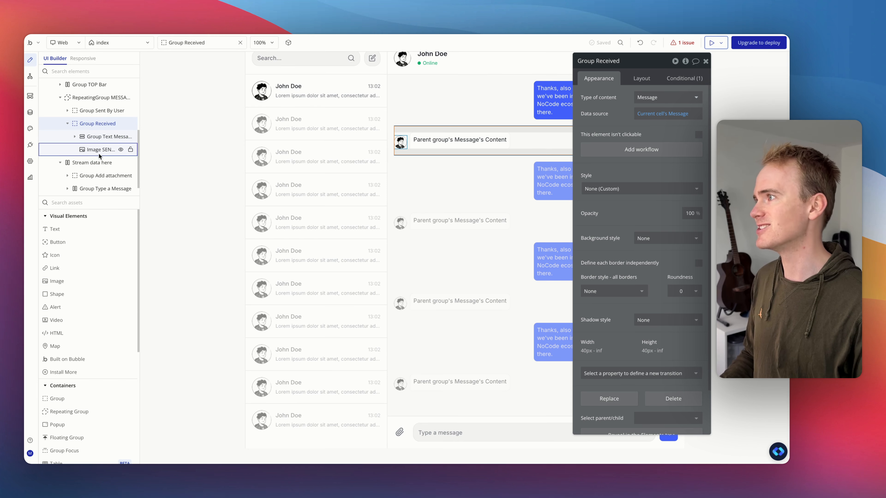
{"action": "left_click", "coordinate": [432, 140]}
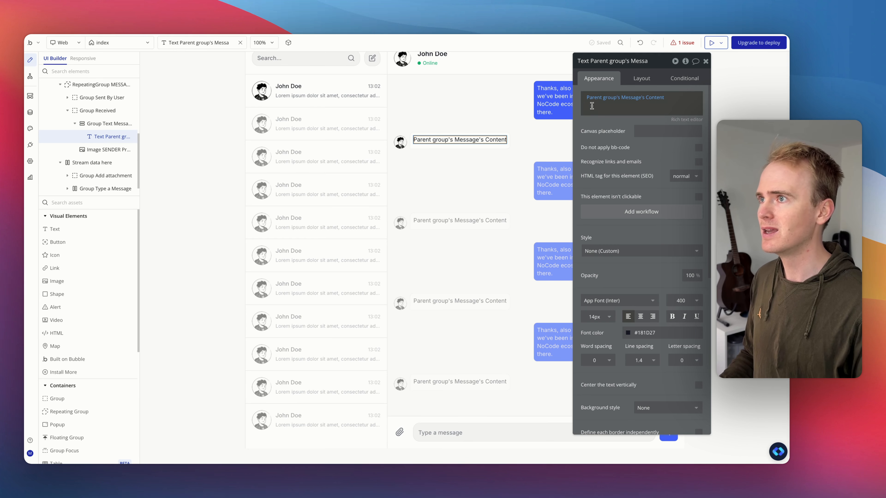
{"action": "left_click", "coordinate": [680, 81]}
{"action": "left_click", "coordinate": [648, 101]}
{"action": "left_click", "coordinate": [611, 101]}
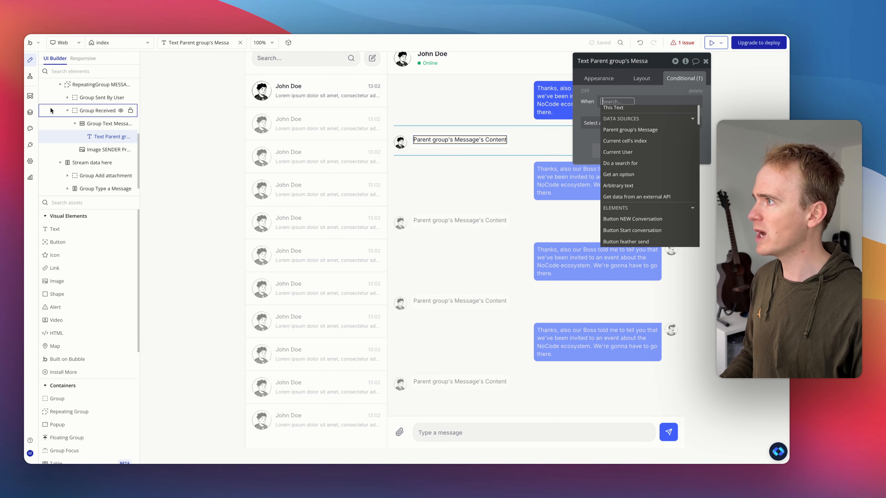
Step: Add a yes / no field named is streaming to the Message data type
{"action": "left_click", "coordinate": [30, 112]}
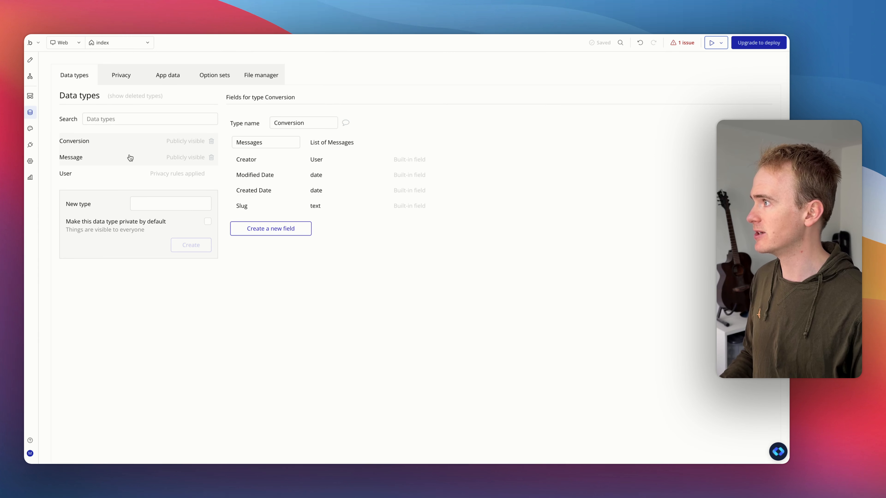
{"action": "left_click", "coordinate": [130, 158]}
{"action": "left_click", "coordinate": [296, 247]}
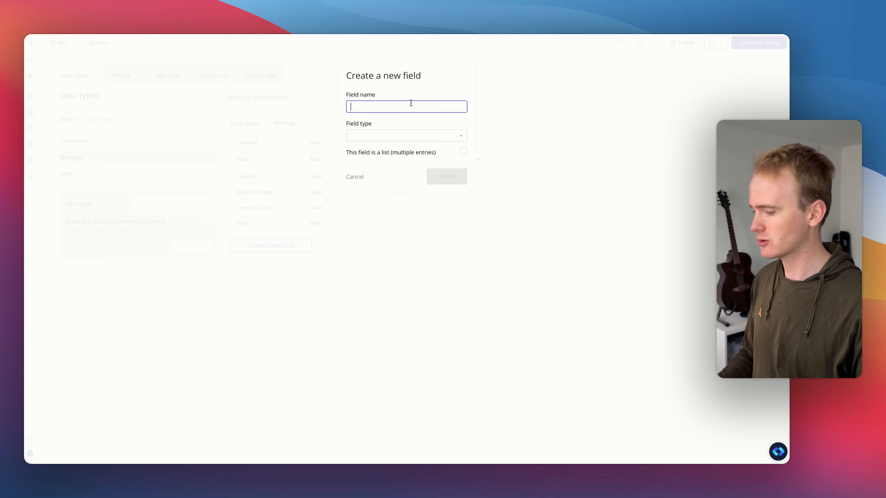
{"action": "type", "text": "Ste"}
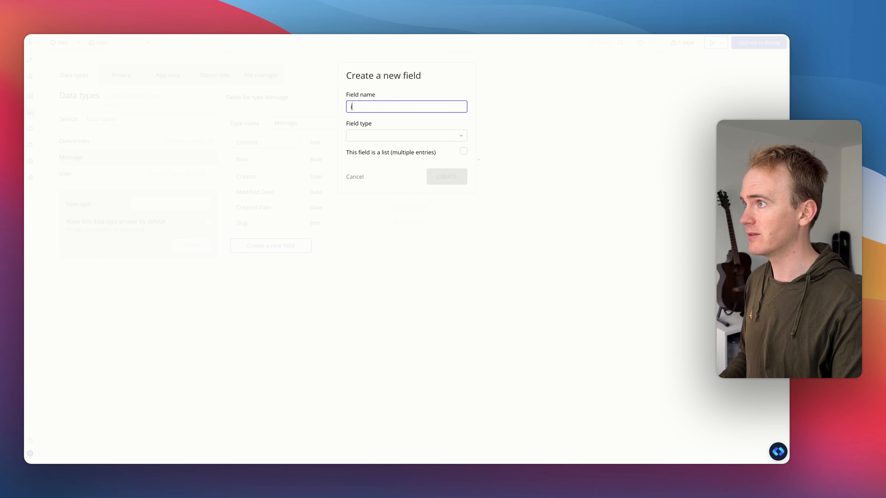
{"action": "type", "text": "aming"}
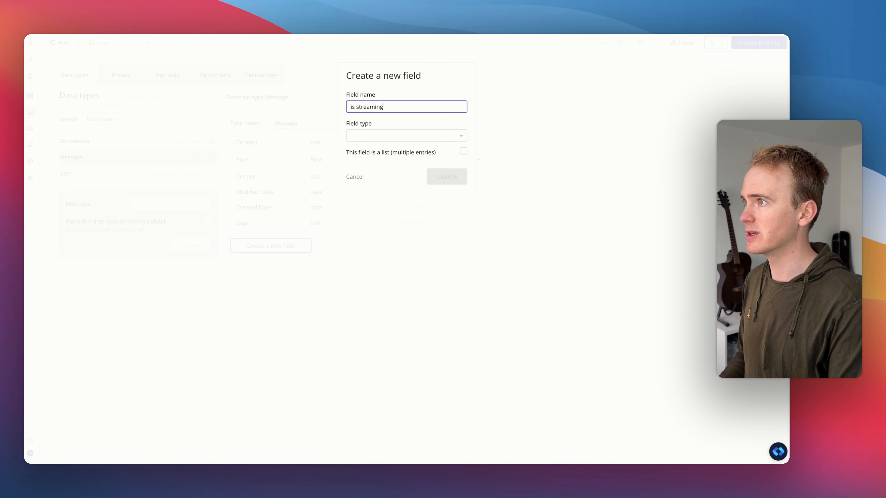
{"action": "left_click", "coordinate": [409, 140]}
{"action": "type", "text": "yes"}
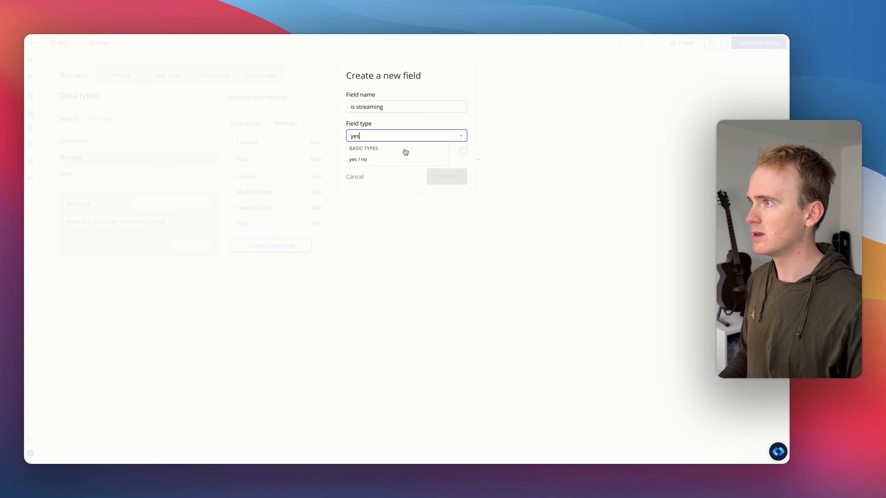
{"action": "left_click", "coordinate": [403, 160]}
{"action": "left_click", "coordinate": [454, 175]}
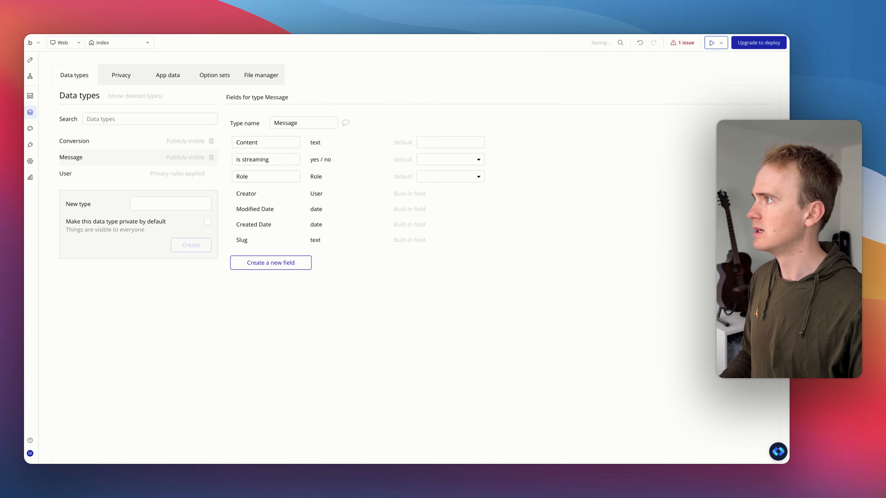
Step: Make the received message text's condition When Parent group's Message's is streaming is yes, changing its Text property
{"action": "left_click", "coordinate": [30, 60]}
{"action": "left_click", "coordinate": [638, 103]}
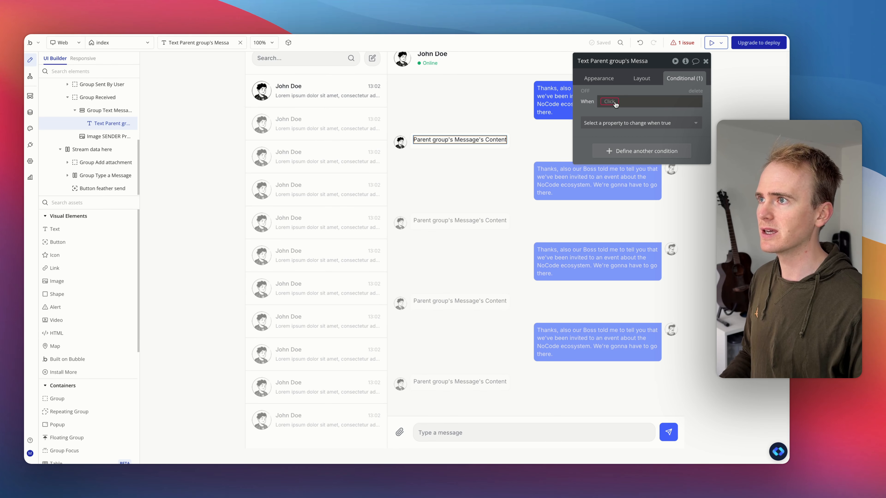
{"action": "left_click", "coordinate": [640, 134]}
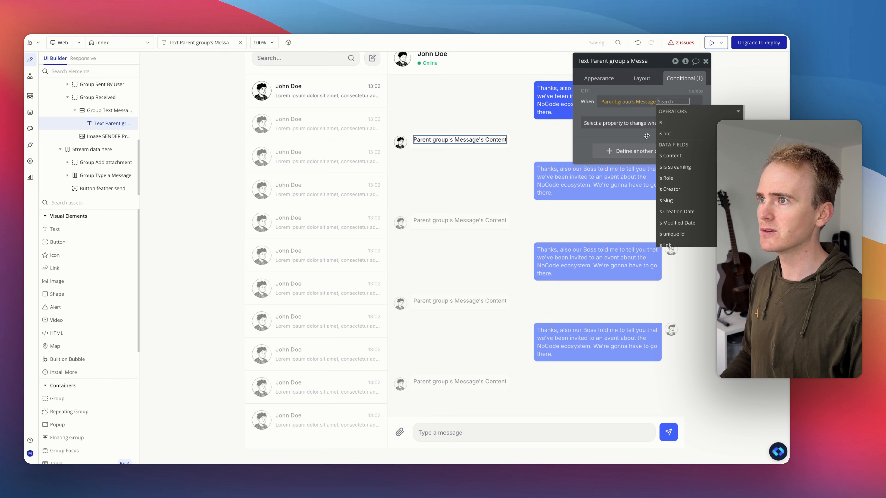
{"action": "left_click", "coordinate": [672, 168]}
{"action": "left_click", "coordinate": [652, 129]}
{"action": "left_click", "coordinate": [597, 128]}
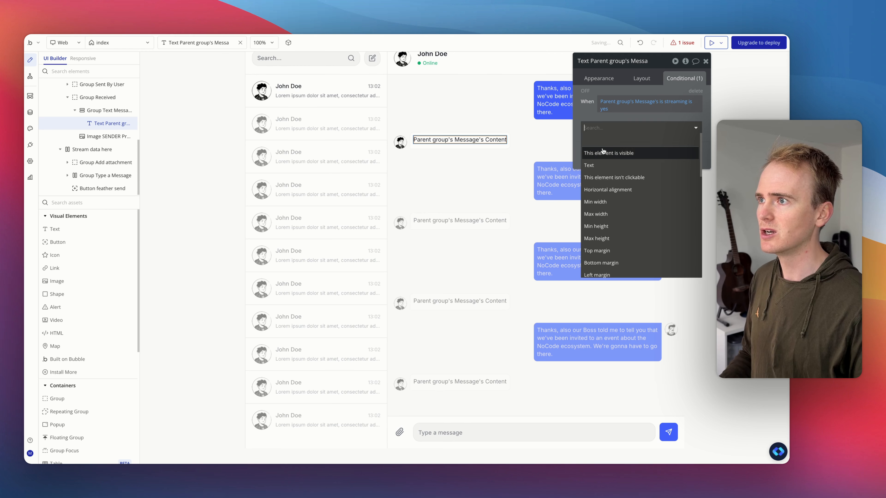
{"action": "left_click", "coordinate": [608, 165]}
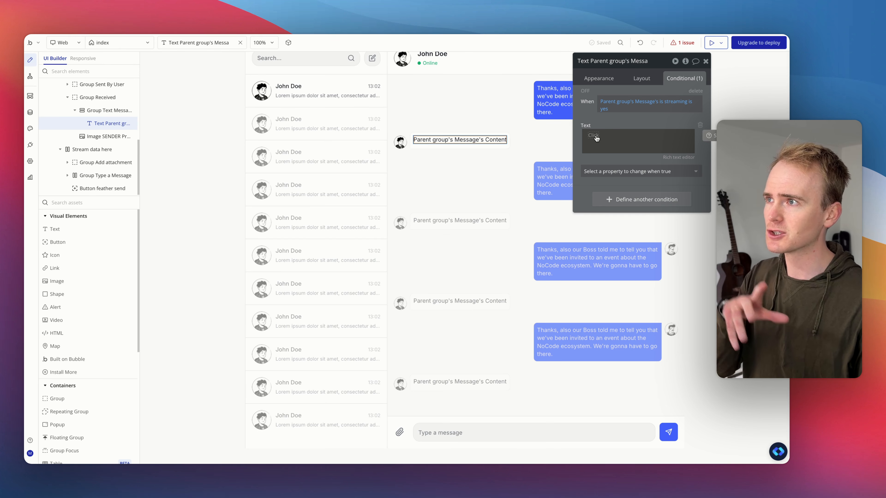
Step: Set the conditional Text to Stream data here's text stream's text so far
{"action": "left_click", "coordinate": [407, 421]}
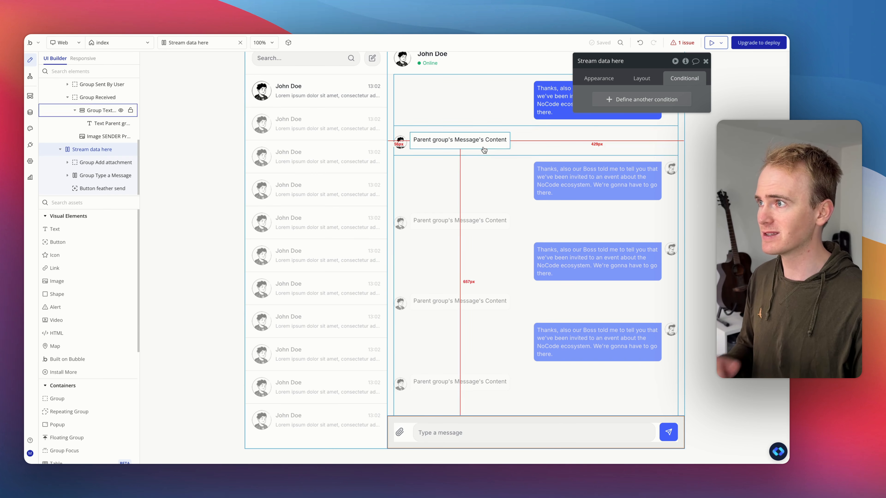
{"action": "left_click", "coordinate": [454, 140]}
{"action": "left_click", "coordinate": [598, 135]}
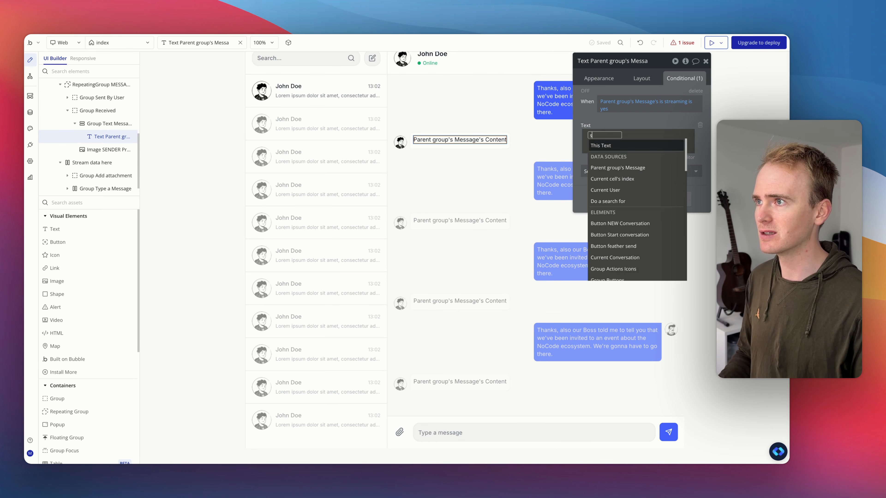
{"action": "type", "text": "str"}
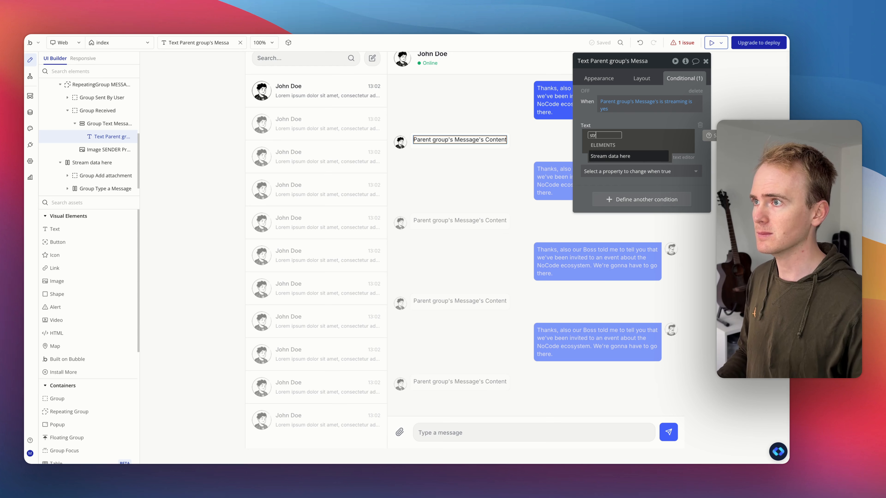
{"action": "left_click", "coordinate": [602, 157]}
{"action": "left_click", "coordinate": [645, 156]}
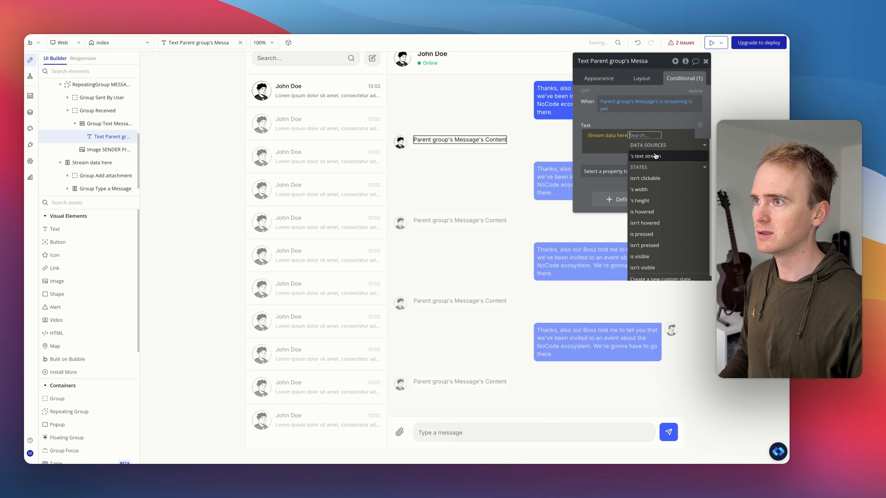
{"action": "left_click", "coordinate": [673, 155]}
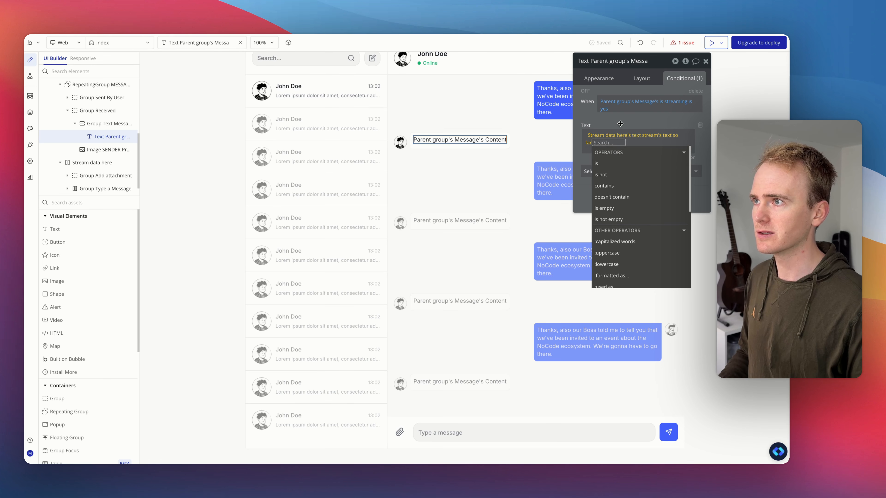
{"action": "left_click", "coordinate": [628, 126]}
Step: In the send button's workflow, set step 3's new Message field is streaming to yes
{"action": "left_click", "coordinate": [671, 420]}
{"action": "left_click", "coordinate": [675, 434]}
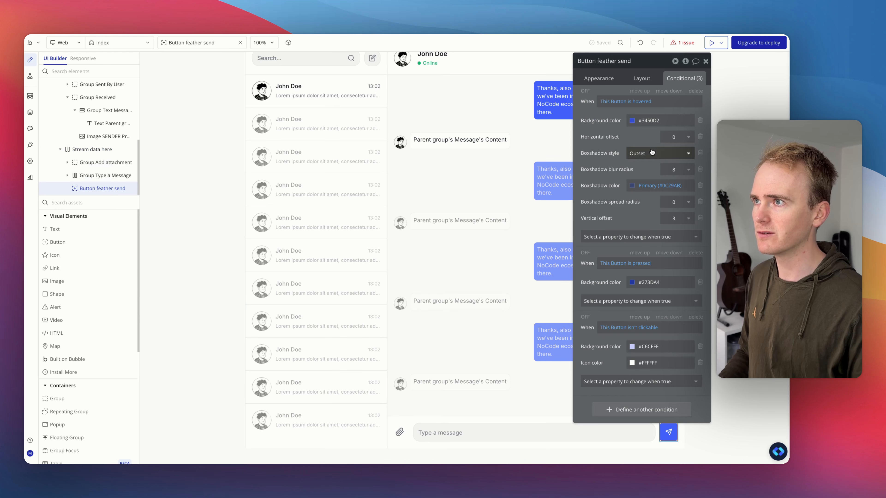
{"action": "left_click", "coordinate": [599, 77]}
{"action": "left_click", "coordinate": [641, 149]}
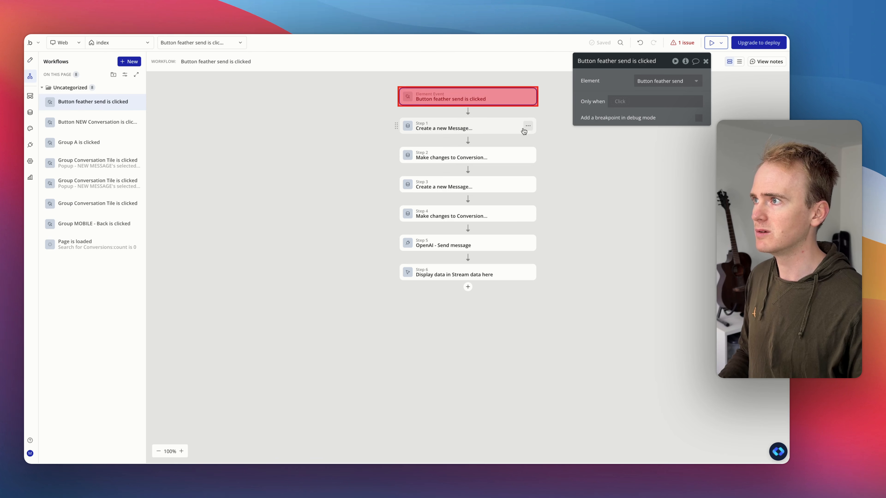
{"action": "left_click", "coordinate": [480, 190]}
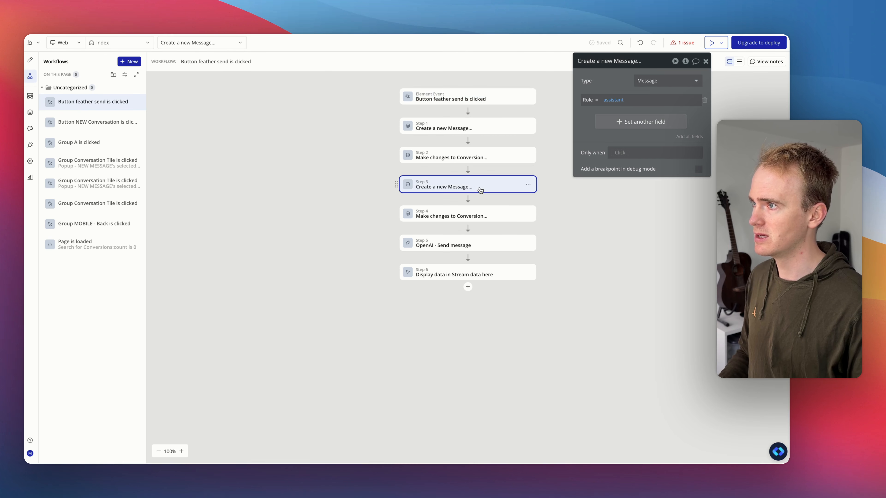
{"action": "left_click", "coordinate": [614, 122]}
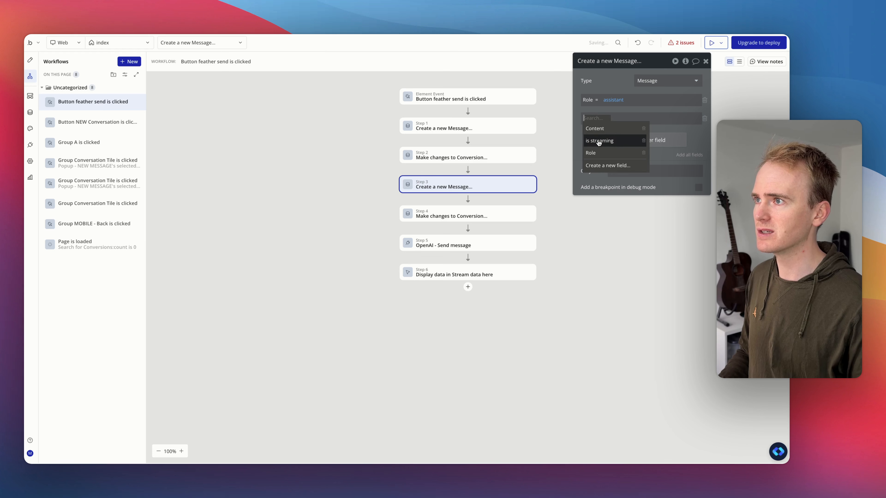
{"action": "left_click", "coordinate": [599, 143]}
{"action": "left_click", "coordinate": [626, 118]}
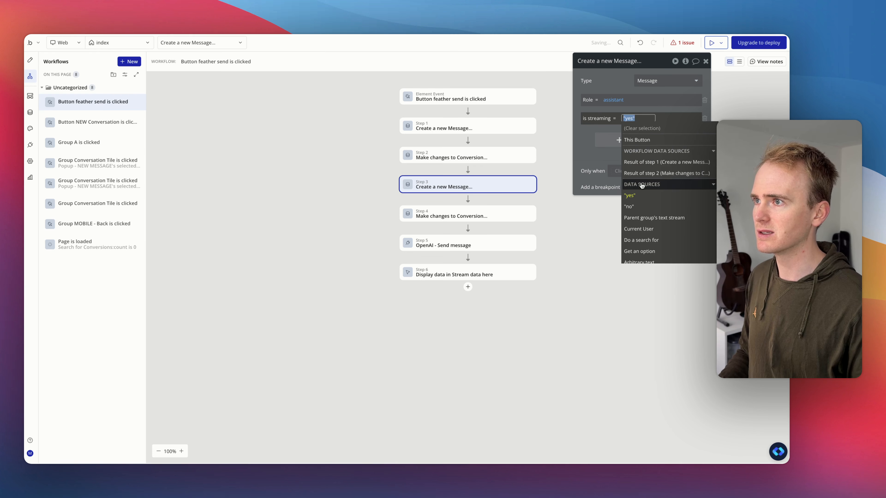
{"action": "left_click", "coordinate": [606, 83]}
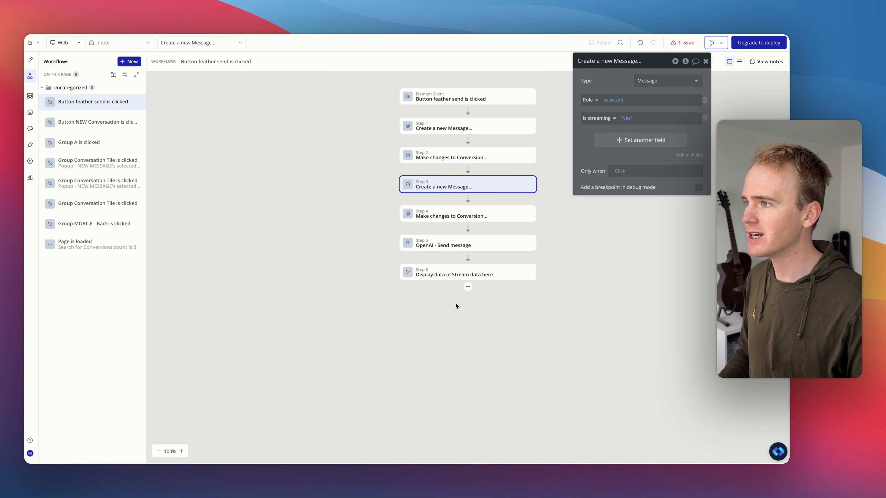
Step: Add a Make changes to thing step on Result of step 3, setting is streaming to no
{"action": "left_click", "coordinate": [467, 287]}
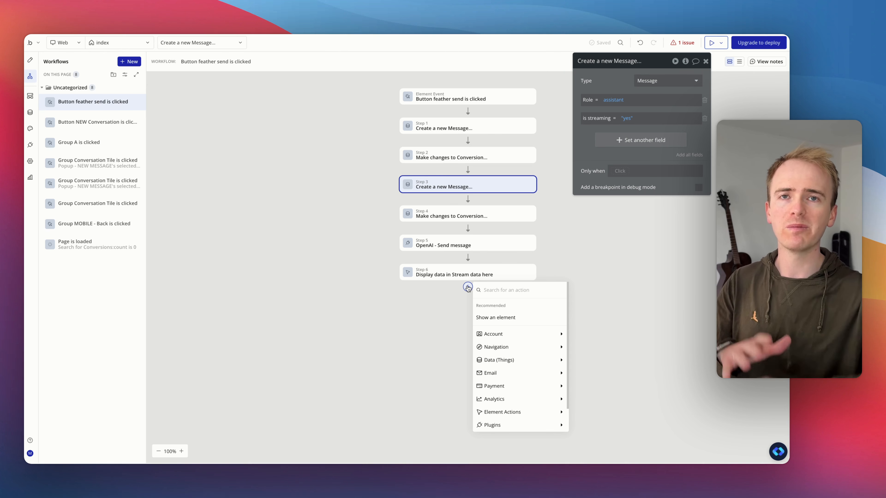
{"action": "type", "text": "mak"}
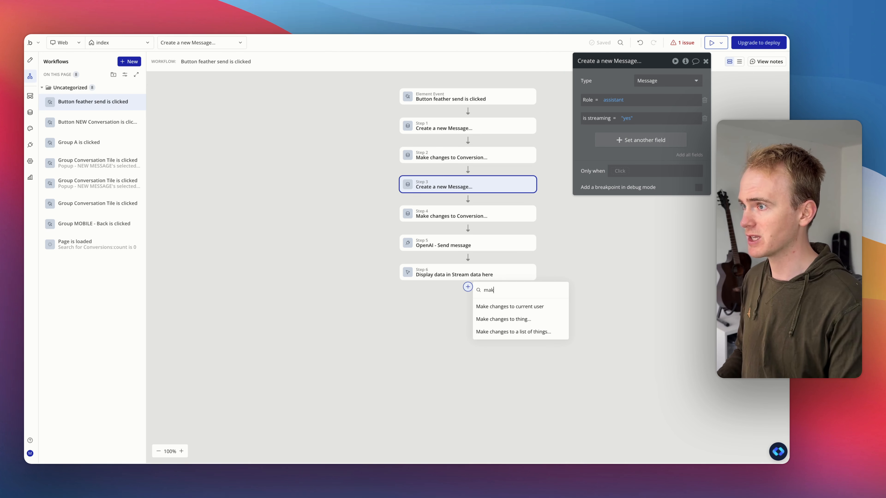
{"action": "type", "text": "e"}
{"action": "left_click", "coordinate": [505, 320]}
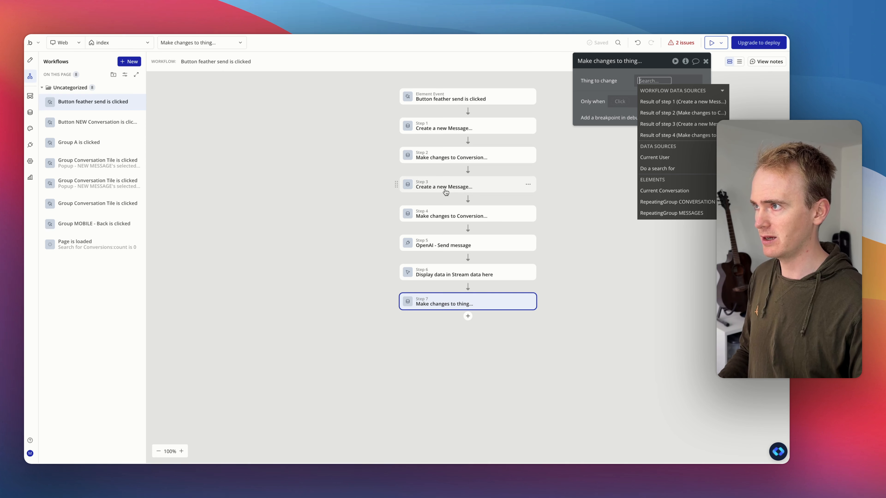
{"action": "left_click", "coordinate": [681, 124]}
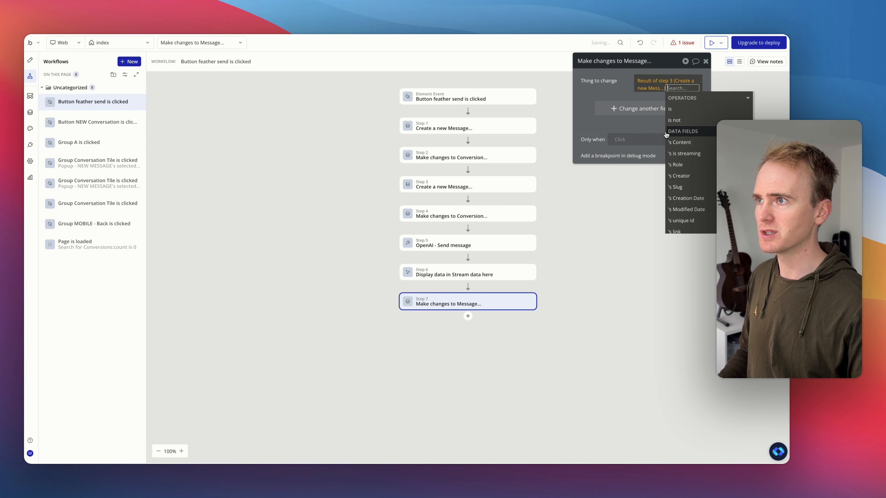
{"action": "left_click", "coordinate": [617, 118]}
{"action": "left_click", "coordinate": [611, 115]}
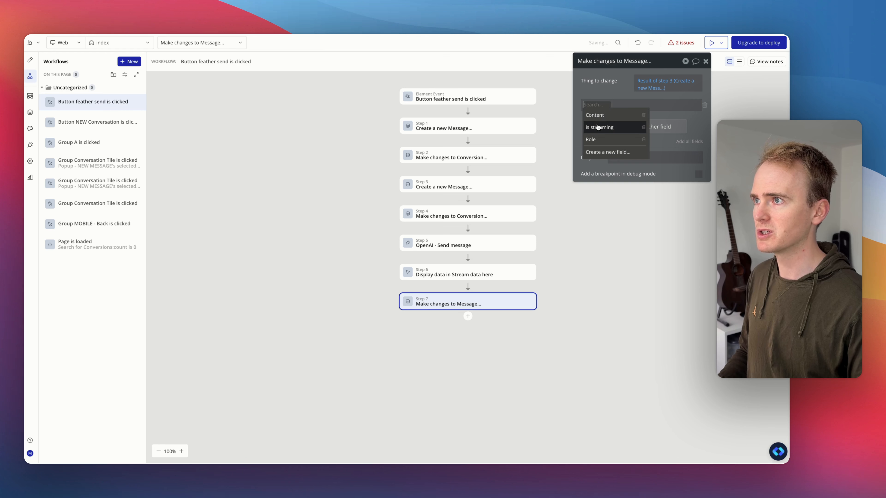
{"action": "left_click", "coordinate": [597, 126]}
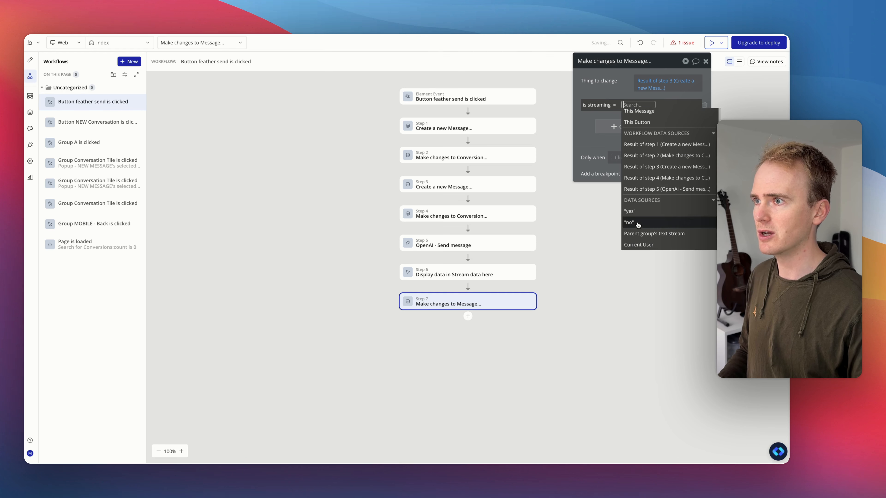
{"action": "left_click", "coordinate": [629, 227]}
Step: Set that step's Content field to Result of step 5's text stream's full text
{"action": "left_click", "coordinate": [631, 133]}
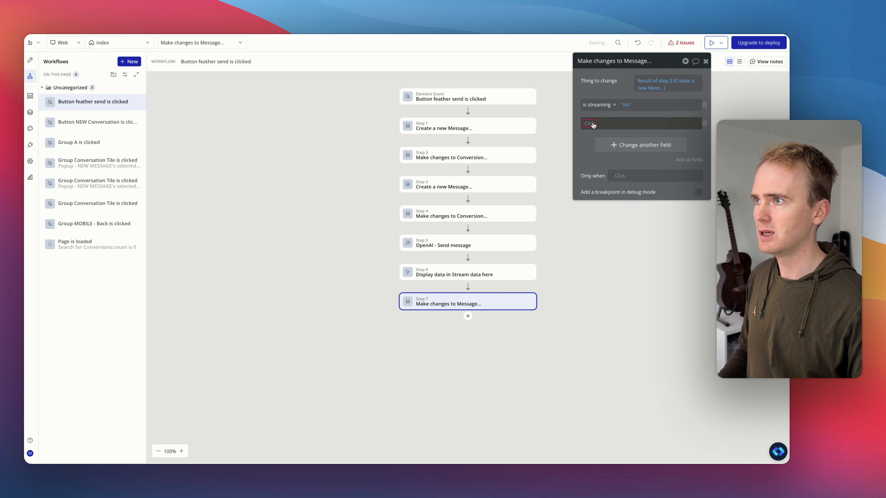
{"action": "left_click", "coordinate": [613, 145]}
{"action": "left_click", "coordinate": [623, 123]}
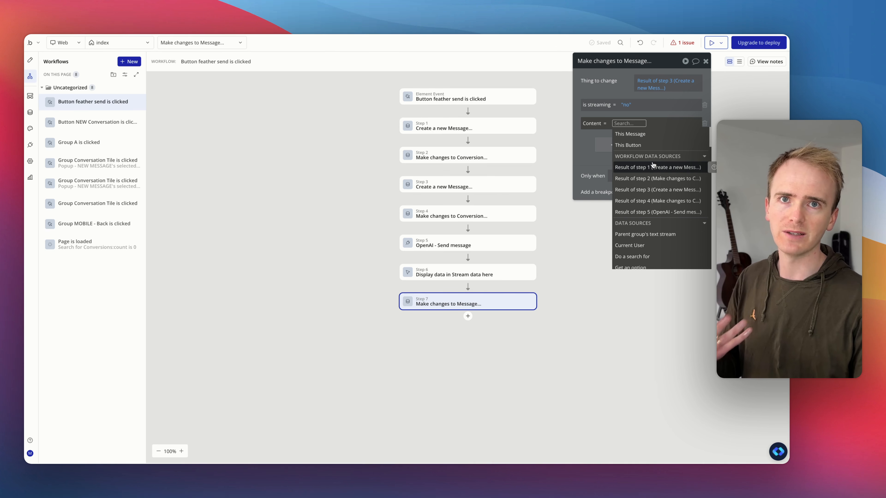
{"action": "left_click", "coordinate": [654, 212]}
{"action": "left_click", "coordinate": [632, 154]}
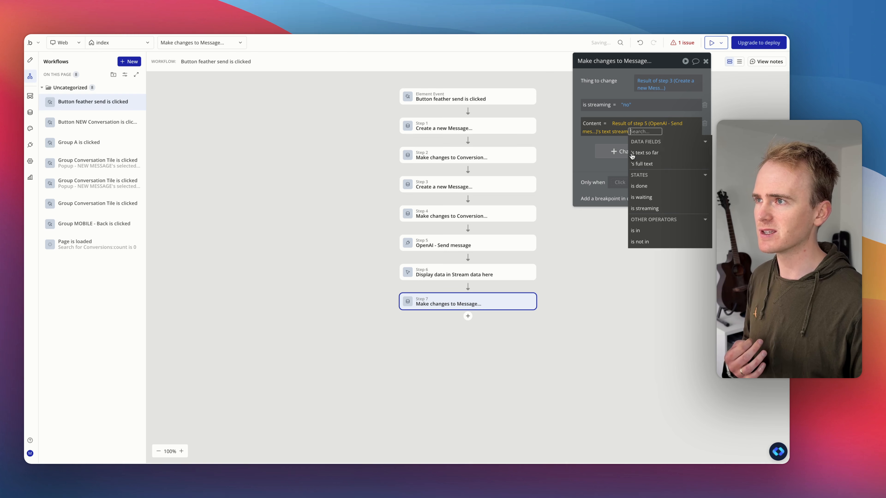
{"action": "left_click", "coordinate": [649, 165]}
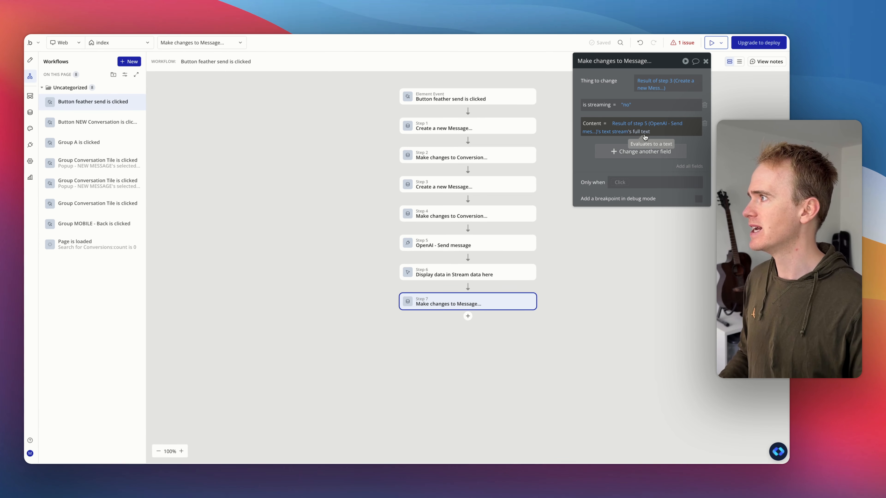
Step: Open the issues list and fix the Group Name + Date issue by clearing its type of content and data source
{"action": "left_click", "coordinate": [30, 59]}
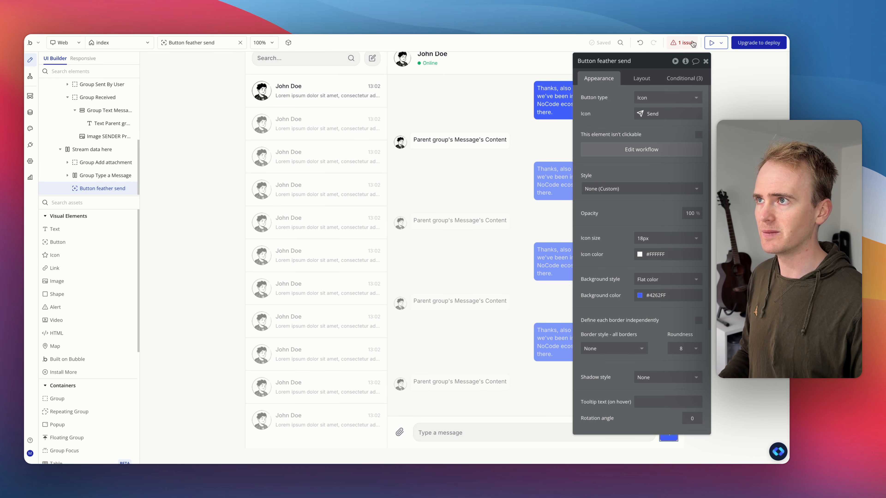
{"action": "left_click", "coordinate": [684, 42]}
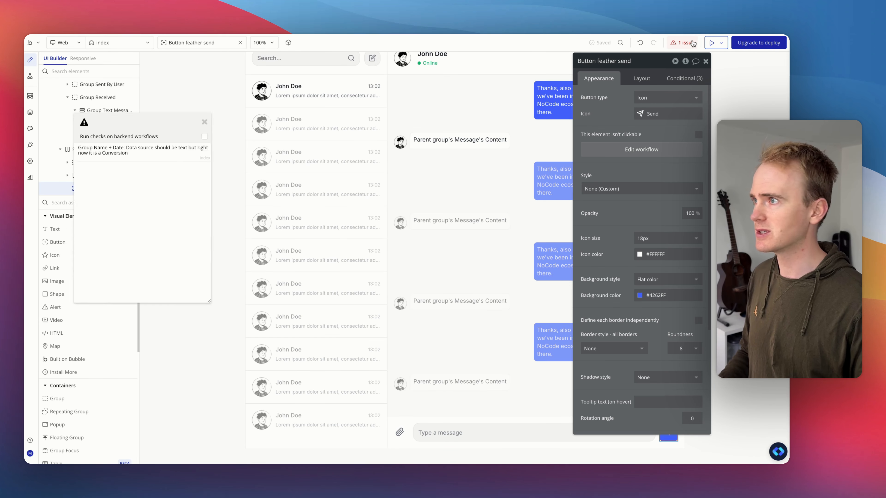
{"action": "left_click", "coordinate": [122, 156]}
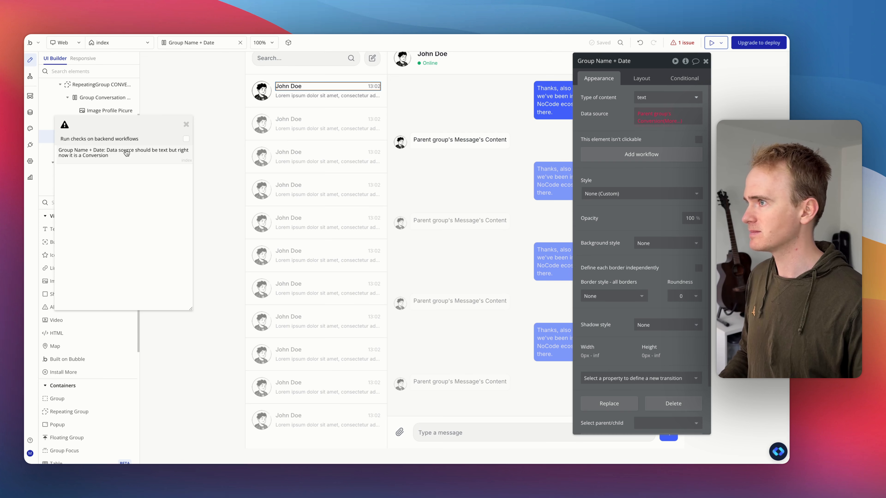
{"action": "left_click", "coordinate": [669, 96]}
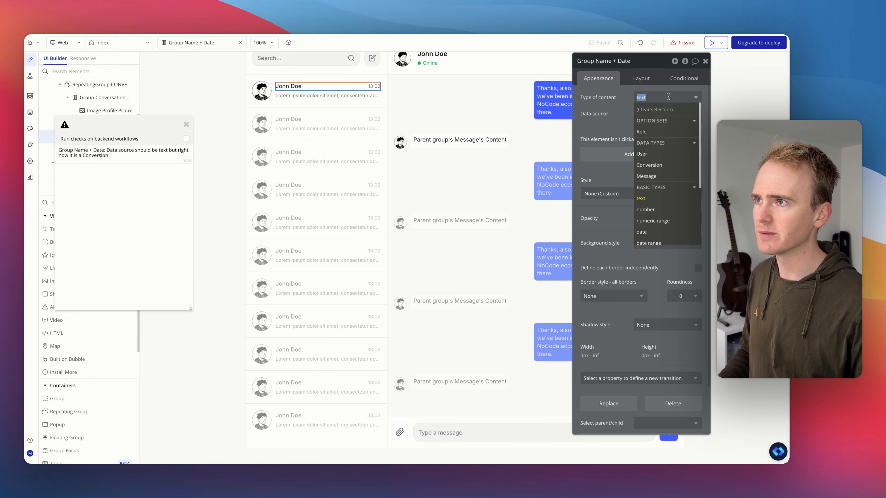
{"action": "left_click", "coordinate": [630, 101]}
{"action": "left_click", "coordinate": [657, 99]}
{"action": "left_click", "coordinate": [655, 109]}
{"action": "right_click", "coordinate": [654, 116]}
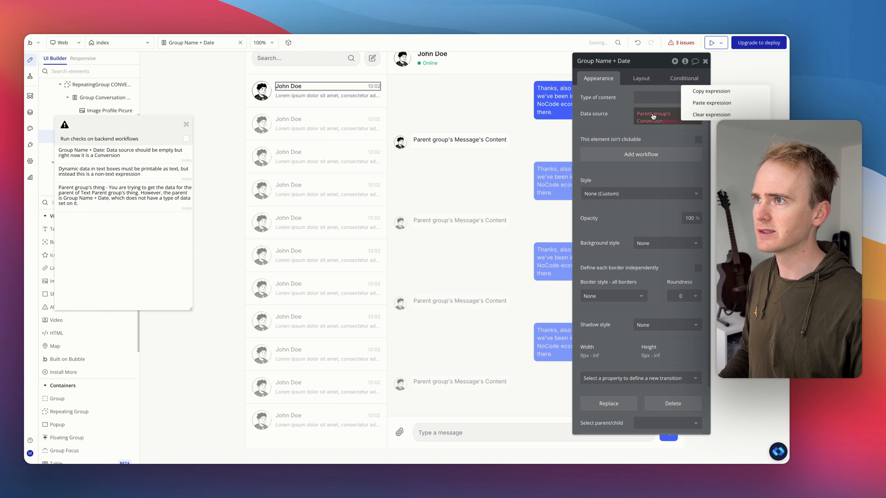
{"action": "left_click", "coordinate": [697, 114]}
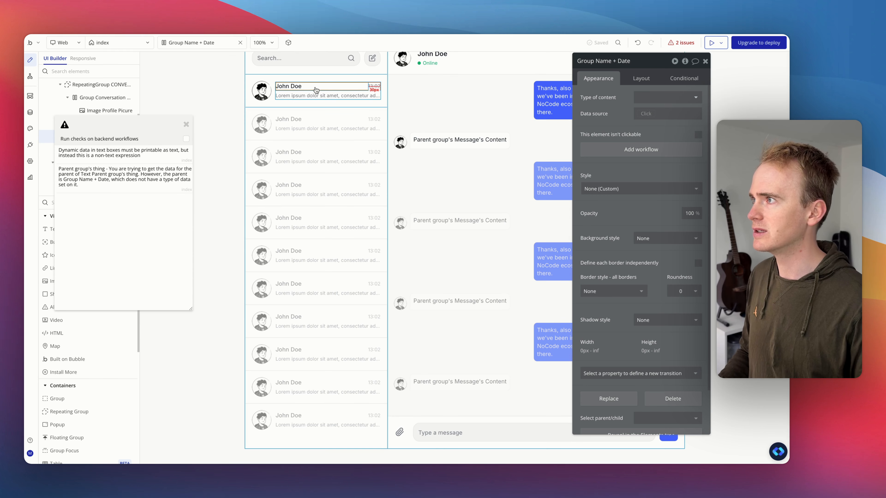
Step: Replace the conversation tile's name text expression with the static text Matt
{"action": "left_click", "coordinate": [298, 89]}
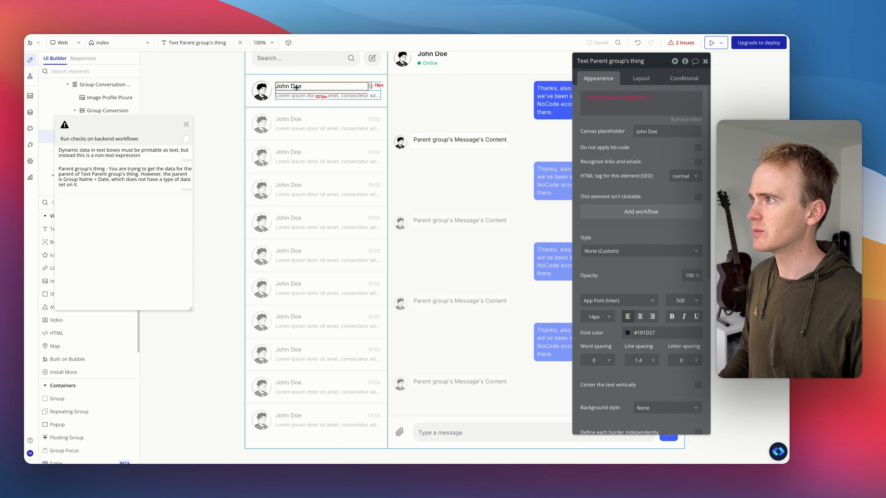
{"action": "right_click", "coordinate": [617, 102]}
{"action": "left_click", "coordinate": [663, 99]}
{"action": "left_click", "coordinate": [645, 96]}
{"action": "type", "text": "Matt"}
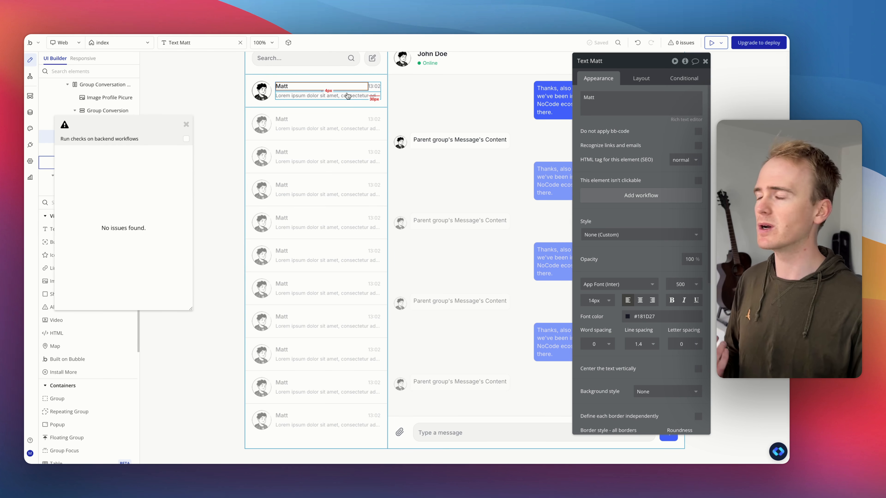
Step: Set the tile's preview text to Parent group's Conversion's Messages:filtered
{"action": "left_click", "coordinate": [345, 95]}
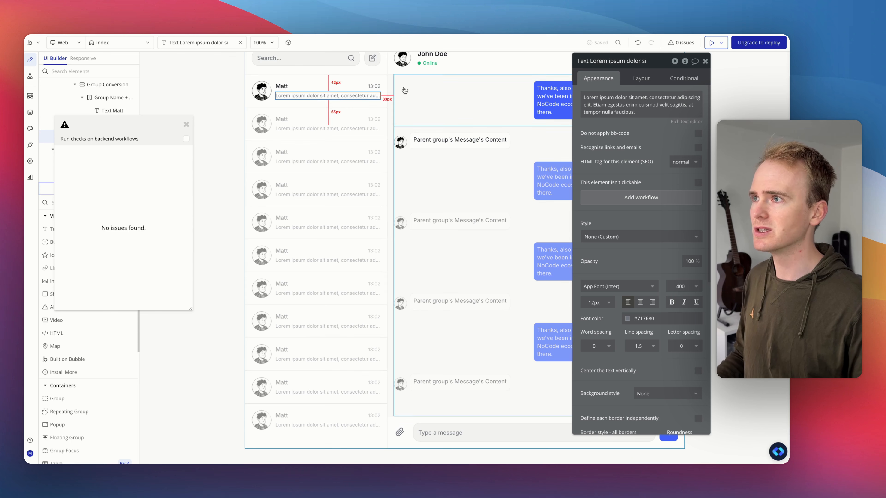
{"action": "left_click_drag", "start_coordinate": [156, 128], "coordinate": [274, 157]}
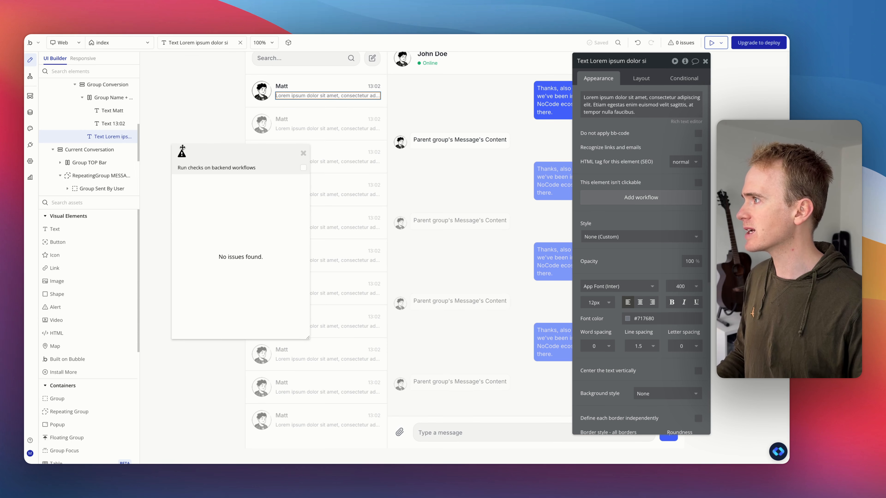
{"action": "left_click", "coordinate": [633, 94]}
{"action": "left_click", "coordinate": [718, 97]}
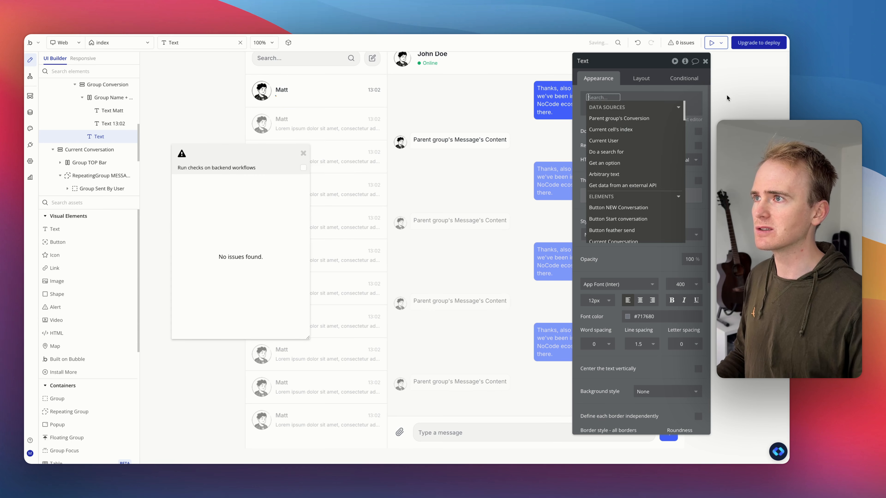
{"action": "left_click", "coordinate": [654, 119]}
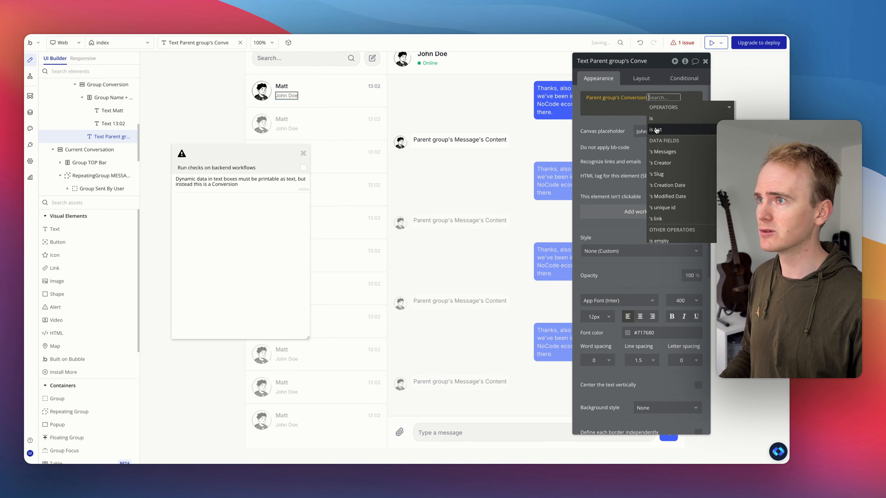
{"action": "left_click", "coordinate": [664, 155]}
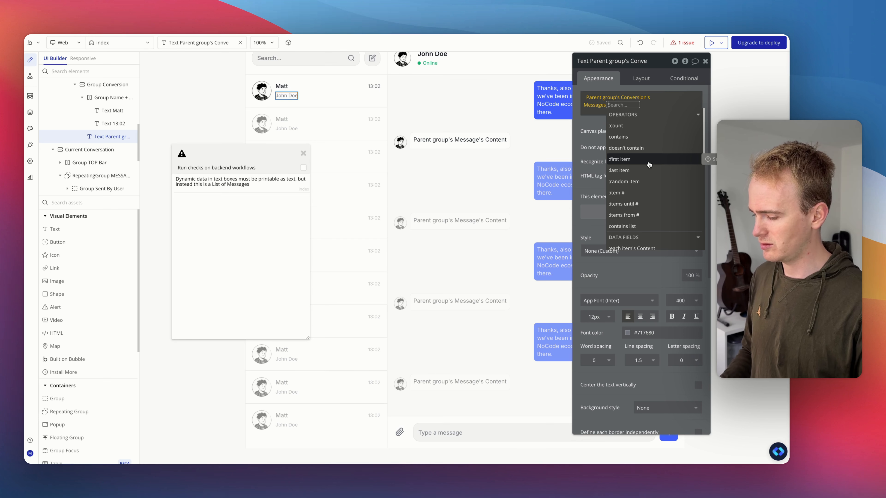
{"action": "type", "text": "f"}
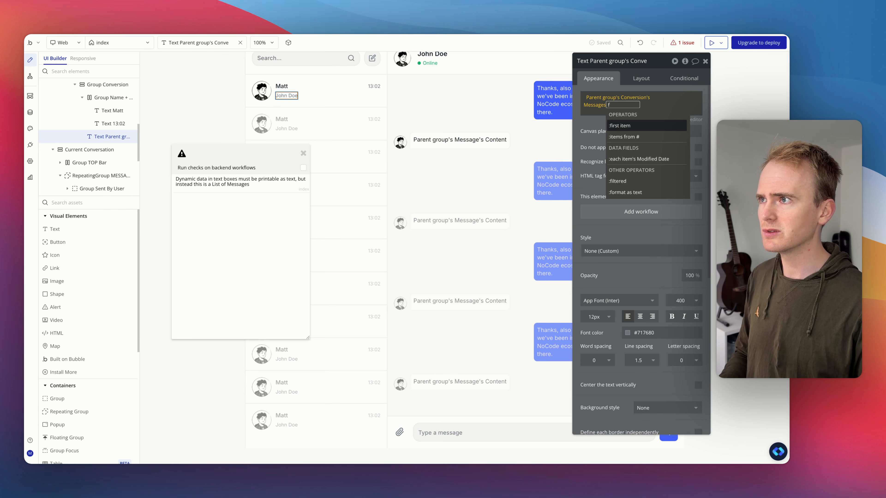
{"action": "left_click", "coordinate": [637, 181]}
Step: Add filter constraints Role = assistant and Content isn't empty to the messages list
{"action": "left_click", "coordinate": [507, 89]}
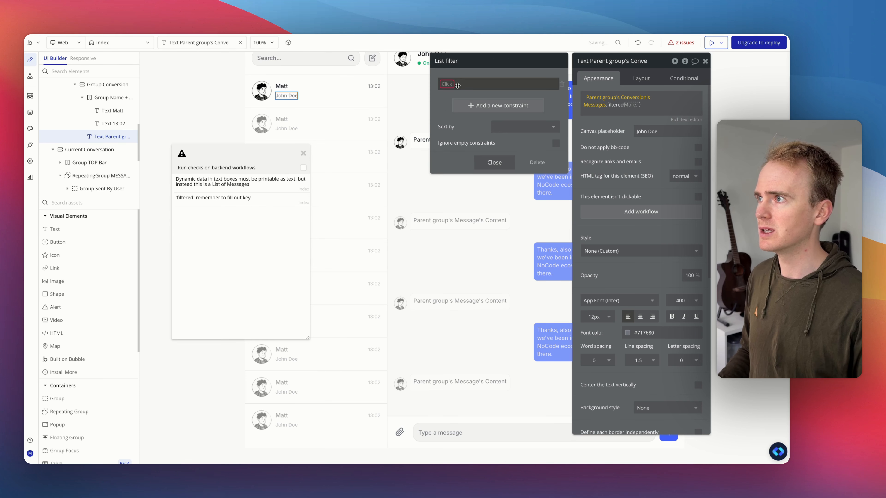
{"action": "left_click", "coordinate": [450, 88]}
{"action": "left_click", "coordinate": [460, 118]}
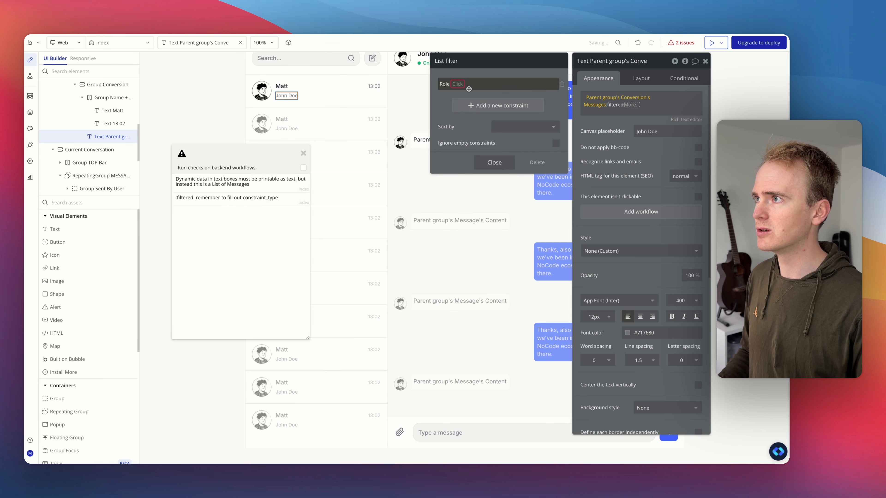
{"action": "left_click", "coordinate": [462, 93]}
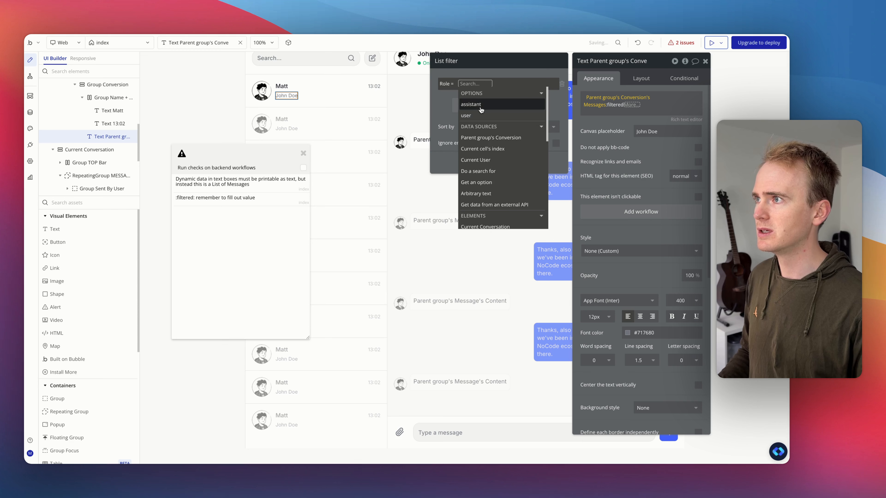
{"action": "left_click", "coordinate": [492, 106]}
{"action": "left_click", "coordinate": [492, 78]}
{"action": "left_click", "coordinate": [481, 103]}
{"action": "left_click", "coordinate": [445, 105]}
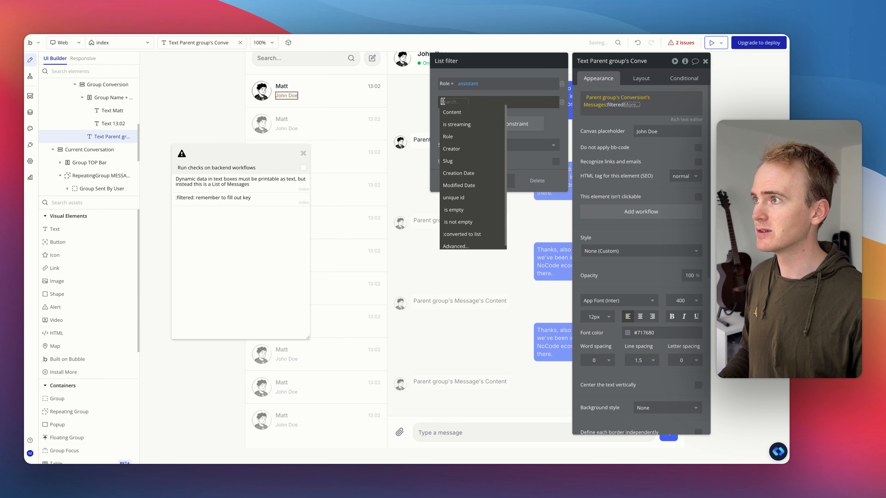
{"action": "left_click", "coordinate": [453, 113]}
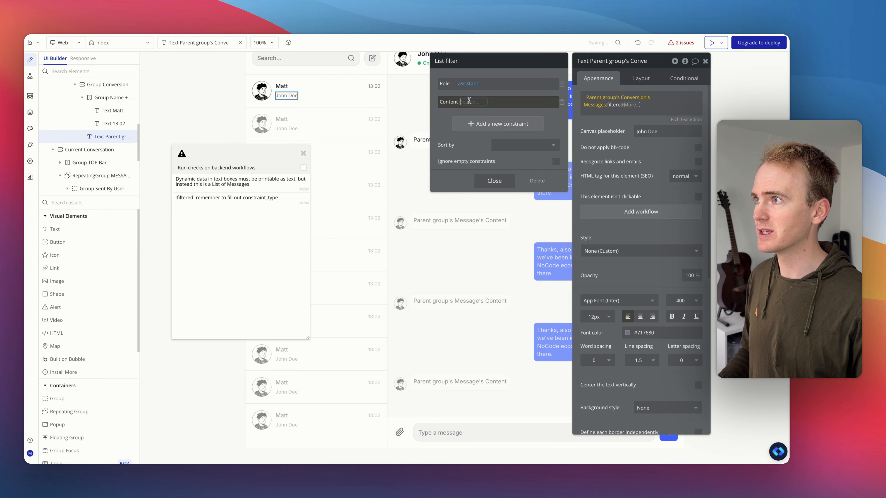
{"action": "scroll", "coordinate": [496, 187], "scroll_direction": "down", "scroll_amount": 1}
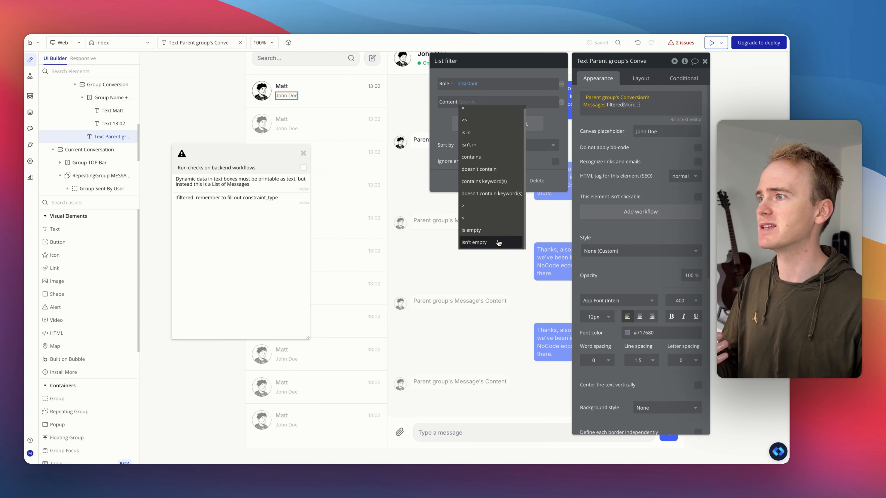
{"action": "left_click", "coordinate": [488, 243]}
Step: Take the filtered list's first item and sort it by Modified Date descending
{"action": "left_click", "coordinate": [632, 106]}
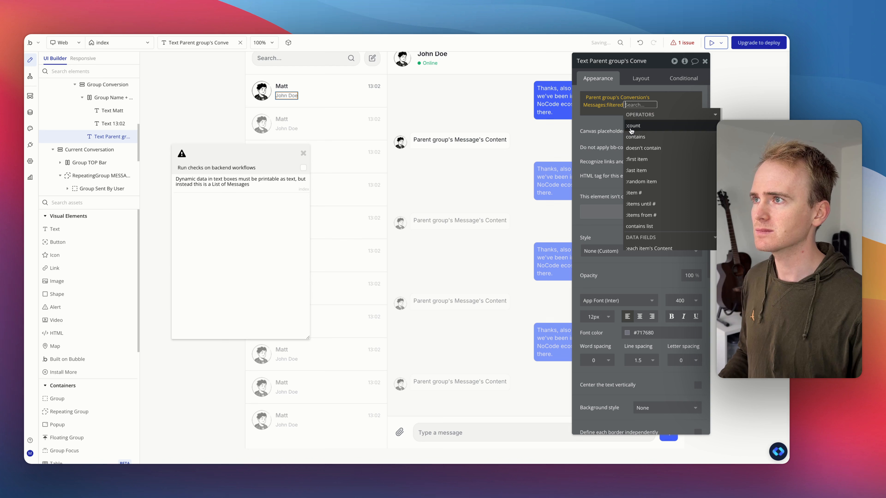
{"action": "left_click", "coordinate": [642, 162]}
{"action": "left_click", "coordinate": [622, 109]}
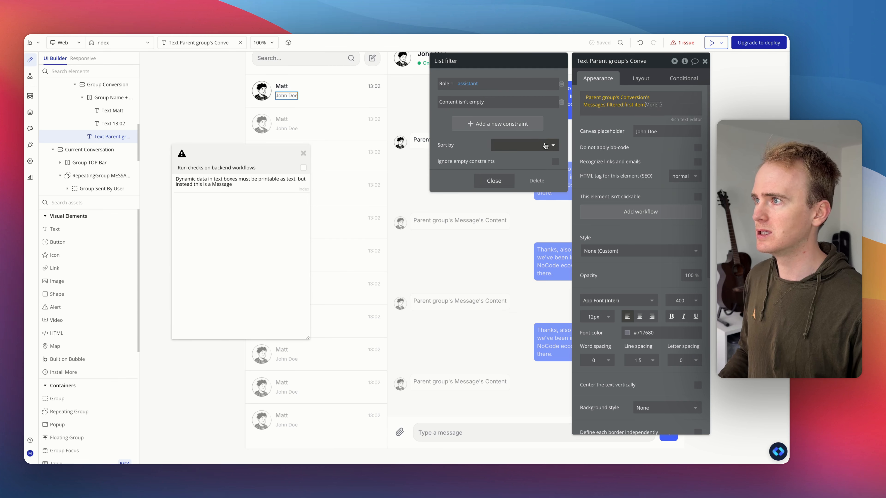
{"action": "left_click", "coordinate": [523, 145]}
{"action": "left_click", "coordinate": [510, 219]}
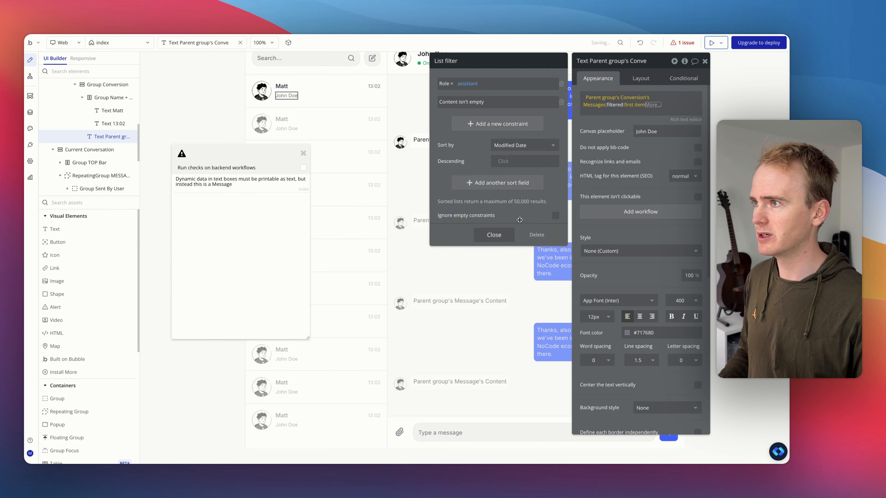
{"action": "left_click", "coordinate": [504, 162]}
{"action": "left_click", "coordinate": [482, 144]}
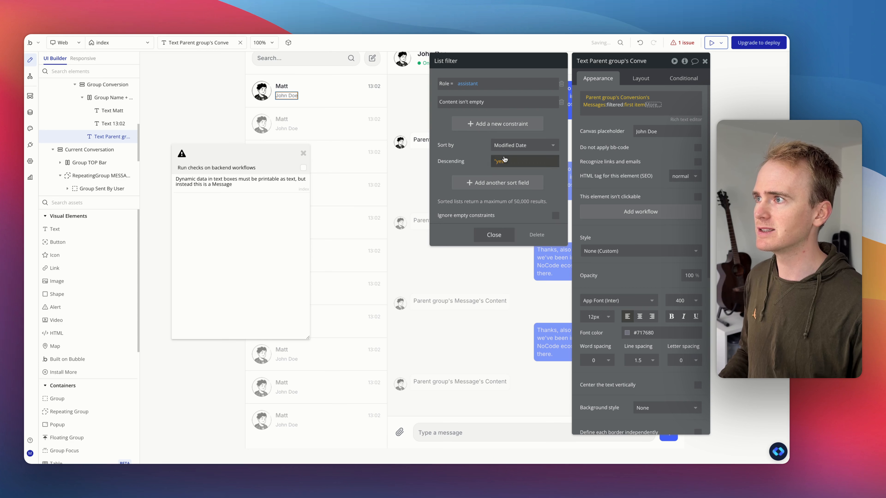
Step: Append 's Content to the preview text expression
{"action": "left_click", "coordinate": [647, 105]}
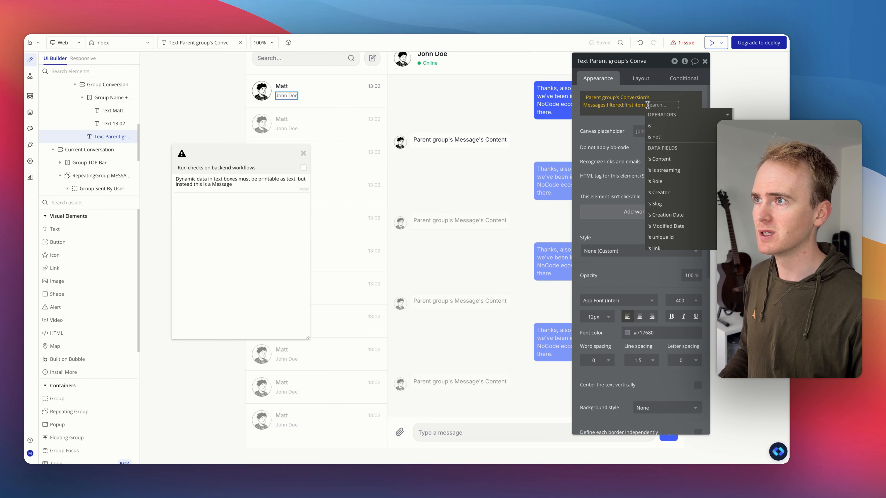
{"action": "left_click", "coordinate": [670, 160]}
{"action": "left_click", "coordinate": [595, 120]}
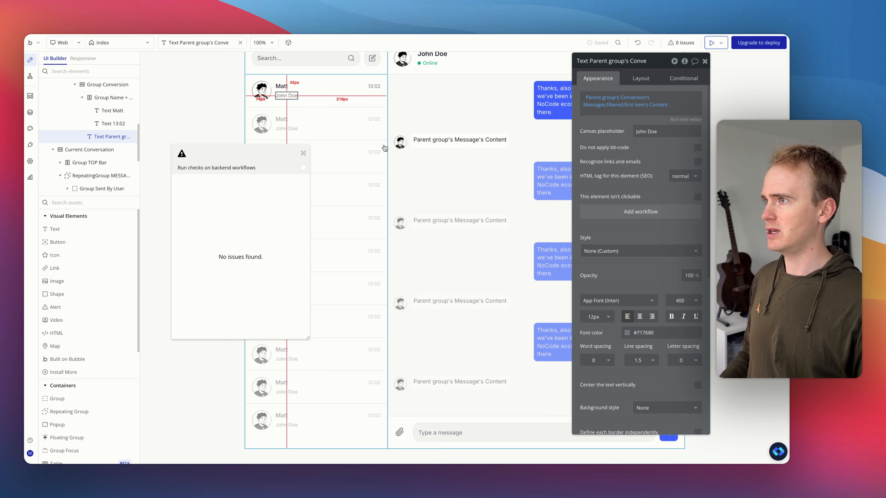
Step: Preview the app and send the message Write a sonnet about no code
{"action": "left_click", "coordinate": [710, 43]}
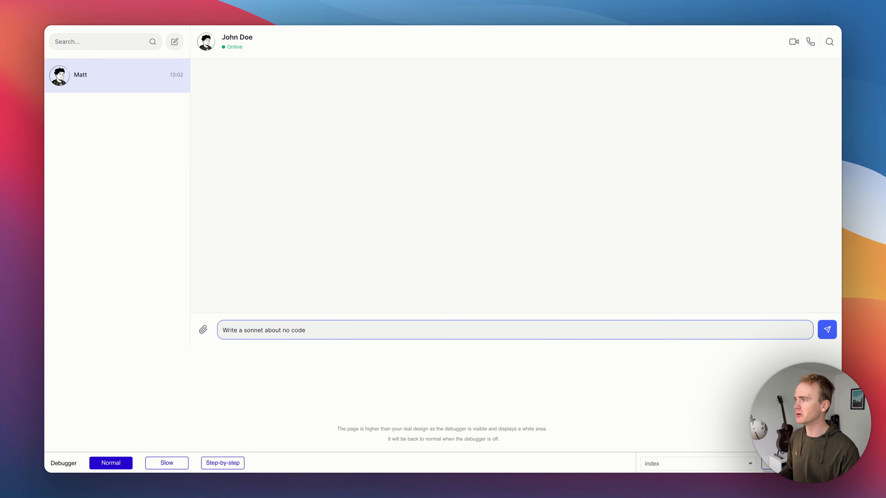
{"action": "left_click", "coordinate": [827, 330]}
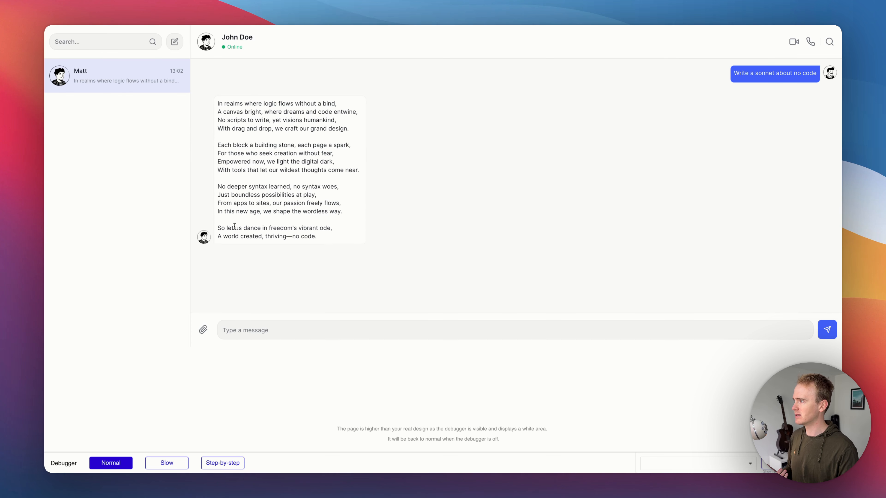
Step: Send a follow-up message Write another sonnet in the preview chat
{"action": "left_click", "coordinate": [260, 332]}
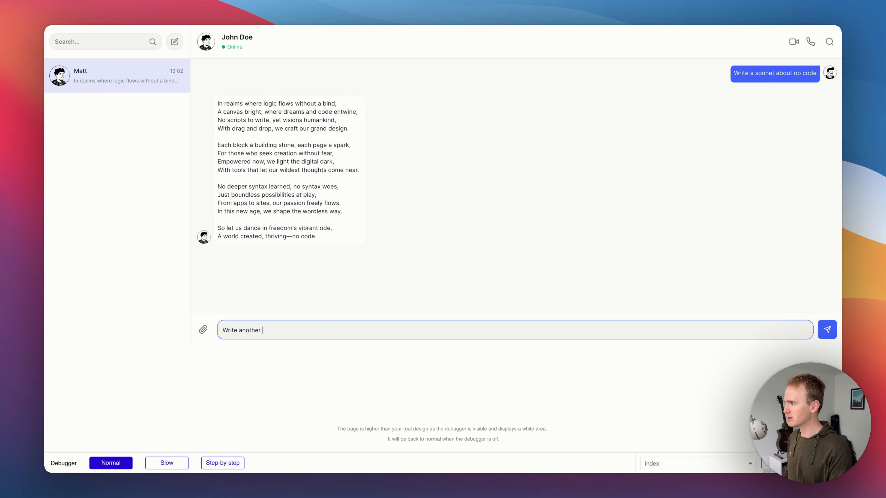
{"action": "type", "text": "sonnet"}
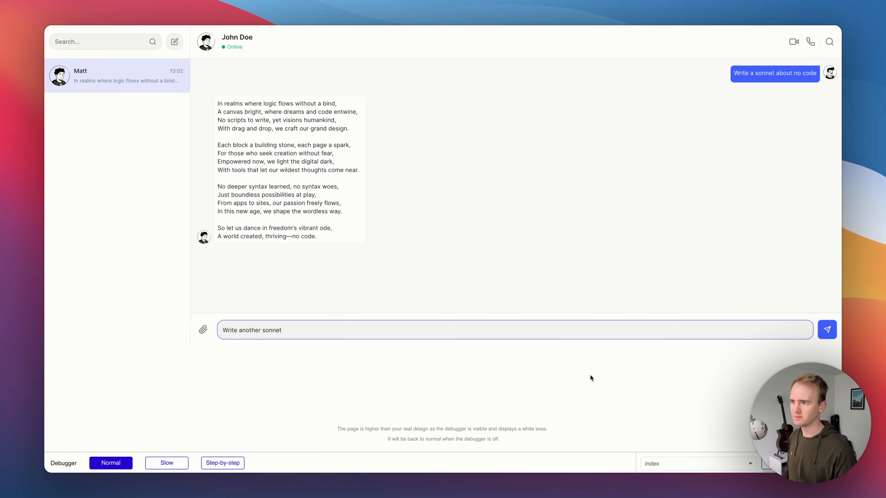
{"action": "left_click", "coordinate": [827, 329]}
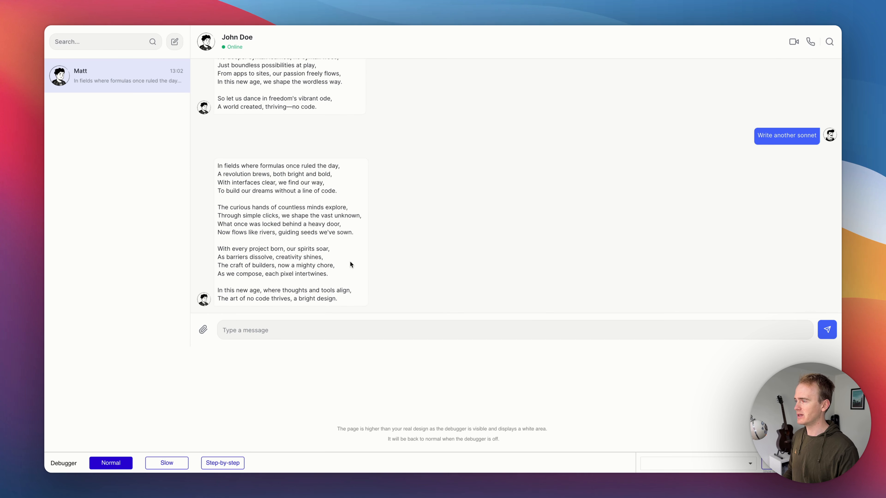
Step: Reload the preview and switch between the editor and preview tabs to check the conversation list
{"action": "scroll", "coordinate": [350, 262], "scroll_direction": "up", "scroll_amount": 4}
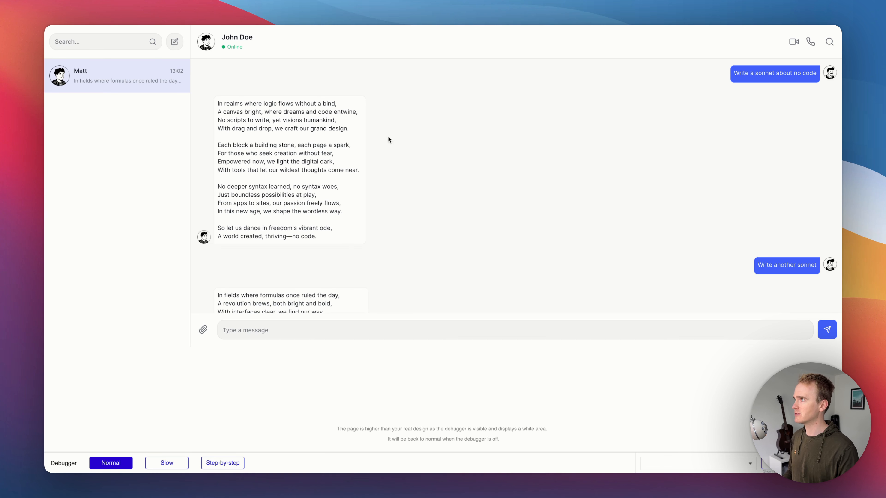
{"action": "key", "text": "super+r"}
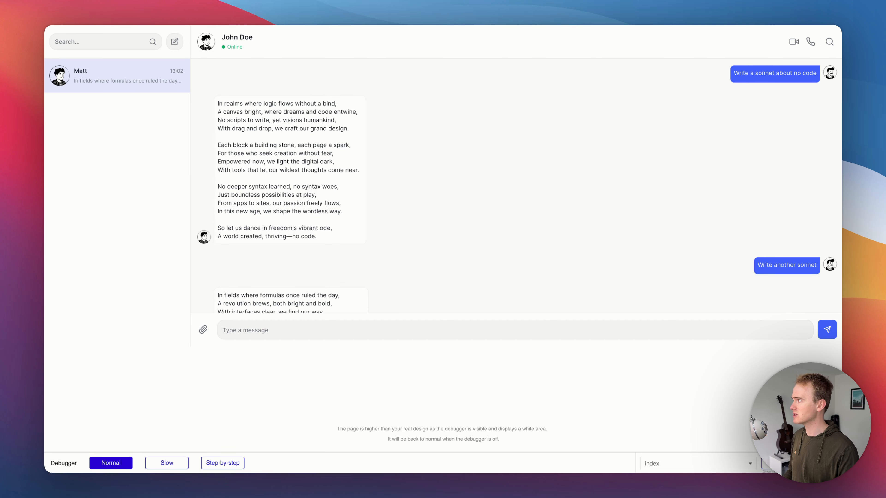
{"action": "key", "text": "ctrl+Tab"}
{"action": "left_click", "coordinate": [426, 91]}
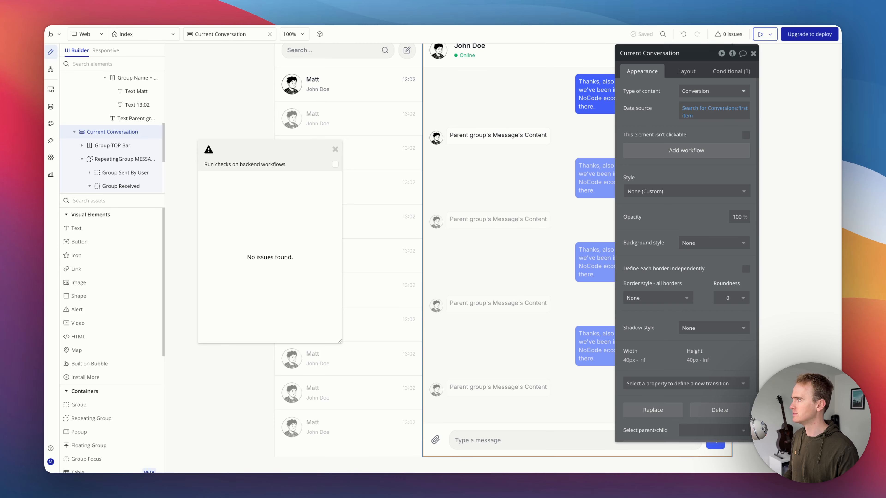
{"action": "key", "text": "ctrl+Tab"}
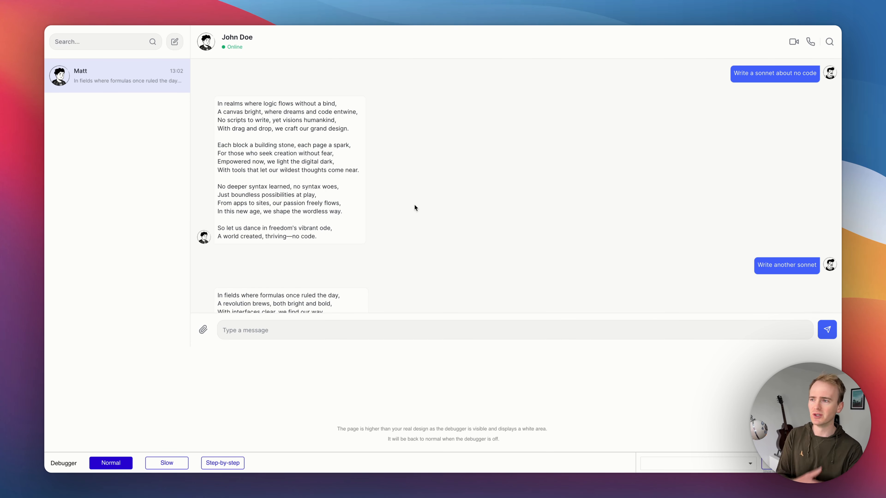
Step: Install the RepeatingGroup to Chat / Reverse RG plugin found by searching plugins for reverse
{"action": "key", "text": "ctrl+shift+Tab"}
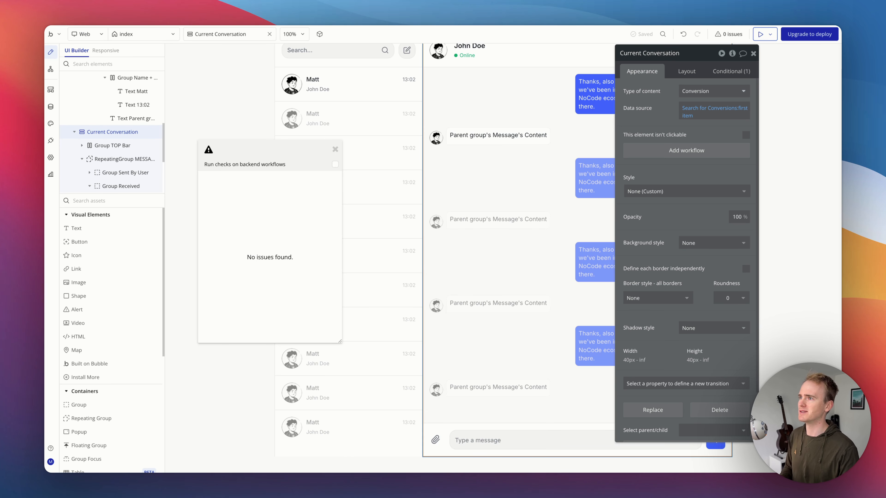
{"action": "left_click", "coordinate": [563, 155]}
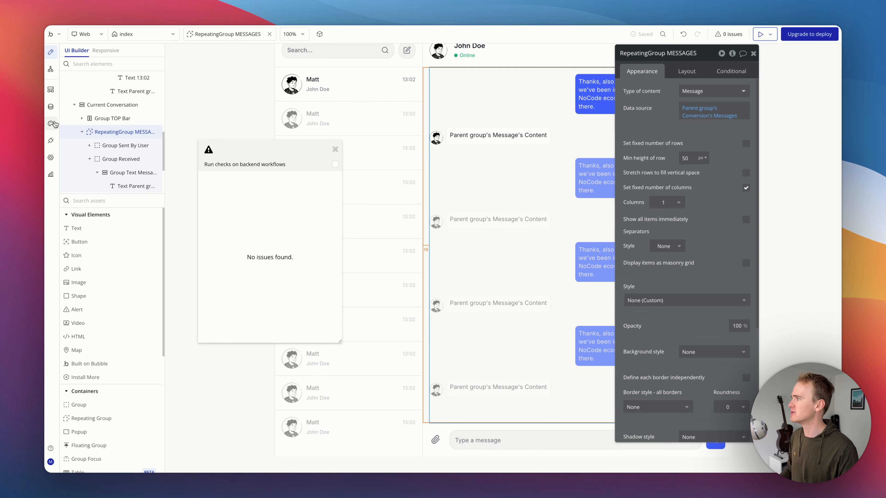
{"action": "left_click", "coordinate": [50, 141]}
{"action": "left_click", "coordinate": [786, 69]}
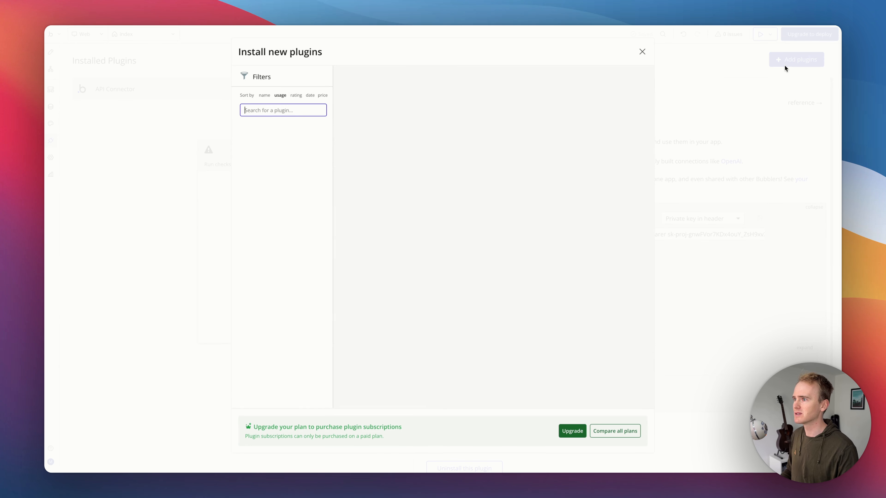
{"action": "left_click", "coordinate": [282, 111]}
{"action": "type", "text": "reverse"}
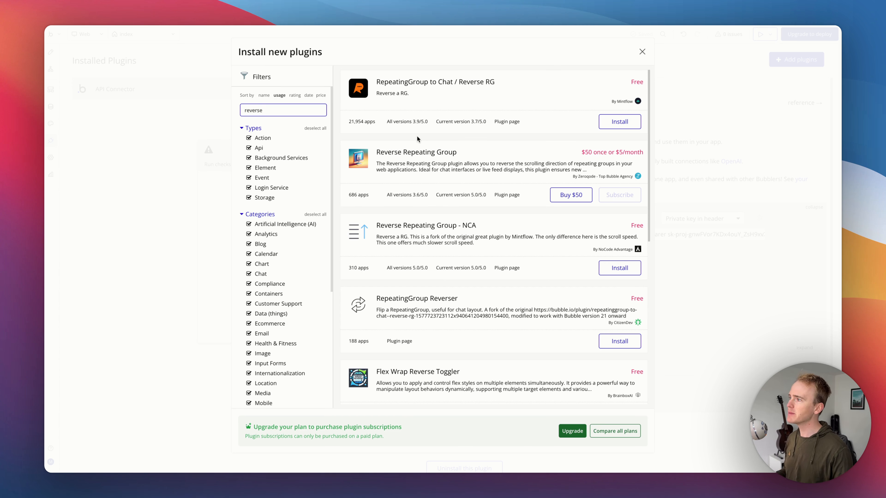
{"action": "left_click", "coordinate": [619, 122]}
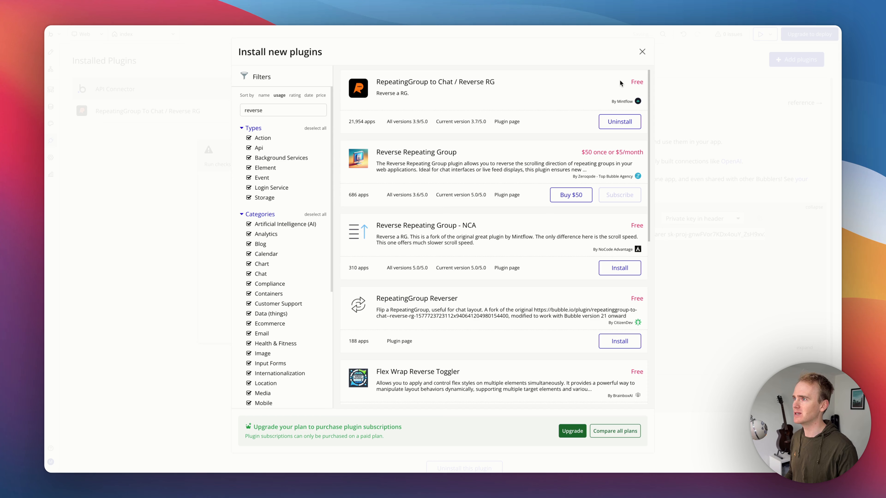
{"action": "left_click", "coordinate": [639, 55]}
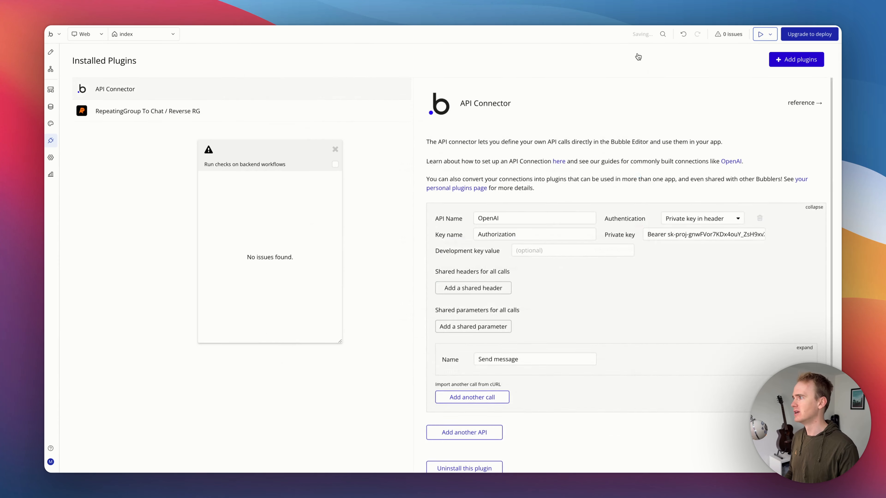
Step: Add an RG | Reverse element to the page beside the message input area
{"action": "left_click", "coordinate": [48, 52]}
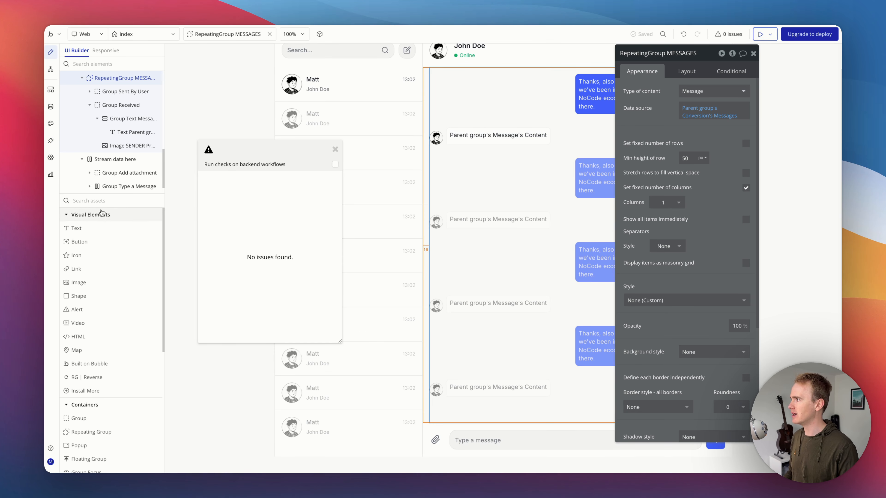
{"action": "left_click", "coordinate": [102, 200]}
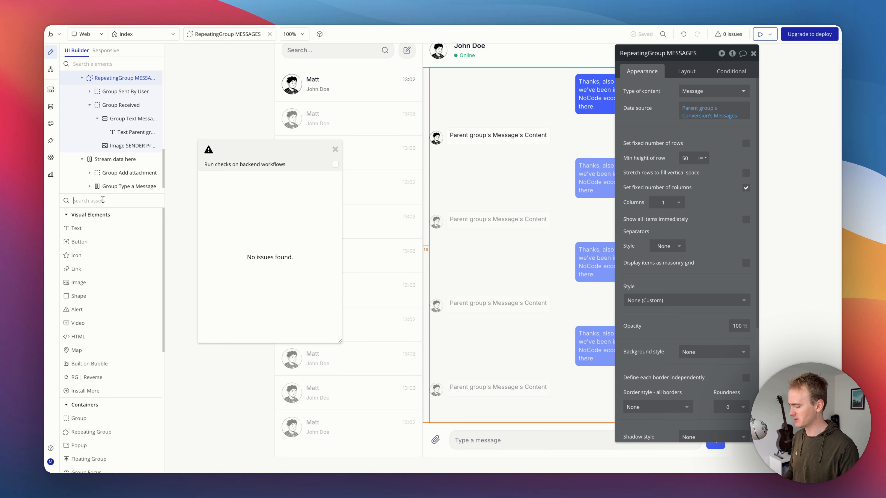
{"action": "type", "text": "rev"}
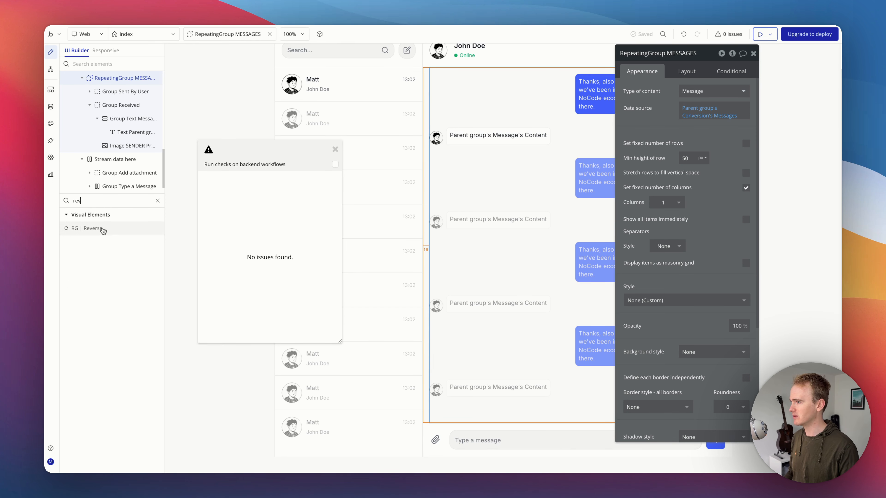
{"action": "left_click", "coordinate": [99, 228]}
{"action": "left_click", "coordinate": [431, 441]}
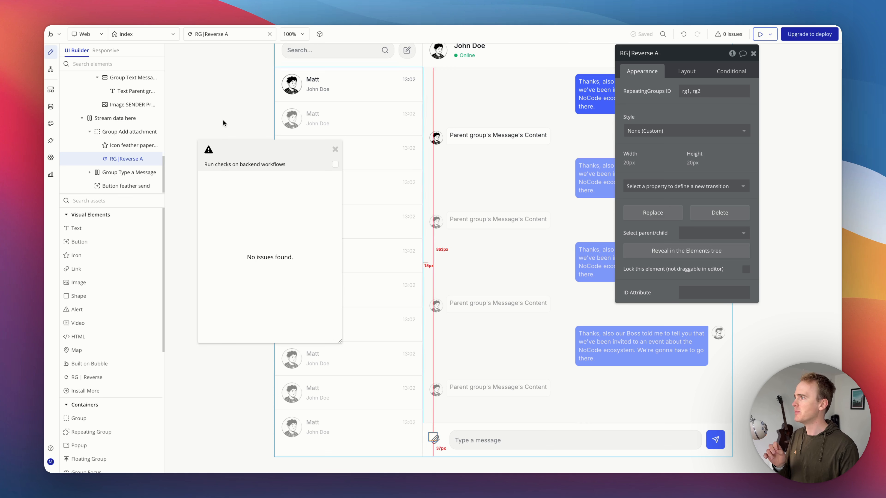
Step: Set the ID Attribute of the RepeatingGroup MESSAGES to rg1
{"action": "left_click", "coordinate": [535, 173]}
{"action": "scroll", "coordinate": [697, 280], "scroll_direction": "down", "scroll_amount": 5}
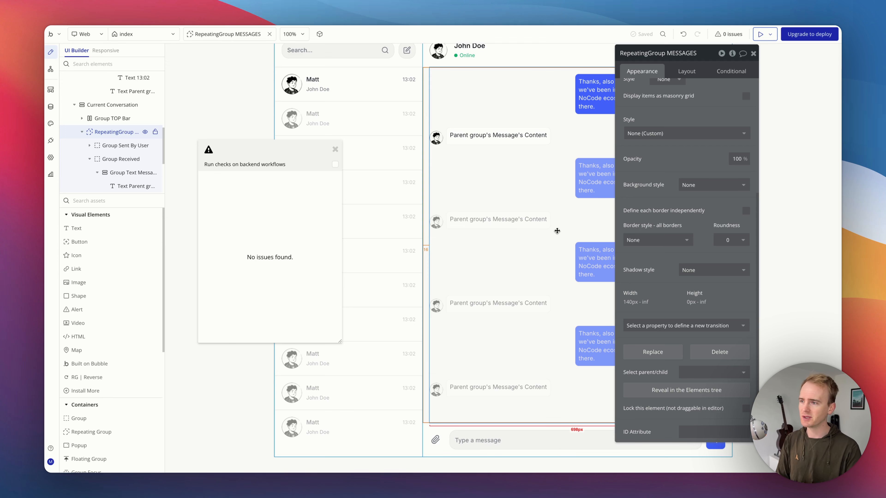
{"action": "left_click", "coordinate": [697, 429]}
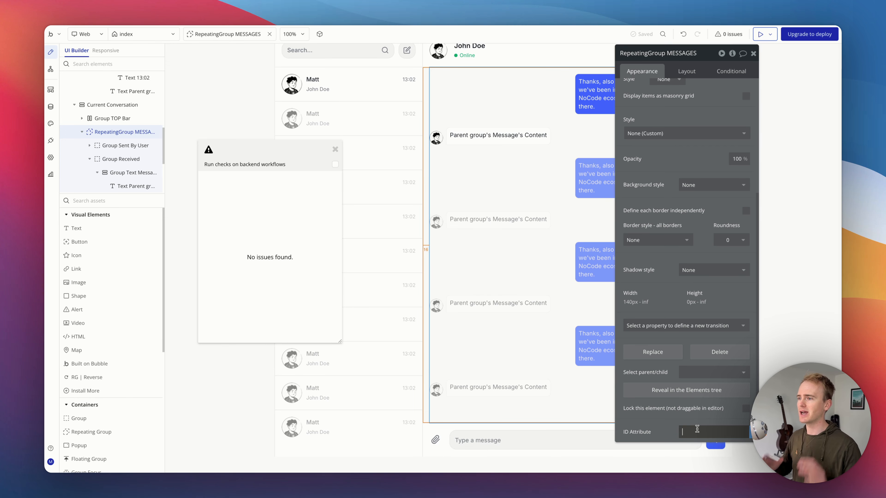
{"action": "type", "text": "rg"}
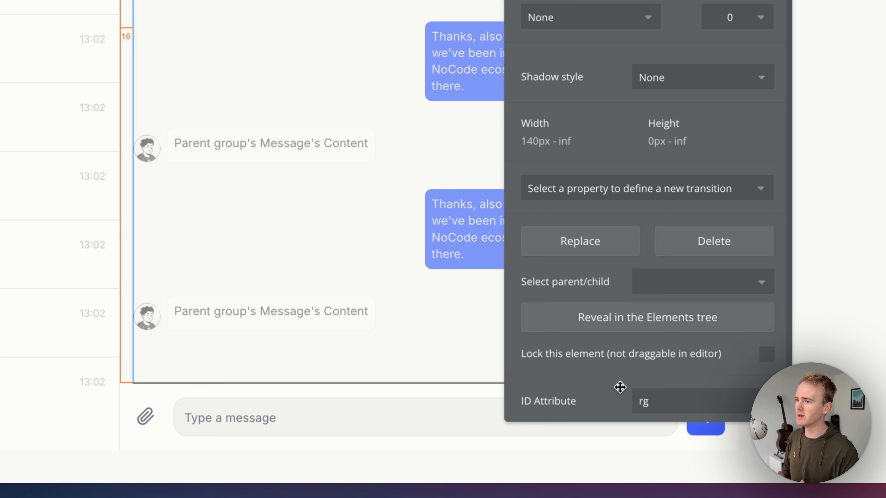
{"action": "double_click", "coordinate": [658, 406]}
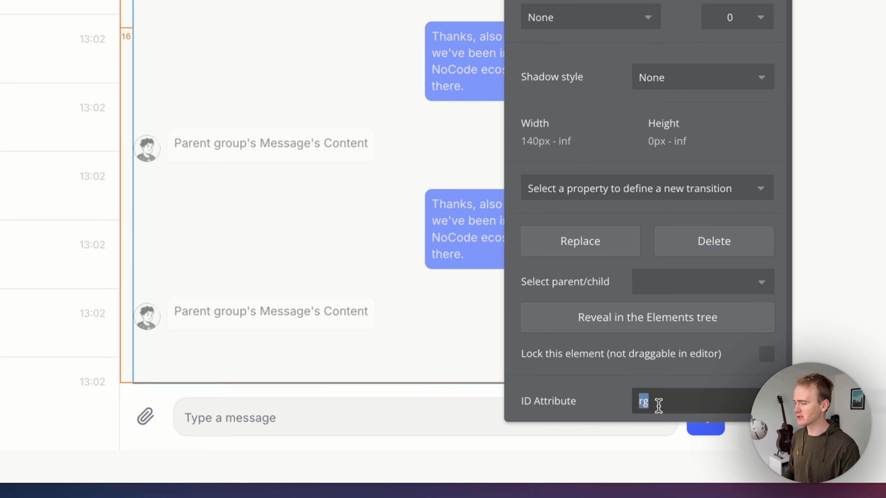
{"action": "left_click", "coordinate": [674, 401]}
{"action": "double_click", "coordinate": [674, 401]}
{"action": "left_click", "coordinate": [674, 401]}
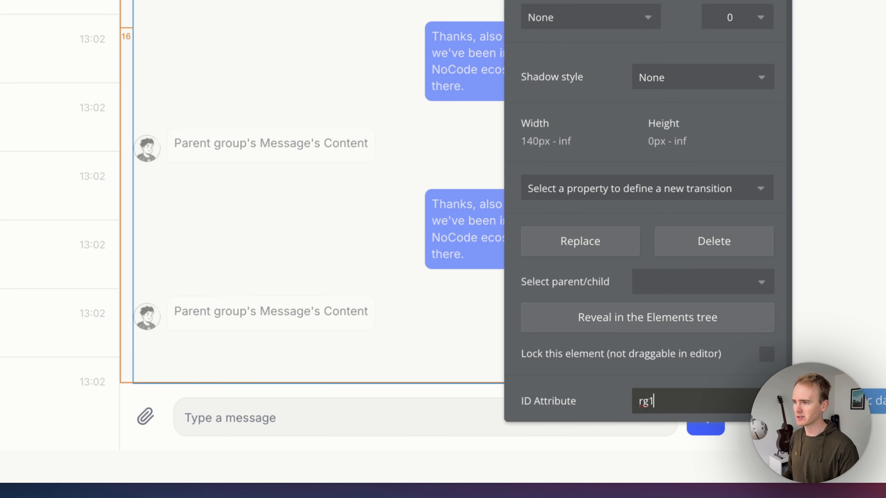
{"action": "type", "text": "1"}
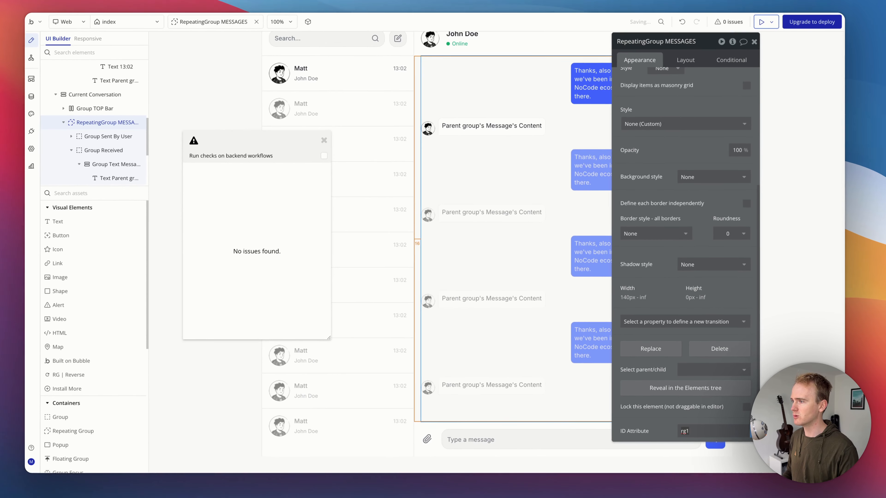
Step: Set the RG | Reverse element's RepeatingGroups ID to rg1
{"action": "left_click", "coordinate": [441, 444]}
{"action": "left_click", "coordinate": [432, 436]}
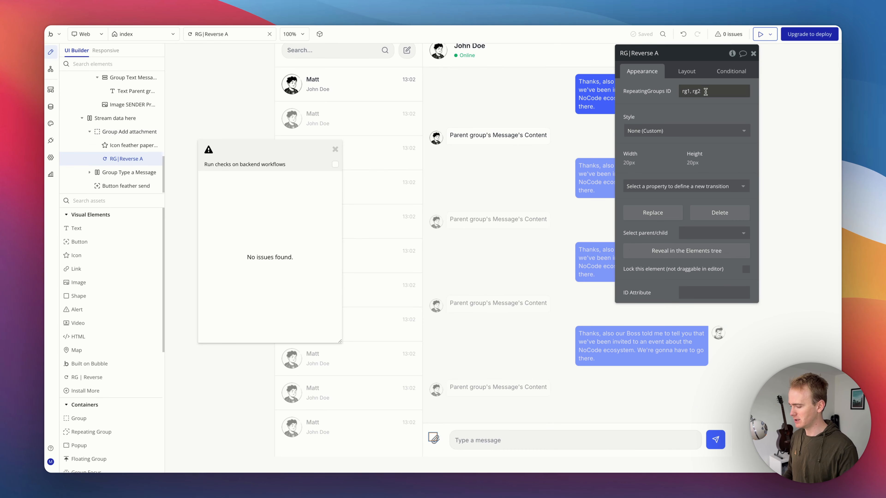
{"action": "triple_click", "coordinate": [706, 91]}
{"action": "type", "text": "rg1"}
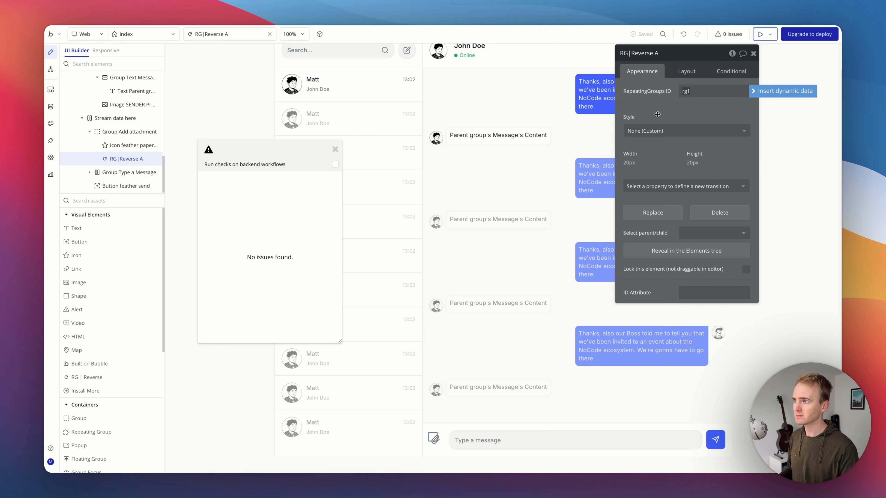
{"action": "left_click", "coordinate": [657, 114]}
Step: Reload the preview and scroll through the conversation to check the message order
{"action": "left_click", "coordinate": [760, 34]}
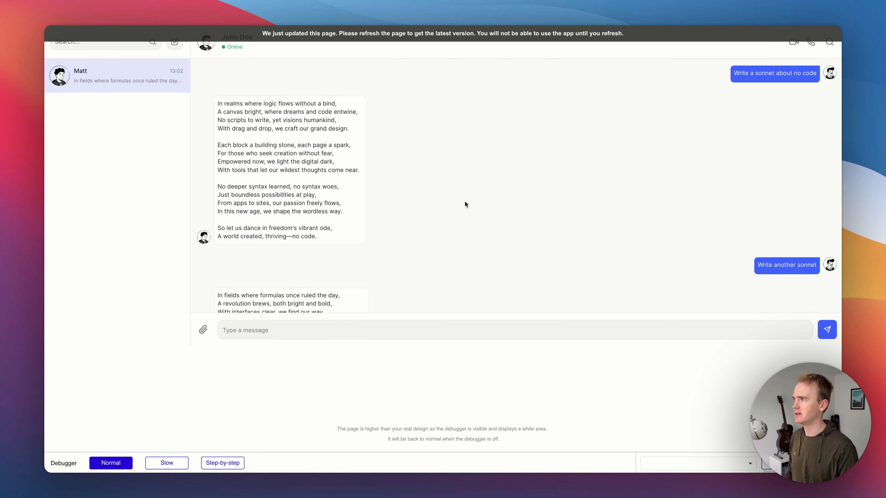
{"action": "key", "text": "super+r"}
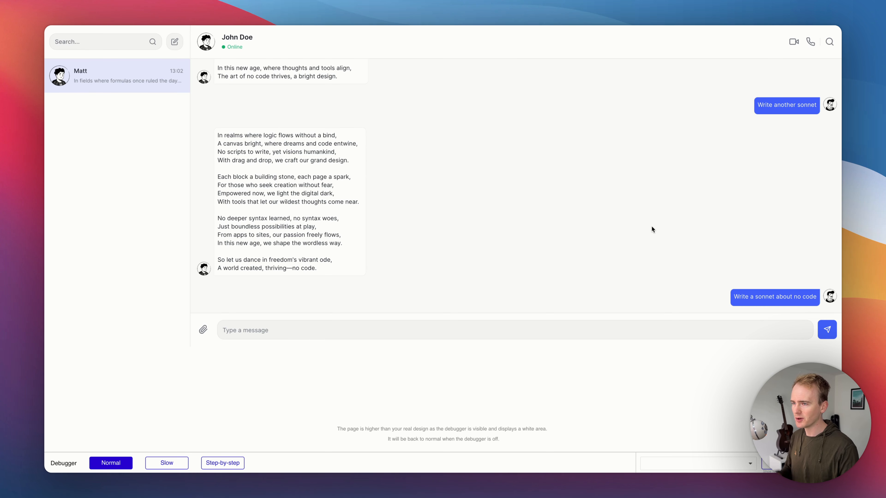
{"action": "scroll", "coordinate": [653, 214], "scroll_direction": "up", "scroll_amount": 5}
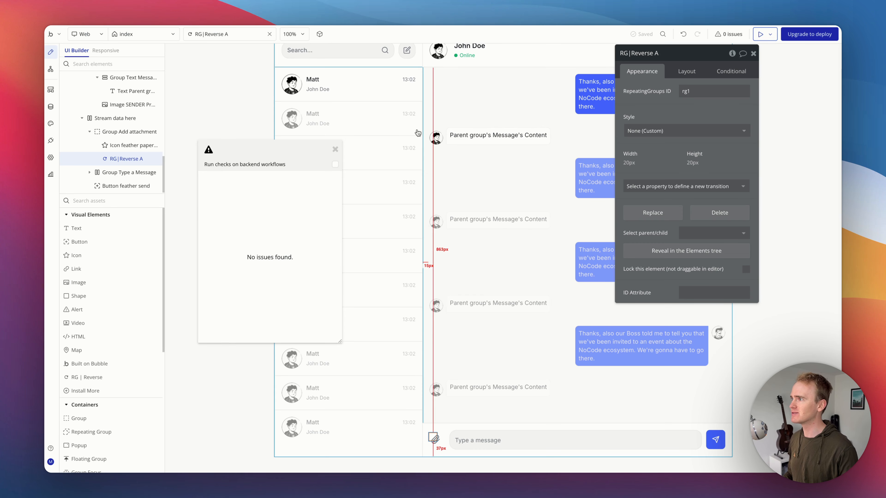
Step: Sort the messages repeating group's data source by Modified Date and set its Descending option
{"action": "left_click", "coordinate": [520, 177]}
{"action": "left_click", "coordinate": [733, 119]}
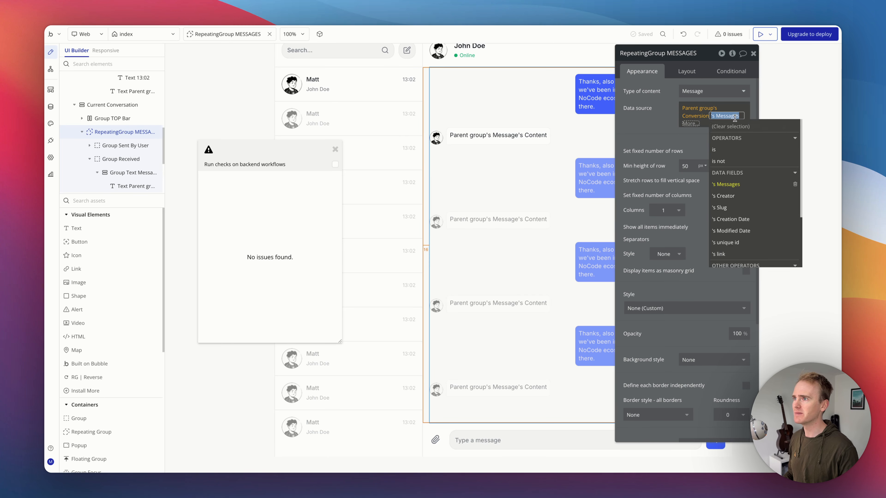
{"action": "type", "text": "sort"}
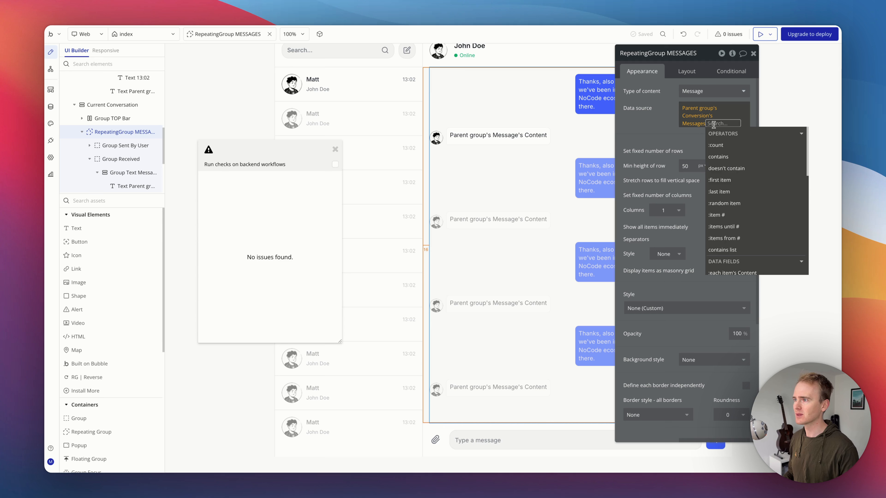
{"action": "left_click", "coordinate": [732, 143]}
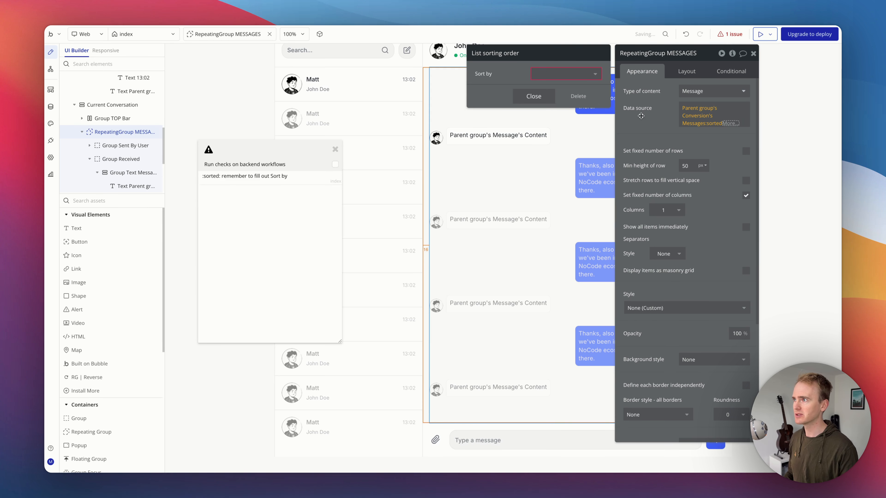
{"action": "left_click", "coordinate": [575, 74]}
{"action": "left_click", "coordinate": [554, 138]}
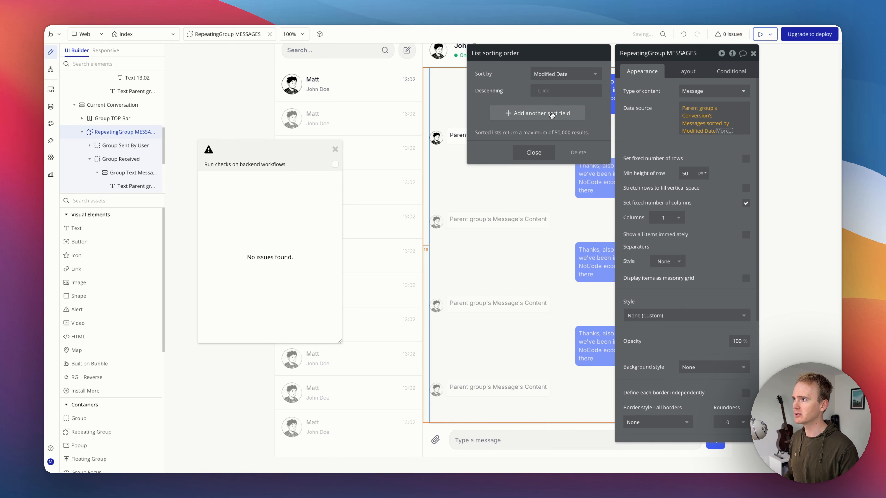
{"action": "left_click", "coordinate": [551, 90]}
{"action": "left_click", "coordinate": [515, 88]}
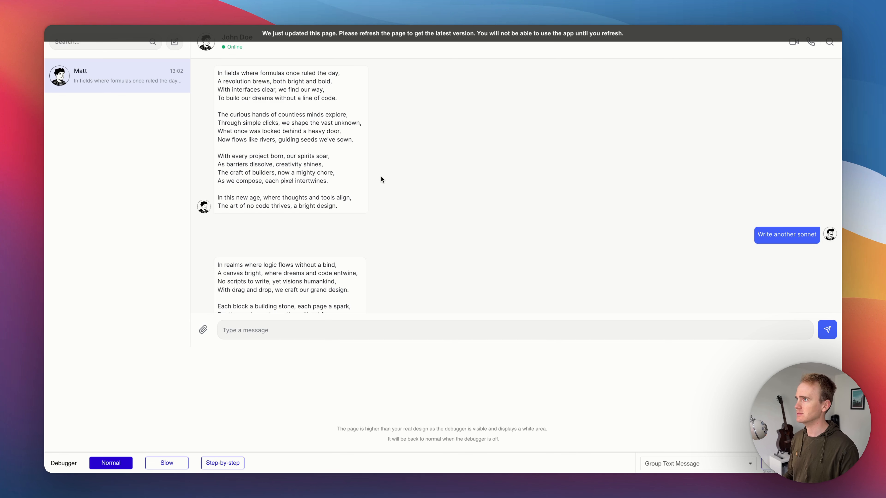
Step: Reload the preview and send the message Write a 3rd sonnet
{"action": "key", "text": "super+r"}
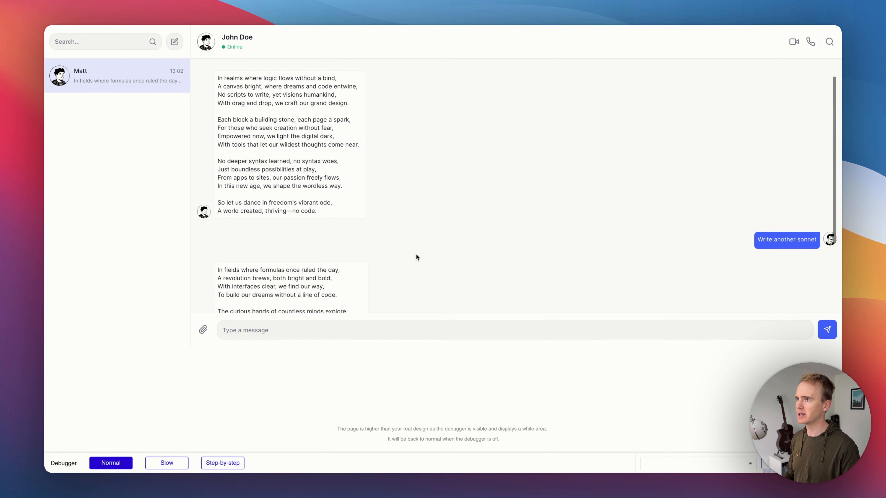
{"action": "left_click", "coordinate": [368, 330]}
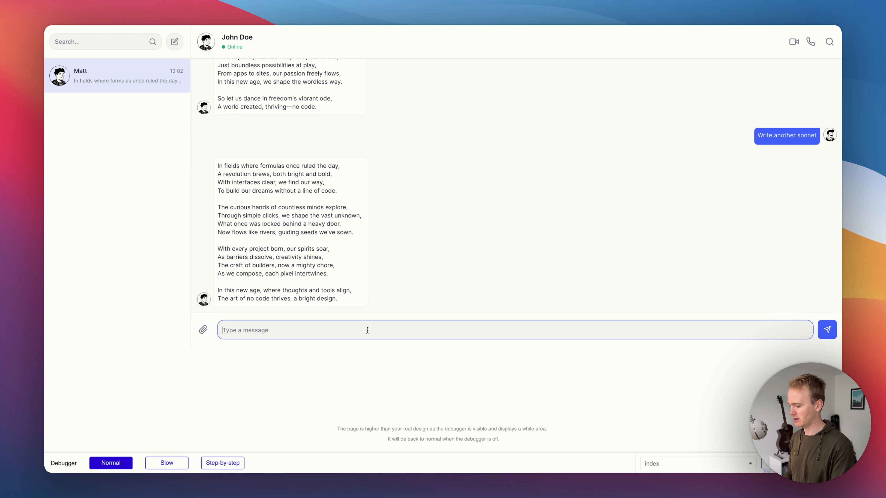
{"action": "type", "text": "Write a 3rd"}
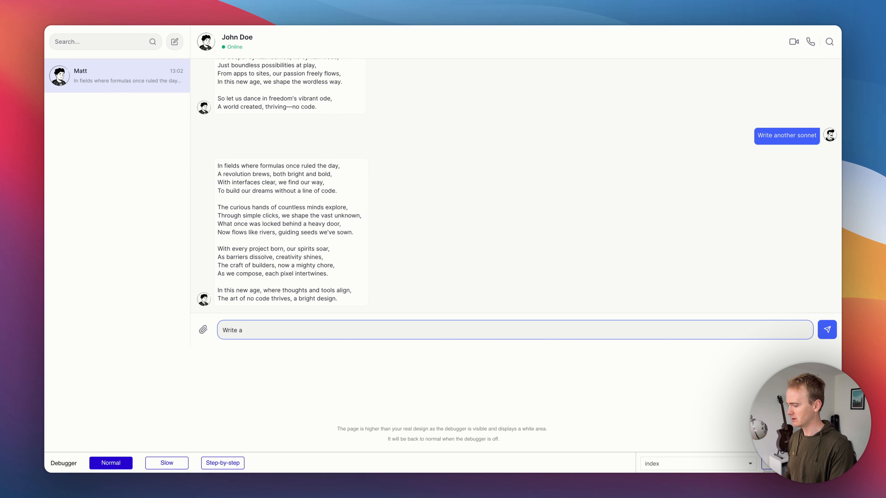
{"action": "type", "text": " sonnet"}
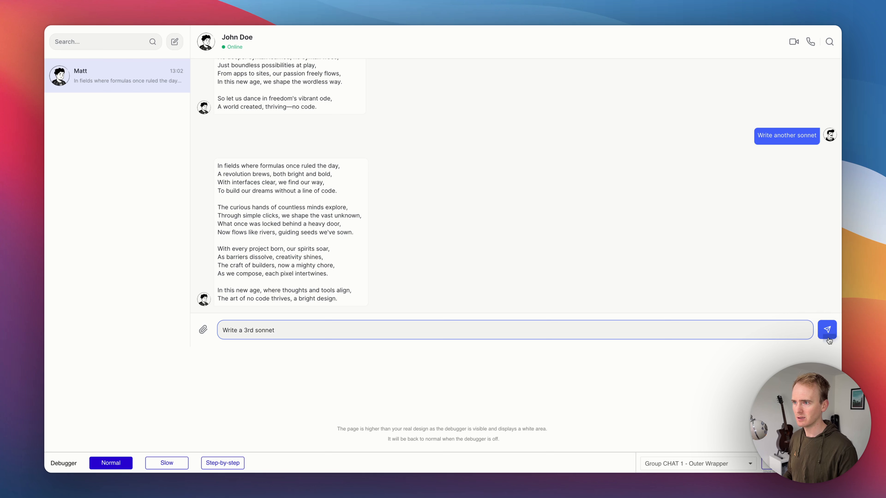
{"action": "left_click", "coordinate": [828, 329]}
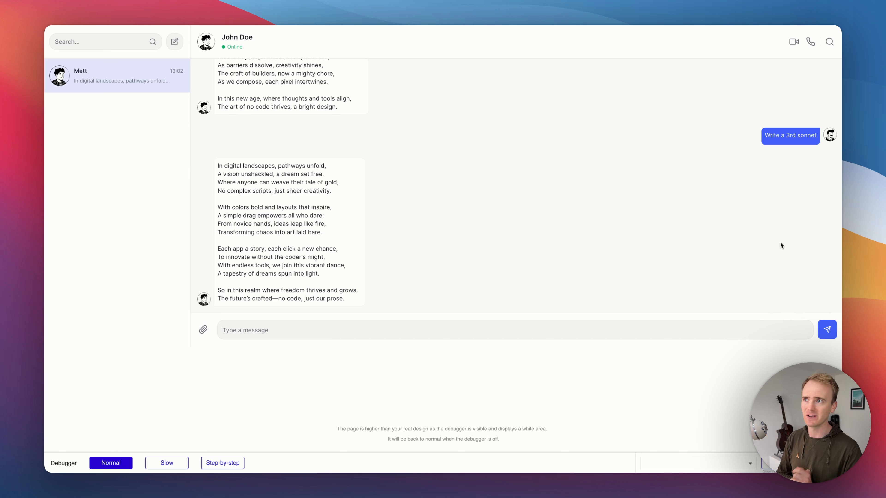
Step: Type the message WRite another sonnet into the chat input of the preview
{"action": "left_click", "coordinate": [307, 332]}
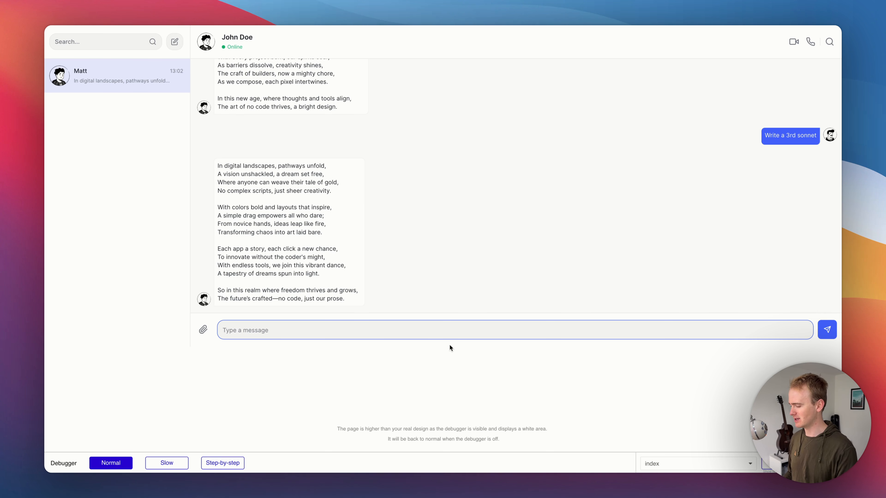
{"action": "type", "text": "WRite another a"}
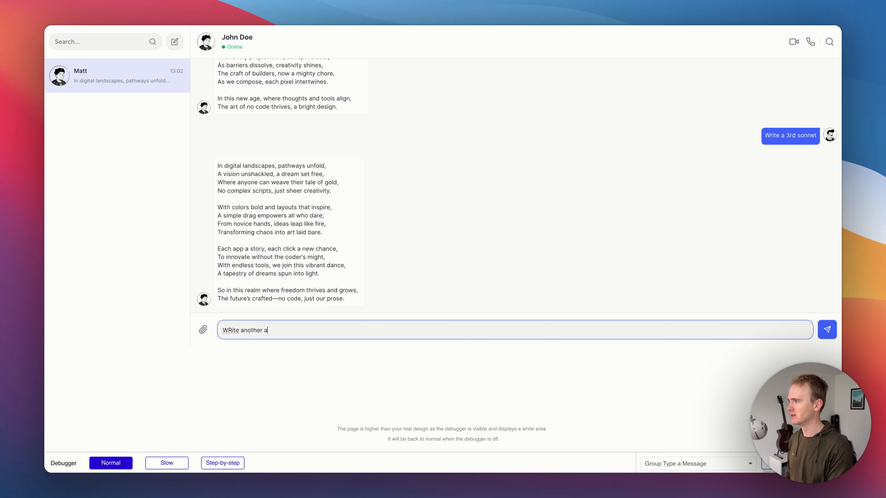
{"action": "type", "text": "r sonne"}
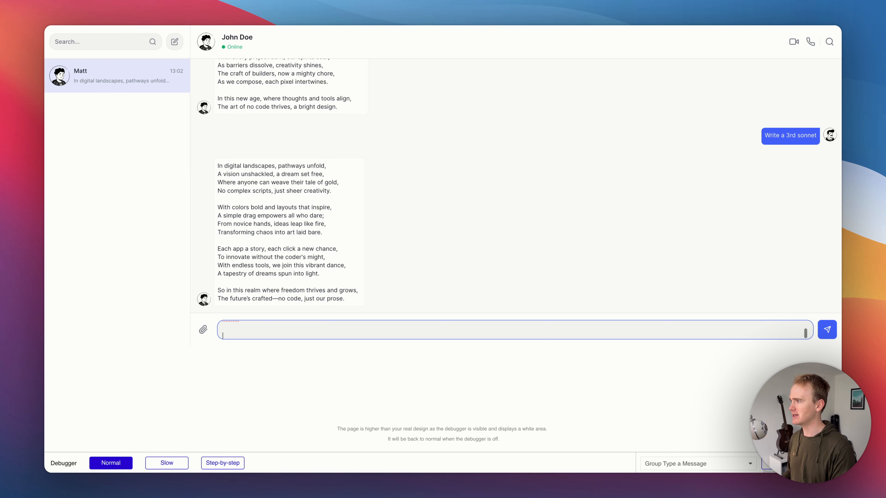
{"action": "key", "text": "BackSpace"}
{"action": "key", "text": "BackSpace"}
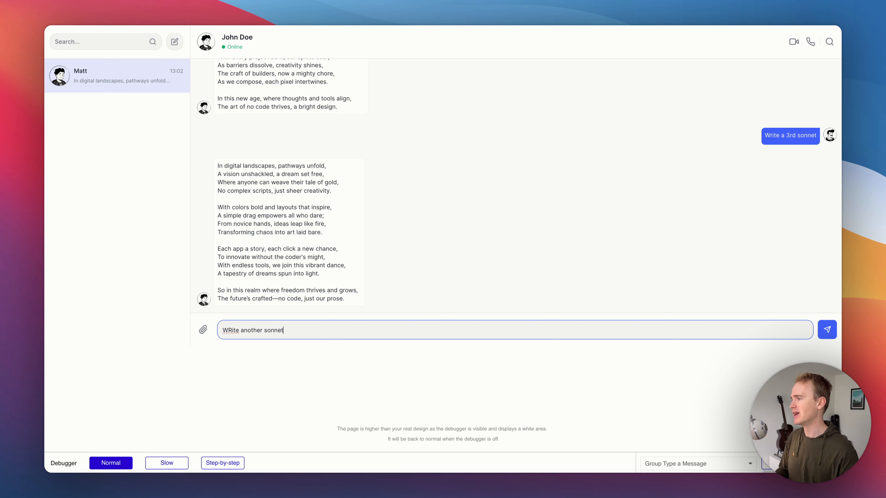
{"action": "key", "text": "BackSpace"}
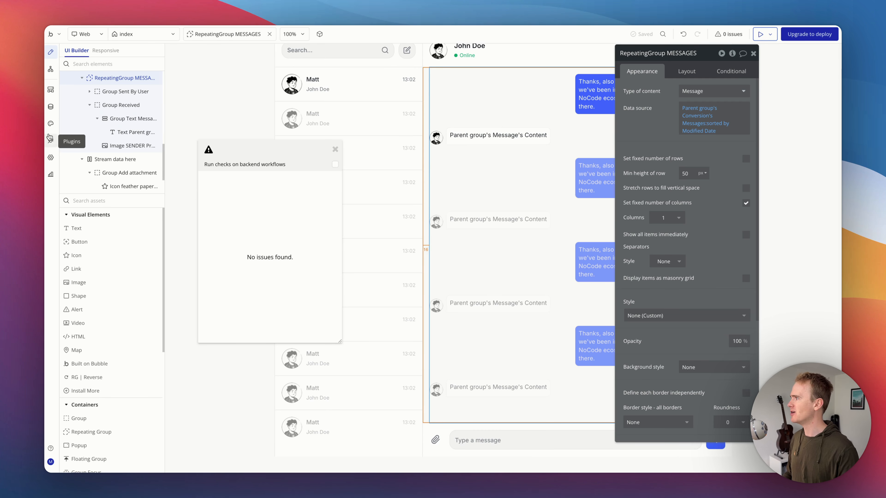
Step: Search the plugin store for enter and install the Enter to Save Multilineinput Value plugin
{"action": "left_click", "coordinate": [51, 140]}
{"action": "left_click", "coordinate": [789, 70]}
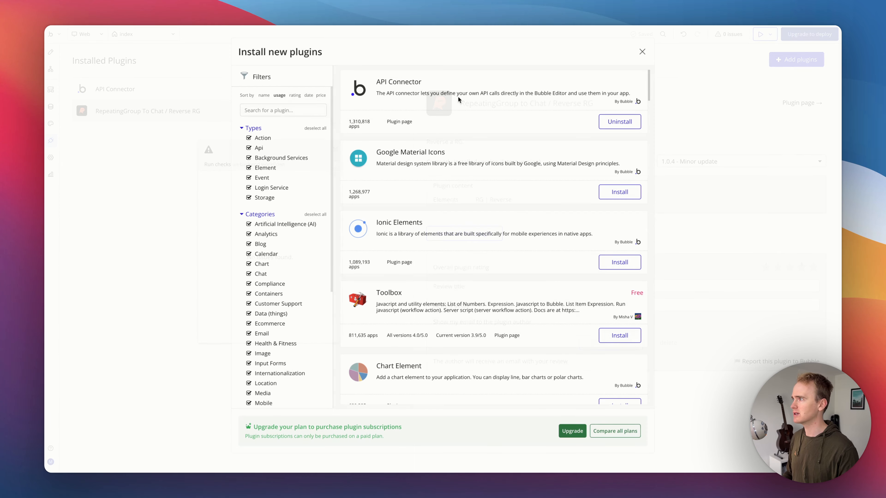
{"action": "type", "text": "enter"}
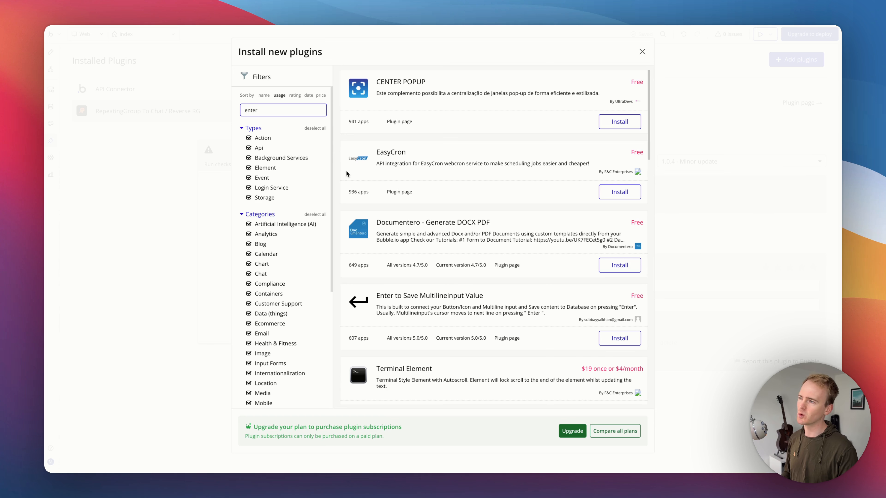
{"action": "scroll", "coordinate": [459, 278], "scroll_direction": "down", "scroll_amount": 4}
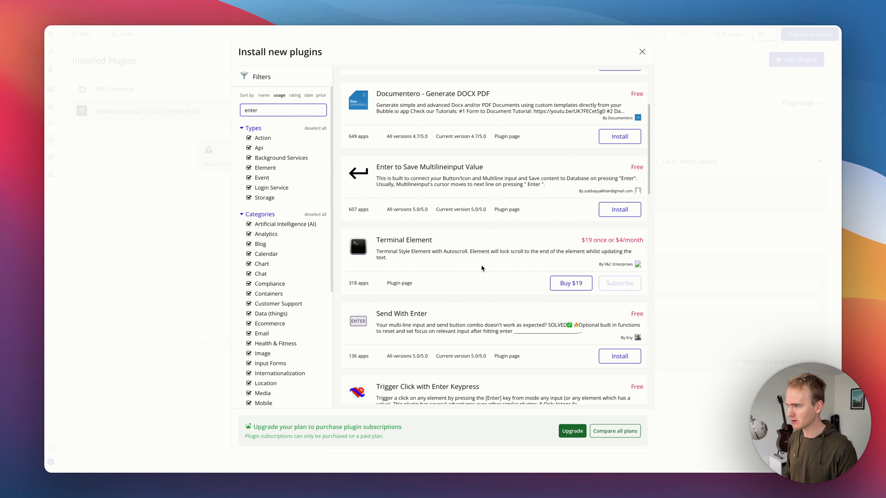
{"action": "scroll", "coordinate": [481, 267], "scroll_direction": "down", "scroll_amount": 1}
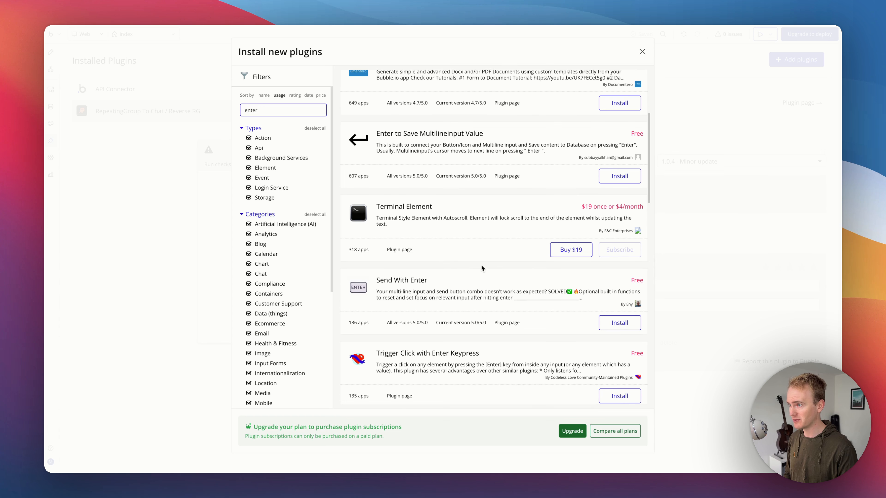
{"action": "scroll", "coordinate": [481, 265], "scroll_direction": "up", "scroll_amount": 3}
{"action": "scroll", "coordinate": [481, 266], "scroll_direction": "down", "scroll_amount": 1}
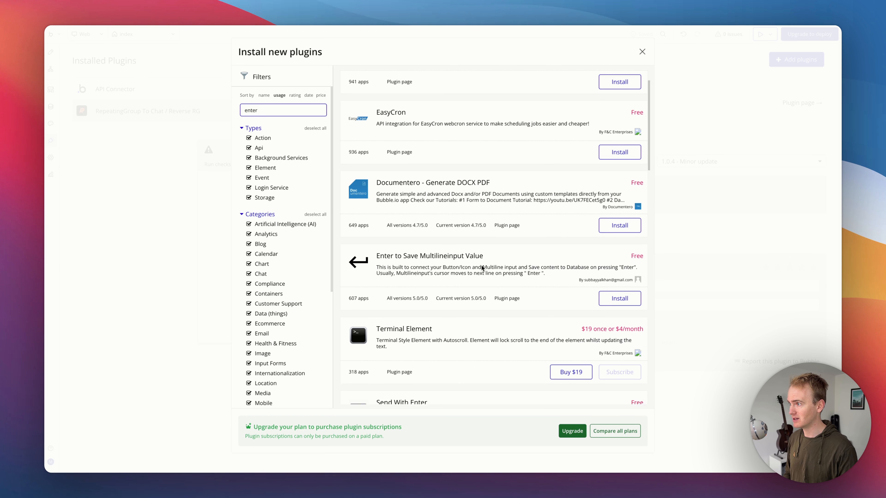
{"action": "left_click", "coordinate": [605, 281]}
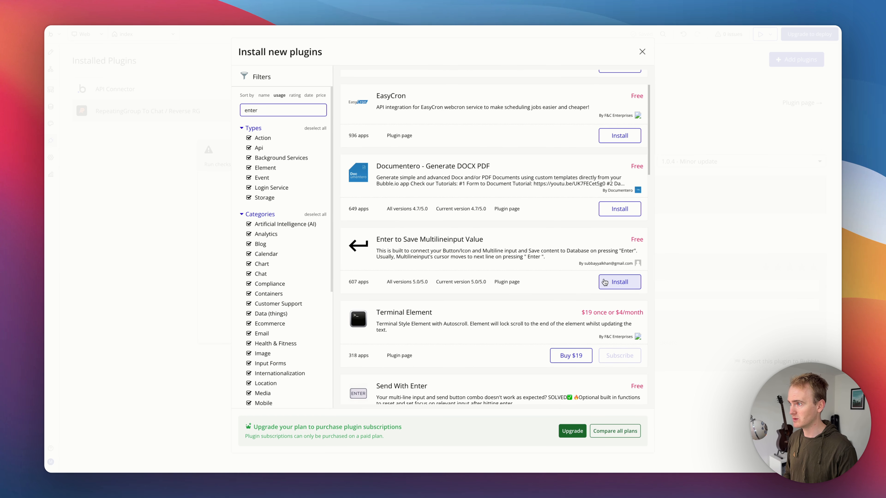
{"action": "scroll", "coordinate": [595, 277], "scroll_direction": "down", "scroll_amount": 5}
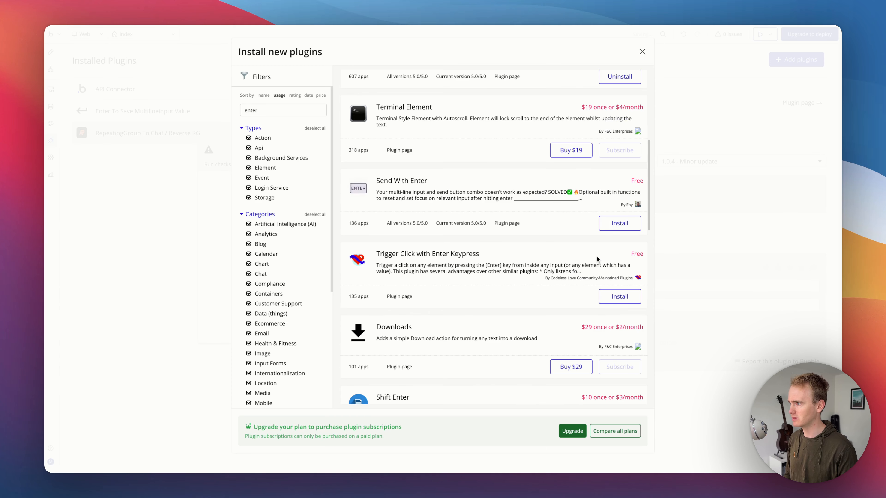
{"action": "scroll", "coordinate": [597, 253], "scroll_direction": "up", "scroll_amount": 6}
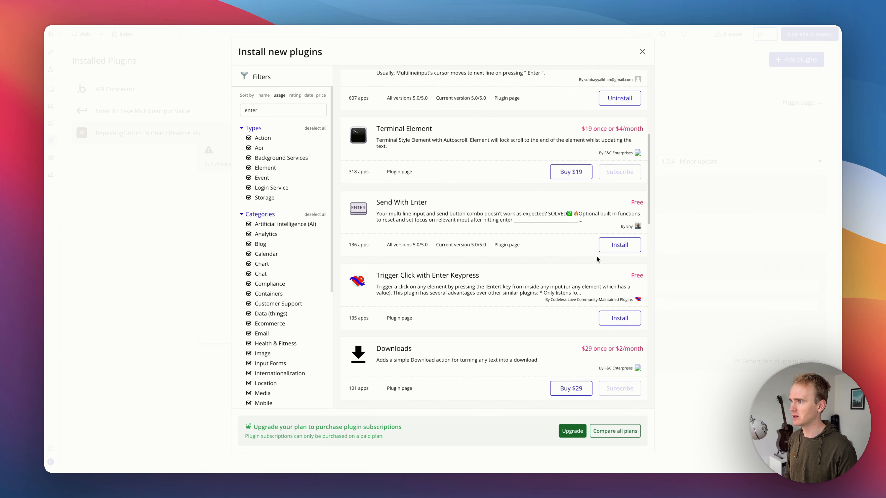
{"action": "left_click", "coordinate": [642, 54]}
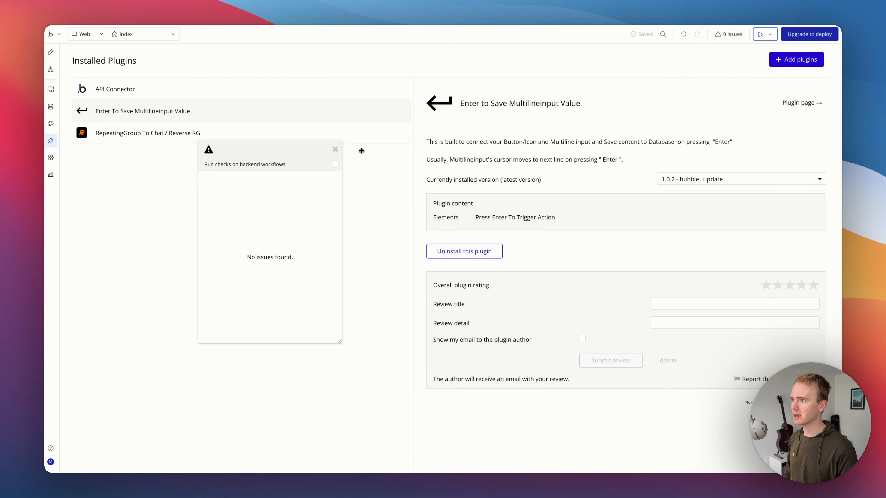
Step: Add a Press Enter to Trigger Action element to the message input row and move it one position later
{"action": "left_click", "coordinate": [50, 51]}
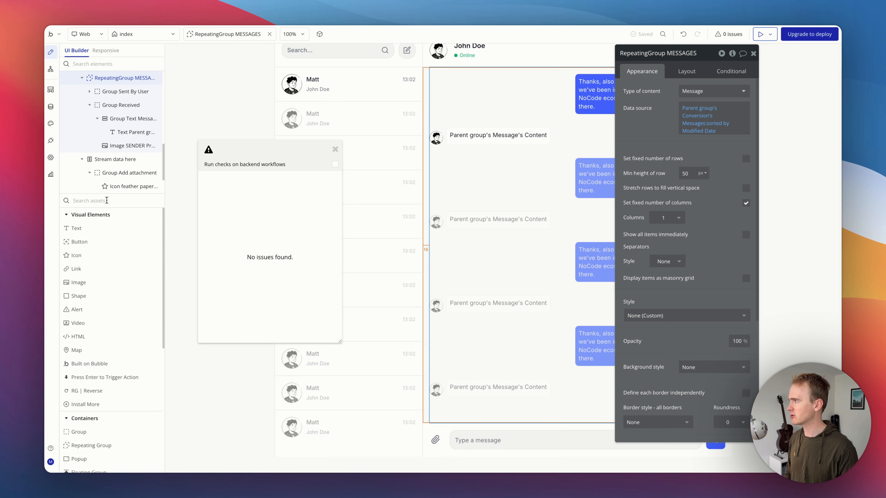
{"action": "left_click", "coordinate": [88, 201]}
{"action": "type", "text": "en"}
{"action": "left_click_drag", "start_coordinate": [128, 229], "coordinate": [447, 445]}
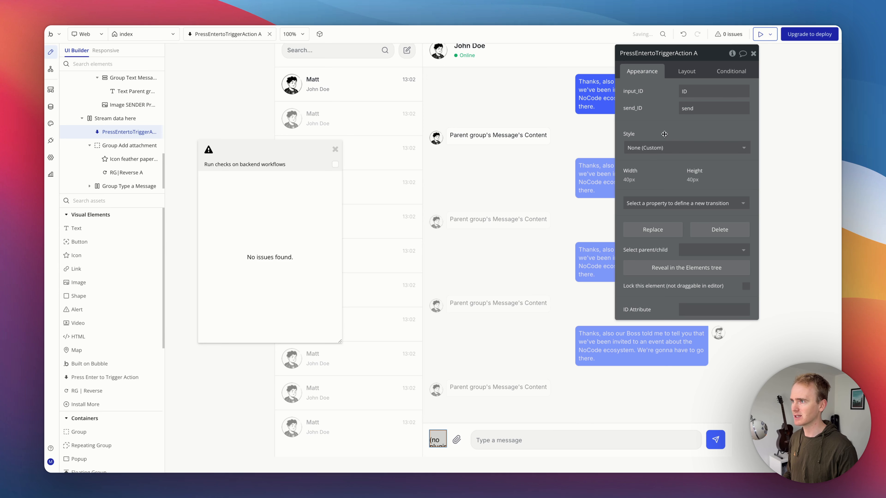
{"action": "left_click", "coordinate": [690, 78]}
{"action": "left_click", "coordinate": [702, 155]}
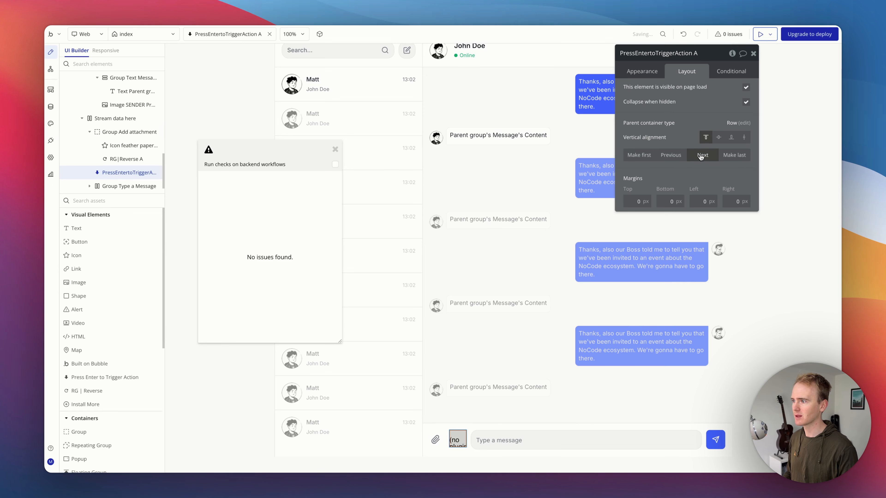
{"action": "left_click", "coordinate": [655, 72]}
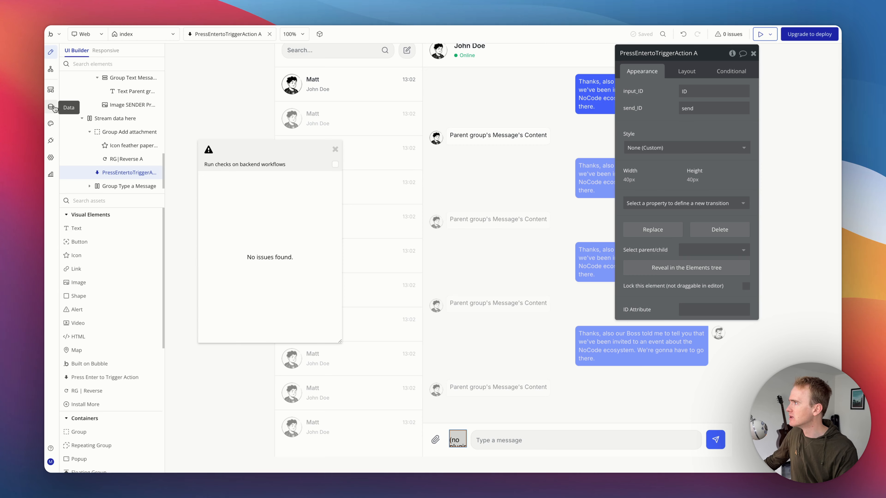
Step: Open the OpenAI - Send message step of the send button workflow and inspect its messages' format-as-text content
{"action": "left_click", "coordinate": [50, 89]}
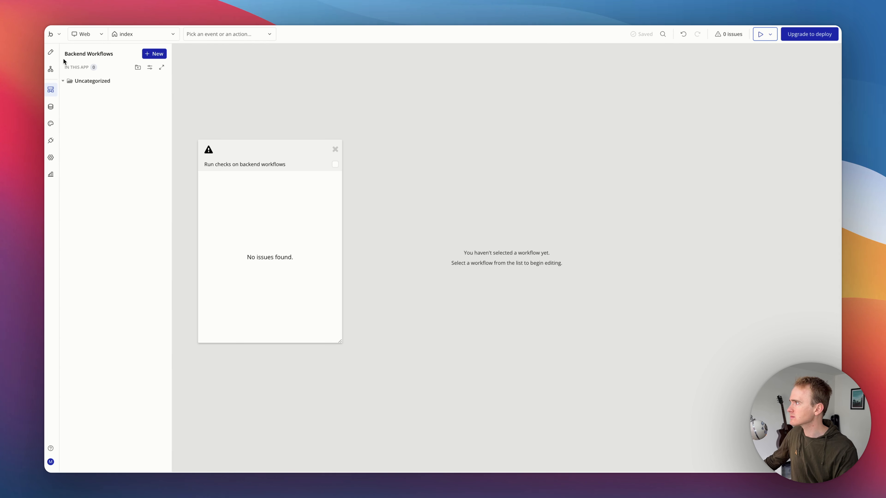
{"action": "left_click", "coordinate": [50, 52]}
{"action": "left_click", "coordinate": [52, 70]}
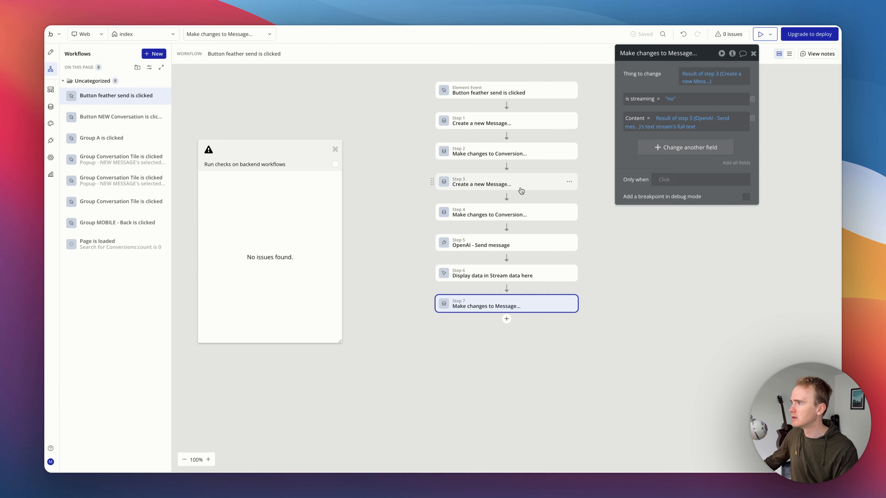
{"action": "left_click", "coordinate": [521, 248]}
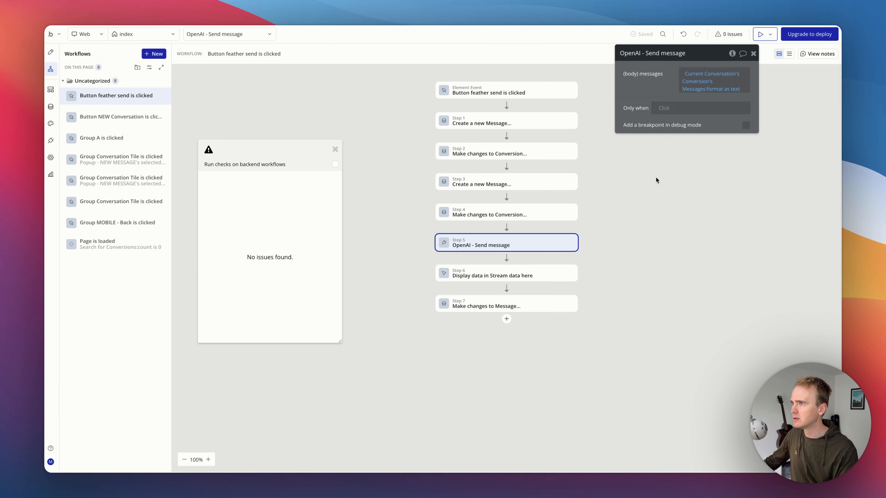
{"action": "left_click", "coordinate": [699, 89]}
{"action": "left_click", "coordinate": [656, 77]}
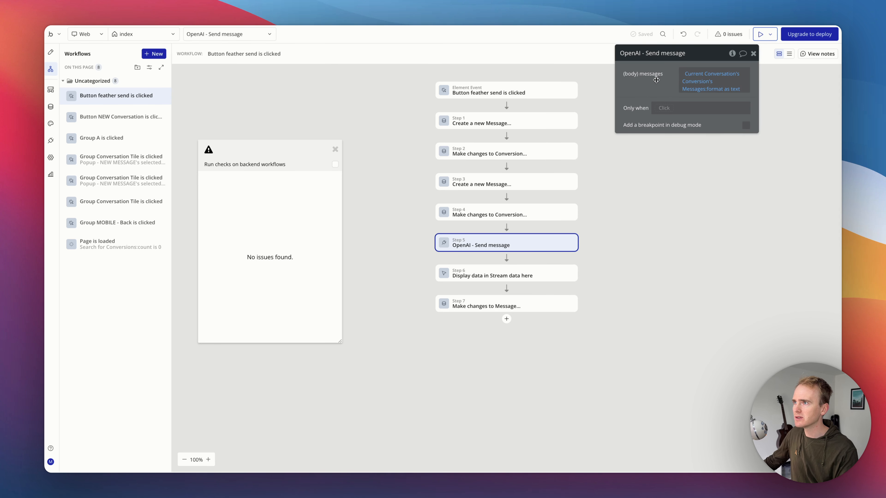
{"action": "left_click", "coordinate": [723, 91]}
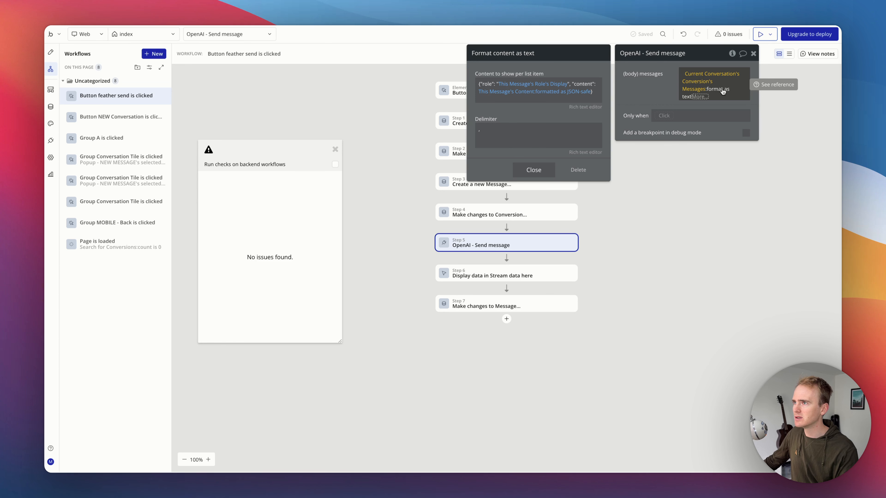
{"action": "left_click", "coordinate": [723, 92]}
{"action": "left_click", "coordinate": [723, 89]}
{"action": "left_click", "coordinate": [723, 92]}
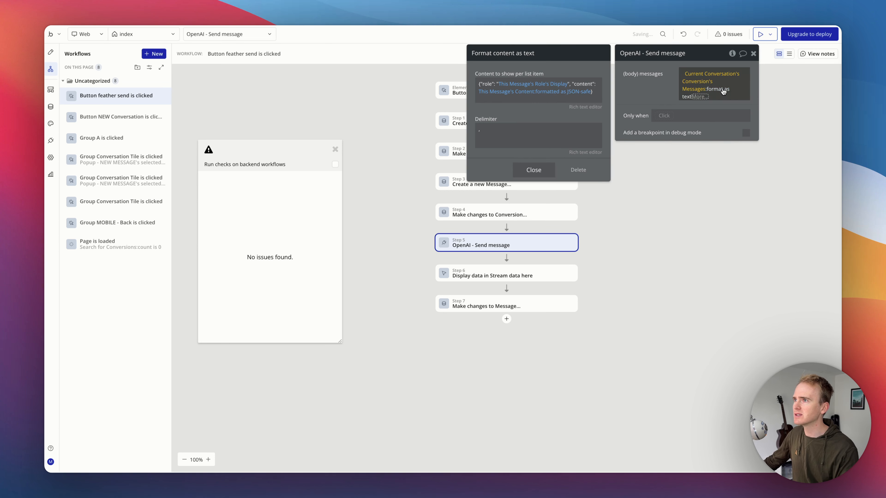
Step: Copy the per-item content, then replace the messages' format as text with a filter keeping messages whose Content isn't empty
{"action": "right_click", "coordinate": [589, 82]}
{"action": "left_click", "coordinate": [646, 62]}
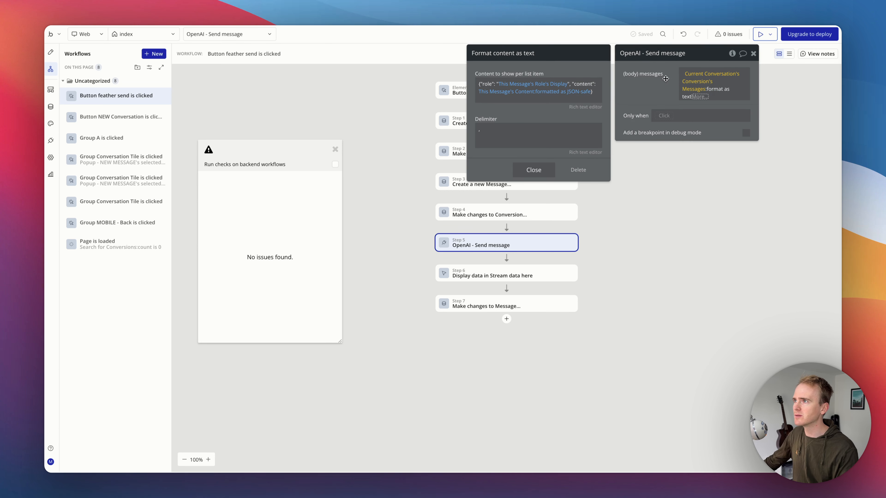
{"action": "left_click", "coordinate": [700, 97]}
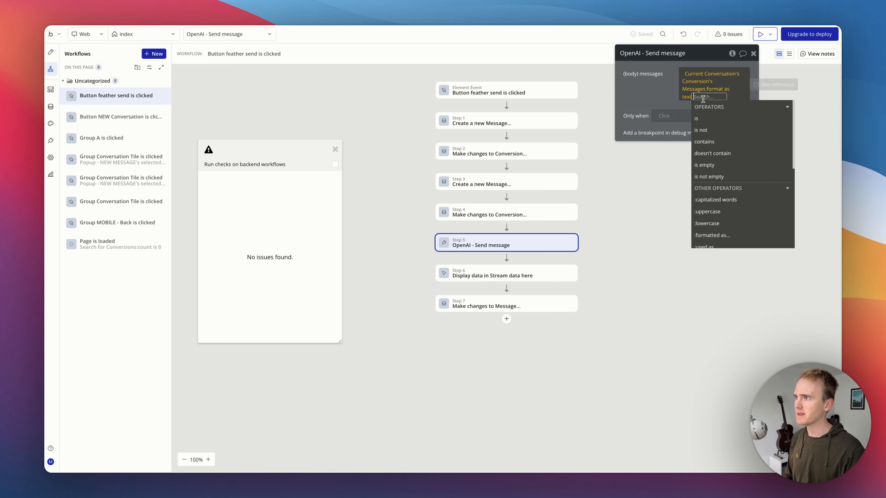
{"action": "key", "text": "BackSpace"}
{"action": "key", "text": "BackSpace"}
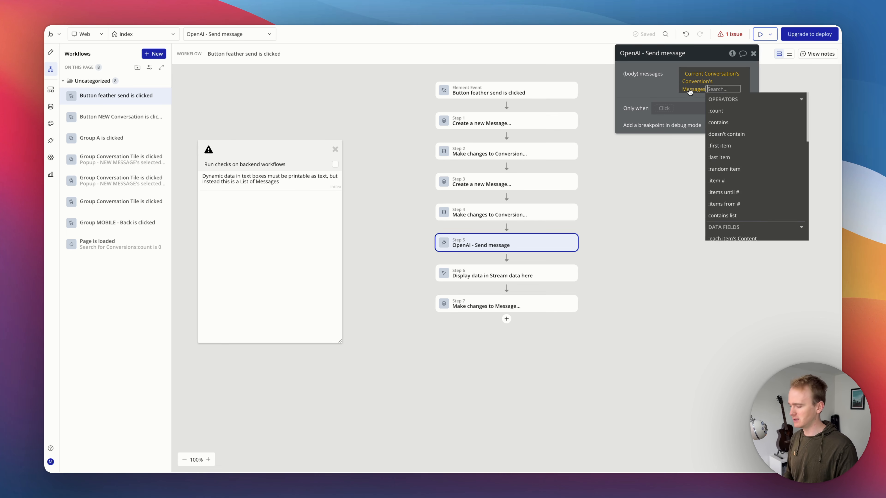
{"action": "type", "text": "fil"}
{"action": "left_click", "coordinate": [712, 107]}
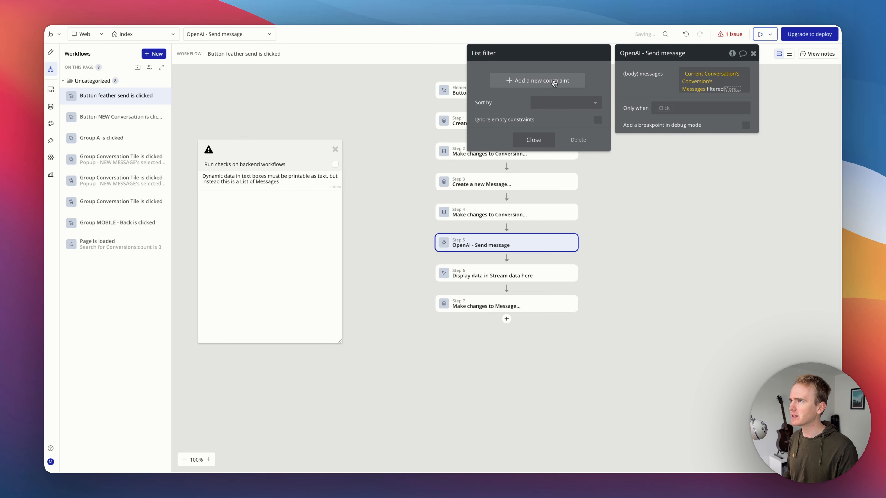
{"action": "left_click", "coordinate": [554, 84]}
{"action": "left_click", "coordinate": [492, 76]}
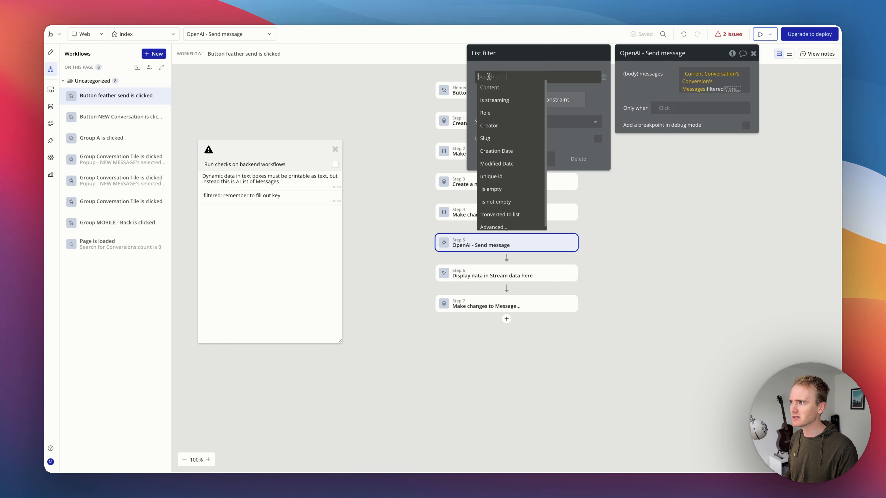
{"action": "left_click", "coordinate": [490, 87]}
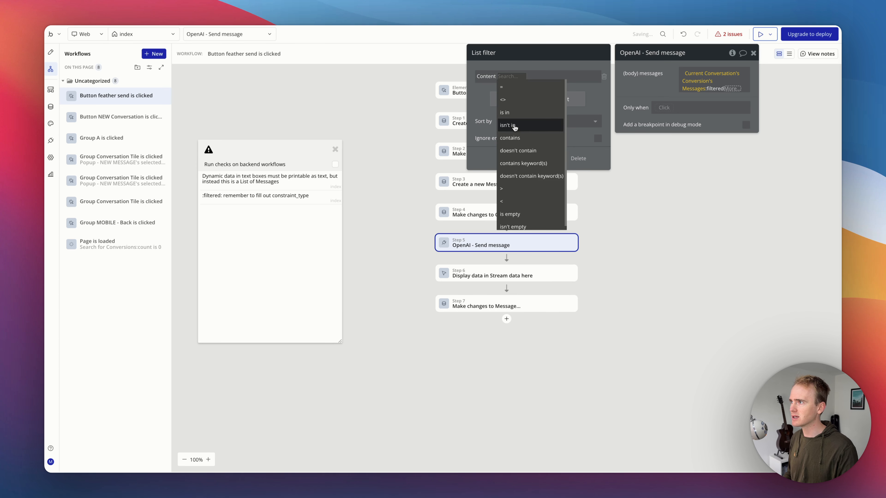
{"action": "left_click", "coordinate": [515, 227]}
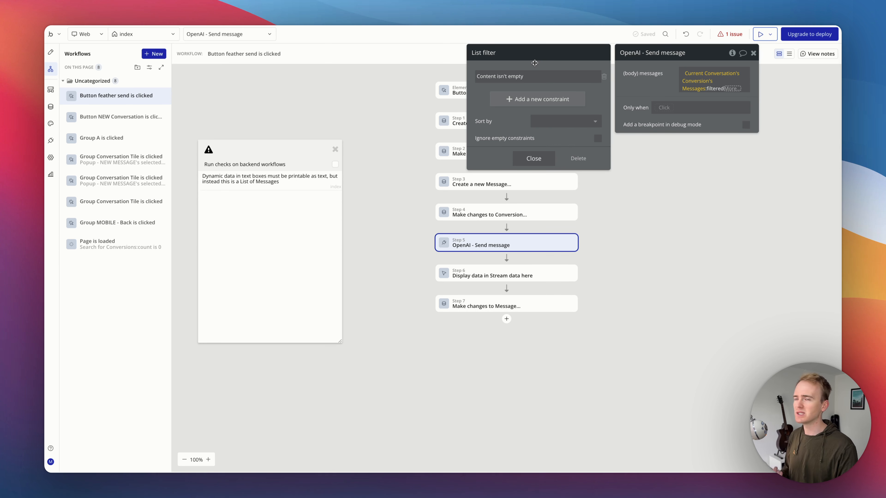
Step: Reapply format as text to the filtered messages, pasting the copied per-item content and setting the delimiter to a comma
{"action": "left_click", "coordinate": [736, 88]}
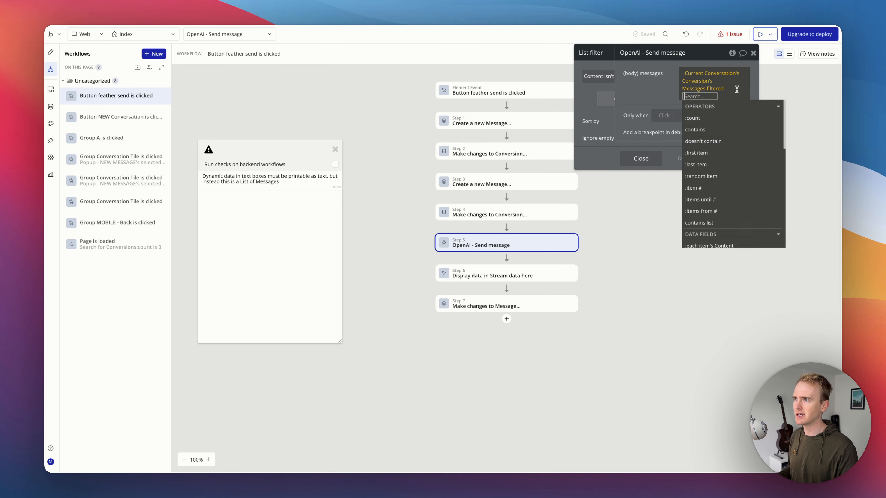
{"action": "type", "text": "fo"}
{"action": "left_click", "coordinate": [709, 117]}
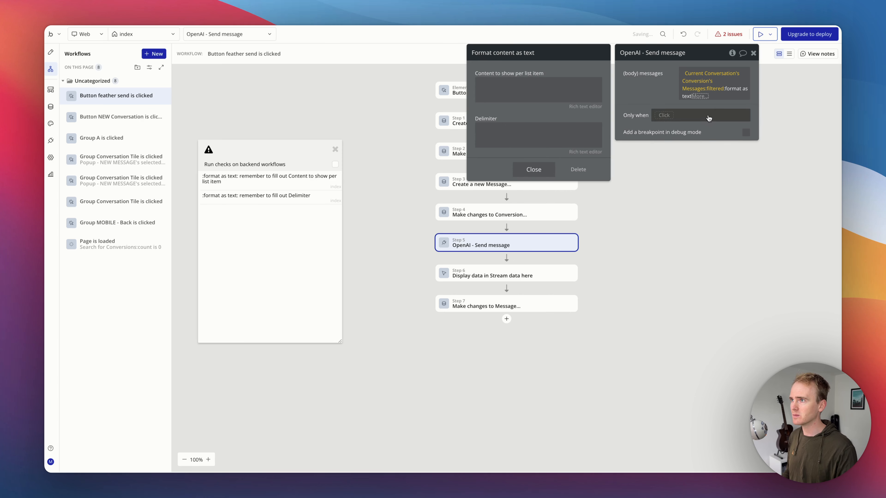
{"action": "right_click", "coordinate": [539, 80]}
{"action": "left_click", "coordinate": [586, 84]}
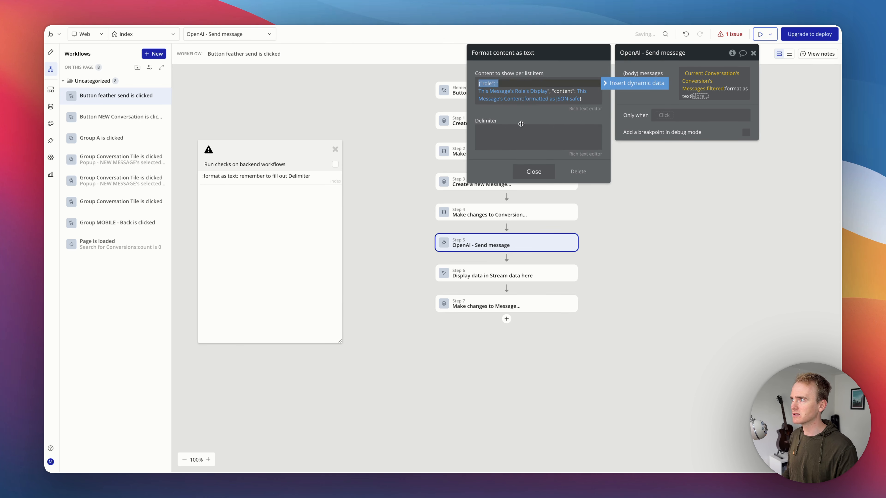
{"action": "left_click", "coordinate": [519, 137]}
{"action": "type", "text": ","}
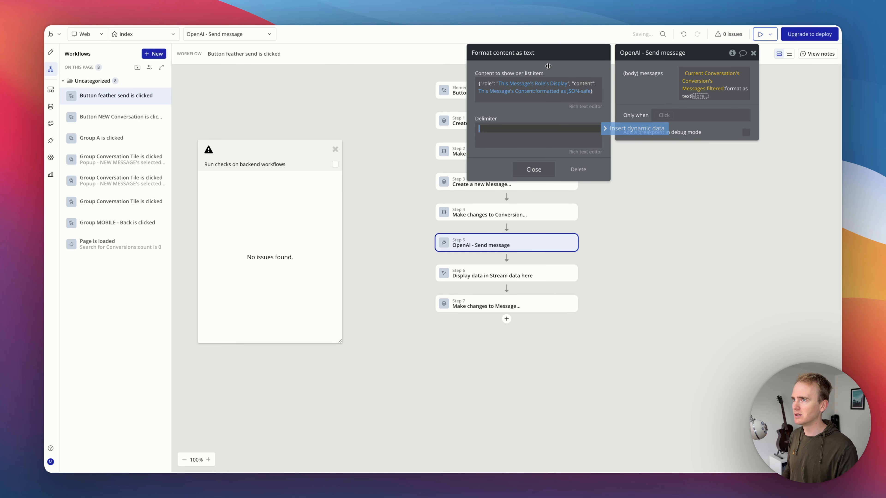
Step: Review the filter constraint on the messages list and close the expression editors
{"action": "left_click", "coordinate": [716, 92]}
{"action": "left_click", "coordinate": [715, 92]}
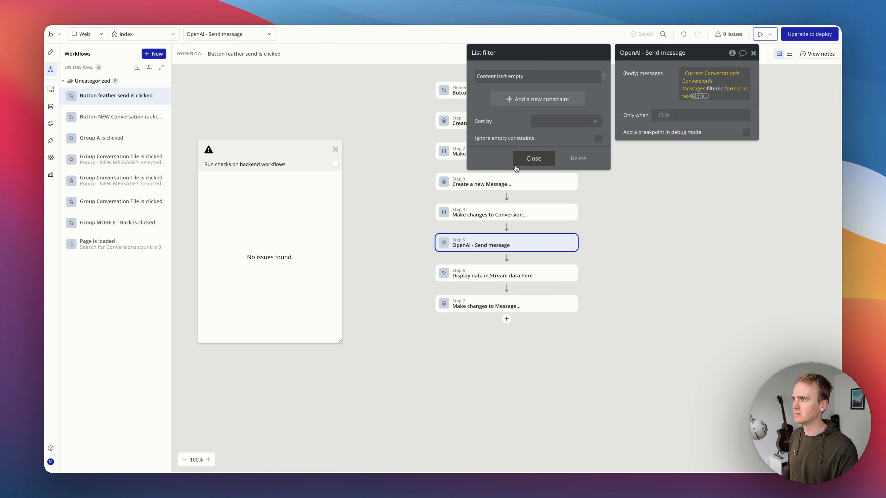
{"action": "left_click", "coordinate": [530, 160]}
{"action": "left_click", "coordinate": [612, 119]}
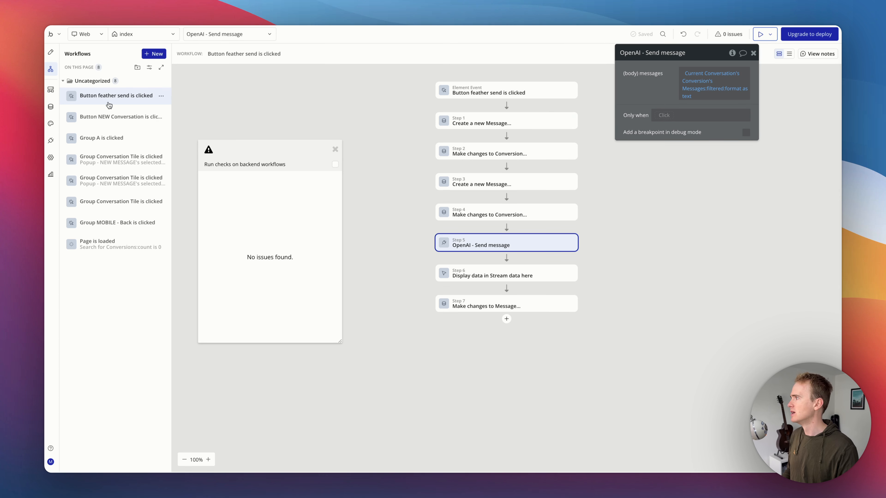
Step: Give the message input the ID attribute input-msg and copy it
{"action": "left_click", "coordinate": [52, 54]}
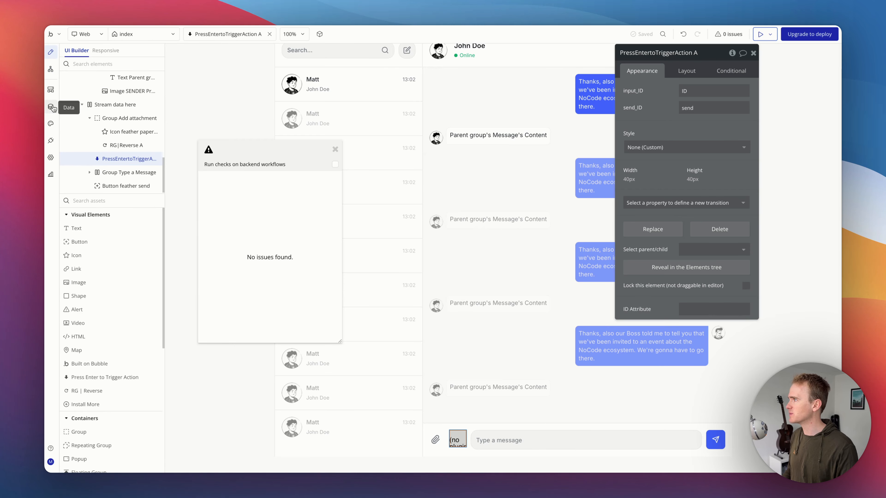
{"action": "left_click", "coordinate": [546, 440]}
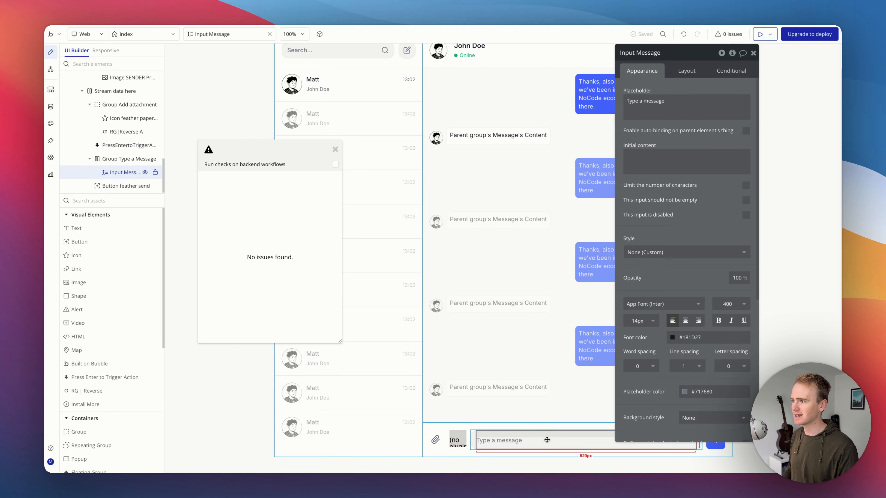
{"action": "scroll", "coordinate": [665, 253], "scroll_direction": "down", "scroll_amount": 5}
{"action": "left_click", "coordinate": [705, 428]}
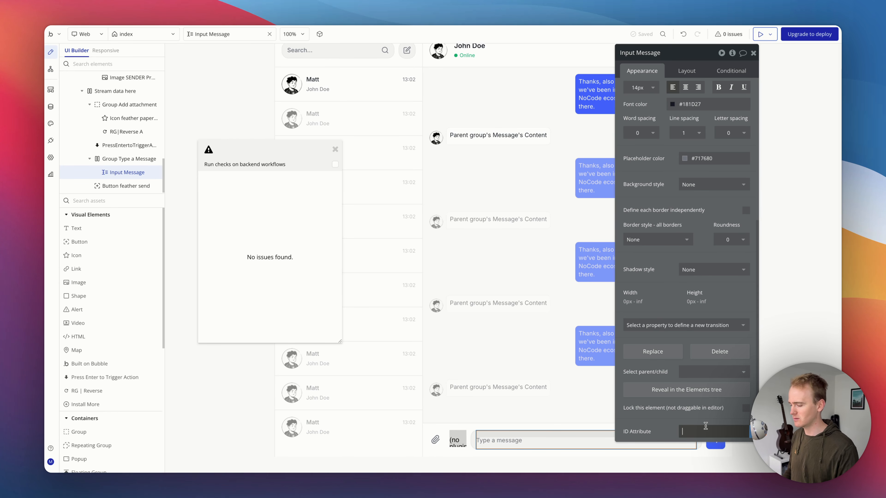
{"action": "type", "text": "input"}
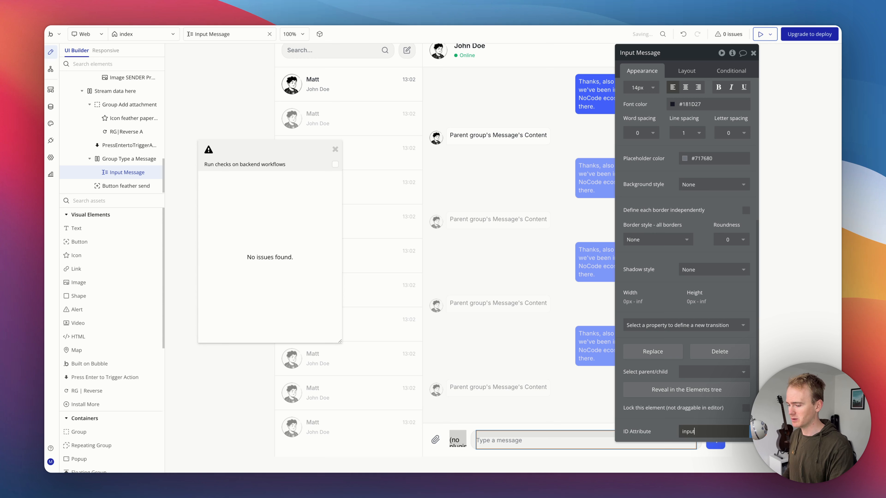
{"action": "type", "text": "-msg"}
{"action": "key", "text": "ctrl+a"}
{"action": "key", "text": "ctrl+c"}
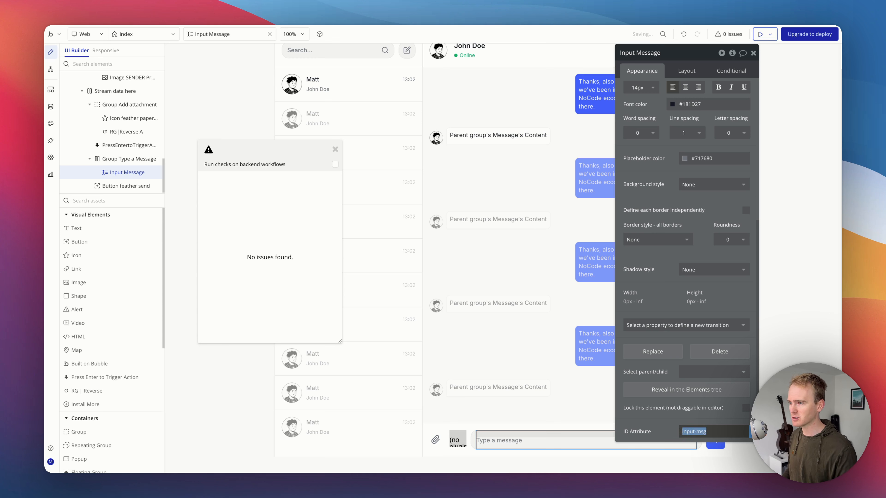
Step: Set the Press Enter element's input_ID to input-msg
{"action": "left_click", "coordinate": [466, 442]}
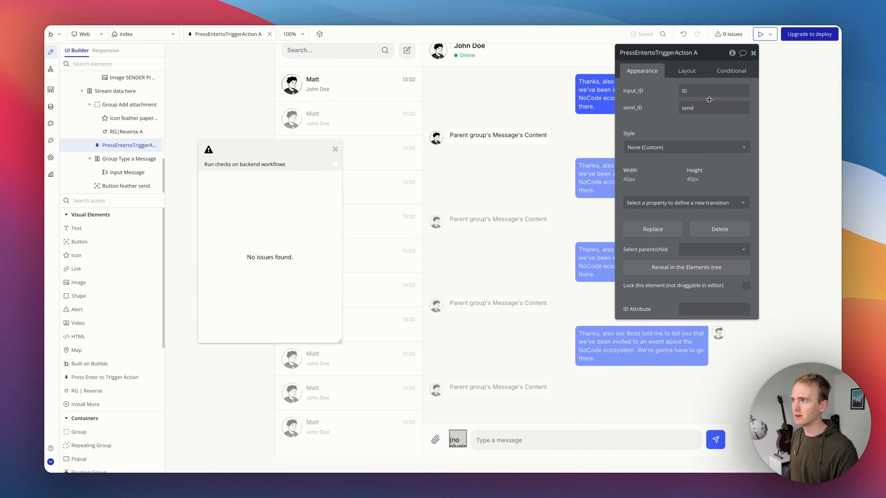
{"action": "left_click", "coordinate": [708, 92]}
{"action": "key", "text": "ctrl+v"}
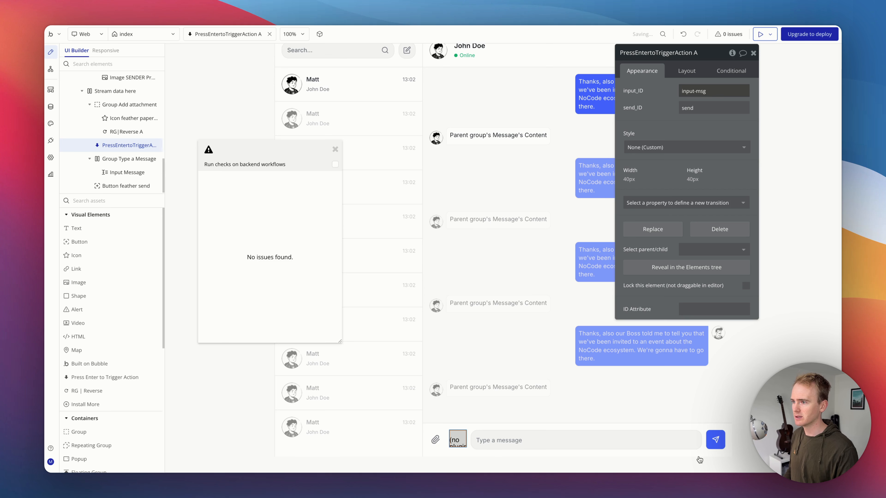
Step: Set the send button's ID attribute to send
{"action": "left_click", "coordinate": [715, 441]}
{"action": "scroll", "coordinate": [700, 432], "scroll_direction": "down", "scroll_amount": 5}
{"action": "left_click", "coordinate": [700, 432]}
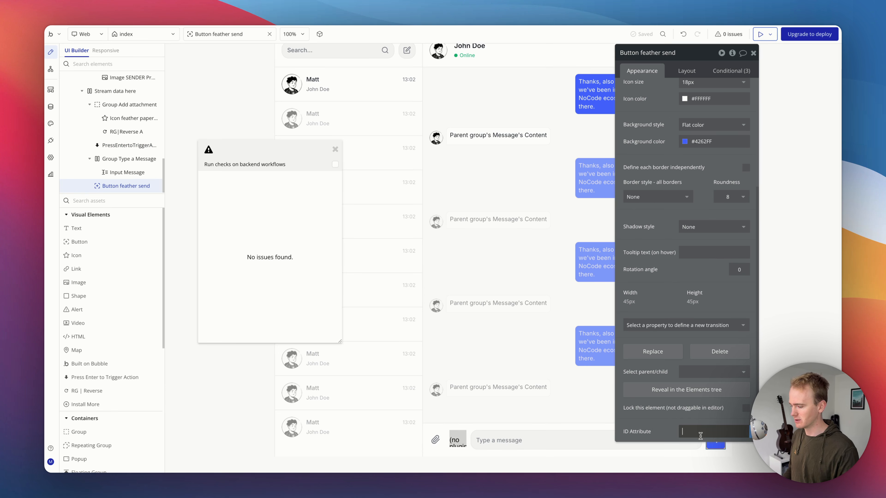
{"action": "type", "text": "send"}
Step: Check the layout order of the Press Enter element and the send button in the message row
{"action": "left_click", "coordinate": [457, 439]}
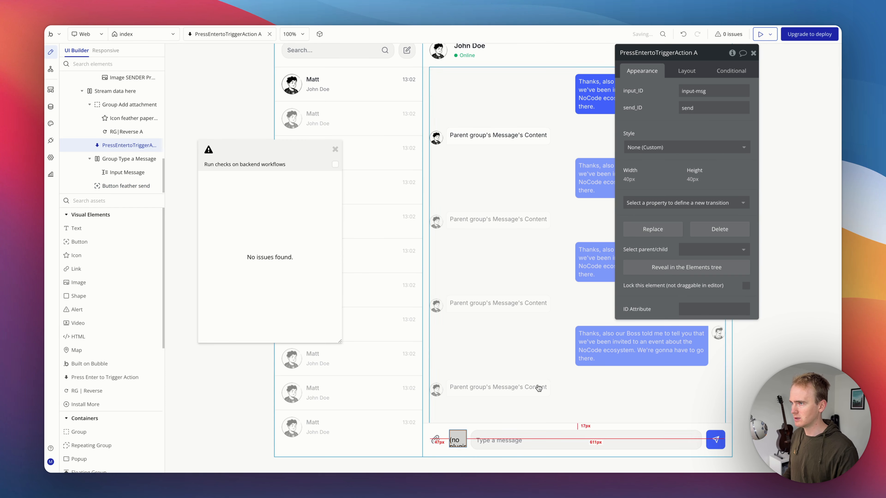
{"action": "left_click", "coordinate": [688, 72]}
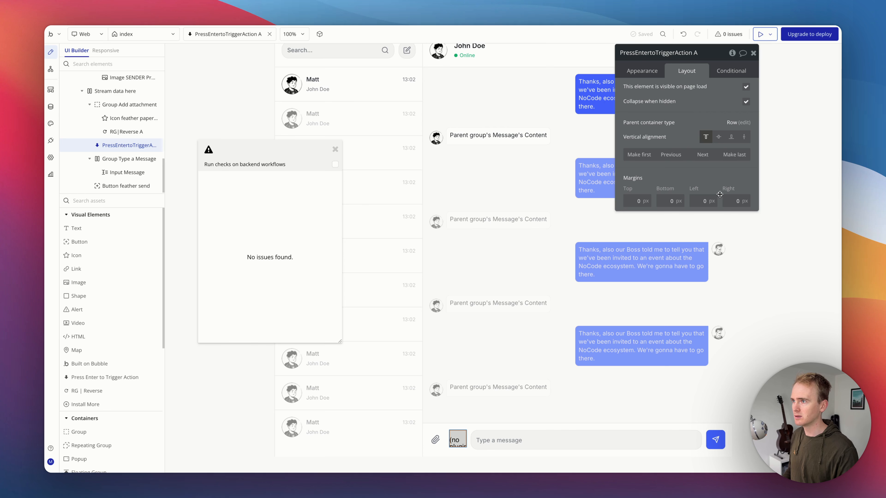
{"action": "left_click", "coordinate": [715, 441]}
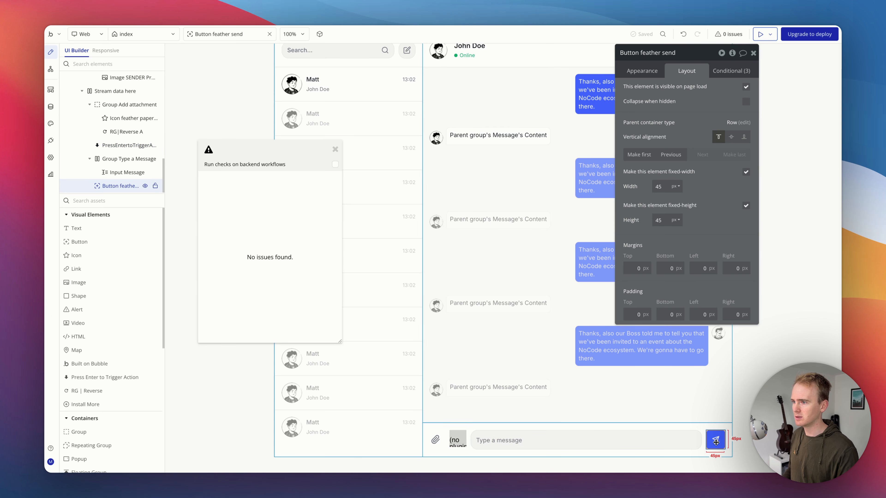
Step: Create a new workflow and search its event list for a suitable trigger
{"action": "left_click", "coordinate": [49, 70]}
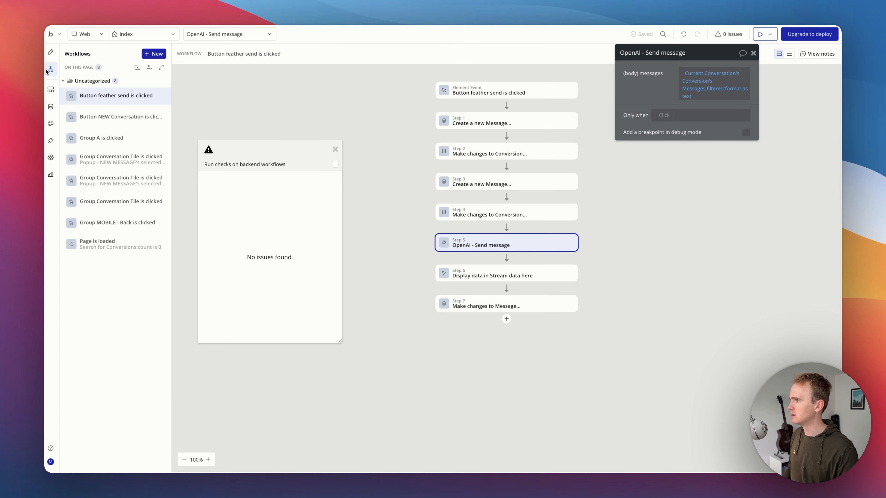
{"action": "left_click", "coordinate": [146, 55]}
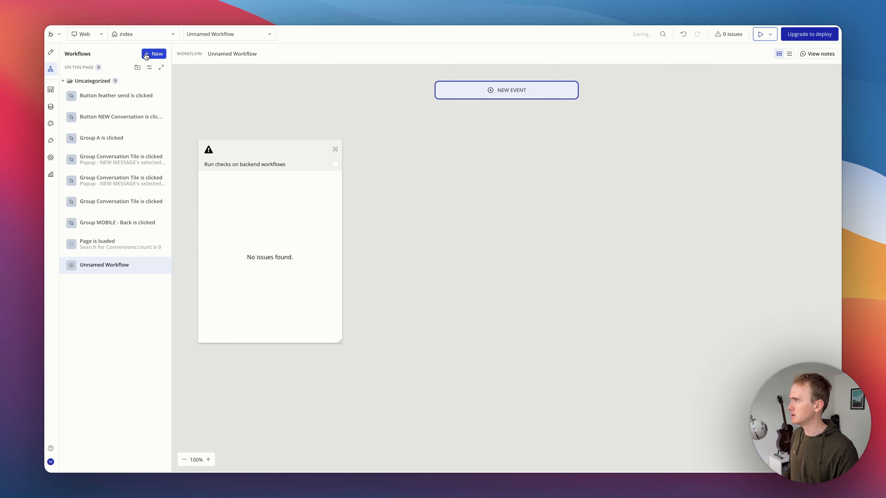
{"action": "type", "text": "ent"}
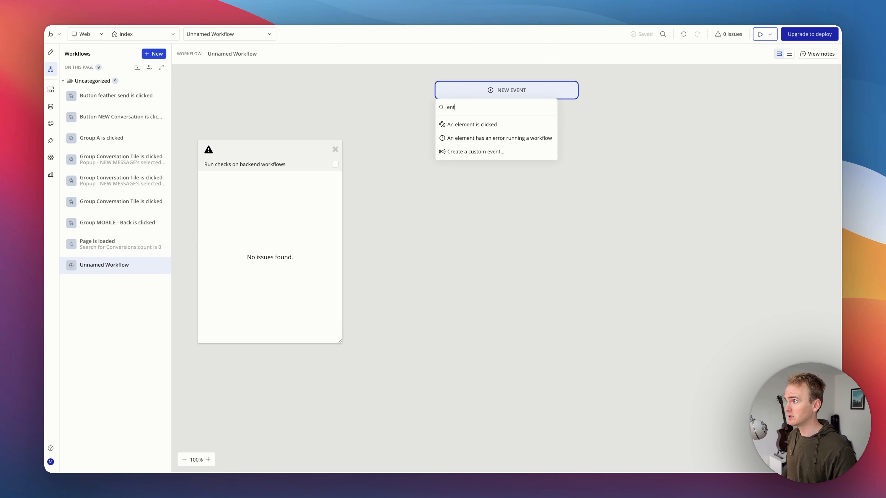
{"action": "type", "text": "e"}
{"action": "key", "text": "BackSpace"}
{"action": "key", "text": "BackSpace"}
{"action": "key", "text": "BackSpace"}
{"action": "key", "text": "BackSpace"}
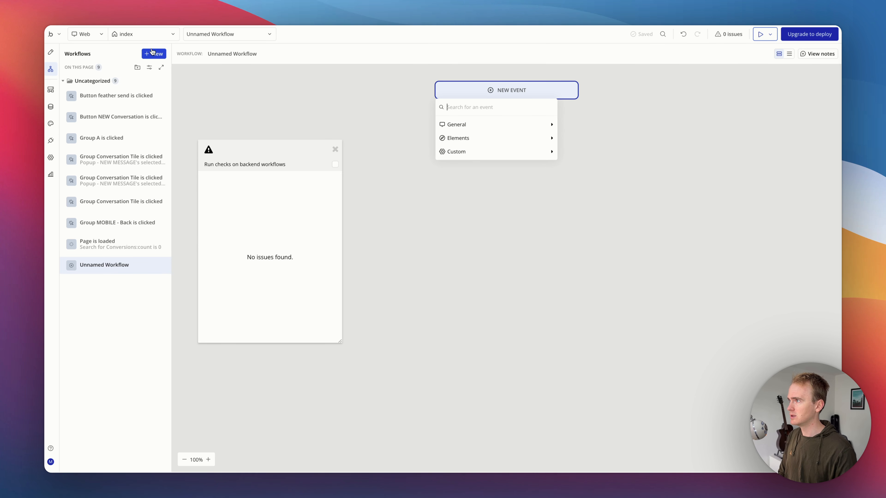
{"action": "type", "text": "wn"}
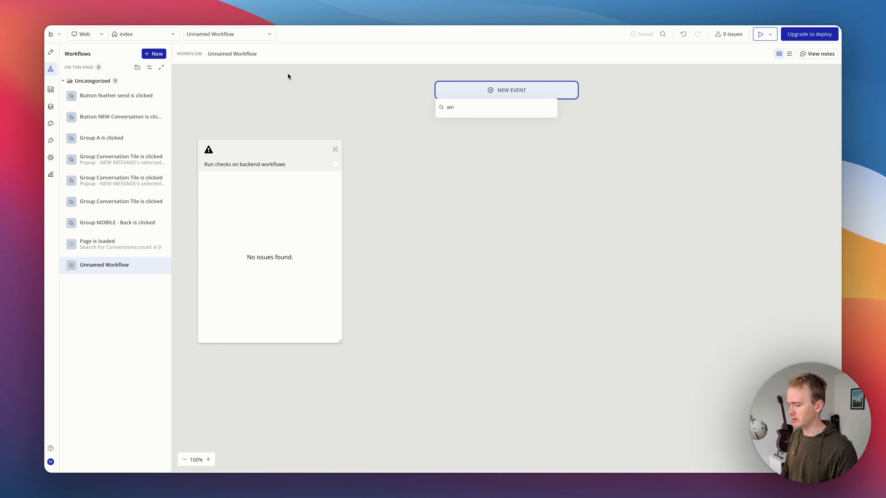
{"action": "key", "text": "BackSpace"}
{"action": "key", "text": "BackSpace"}
{"action": "left_click", "coordinate": [286, 85]}
Step: Preview the app and send the message Write another sonnet using Enter
{"action": "left_click", "coordinate": [51, 52]}
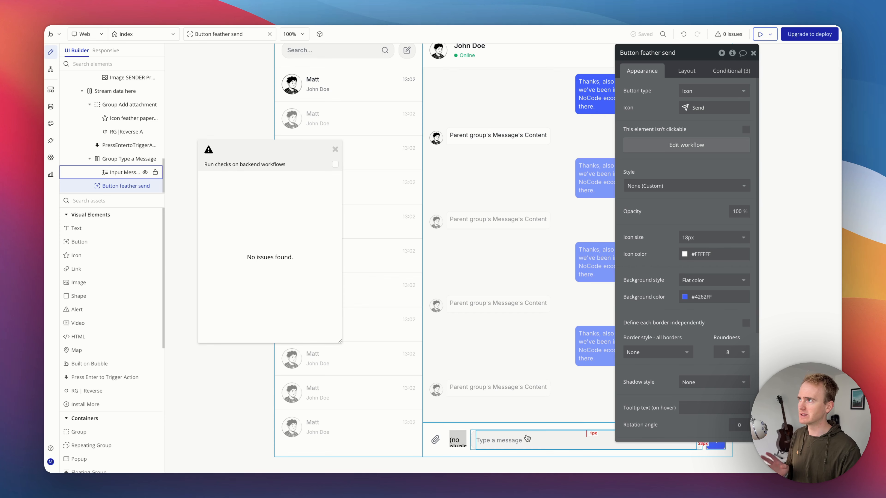
{"action": "scroll", "coordinate": [527, 439], "scroll_direction": "up", "scroll_amount": 1}
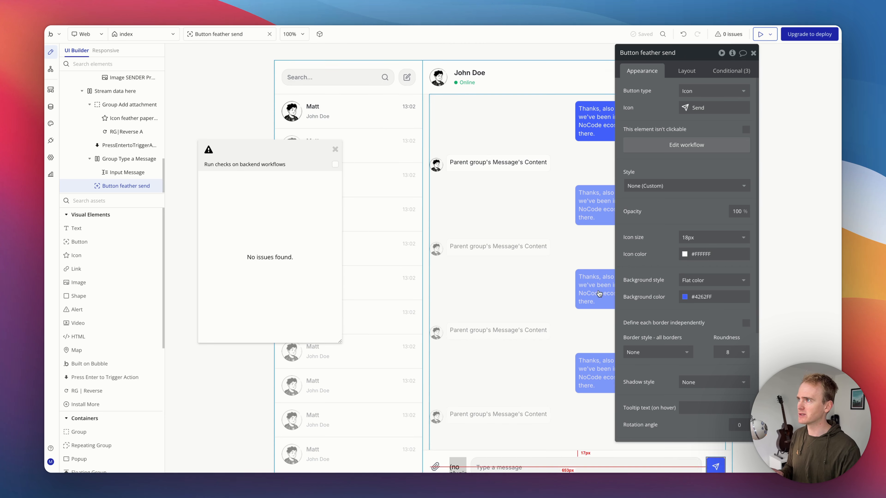
{"action": "left_click", "coordinate": [761, 36]}
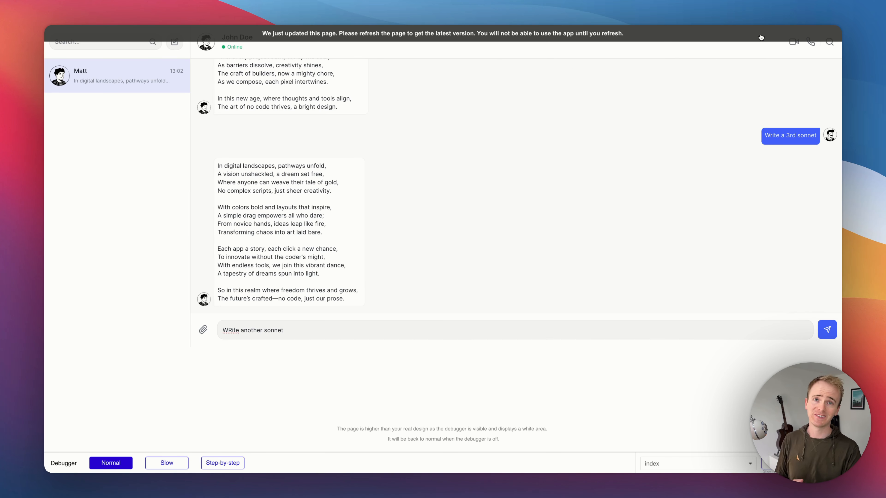
{"action": "left_click", "coordinate": [301, 322]}
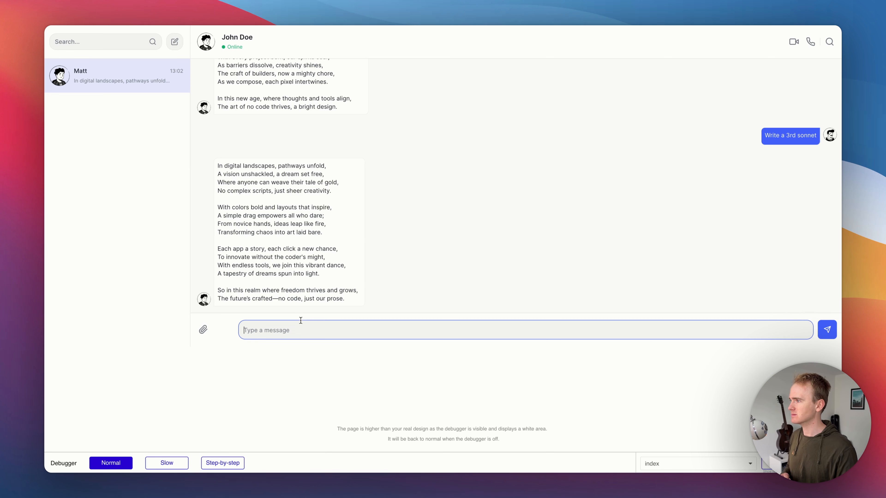
{"action": "type", "text": "W"}
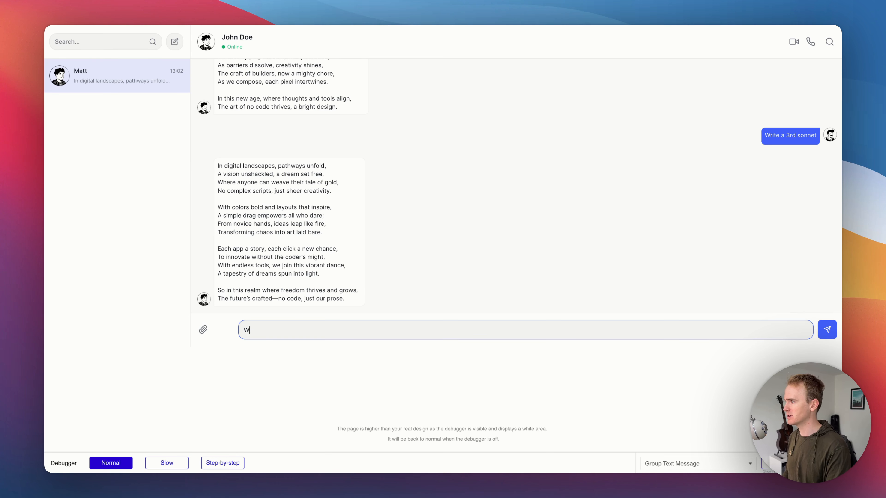
{"action": "type", "text": "rite another sonnet"}
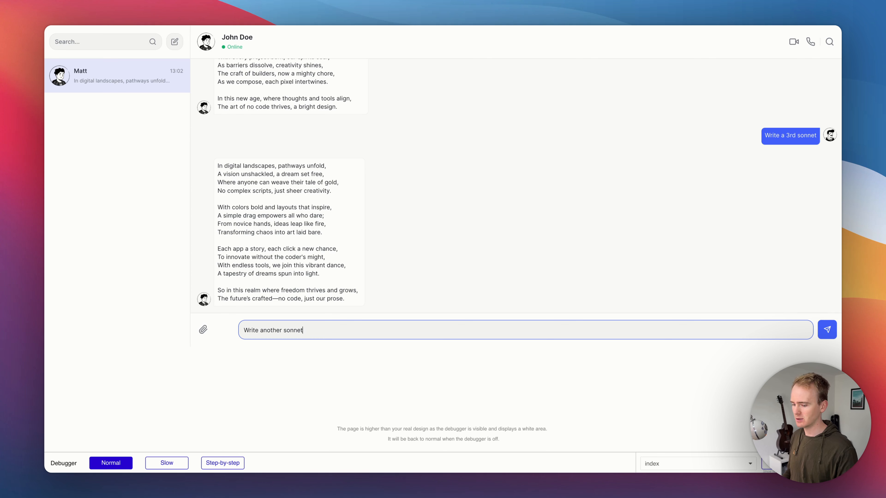
{"action": "key", "text": "Return"}
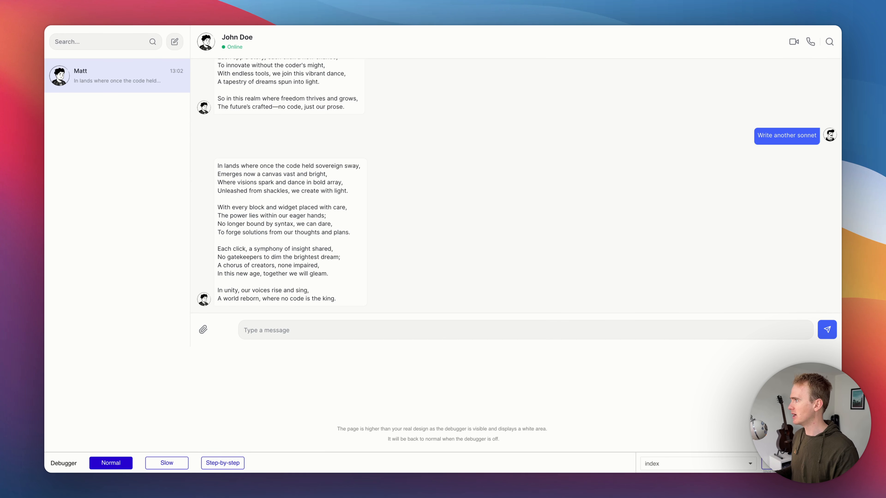
Step: Append a Set focus to an input element action to the send button workflow, targeting Input Message
{"action": "key", "text": "ctrl+shift+Tab"}
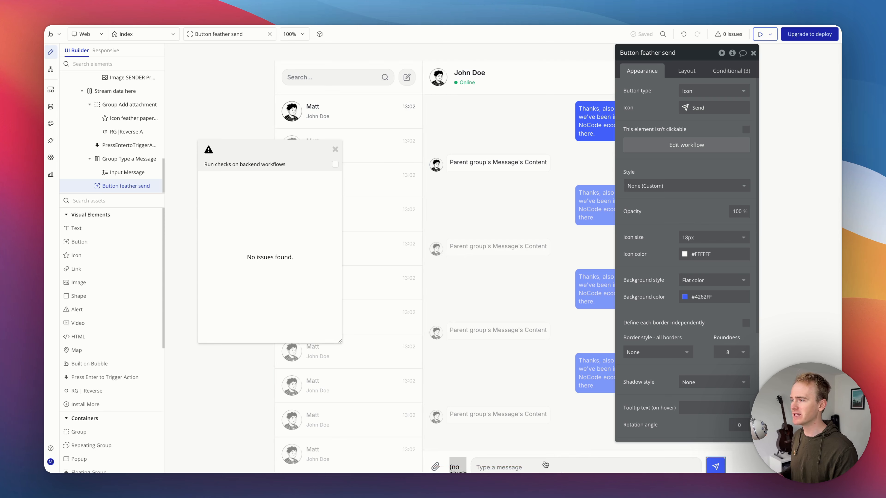
{"action": "scroll", "coordinate": [540, 449], "scroll_direction": "down", "scroll_amount": 1}
{"action": "left_click", "coordinate": [539, 449]}
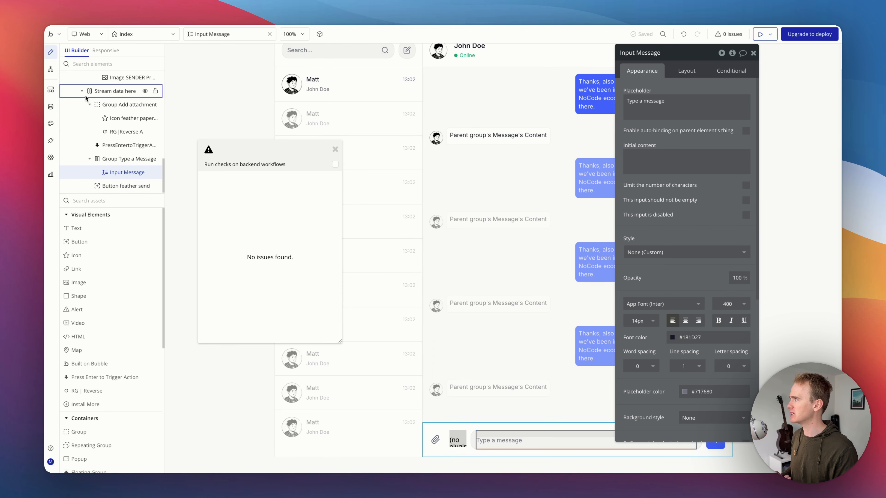
{"action": "left_click", "coordinate": [53, 75]}
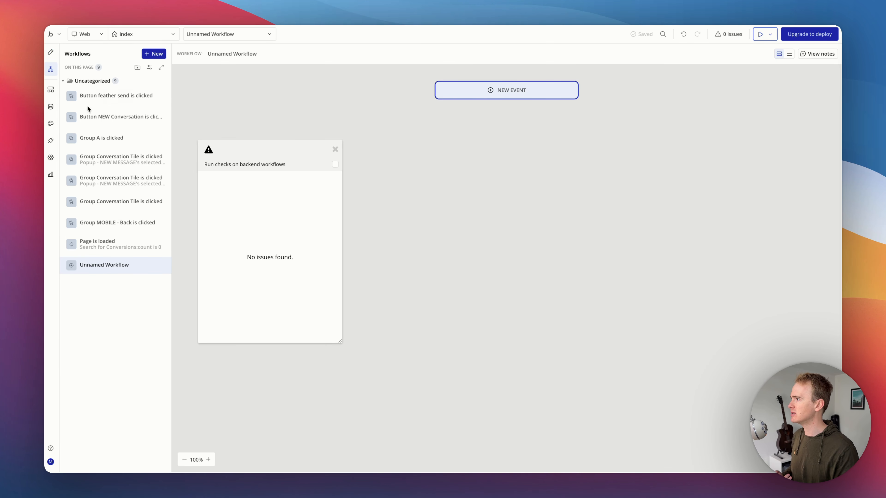
{"action": "left_click", "coordinate": [53, 51]}
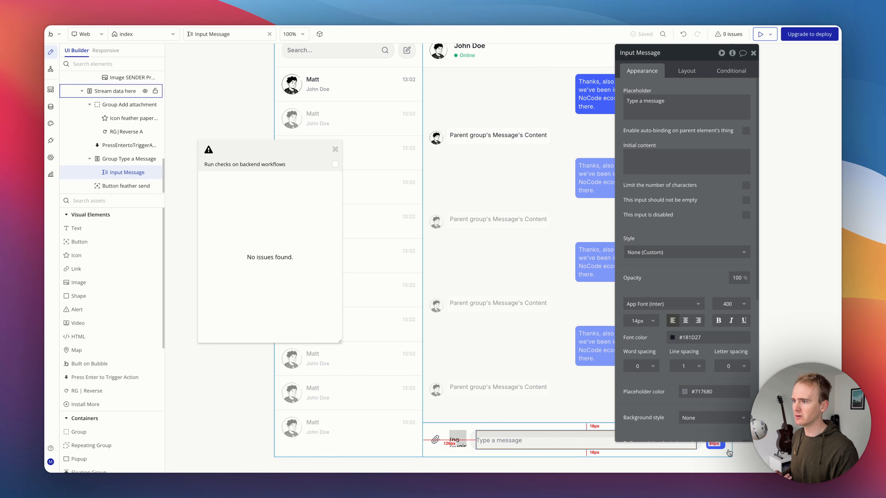
{"action": "left_click", "coordinate": [715, 446]}
{"action": "left_click", "coordinate": [687, 144]}
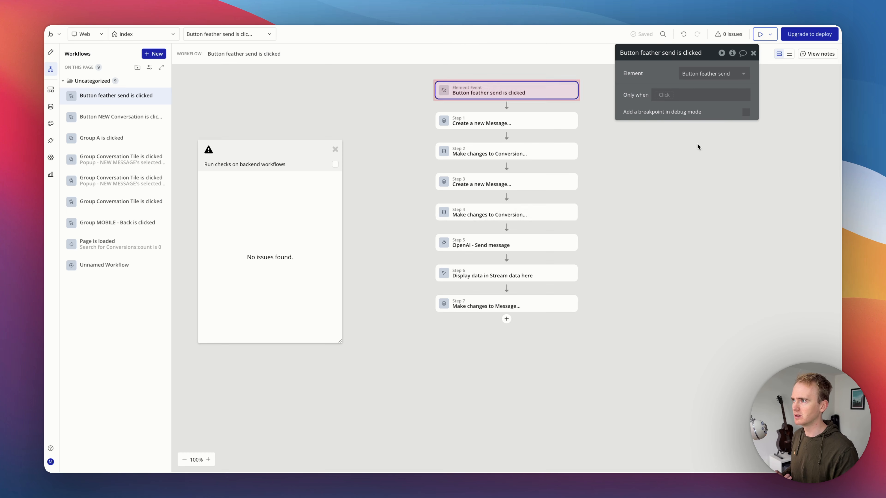
{"action": "left_click", "coordinate": [509, 320]}
{"action": "type", "text": "reset"}
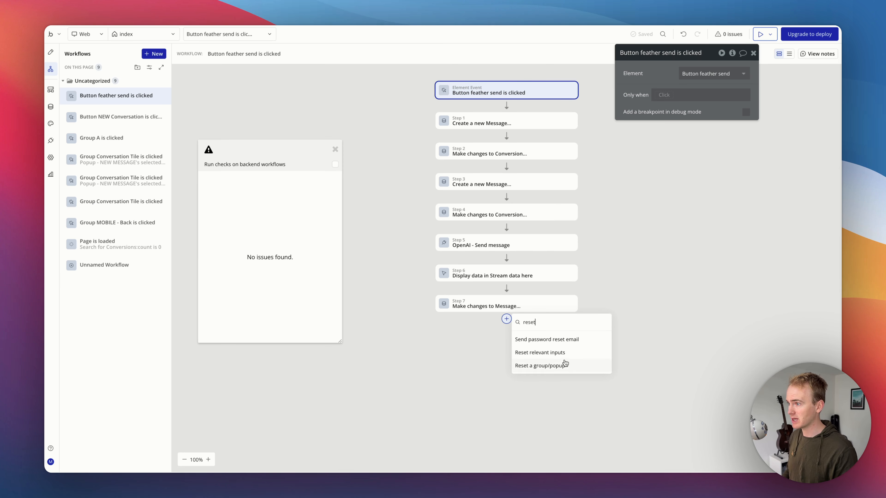
{"action": "key", "text": "super+a"}
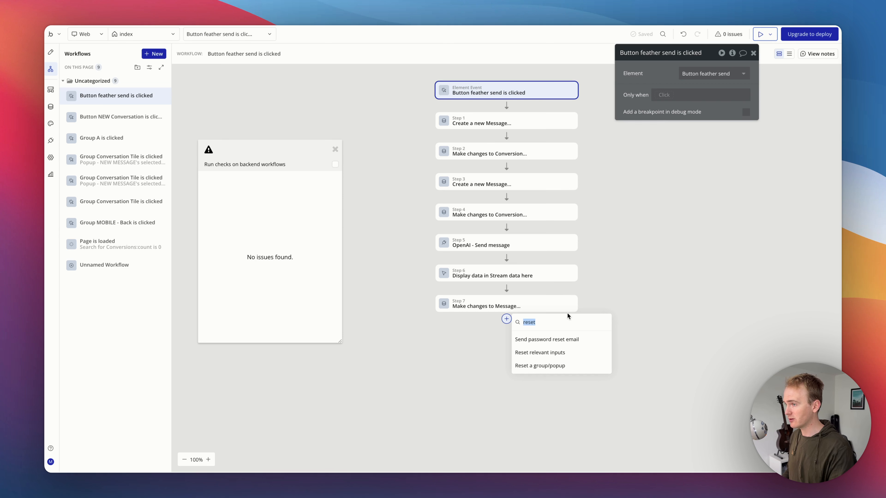
{"action": "type", "text": "foc"}
{"action": "left_click", "coordinate": [569, 339]}
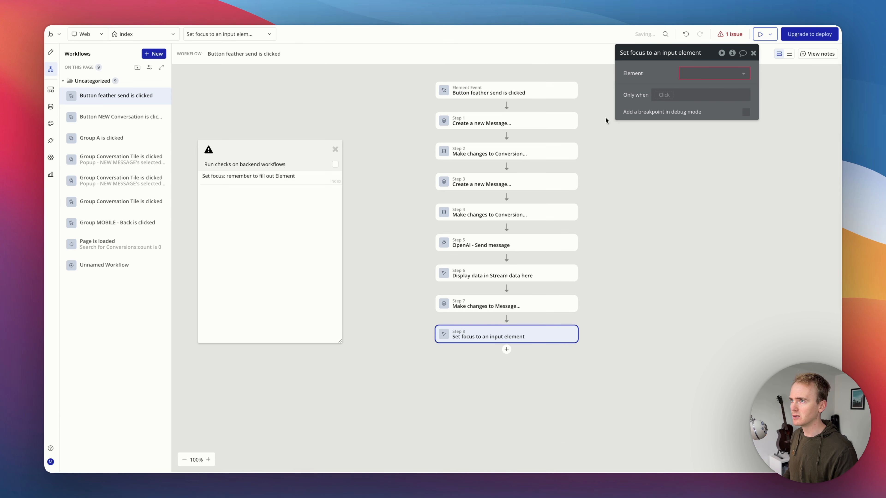
{"action": "left_click", "coordinate": [690, 80]}
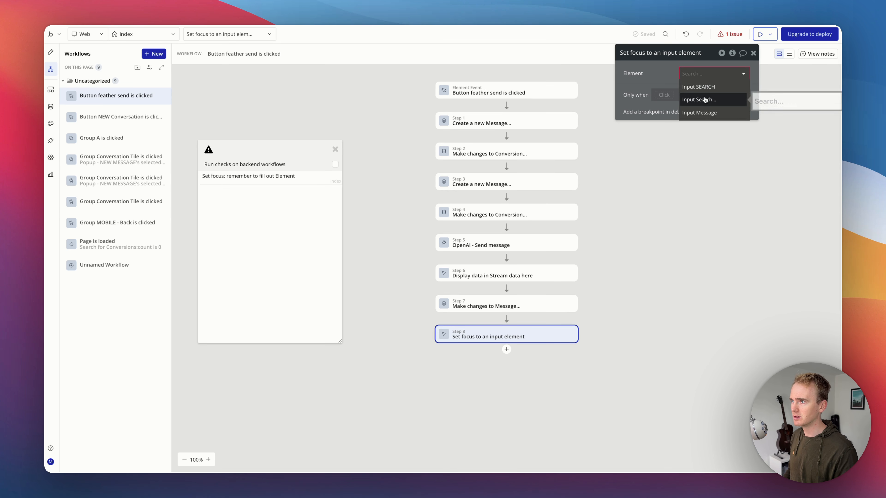
{"action": "left_click", "coordinate": [702, 115]}
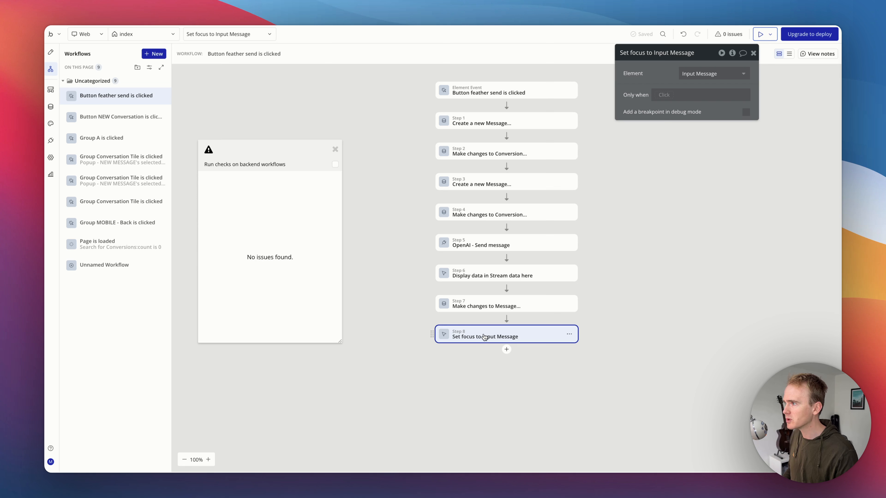
Step: Reload the app preview and send the message What day of the week is it? using Enter
{"action": "left_click_drag", "start_coordinate": [484, 338], "coordinate": [502, 358]}
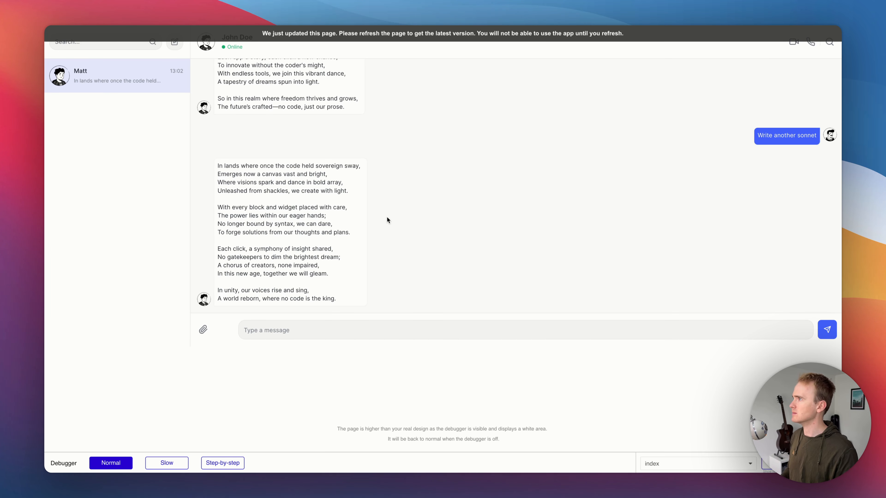
{"action": "key", "text": "super+r"}
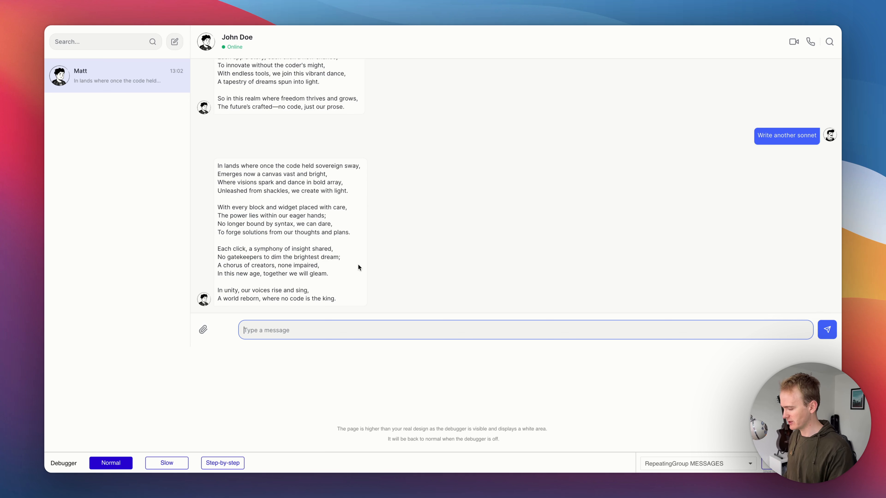
{"action": "type", "text": "Wha"}
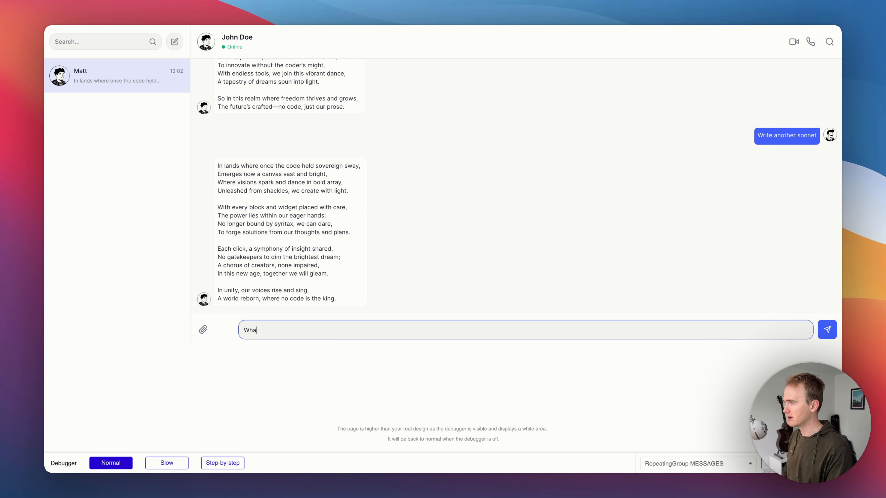
{"action": "type", "text": "t dat of t"}
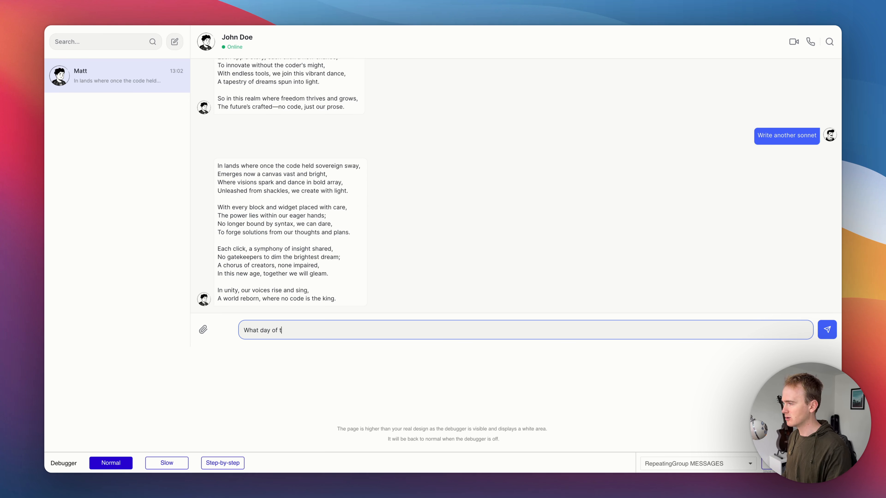
{"action": "type", "text": "he week is it?"}
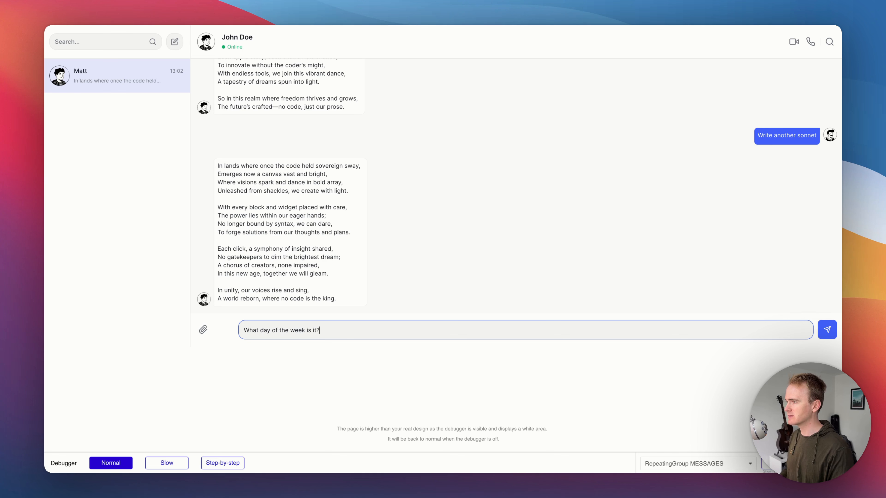
{"action": "key", "text": "Return"}
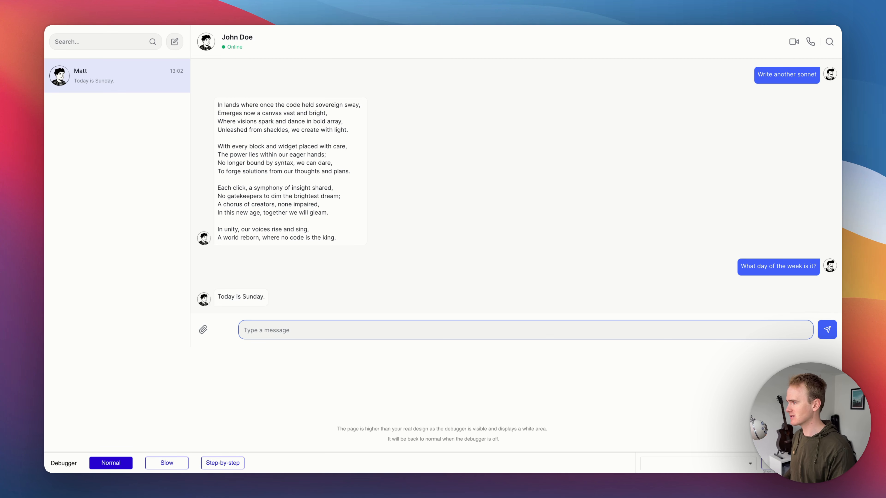
Step: Send the follow-up message Are you sure? Justifiy your reasoning in 400 words using Enter
{"action": "type", "text": "Are "}
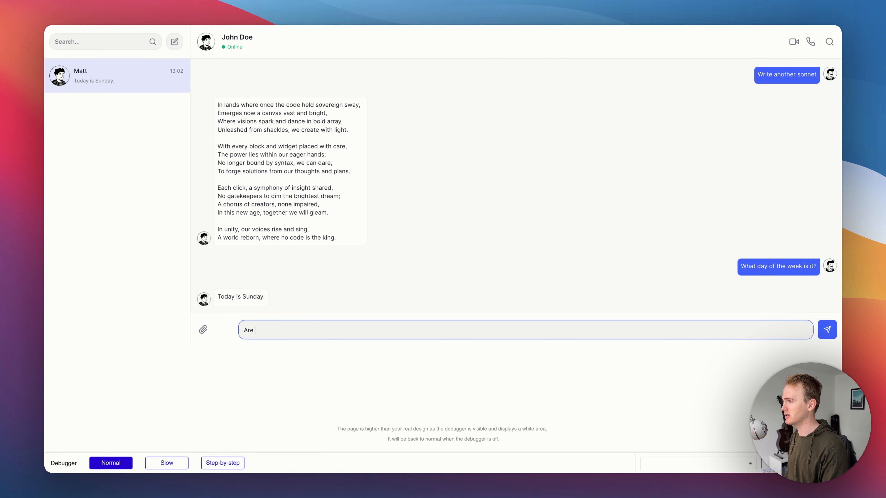
{"action": "type", "text": "yo us"}
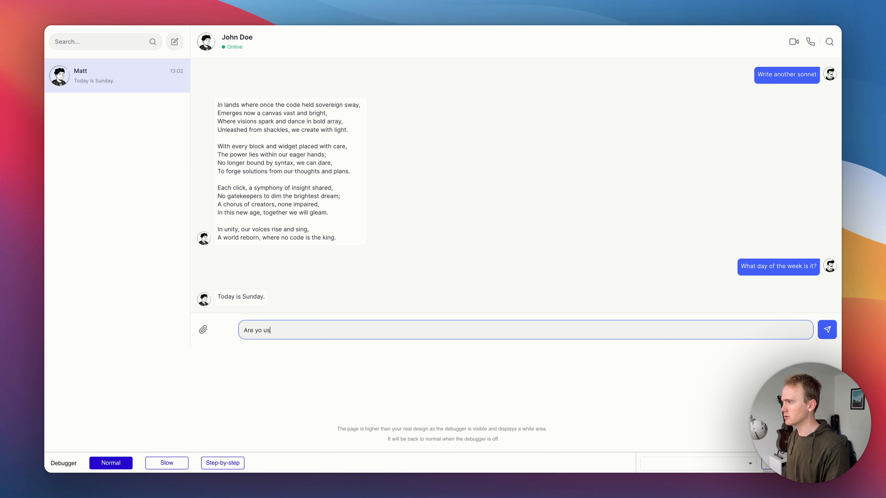
{"action": "key", "text": "BackSpace"}
{"action": "key", "text": "BackSpace"}
{"action": "key", "text": "BackSpace"}
{"action": "type", "text": "u sure"}
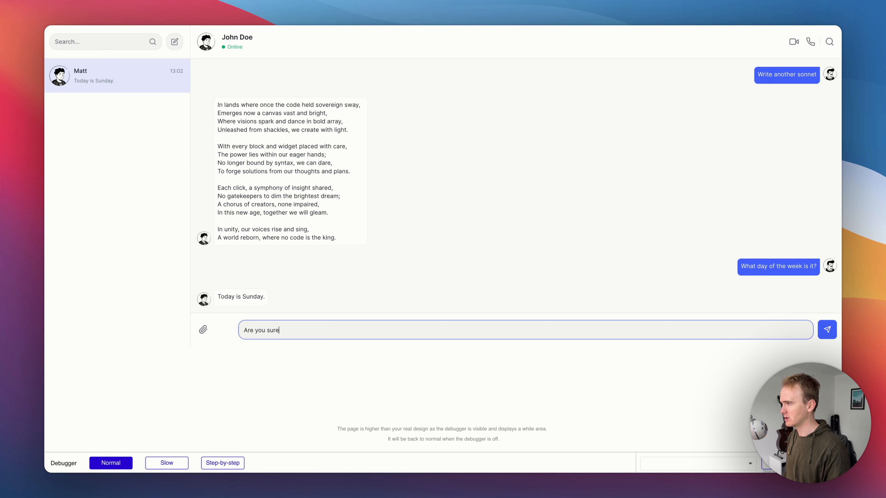
{"action": "type", "text": "? Justifiy your"}
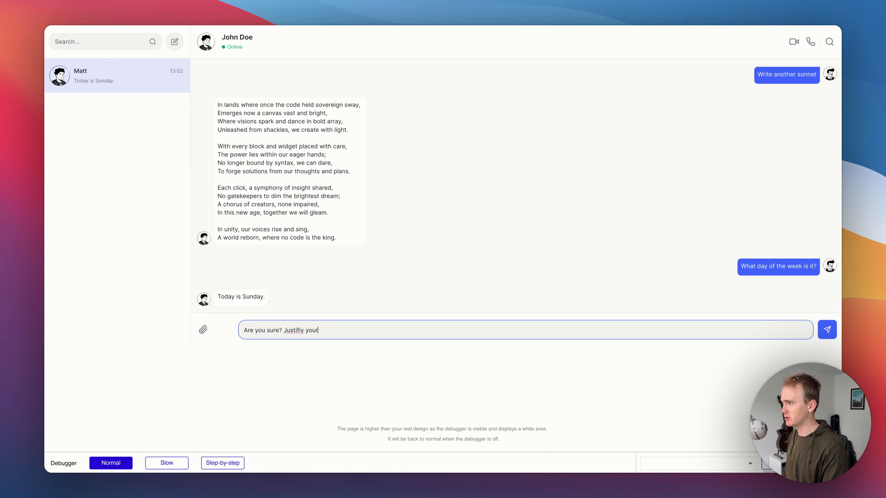
{"action": "type", "text": " reasoning in"}
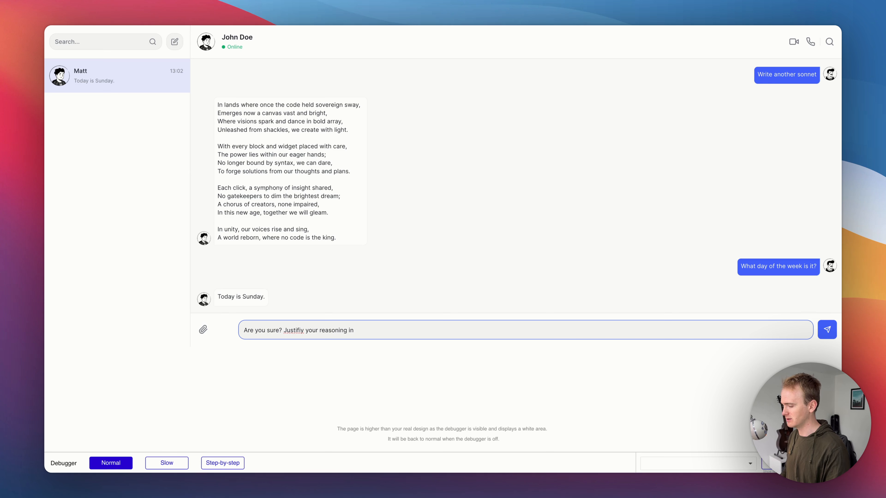
{"action": "type", "text": " 400 words"}
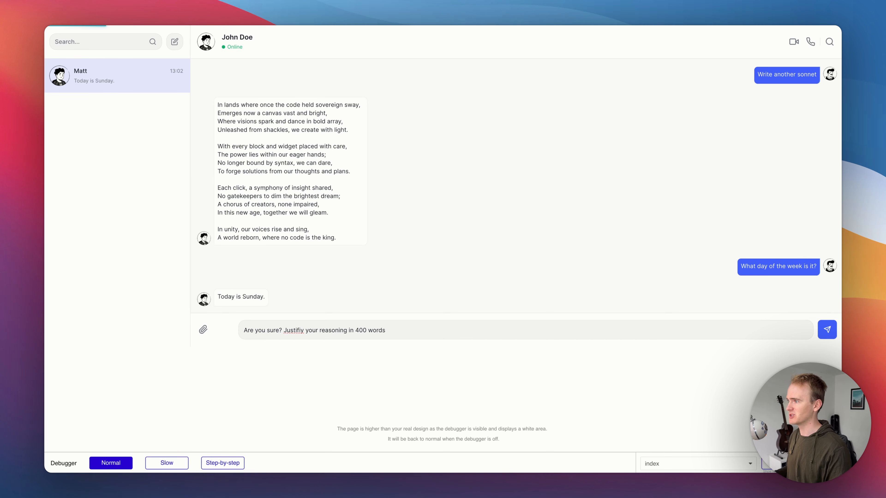
{"action": "key", "text": "Return"}
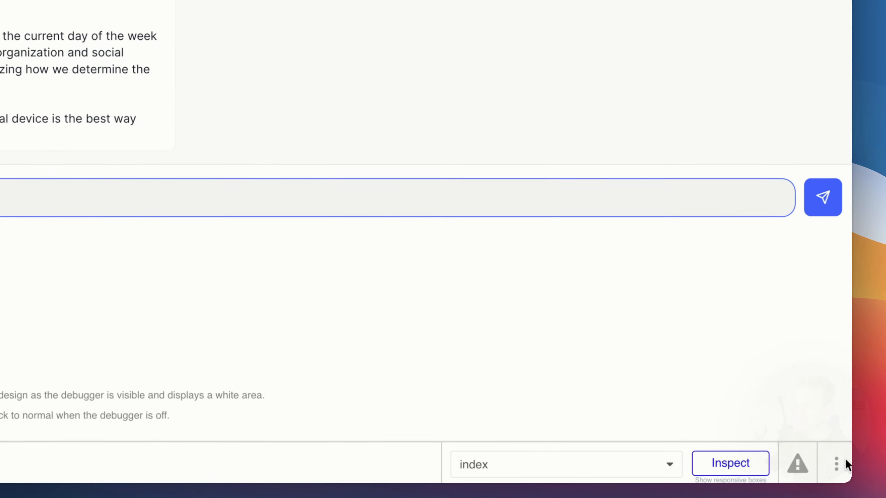
Step: Hide the preview's debugger and send the message Pick your favourite line from the second sonnet
{"action": "left_click", "coordinate": [836, 464]}
{"action": "left_click", "coordinate": [801, 435]}
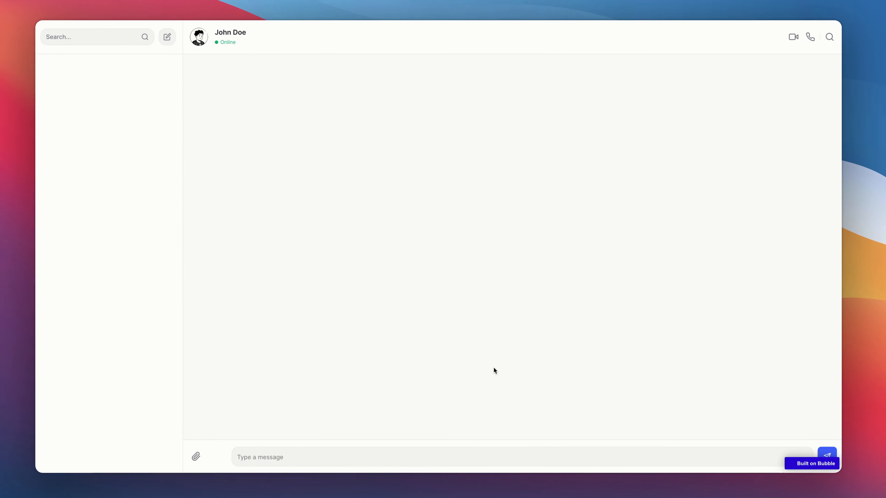
{"action": "left_click", "coordinate": [356, 452]}
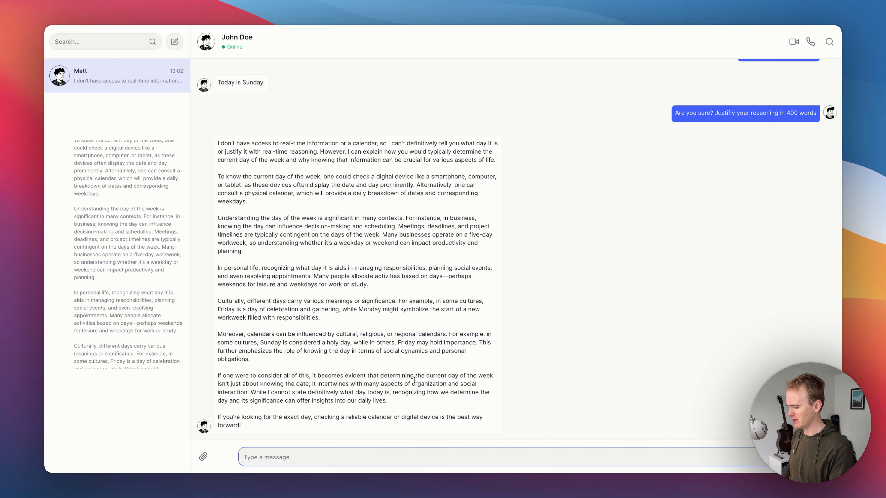
{"action": "type", "text": "Pick  your fa"}
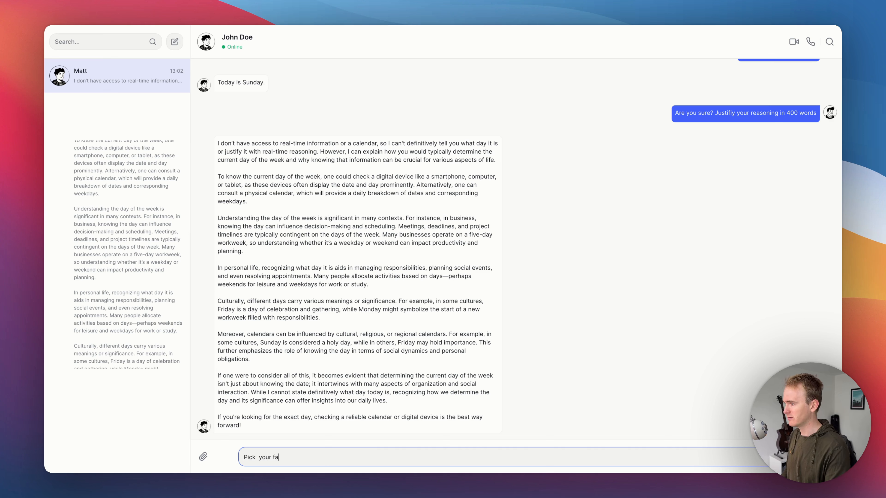
{"action": "type", "text": "vourite line fom "}
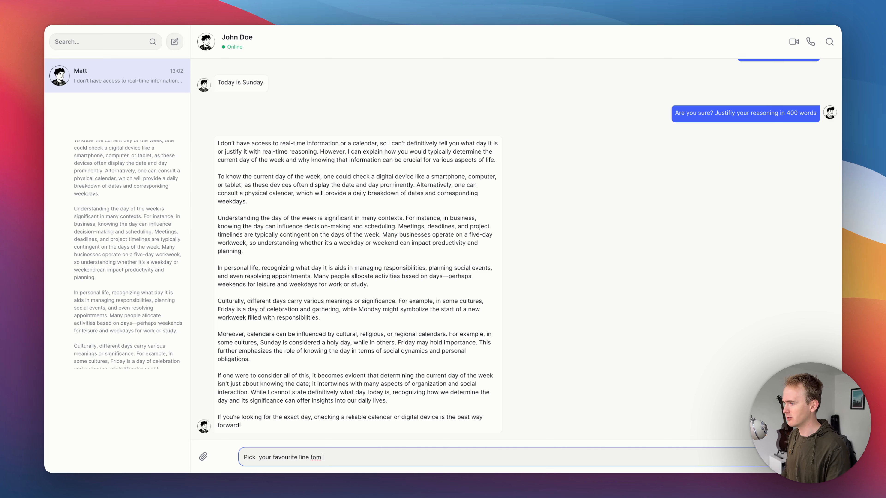
{"action": "key", "text": "BackSpace"}
{"action": "key", "text": "BackSpace"}
{"action": "key", "text": "BackSpace"}
{"action": "type", "text": "rom the second "}
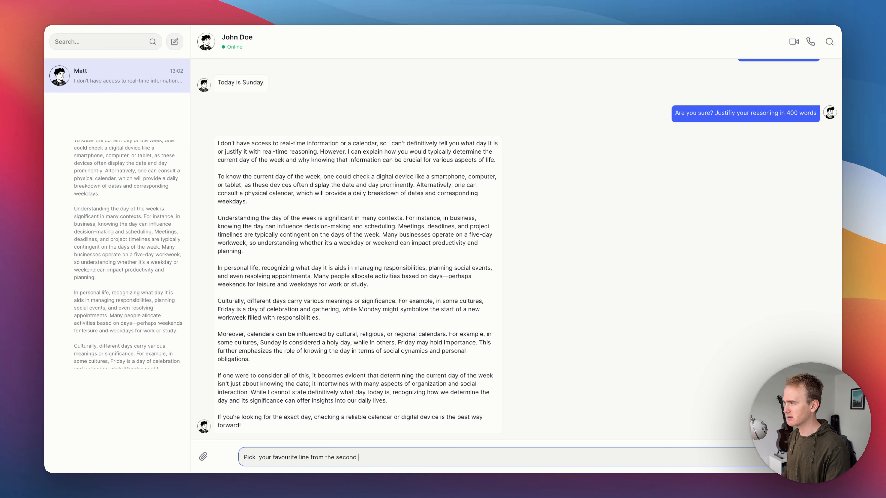
{"action": "type", "text": "sonnet"}
{"action": "key", "text": "Return"}
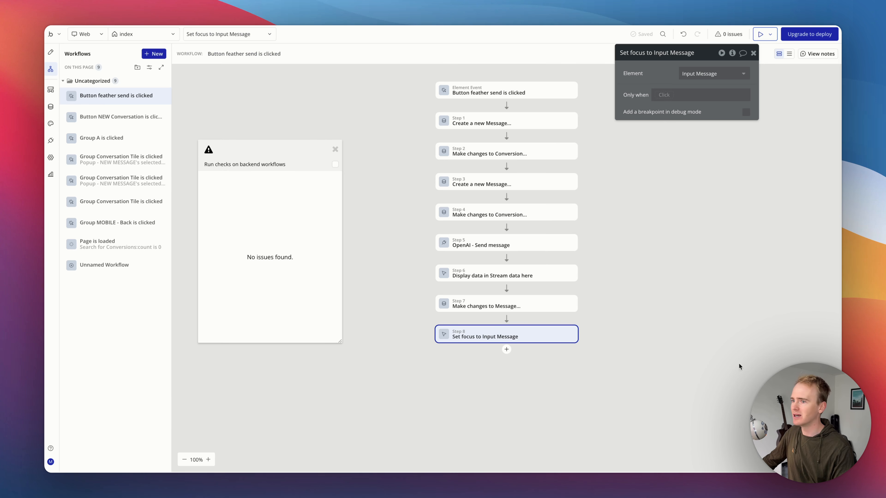
Step: Open the Nocodable components library and browse its component categories
{"action": "left_click", "coordinate": [599, 137]}
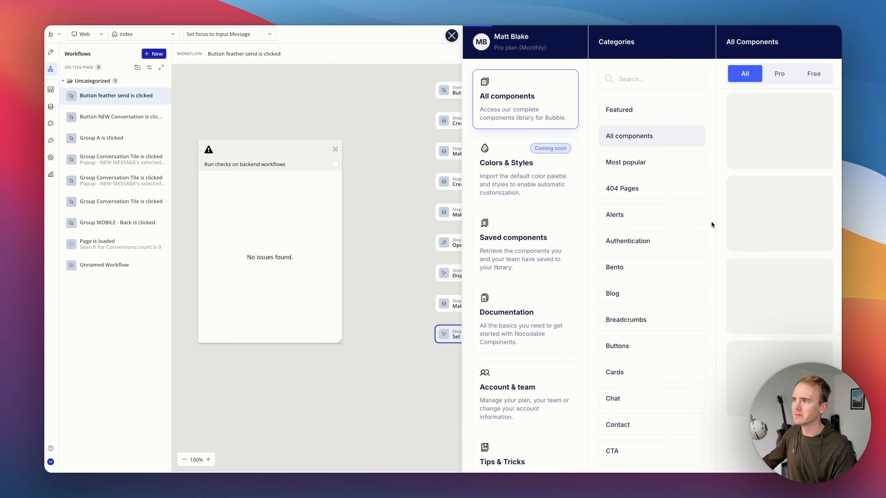
{"action": "left_click", "coordinate": [672, 221]}
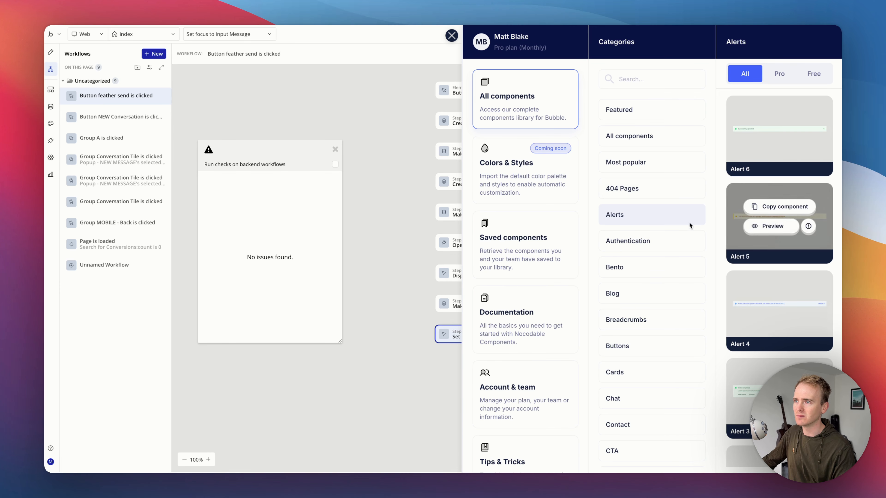
{"action": "scroll", "coordinate": [632, 272], "scroll_direction": "down", "scroll_amount": 3}
{"action": "left_click", "coordinate": [633, 283]}
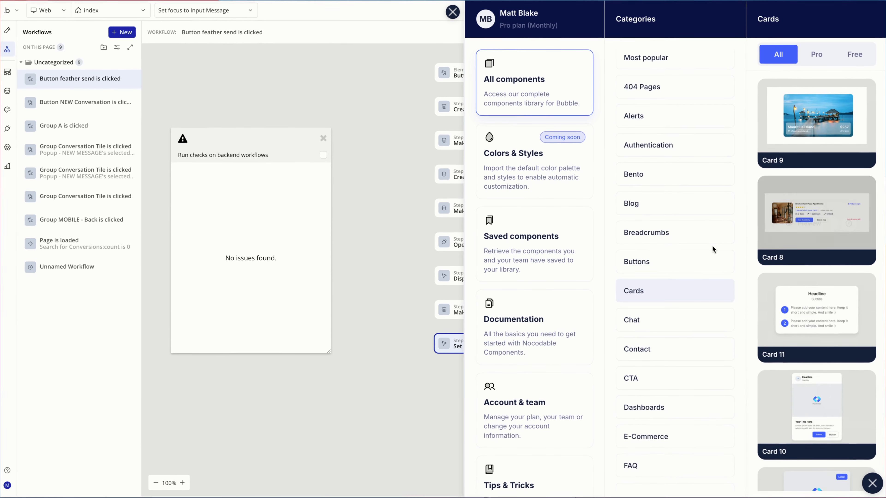
{"action": "scroll", "coordinate": [684, 248], "scroll_direction": "down", "scroll_amount": 6}
{"action": "left_click", "coordinate": [656, 378]}
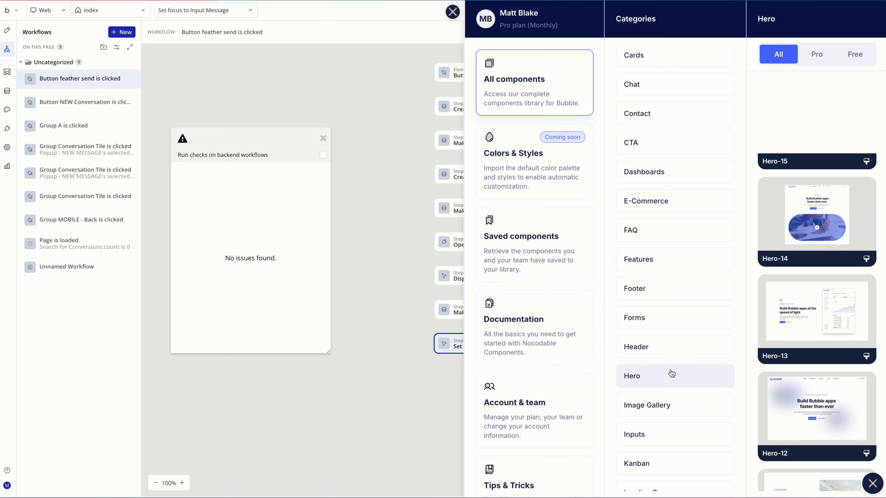
{"action": "left_click", "coordinate": [686, 351]}
{"action": "scroll", "coordinate": [685, 349], "scroll_direction": "down", "scroll_amount": 7}
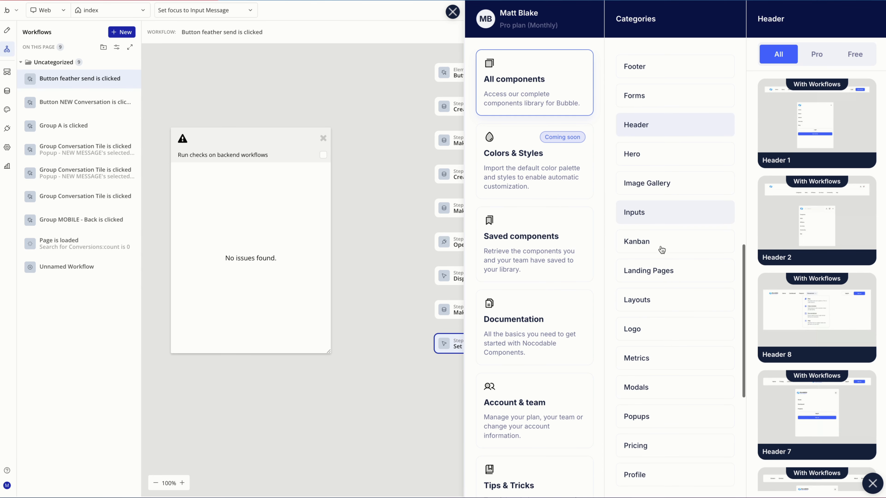
{"action": "scroll", "coordinate": [662, 247], "scroll_direction": "down", "scroll_amount": 1}
{"action": "left_click", "coordinate": [659, 238]}
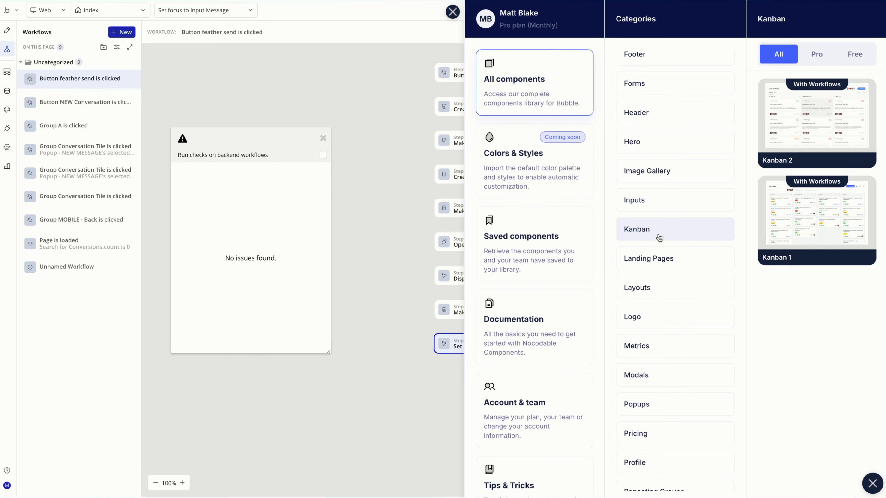
{"action": "scroll", "coordinate": [665, 236], "scroll_direction": "down", "scroll_amount": 3}
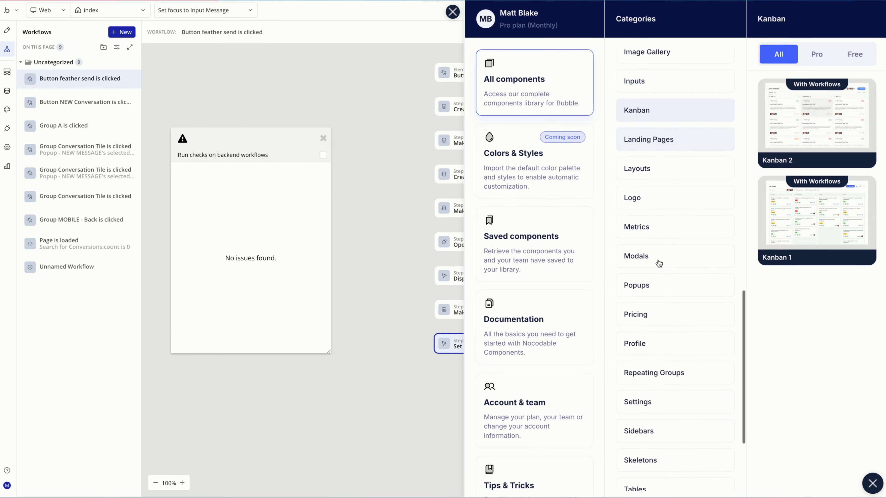
{"action": "scroll", "coordinate": [659, 263], "scroll_direction": "down", "scroll_amount": 3}
{"action": "left_click", "coordinate": [668, 473]}
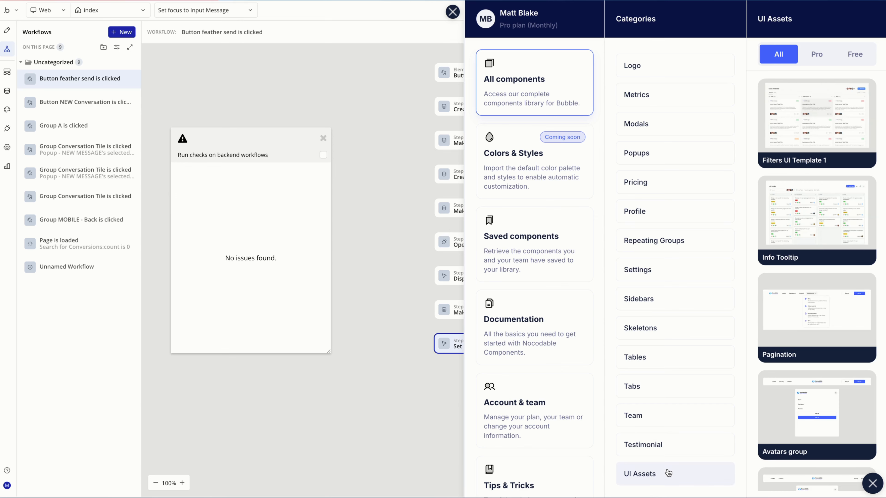
{"action": "scroll", "coordinate": [718, 219], "scroll_direction": "up", "scroll_amount": 10}
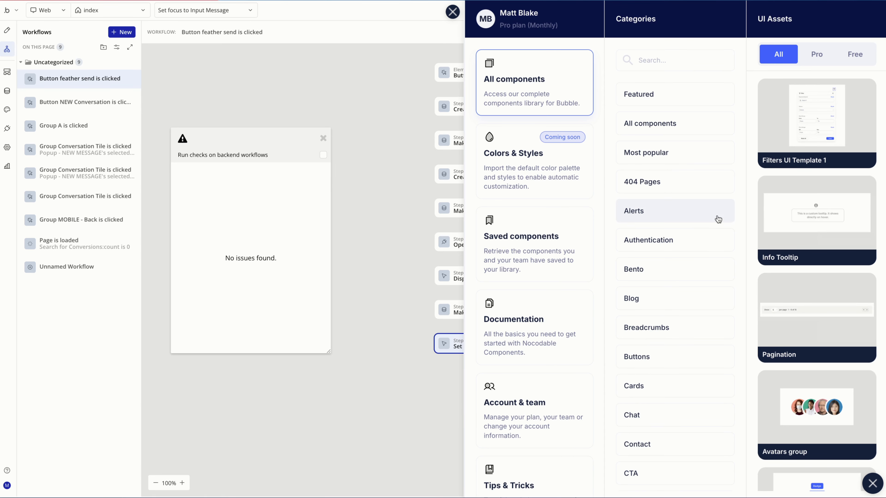